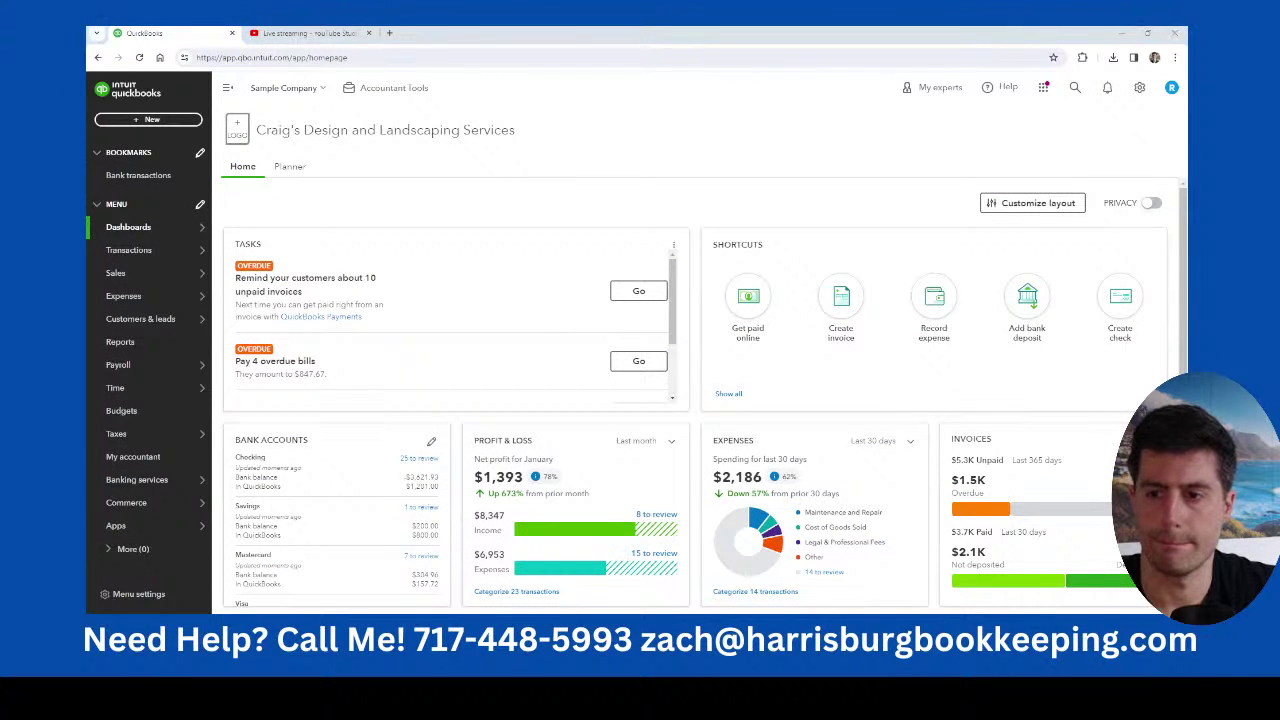
Check the live stream page in YouTube Studio and close its browser tab, leaving QuickBooks open.
click(293, 32)
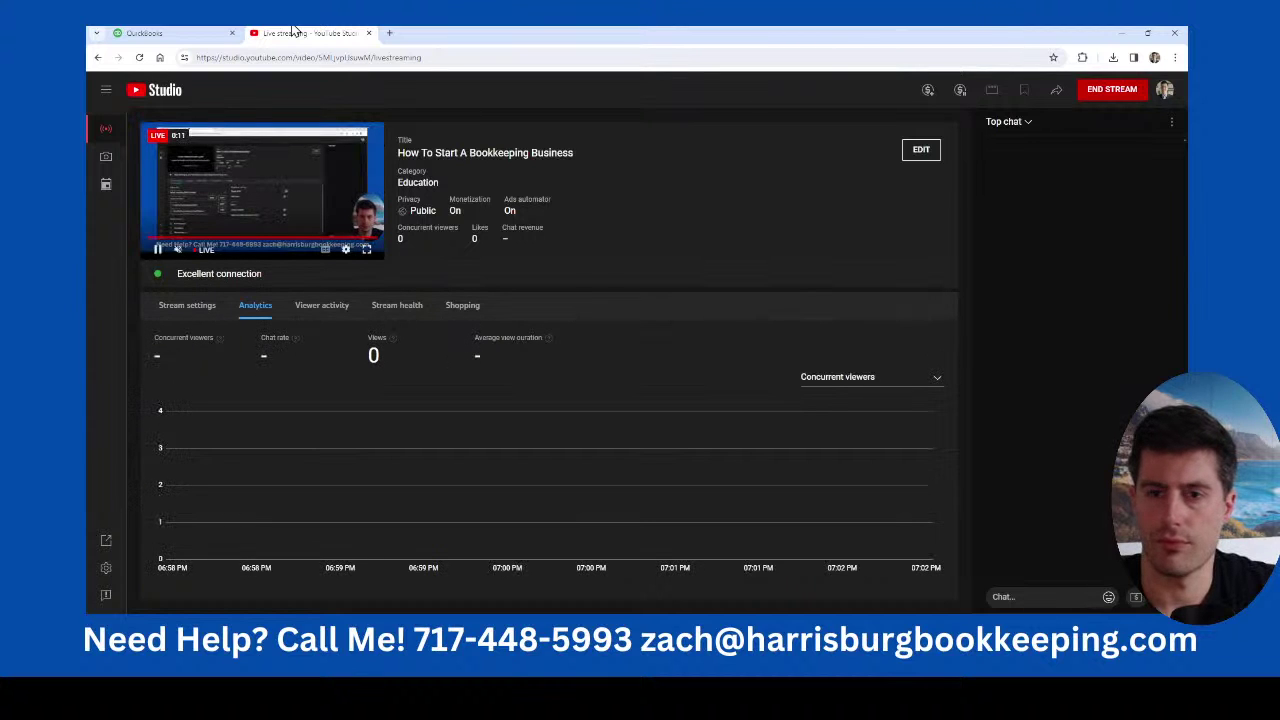
click(212, 31)
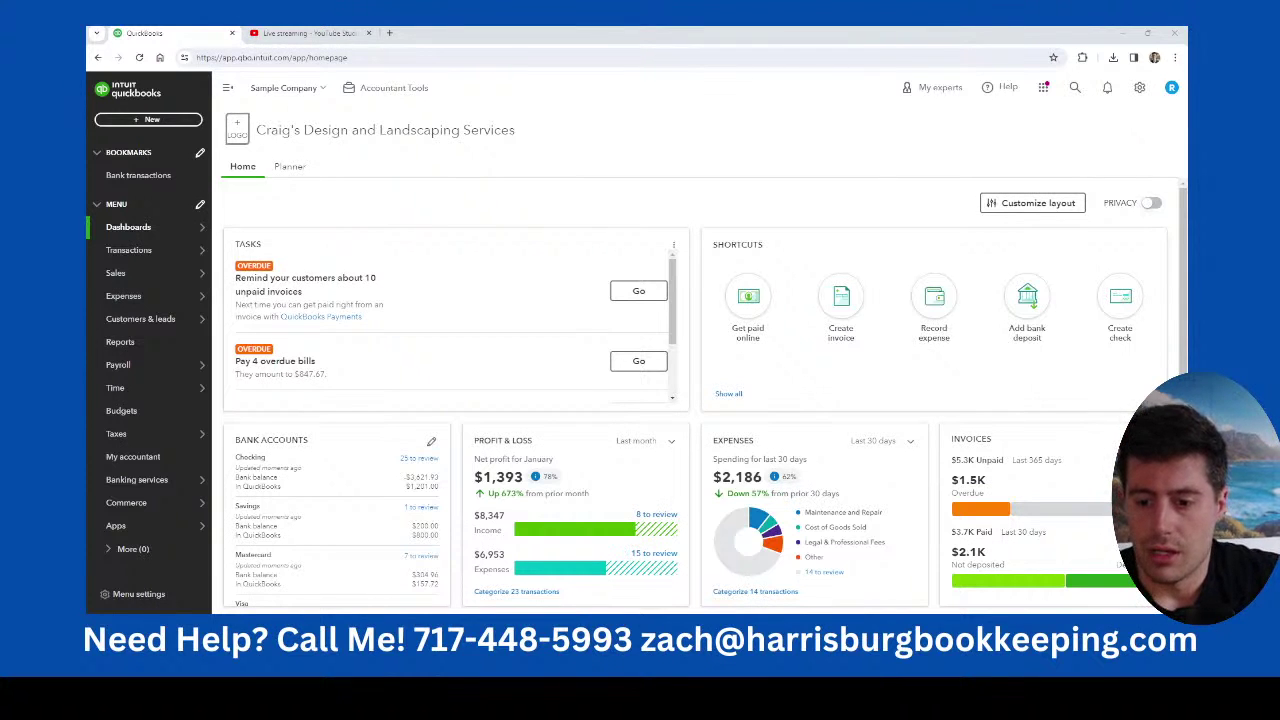
click(318, 38)
click(368, 33)
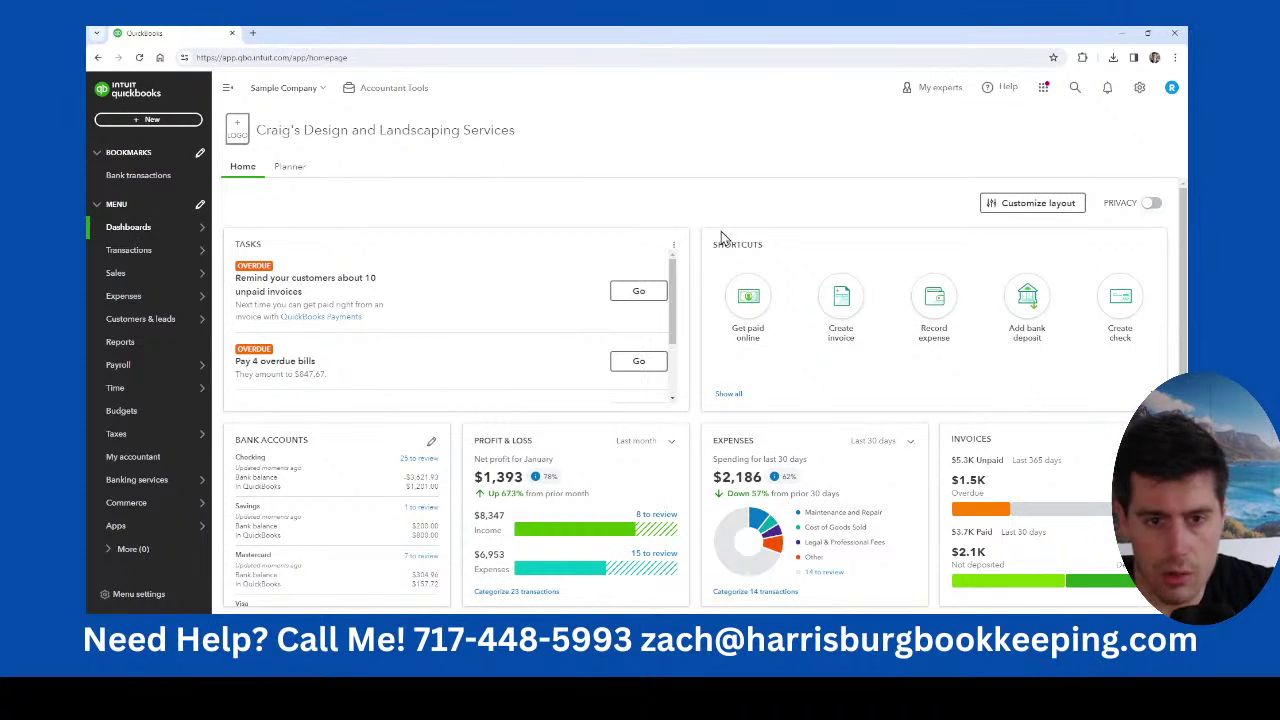
View the company's account settings page and close it to return to the dashboard.
click(1140, 90)
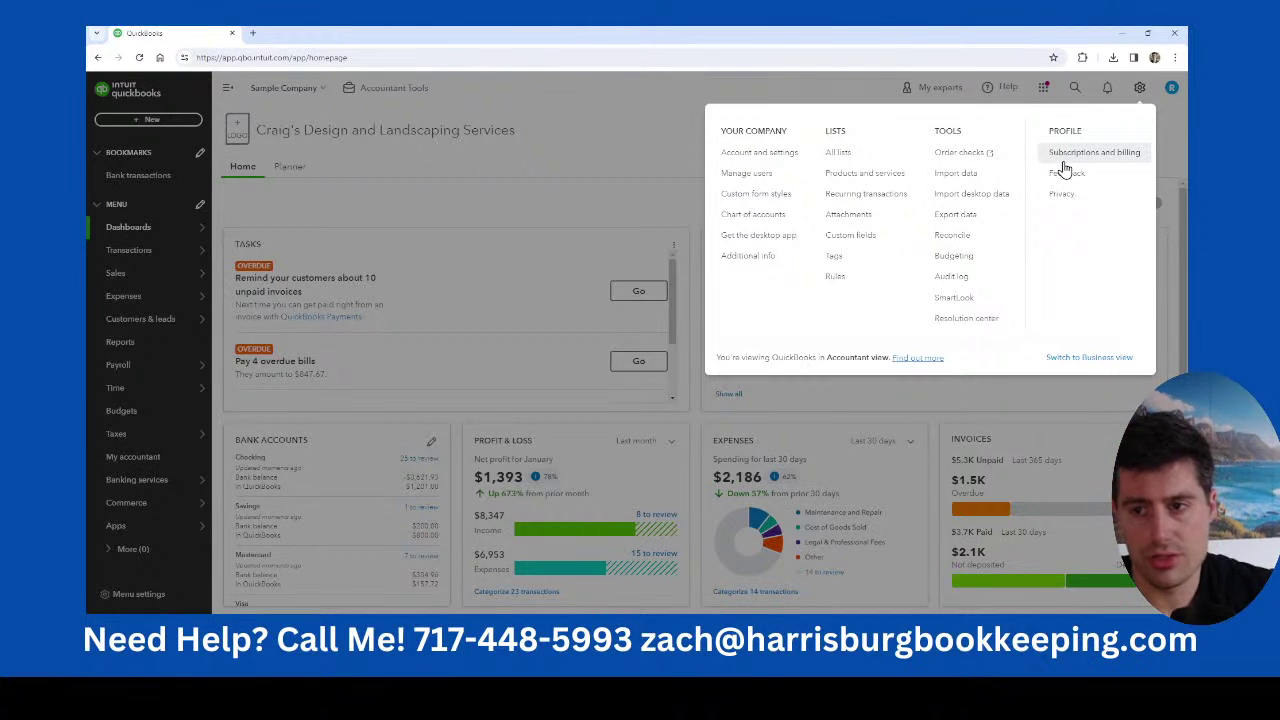
click(766, 160)
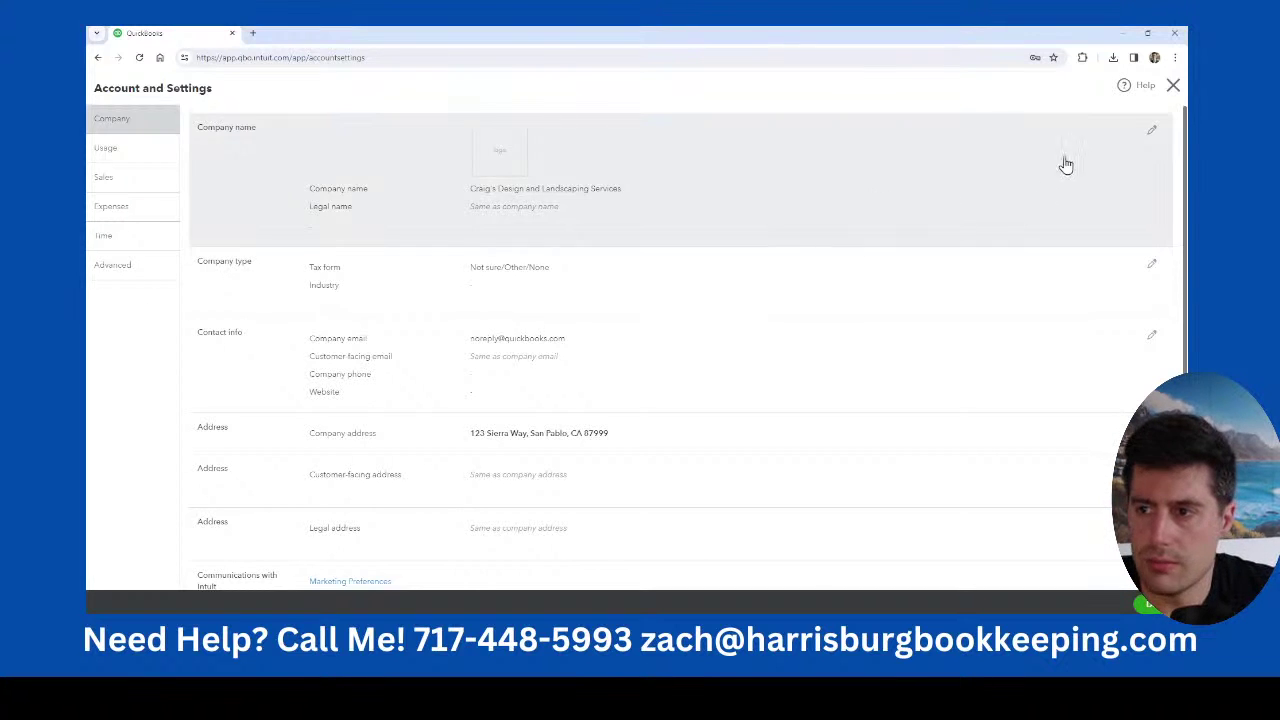
click(1173, 85)
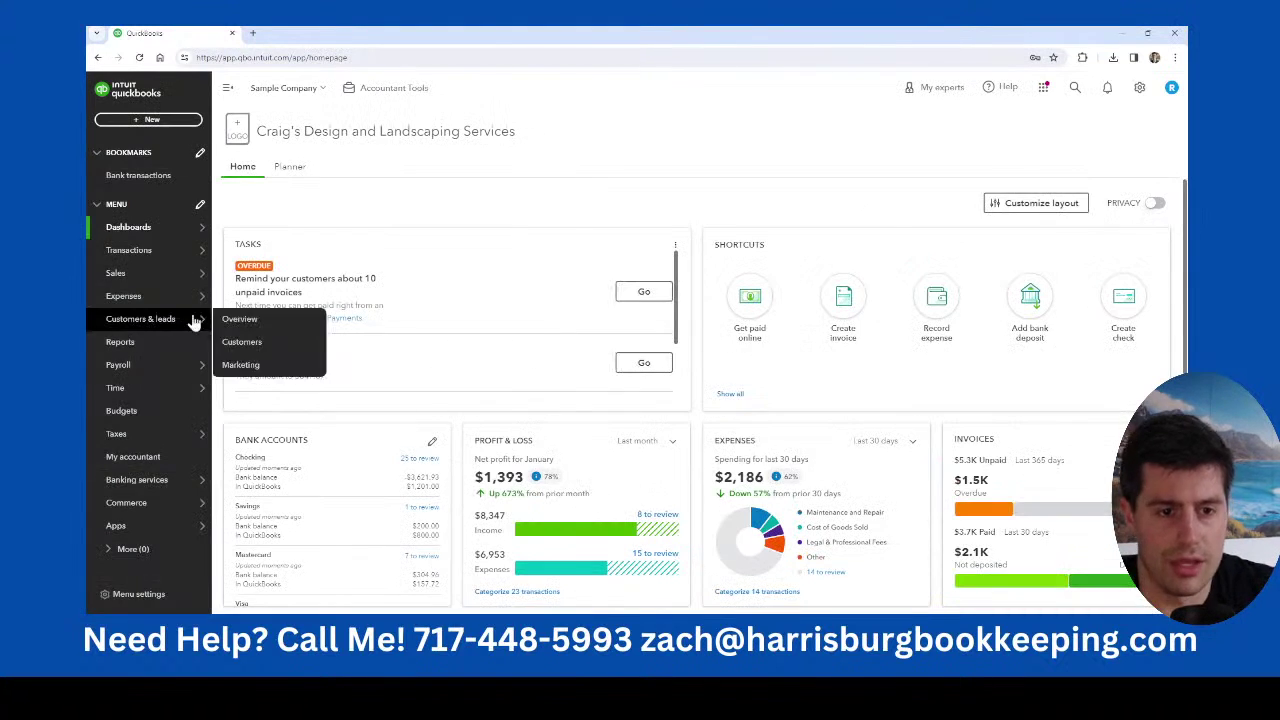
Open the bank transactions page and dismiss the bank connection message.
mouse_move(172, 257)
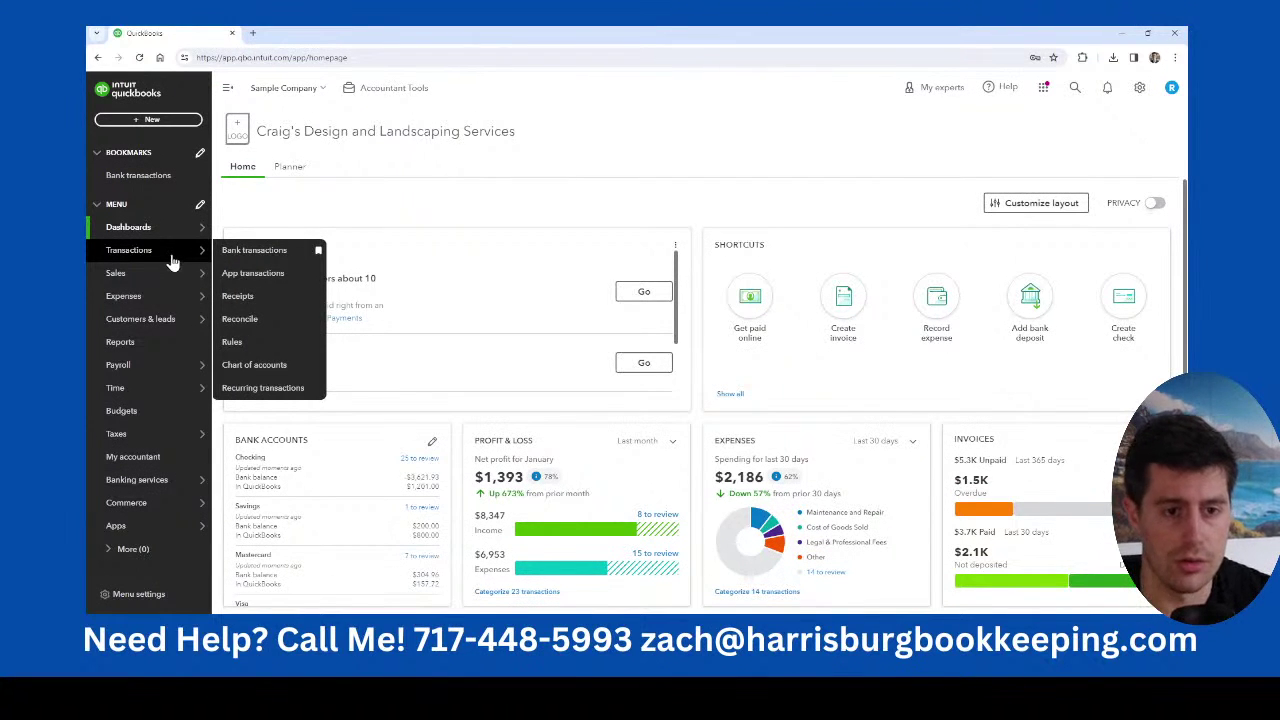
click(250, 250)
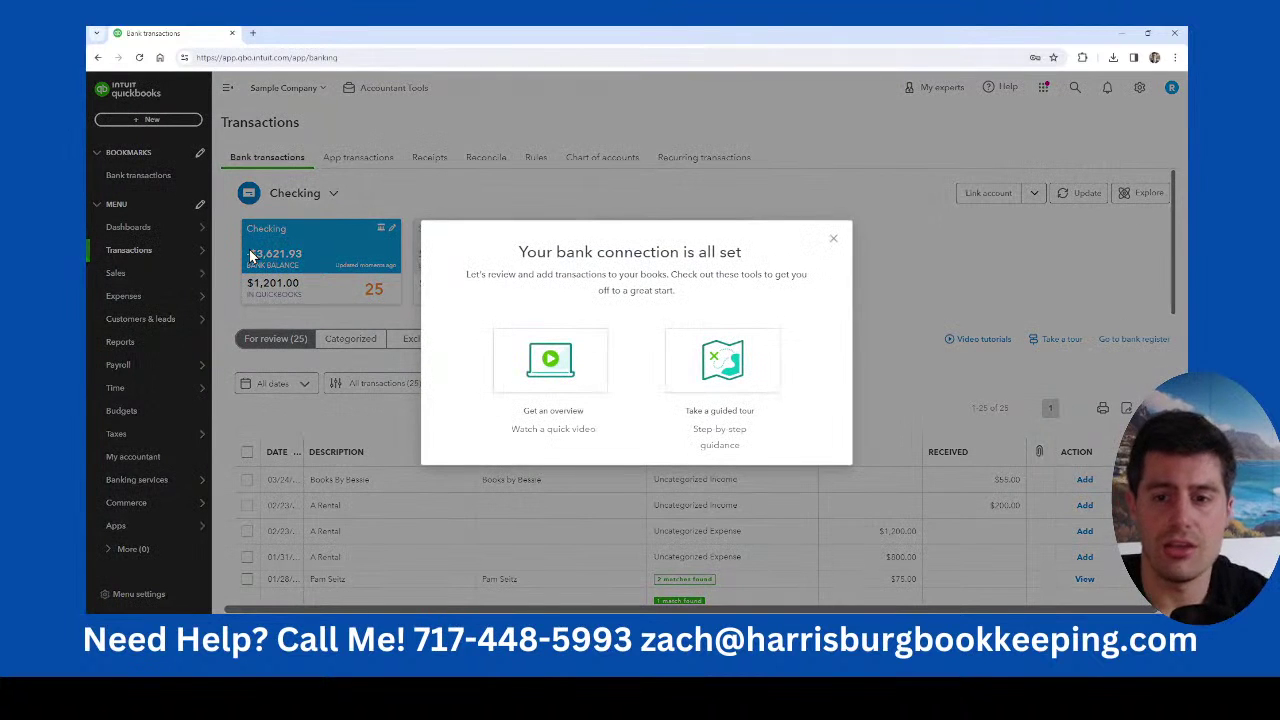
click(834, 244)
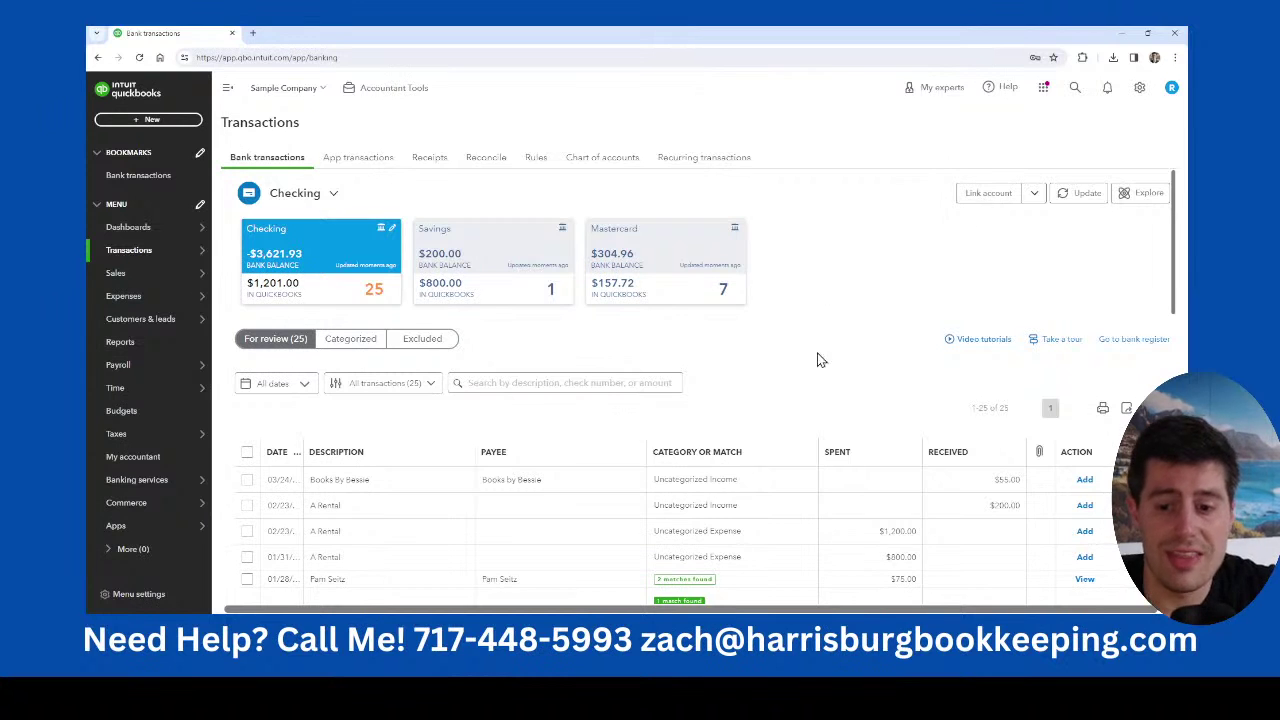
Expand the 01/31/2024 A Rental expense in the Checking review list and widen the date column to show full dates.
scroll(751, 566, down, 2)
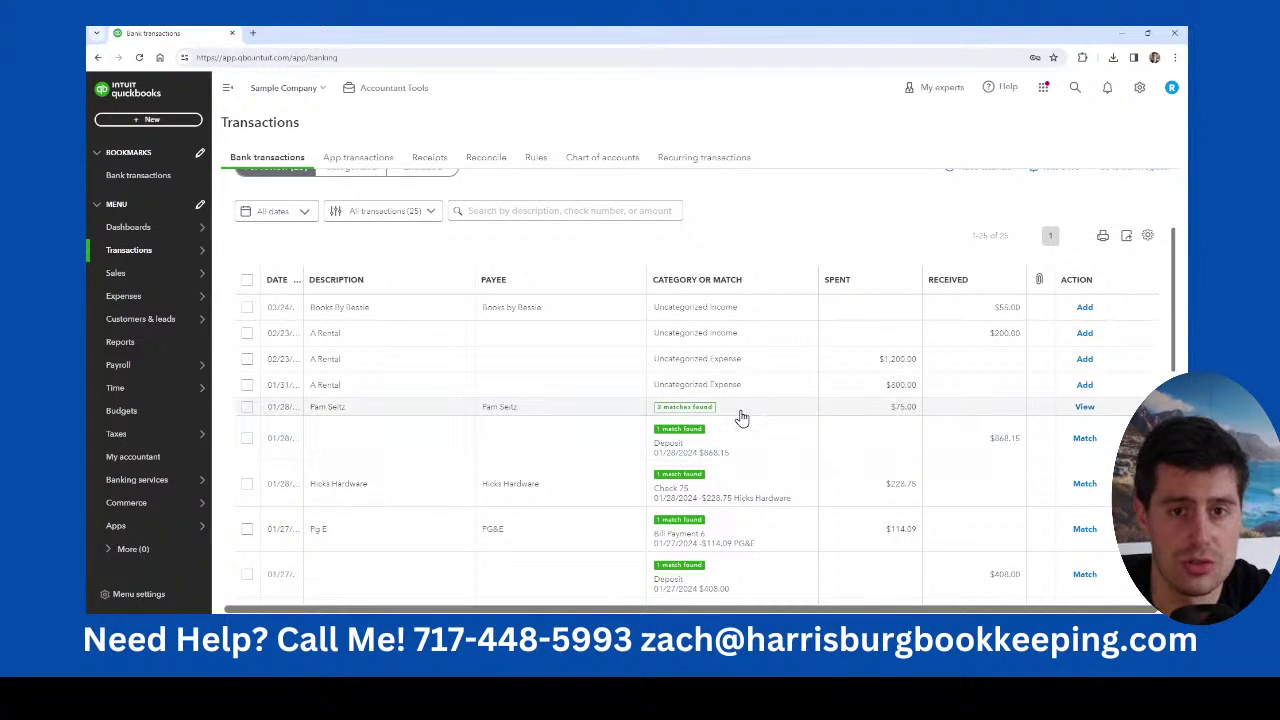
scroll(644, 510, up, 1)
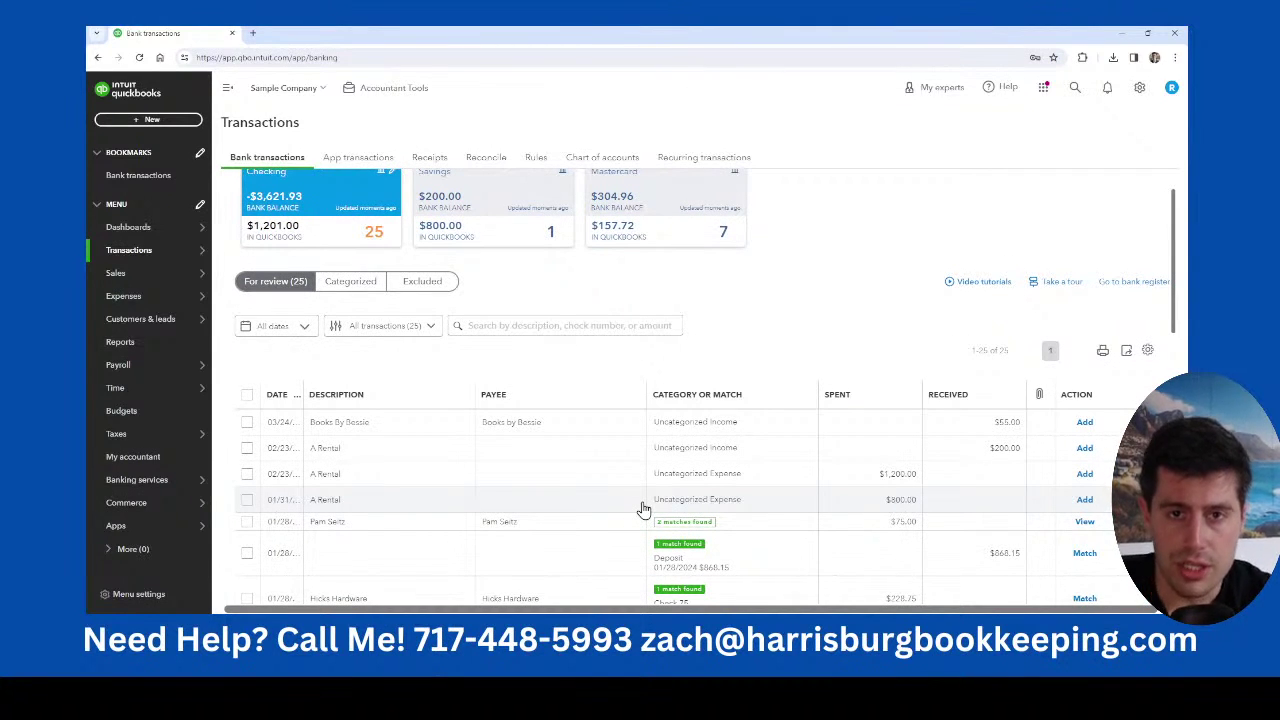
scroll(608, 466, up, 1)
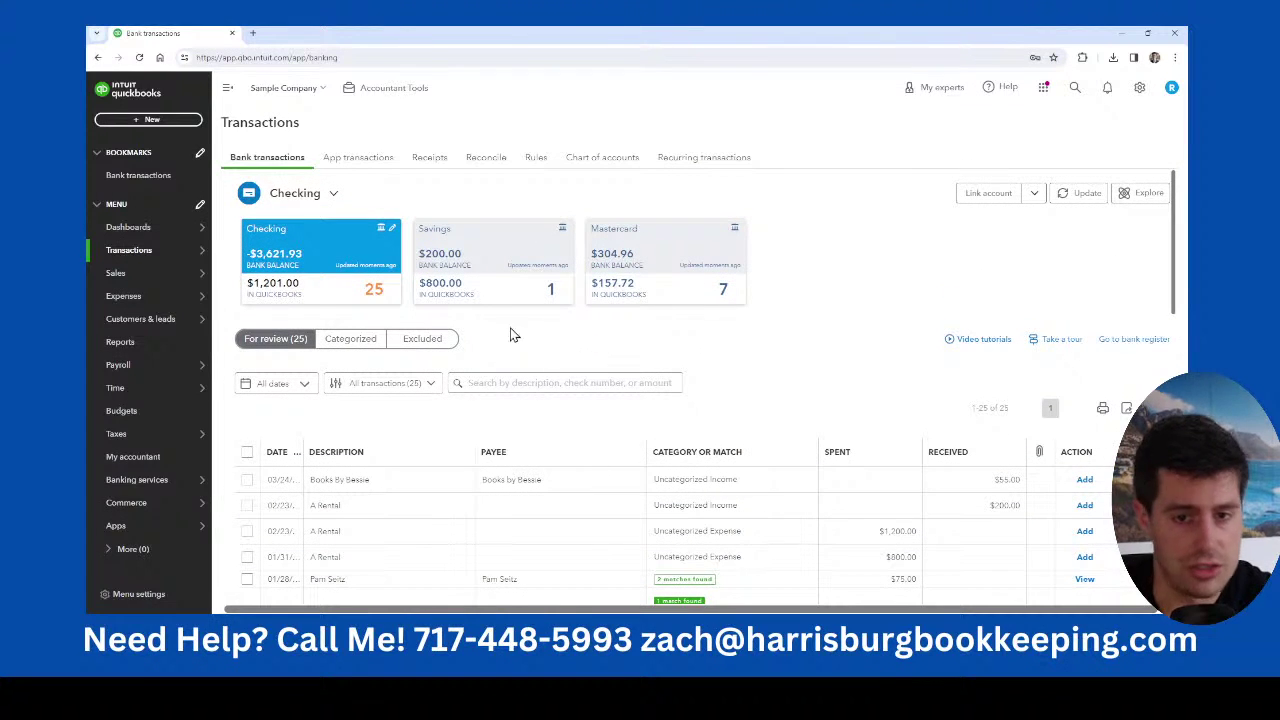
scroll(617, 534, down, 2)
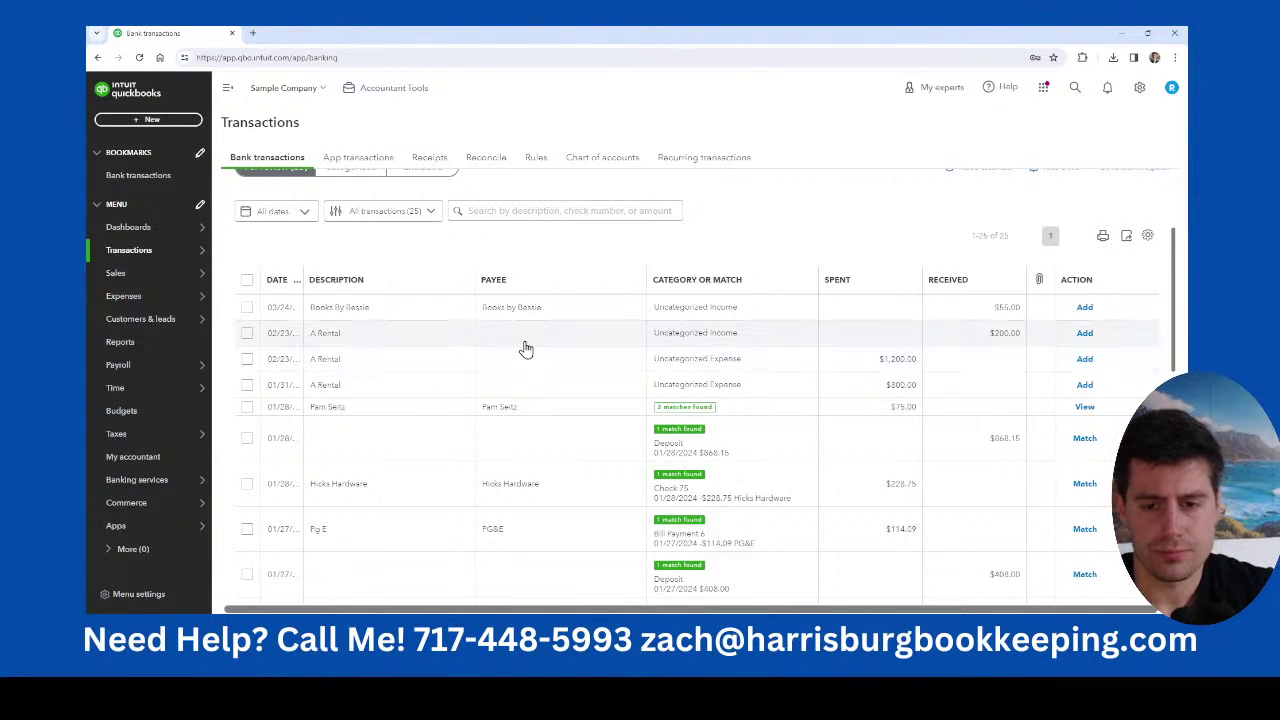
click(745, 388)
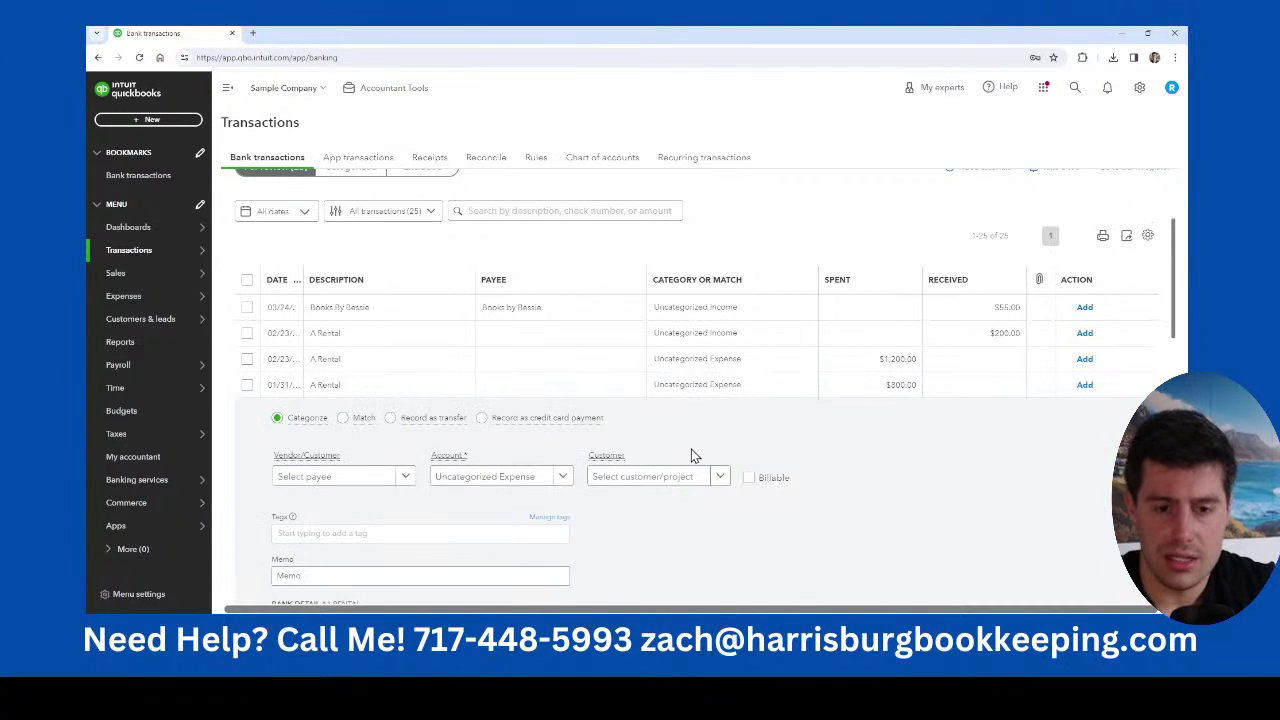
scroll(648, 526, down, 2)
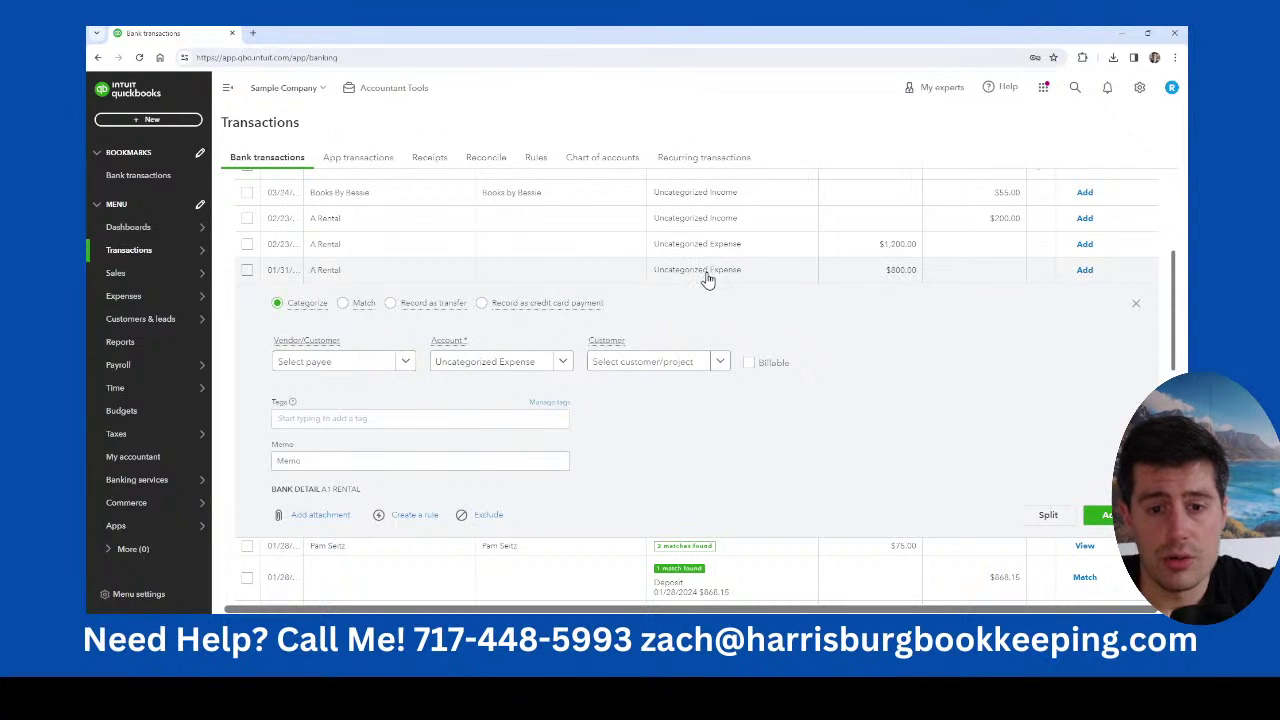
scroll(344, 335, up, 2)
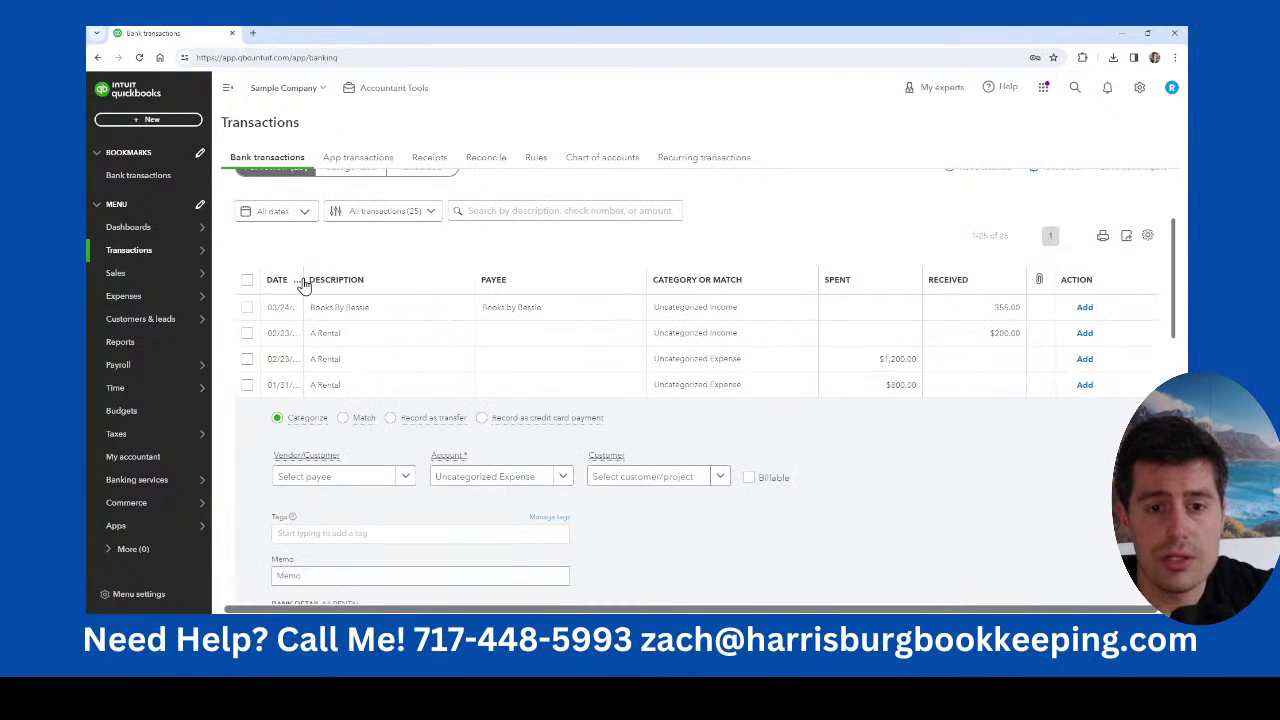
drag(302, 276, 333, 271)
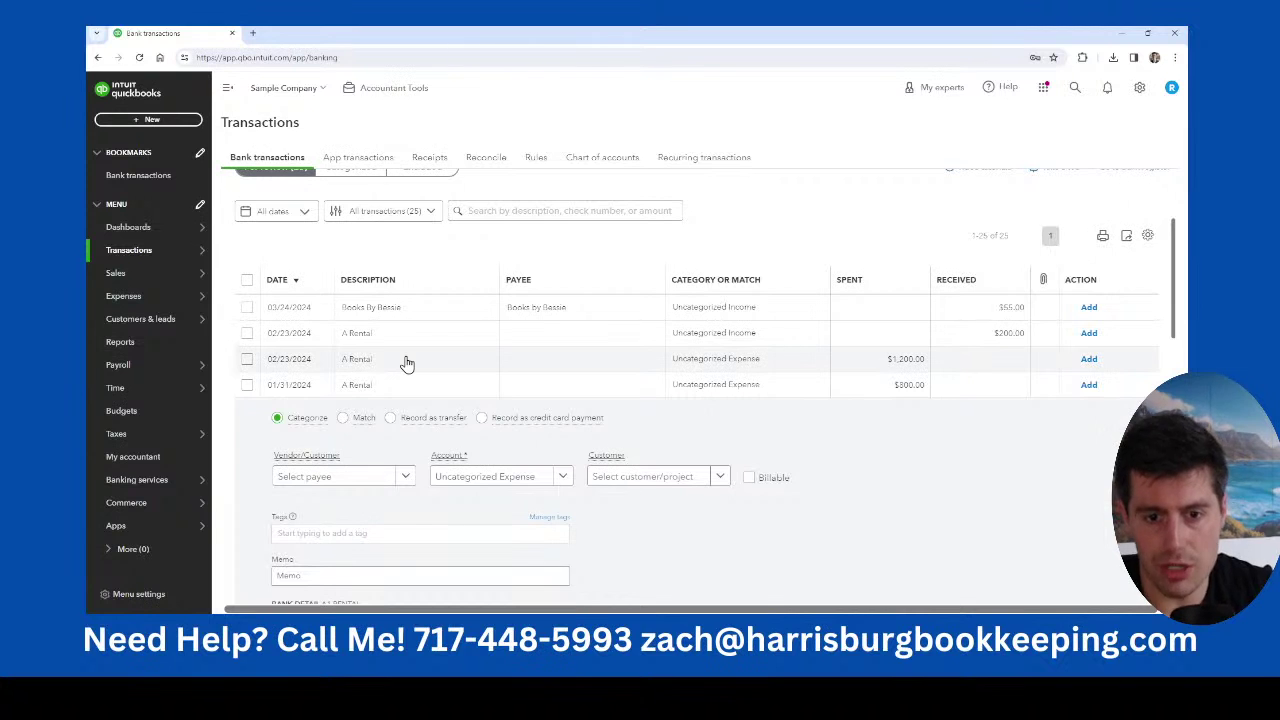
Examine the bank detail of the 01/31/2024 A Rental expense and browse the available payees.
scroll(410, 370, down, 2)
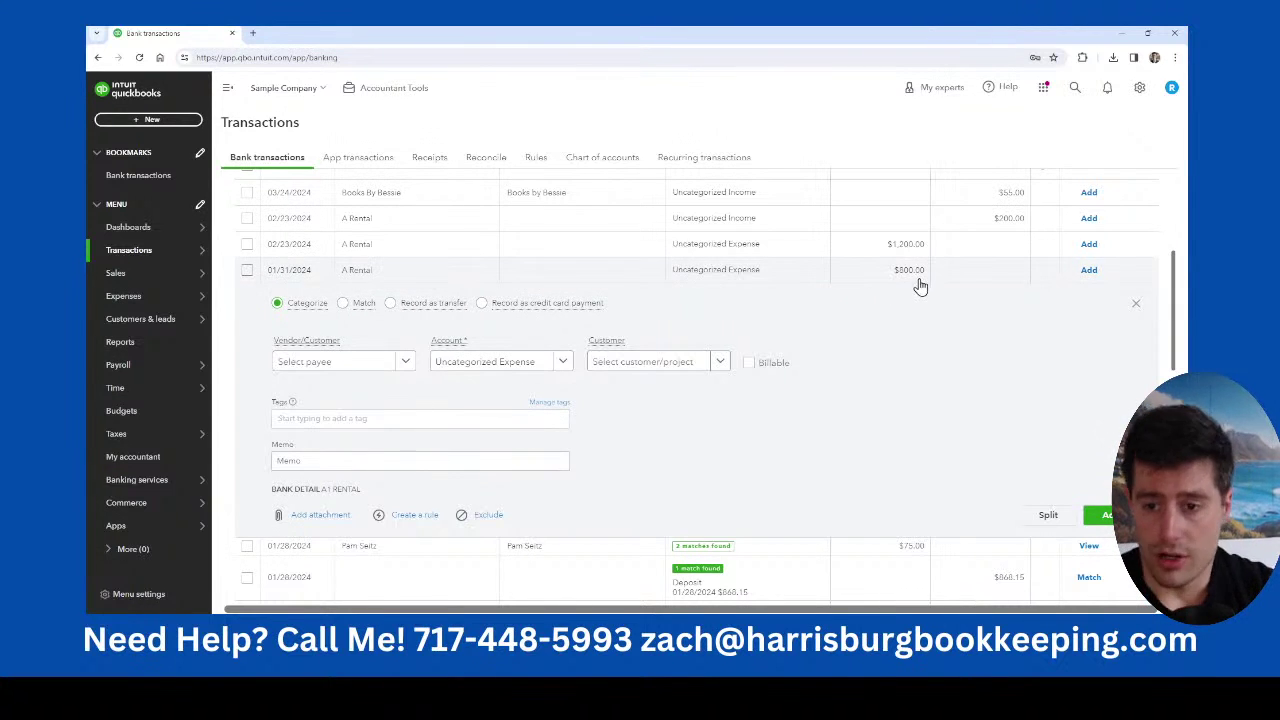
drag(376, 492, 274, 500)
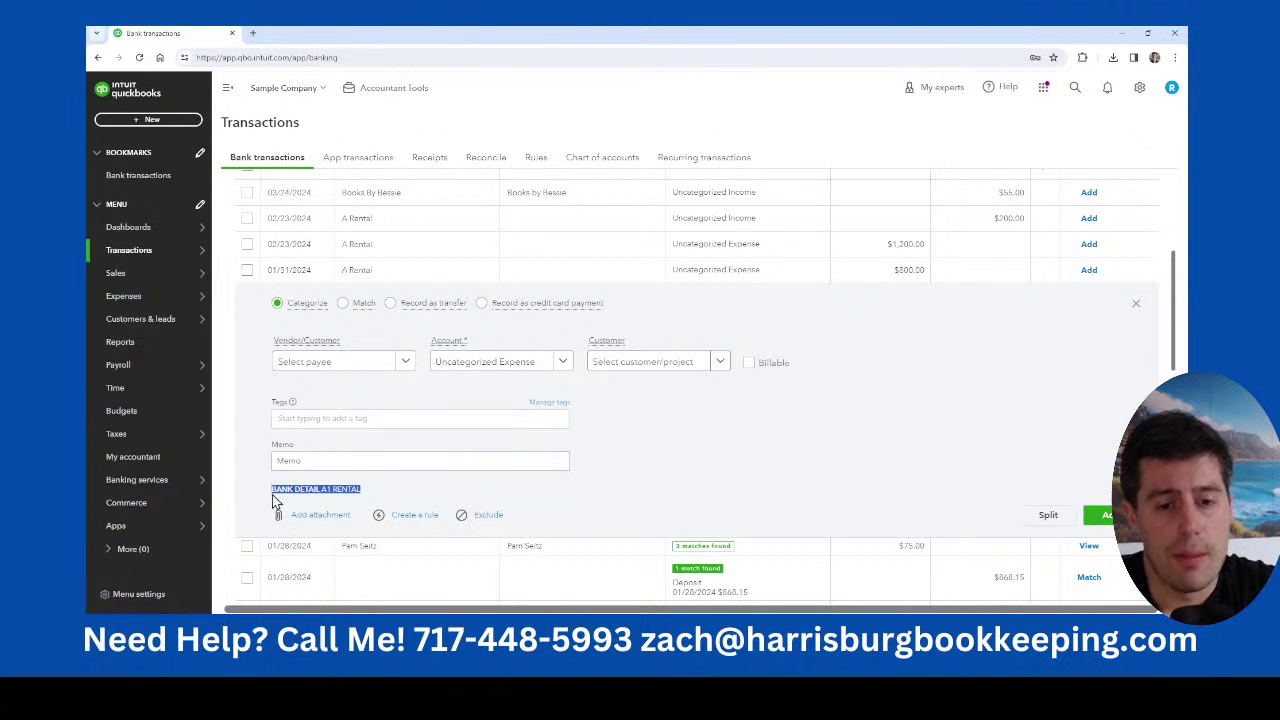
click(337, 500)
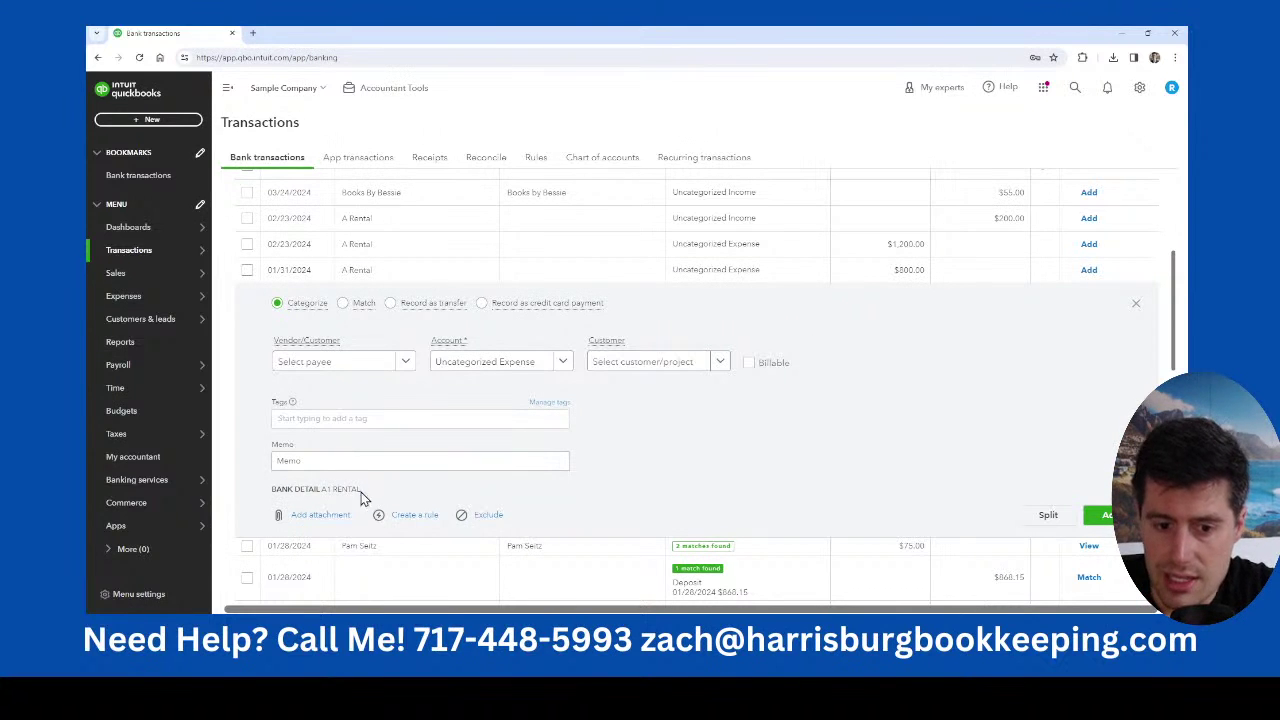
drag(360, 497, 319, 492)
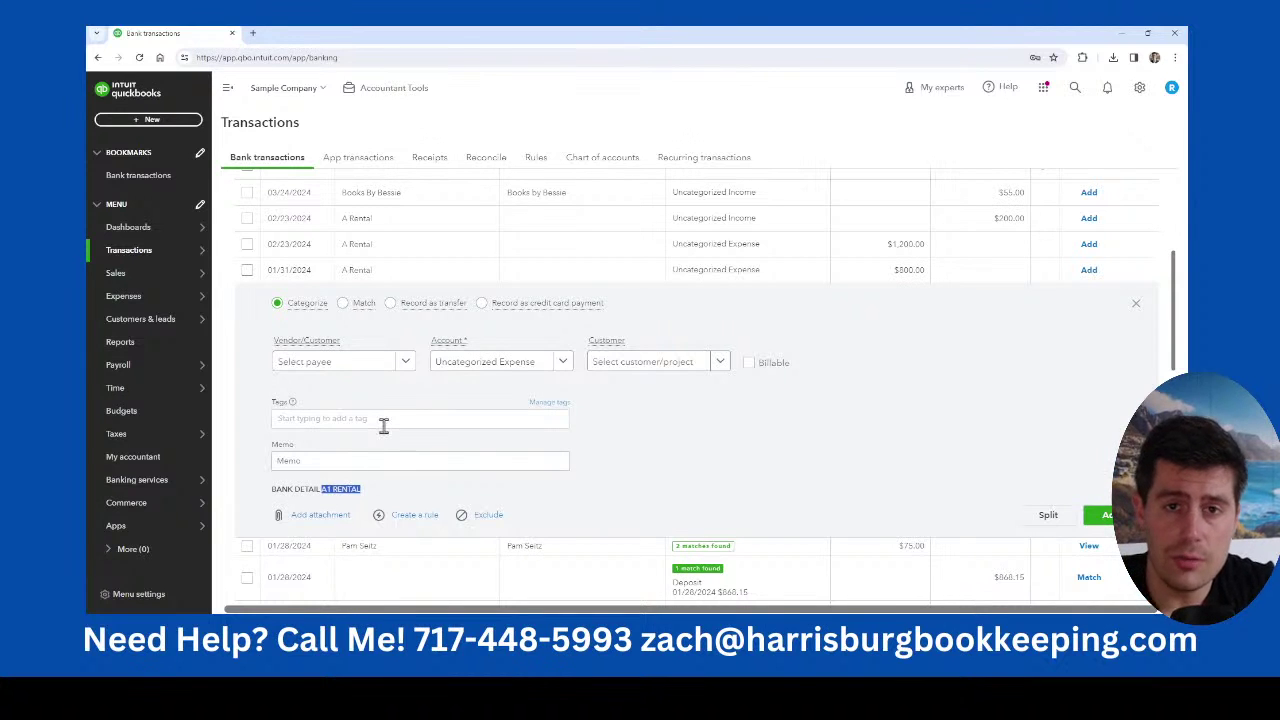
click(349, 367)
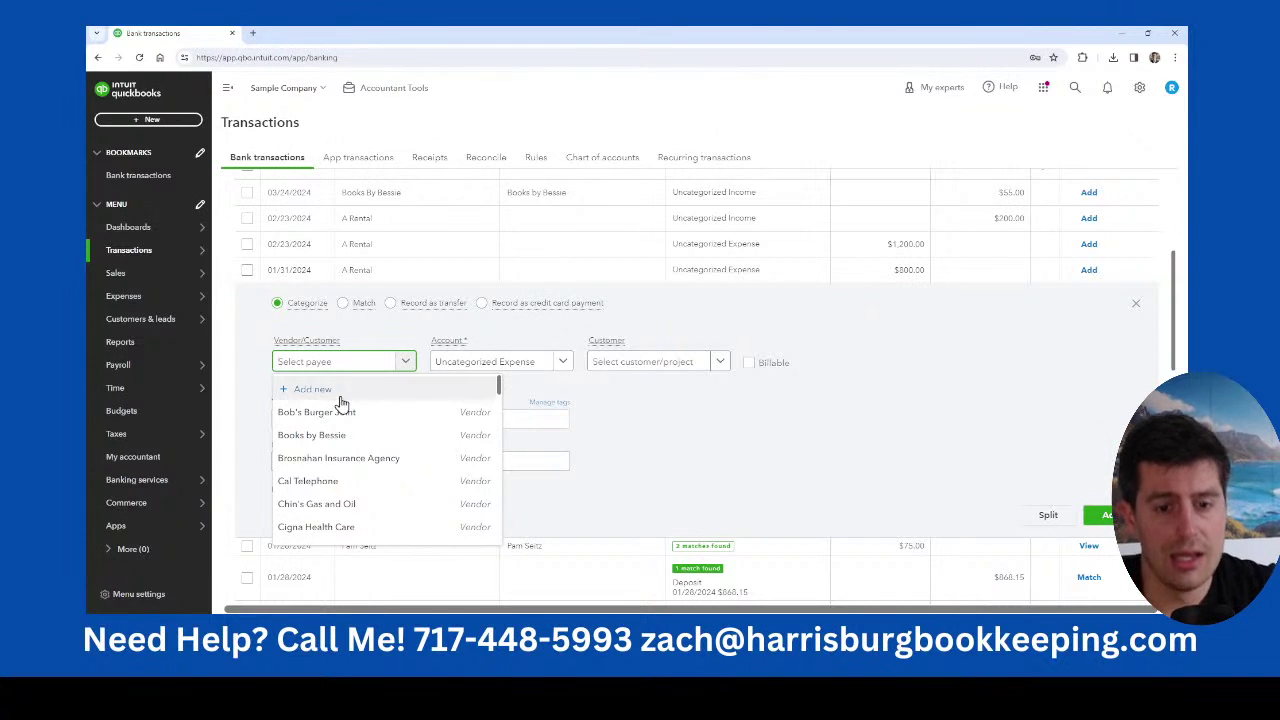
click(722, 416)
click(355, 367)
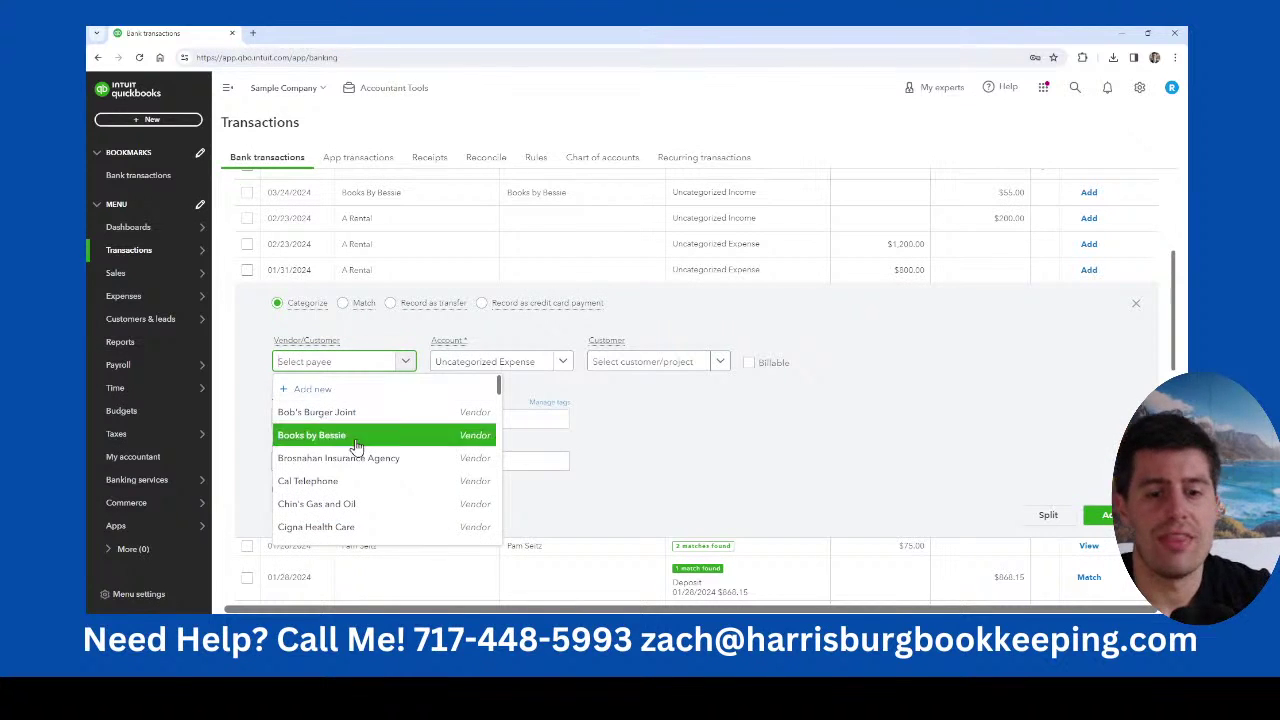
Set the account of the 01/31/2024 A Rental expense to Equipment Rental.
click(512, 368)
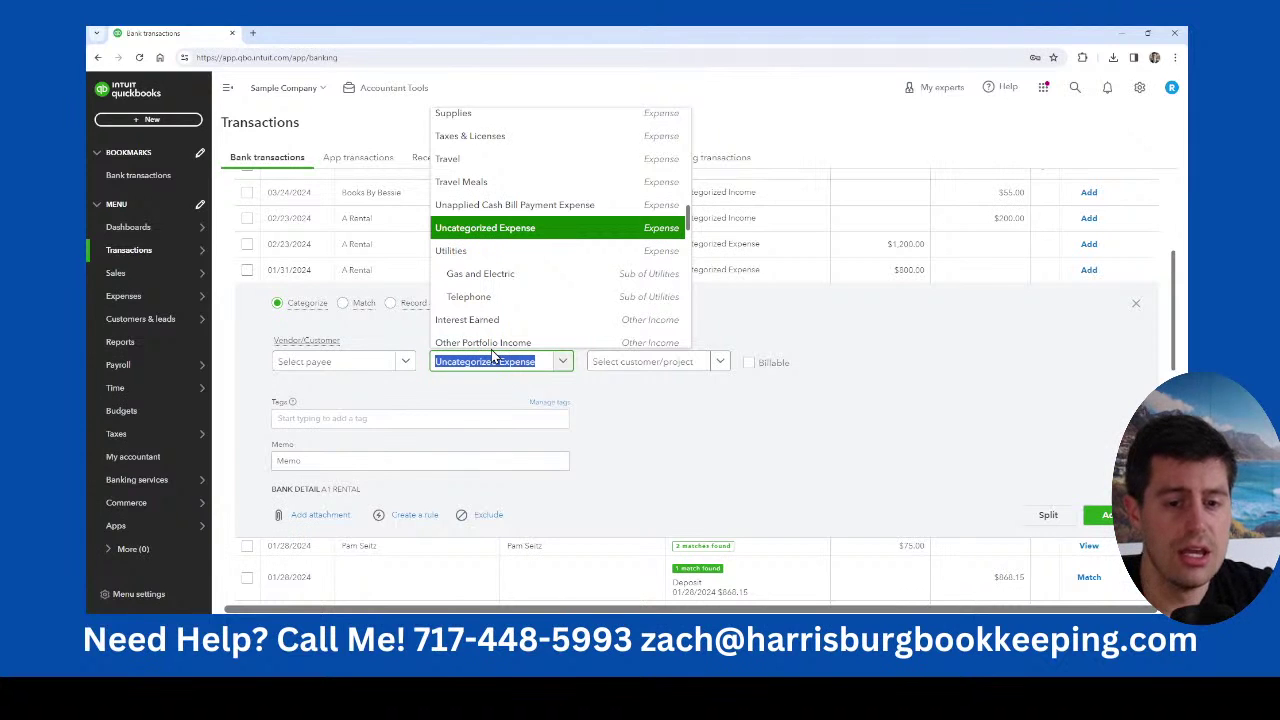
text(EQUI)
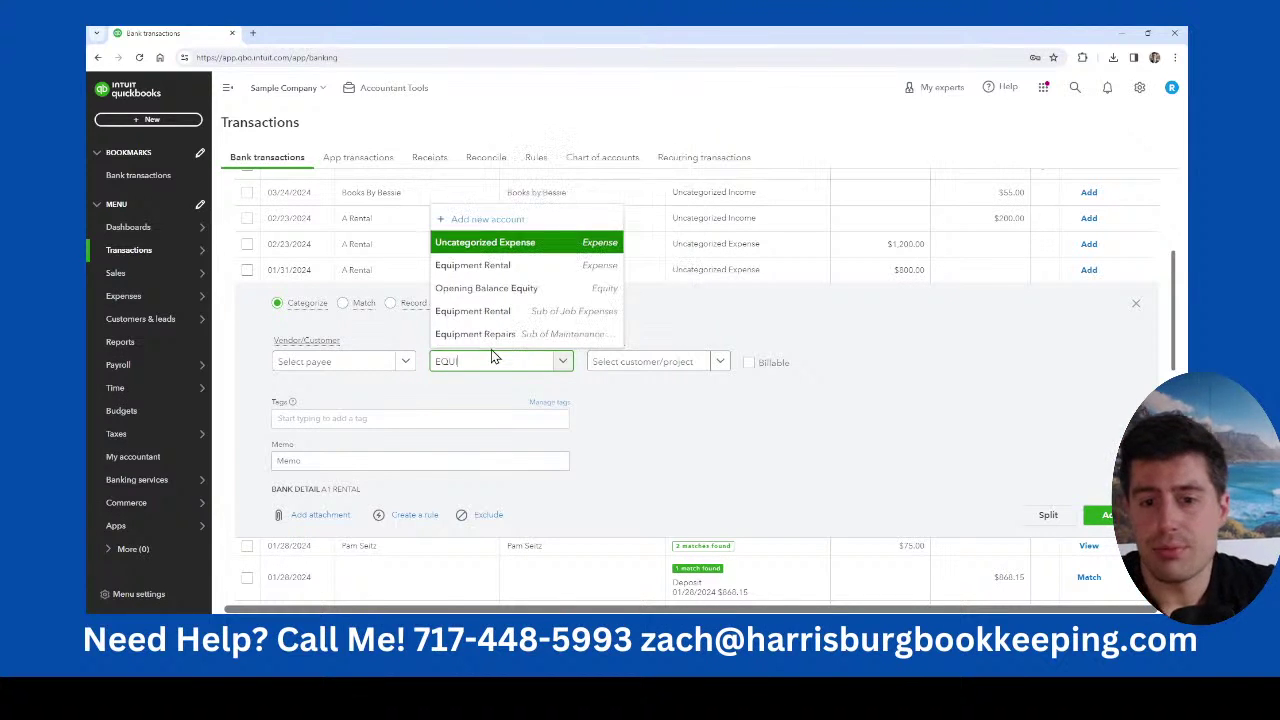
click(525, 266)
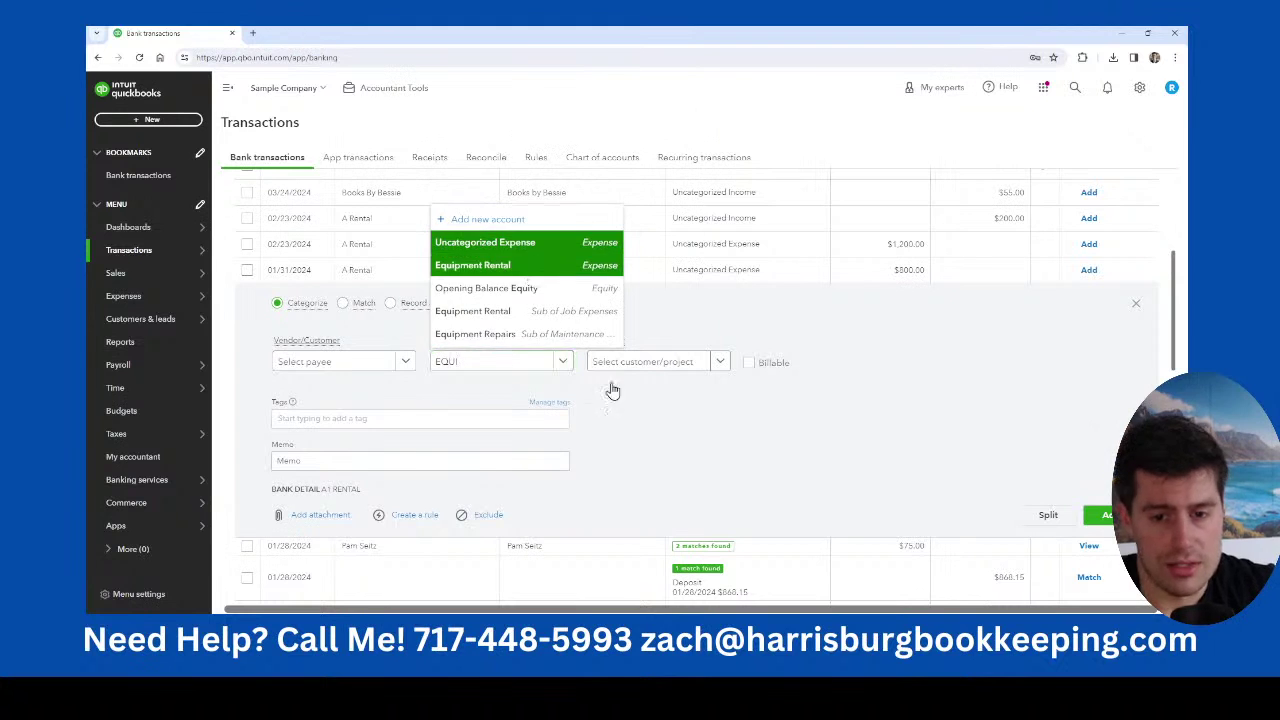
Assign Ellis Equipment Rental as the vendor of the 01/31/2024 A Rental expense and add the transaction to the books.
click(328, 366)
text(RENTAL)
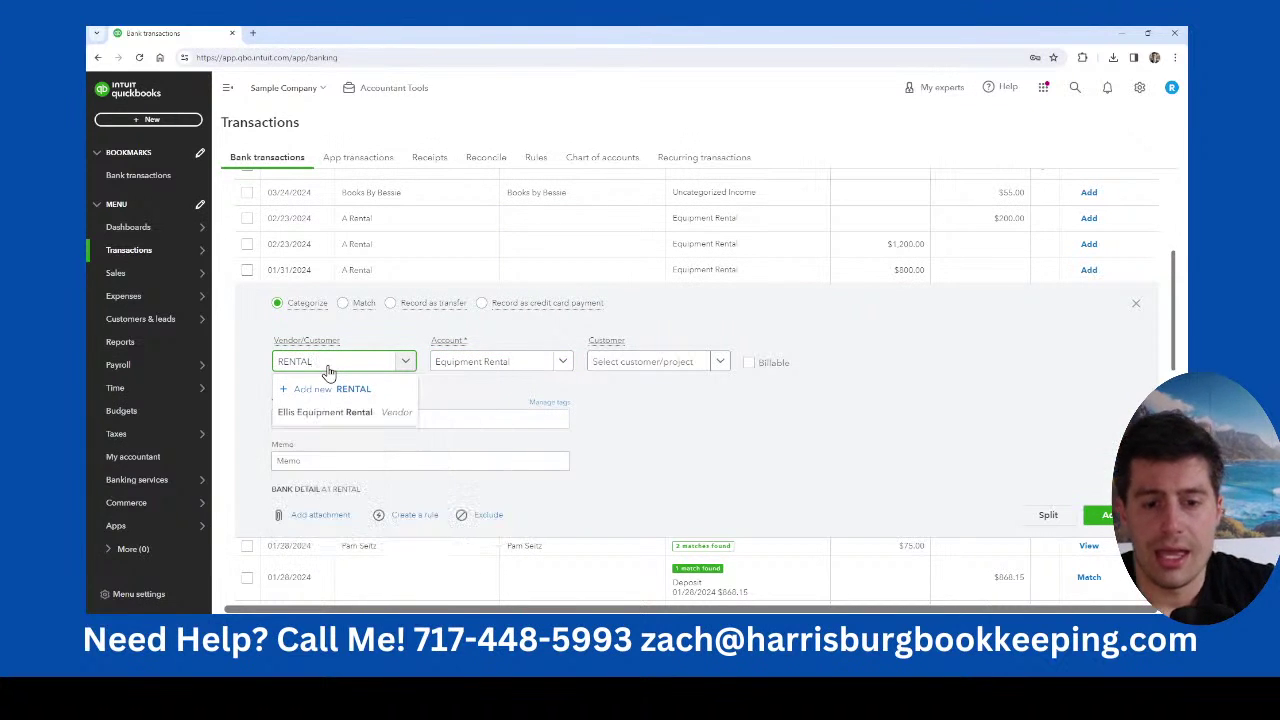
click(328, 424)
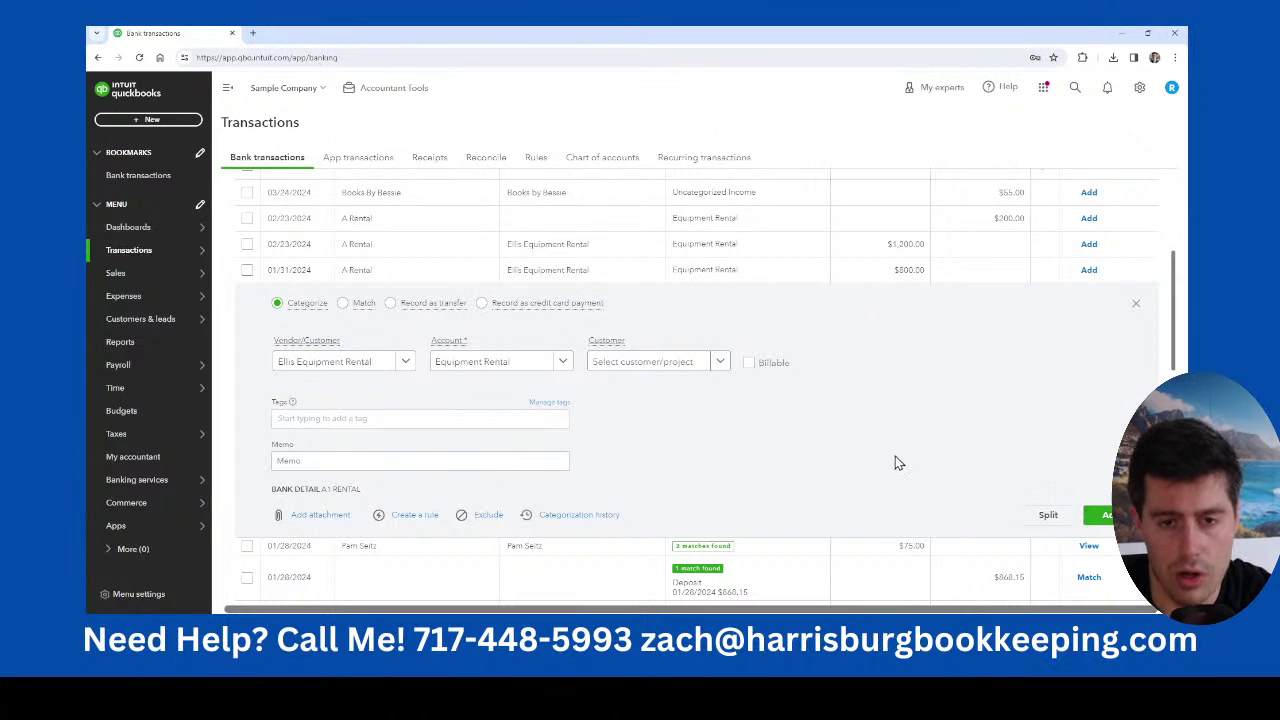
click(1106, 518)
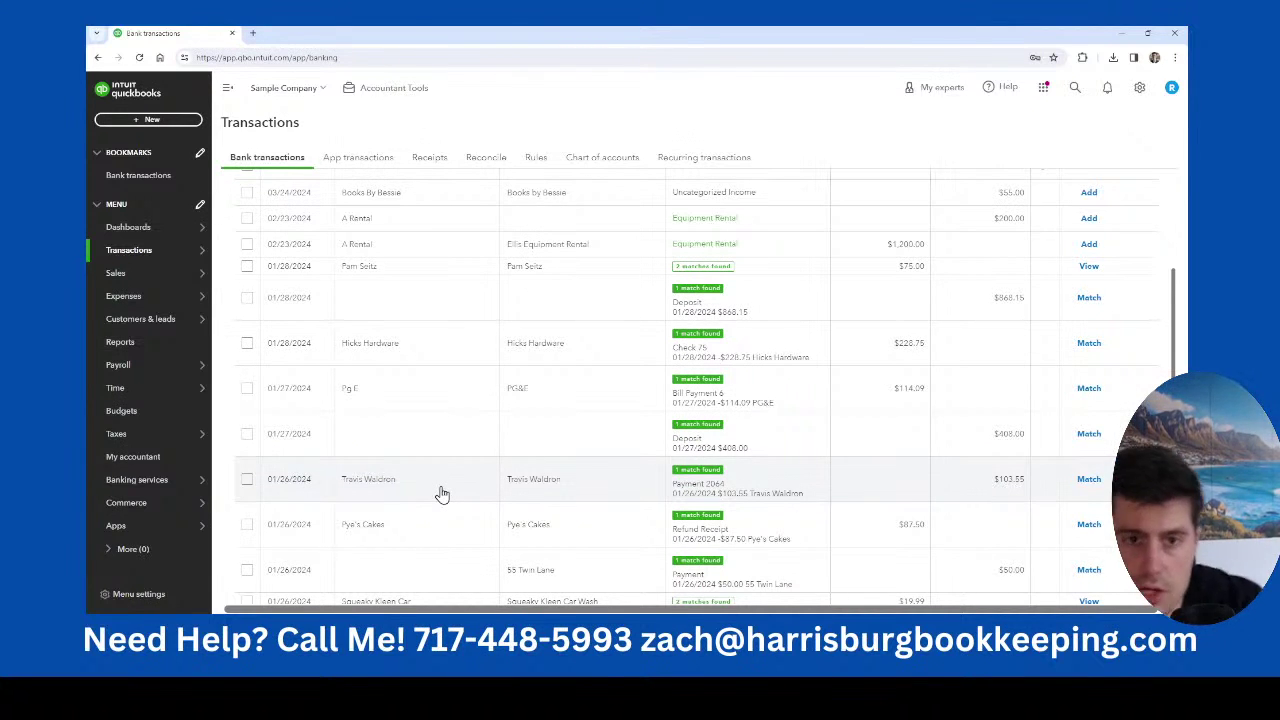
View a blank expense entry form and close it without saving, returning to the bank transactions.
click(150, 120)
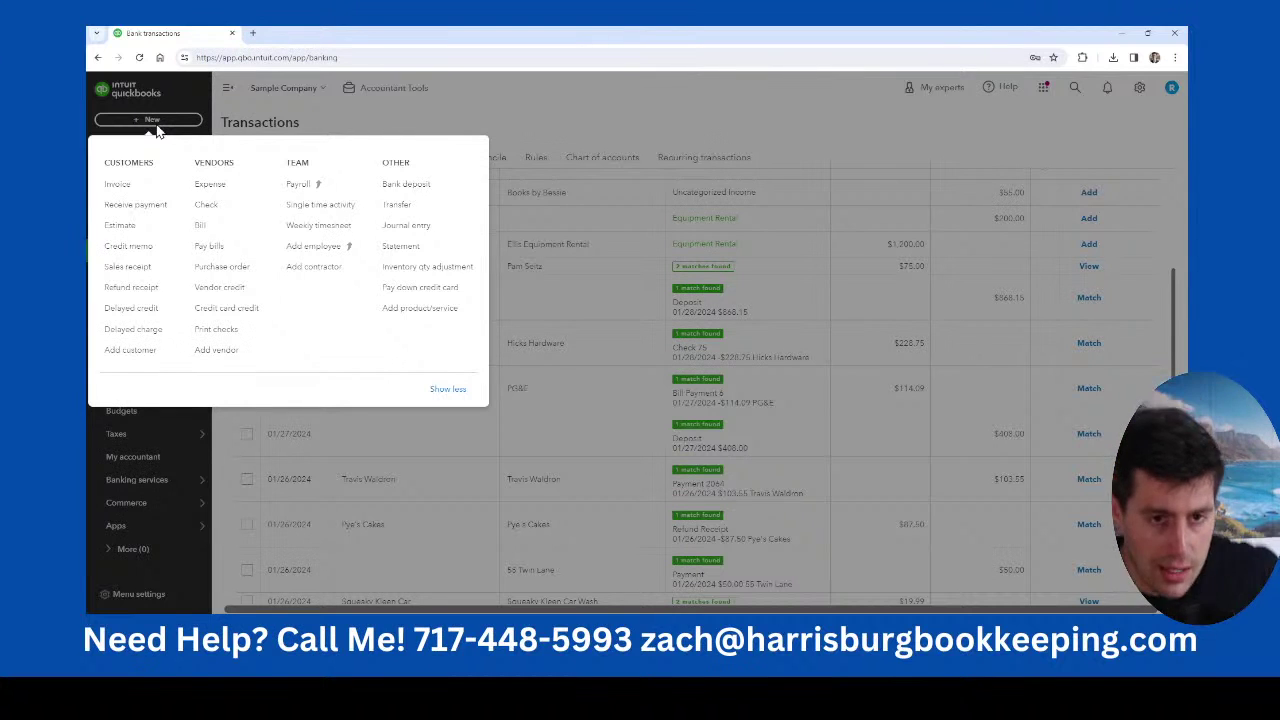
click(209, 192)
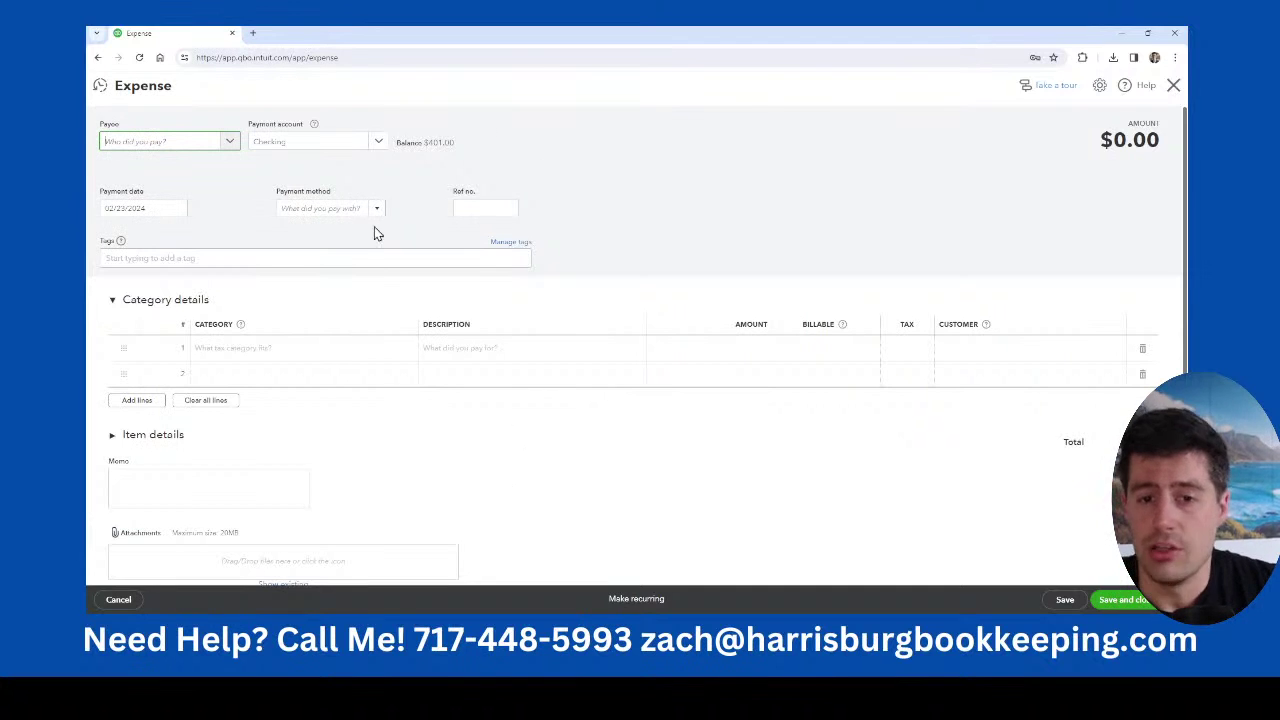
click(249, 268)
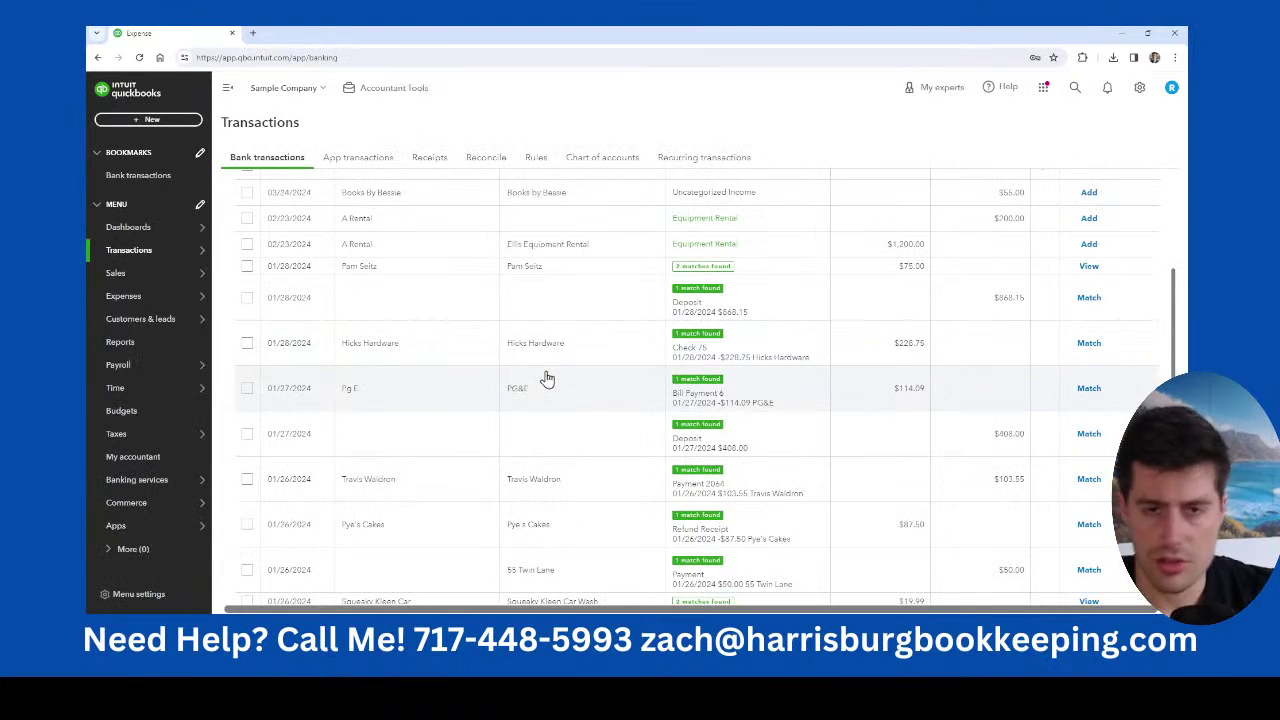
scroll(545, 378, up, 5)
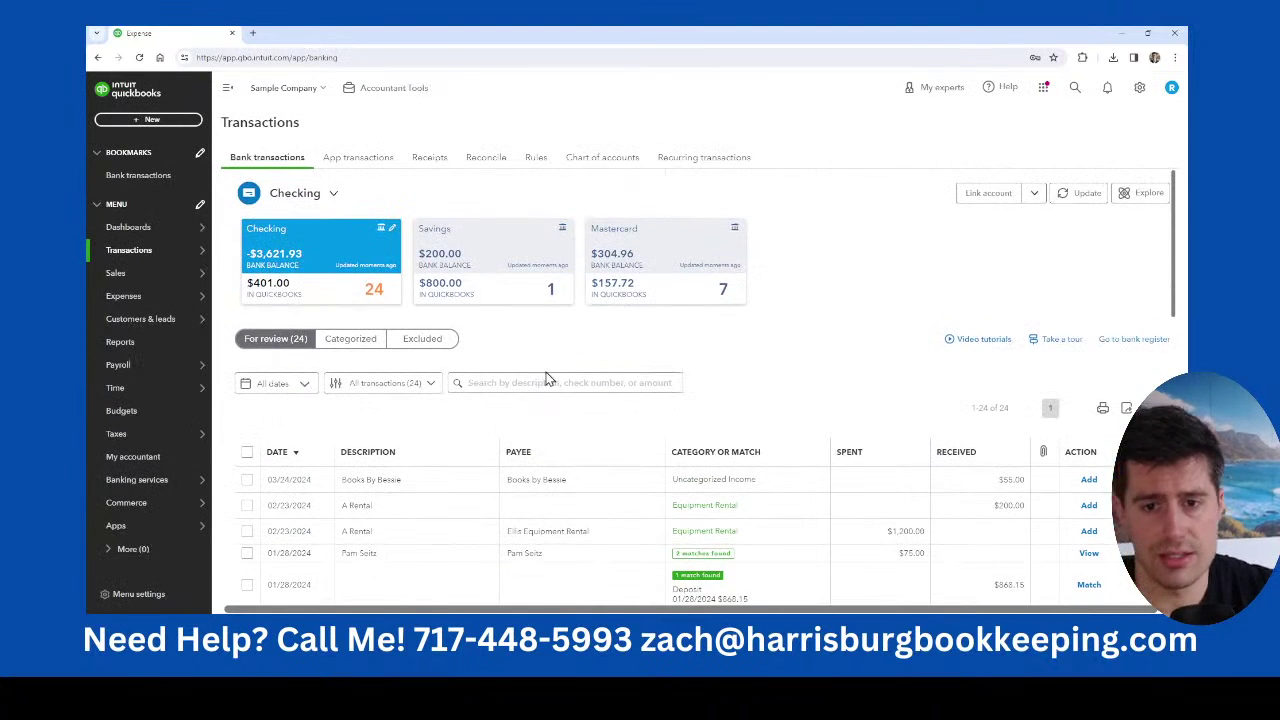
Start a new bill for vendor Ellis Equipment Rental with payment terms of Net 10.
click(153, 125)
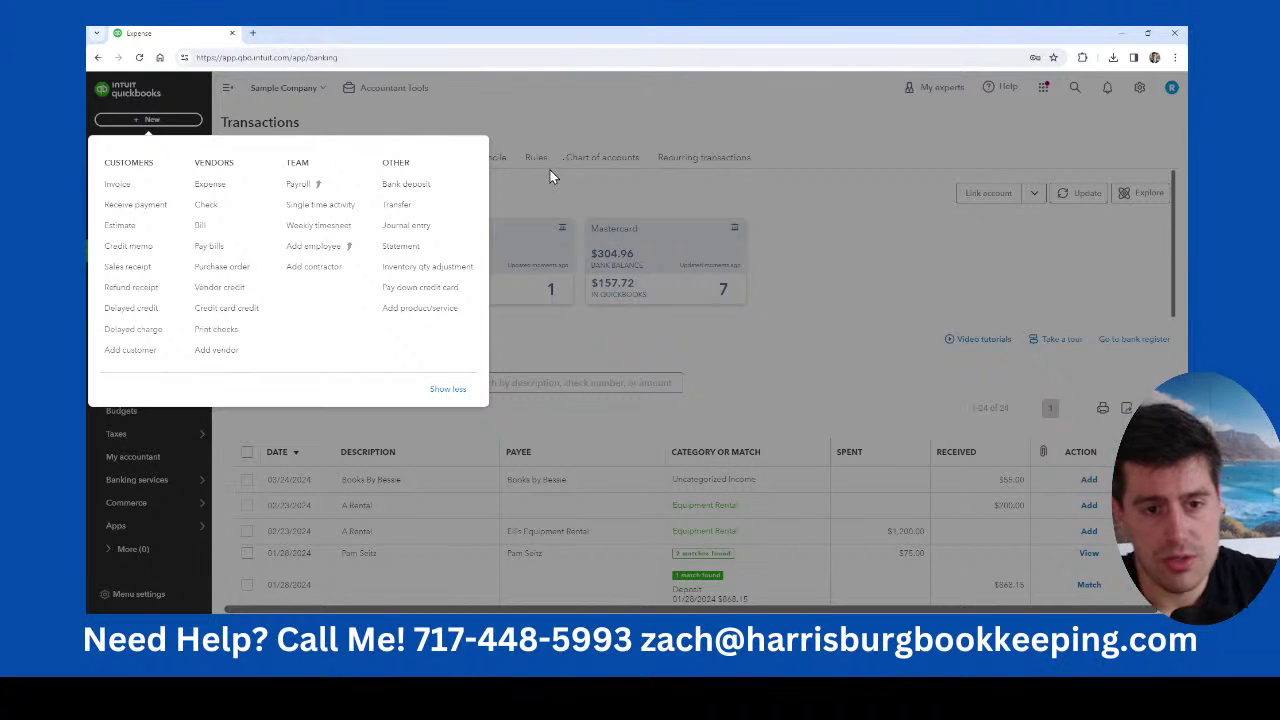
click(226, 237)
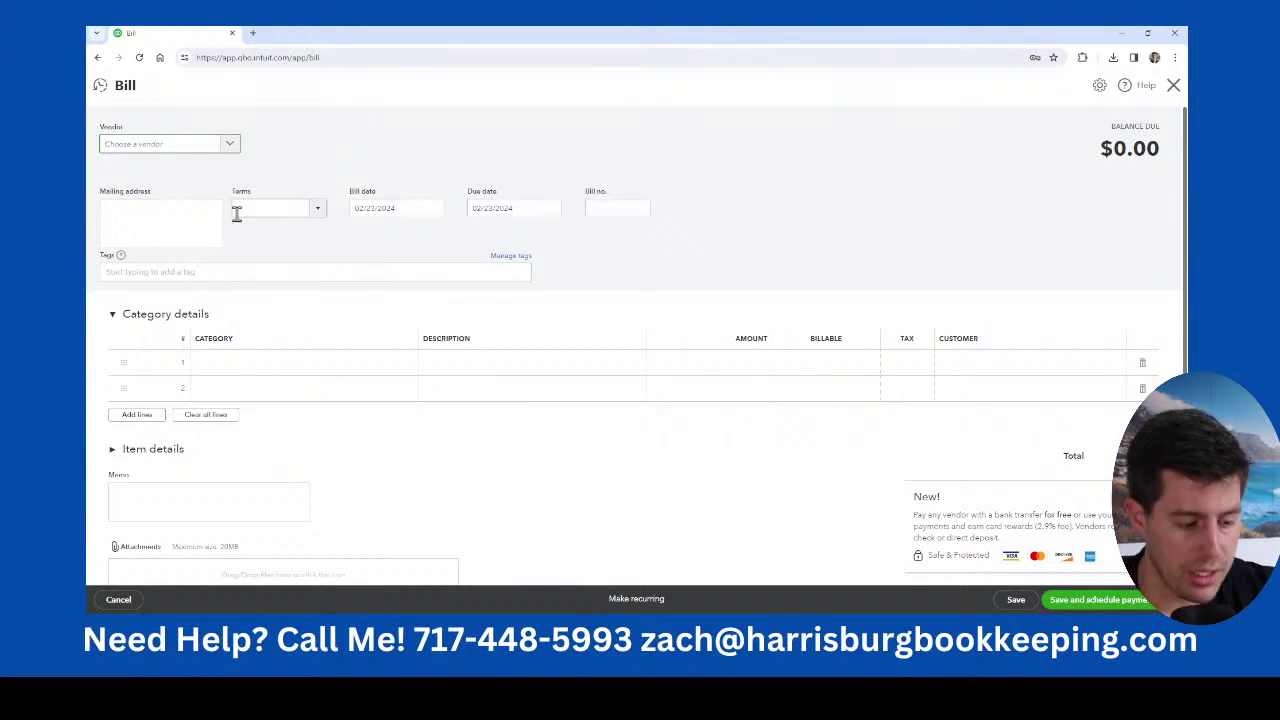
text(RENTAL)
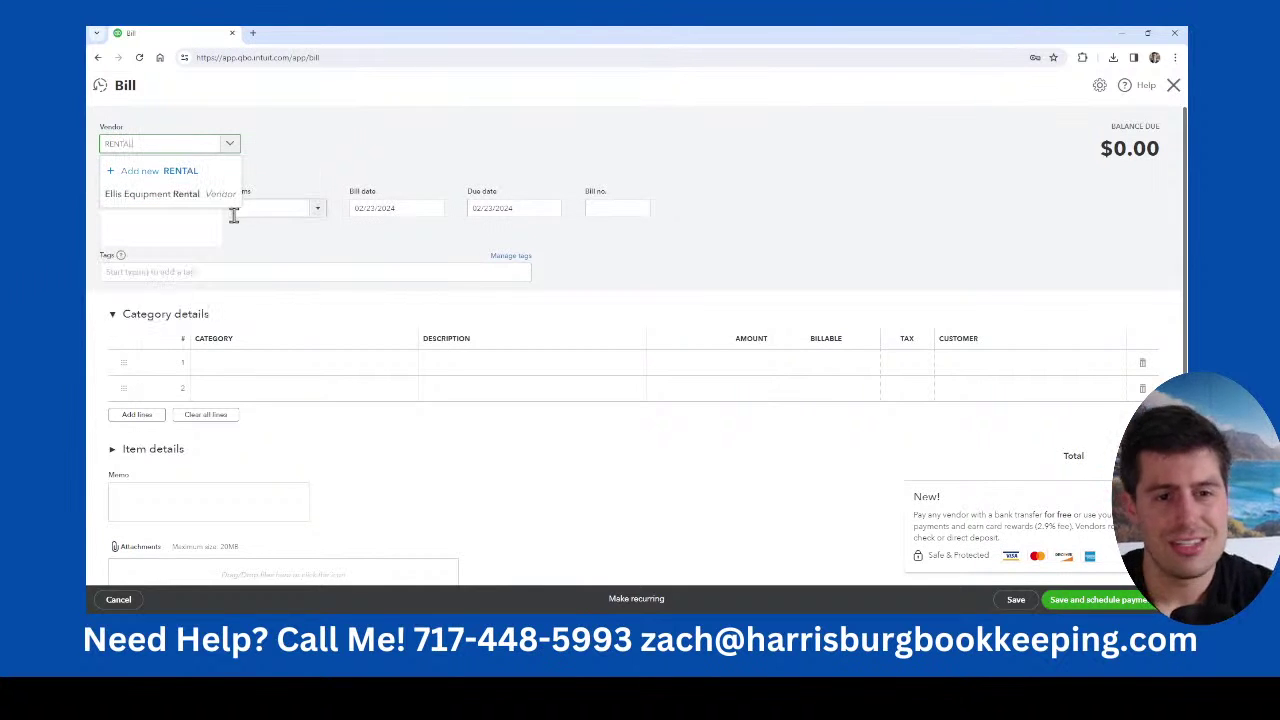
click(229, 198)
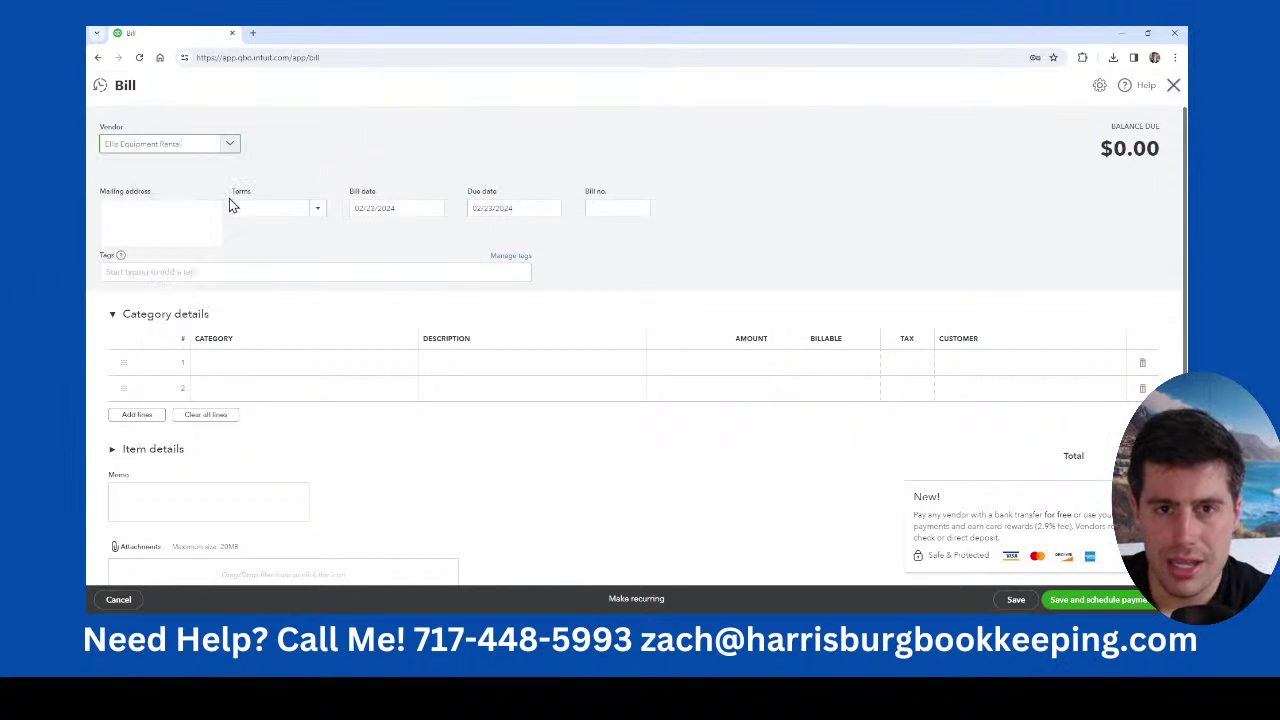
click(317, 212)
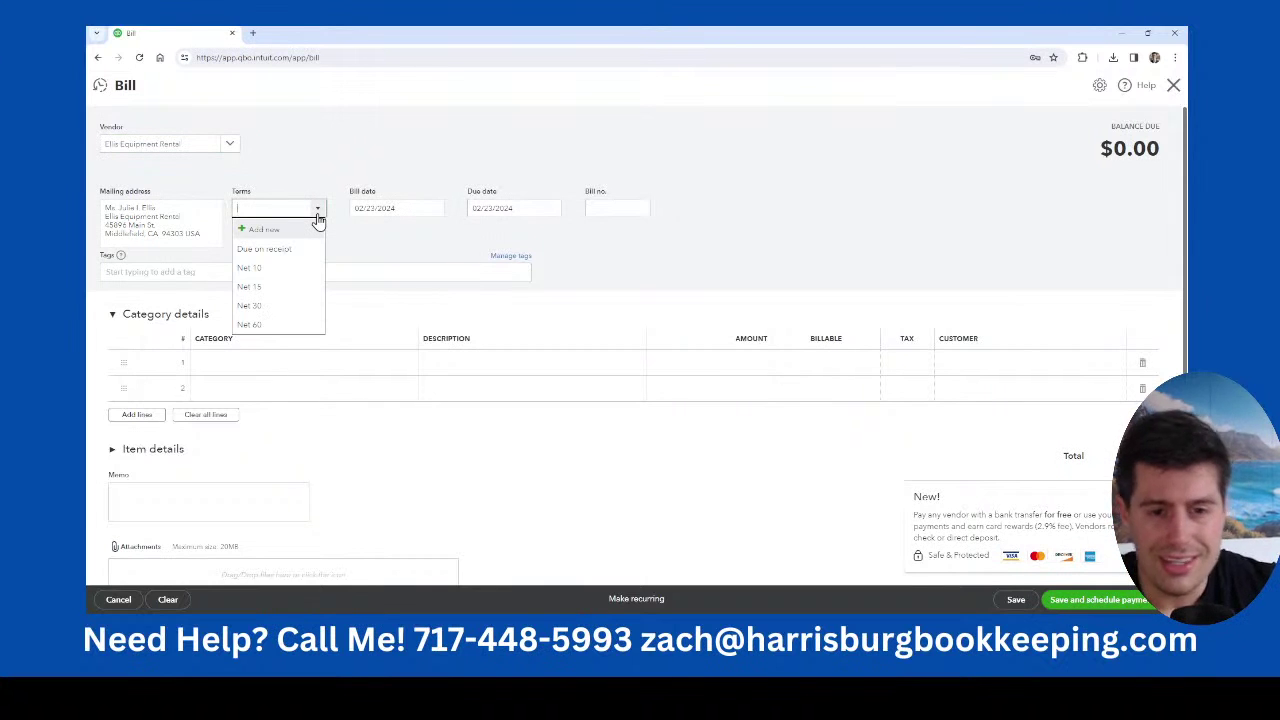
click(284, 267)
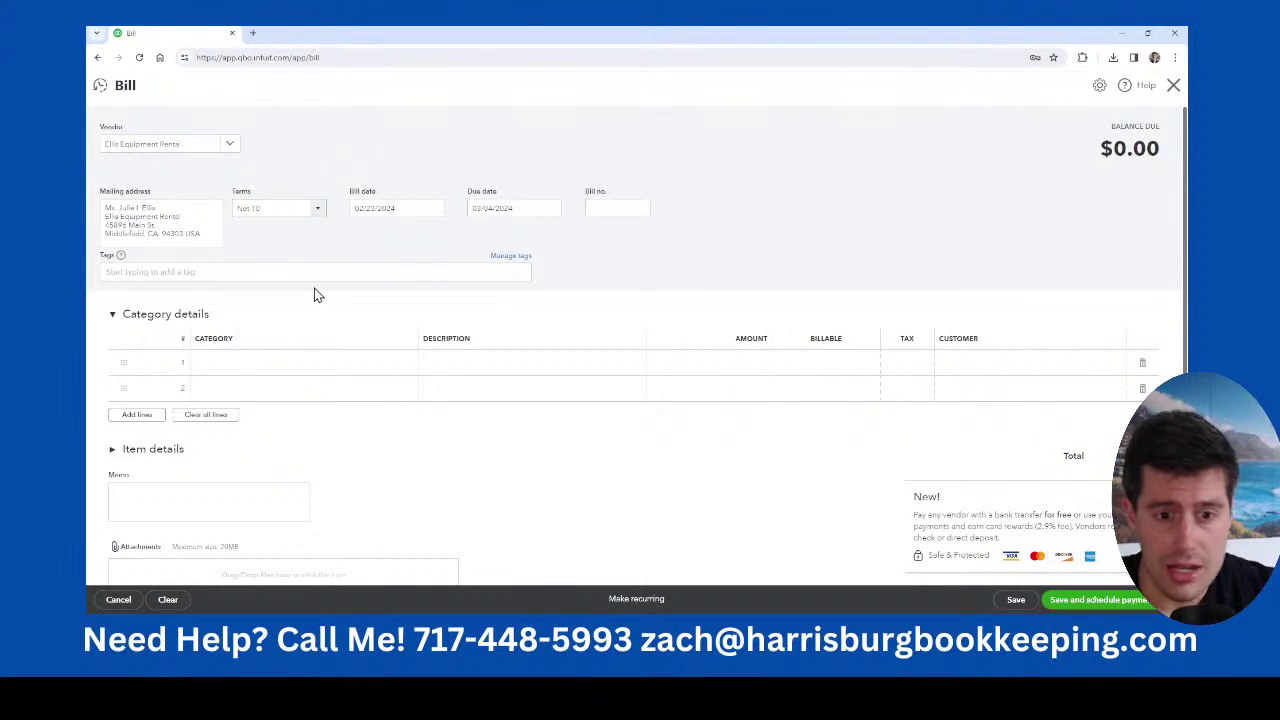
Enter the Equipment Rental expense category with an amount of 500 on the bill's first category line.
click(296, 365)
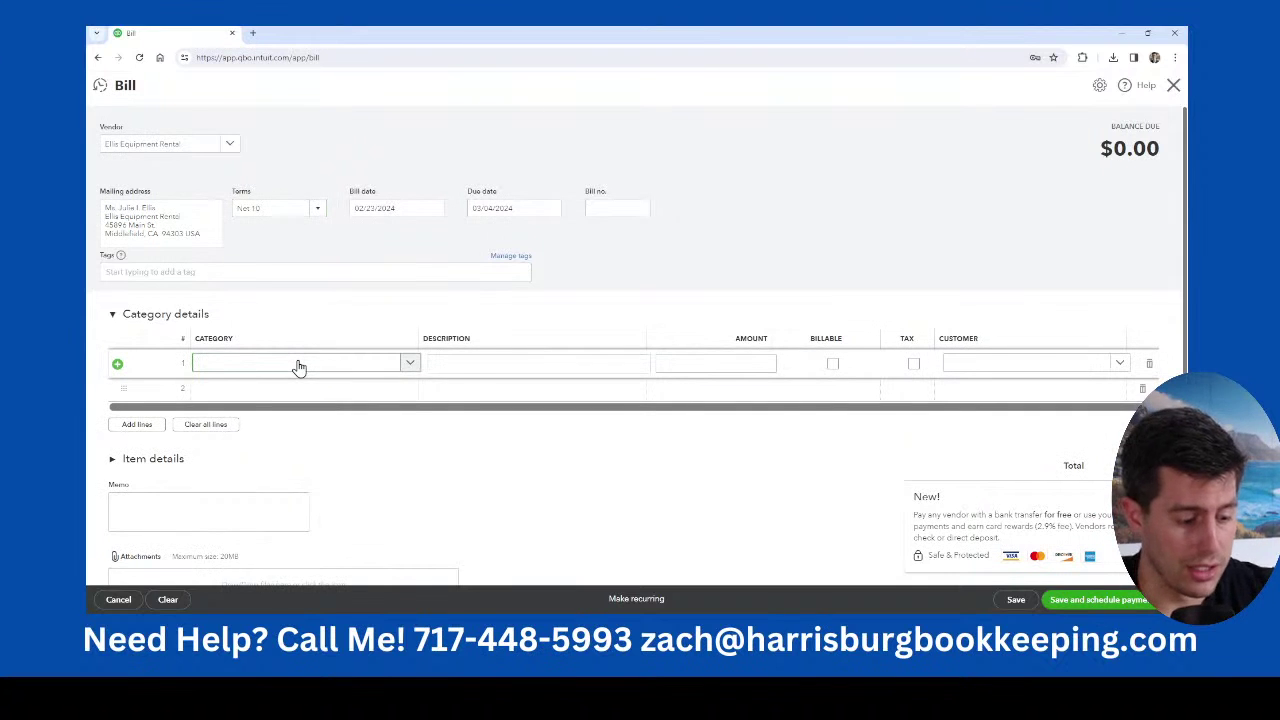
text(RENTAL)
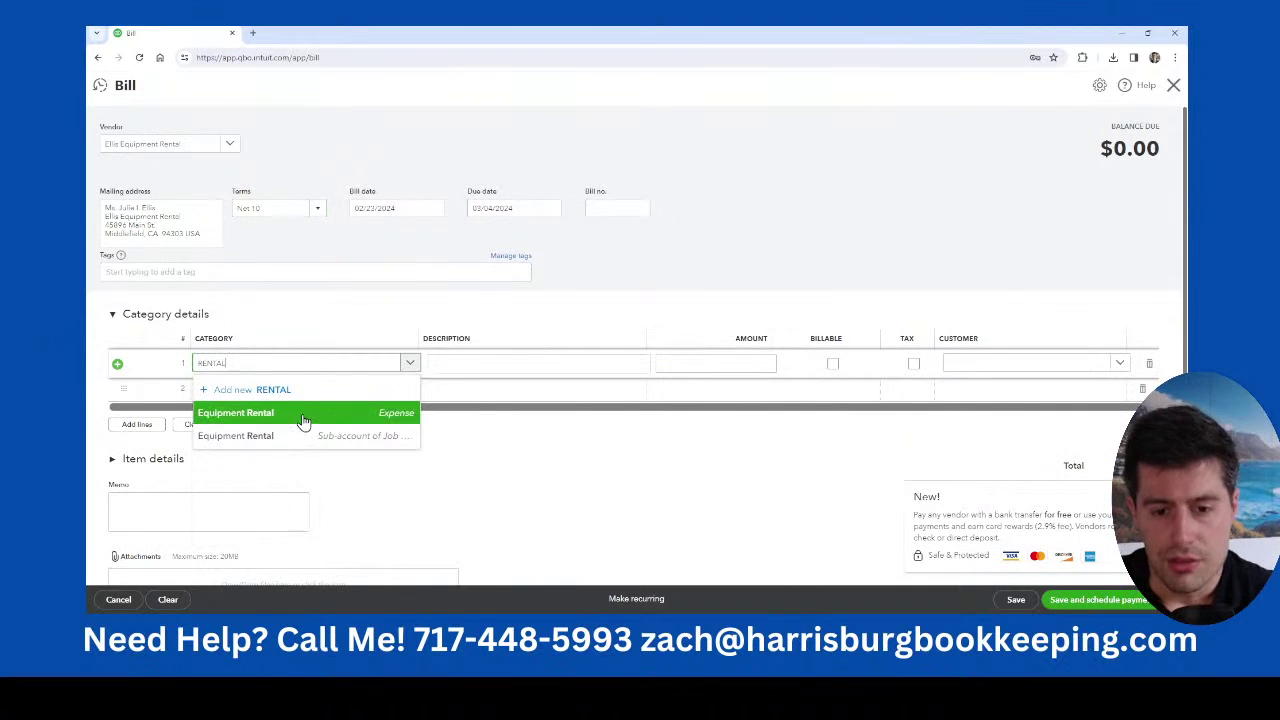
click(303, 420)
click(709, 366)
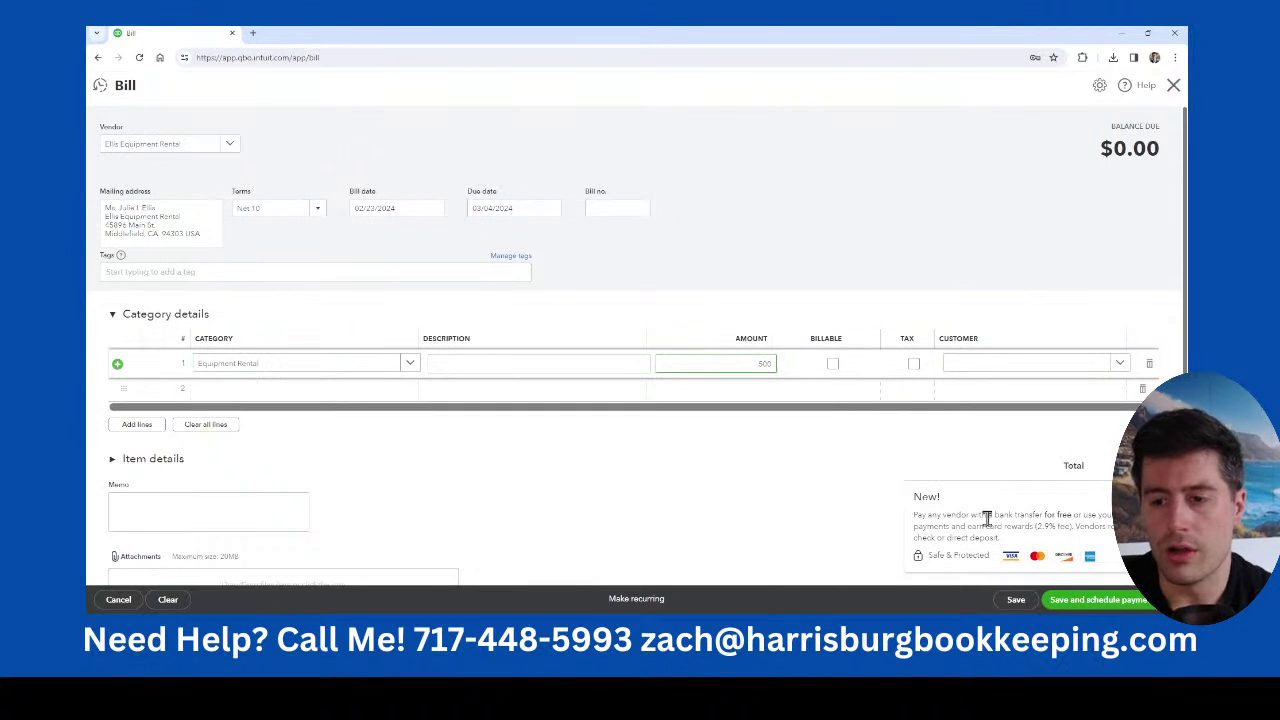
Save and close the Ellis Equipment Rental bill without scheduling a payment.
click(1167, 600)
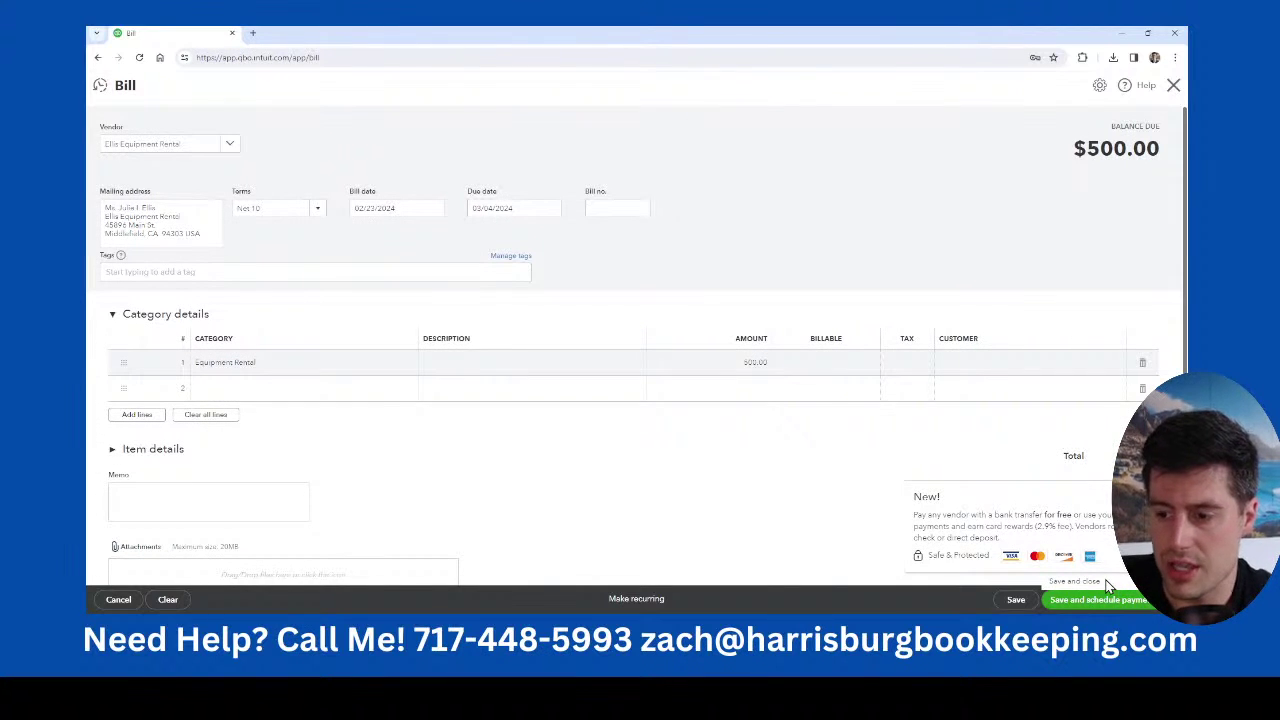
click(1167, 600)
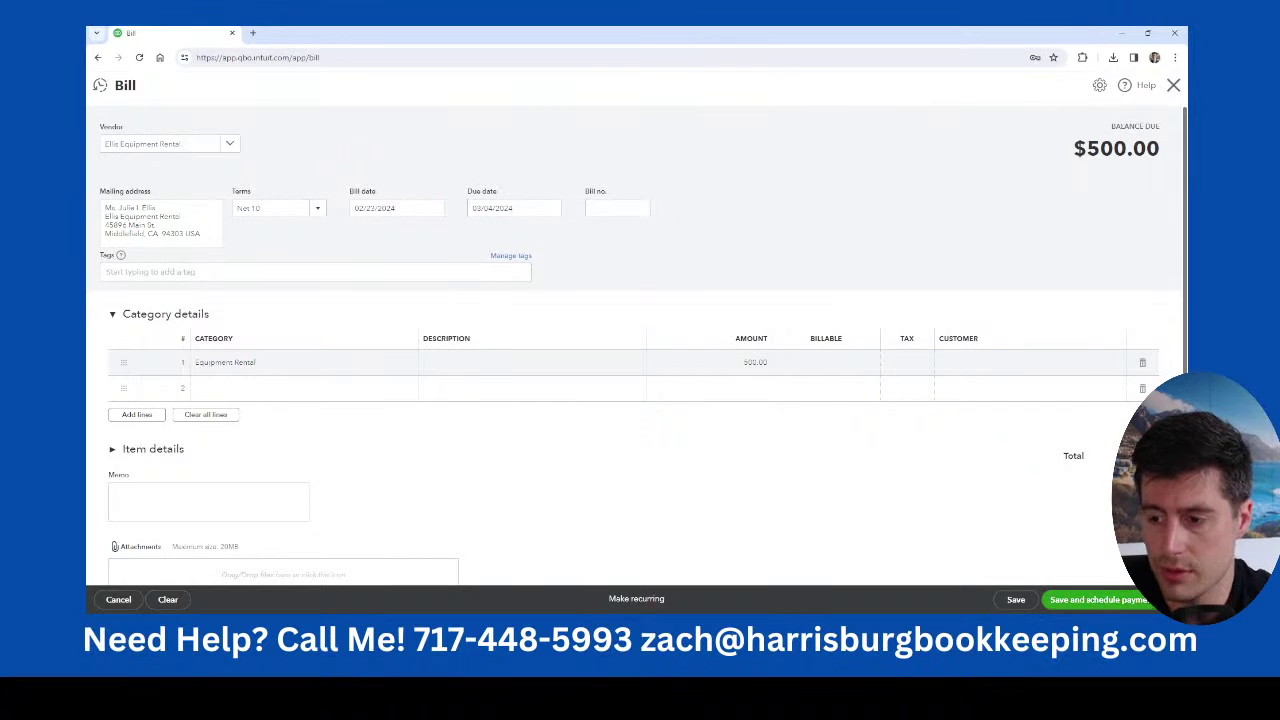
click(1167, 600)
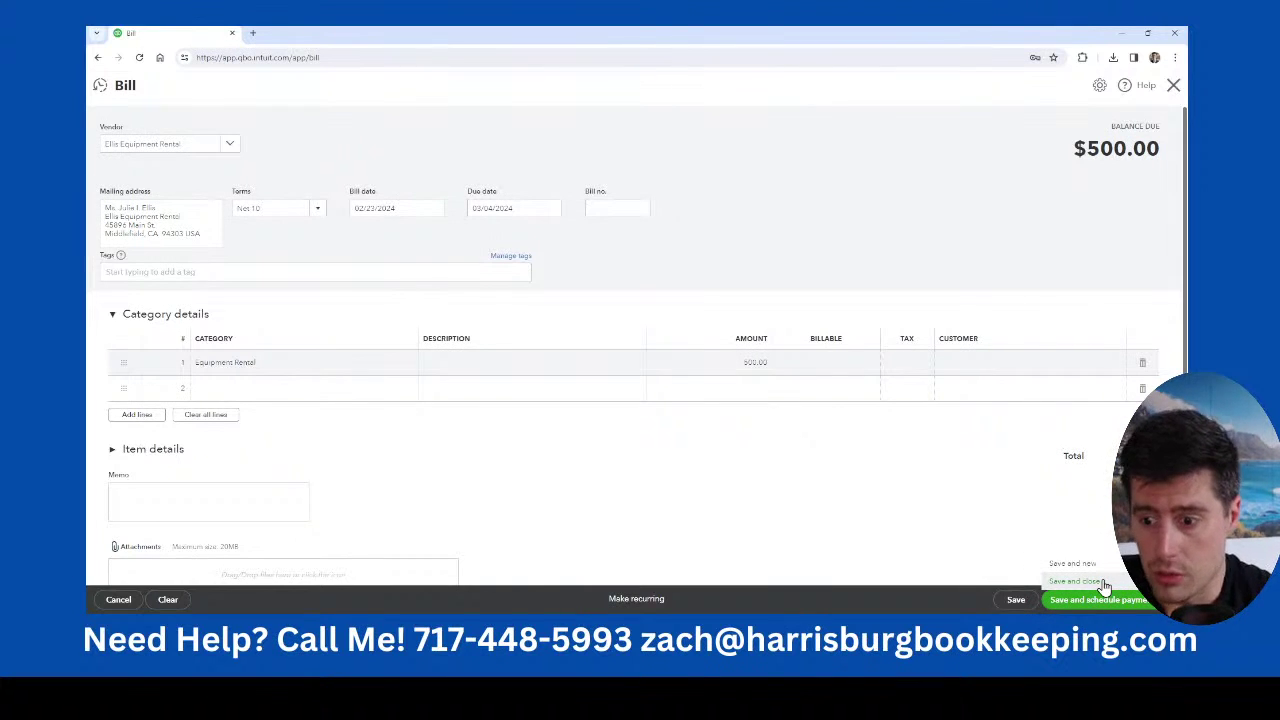
click(1102, 582)
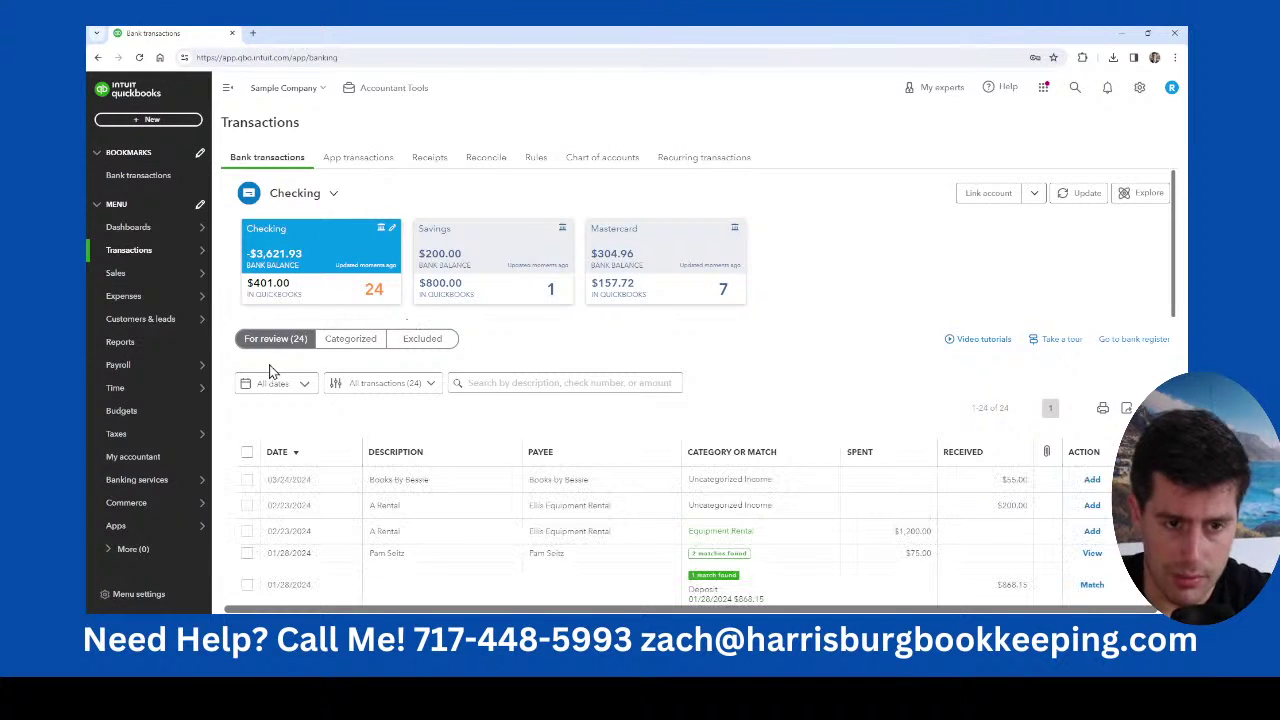
View the Accounts Payable (A/P) register from the chart of accounts and dismiss the register basics tip.
mouse_move(125, 305)
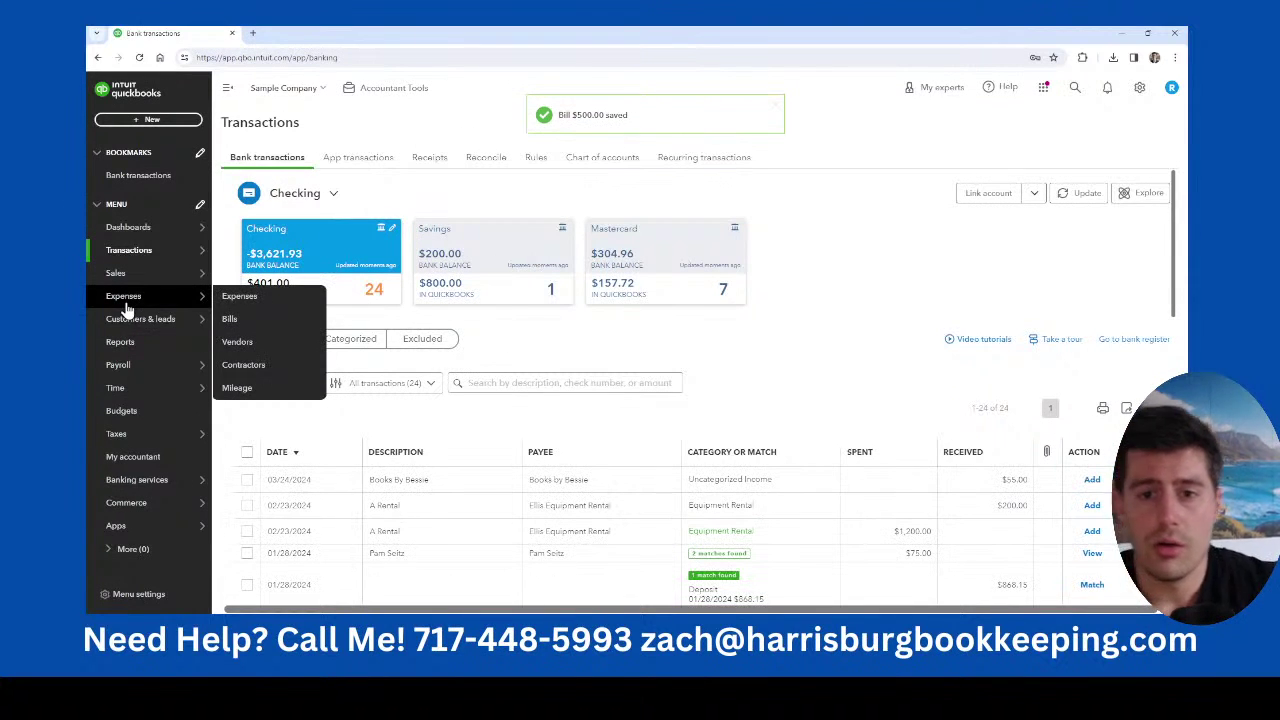
click(601, 160)
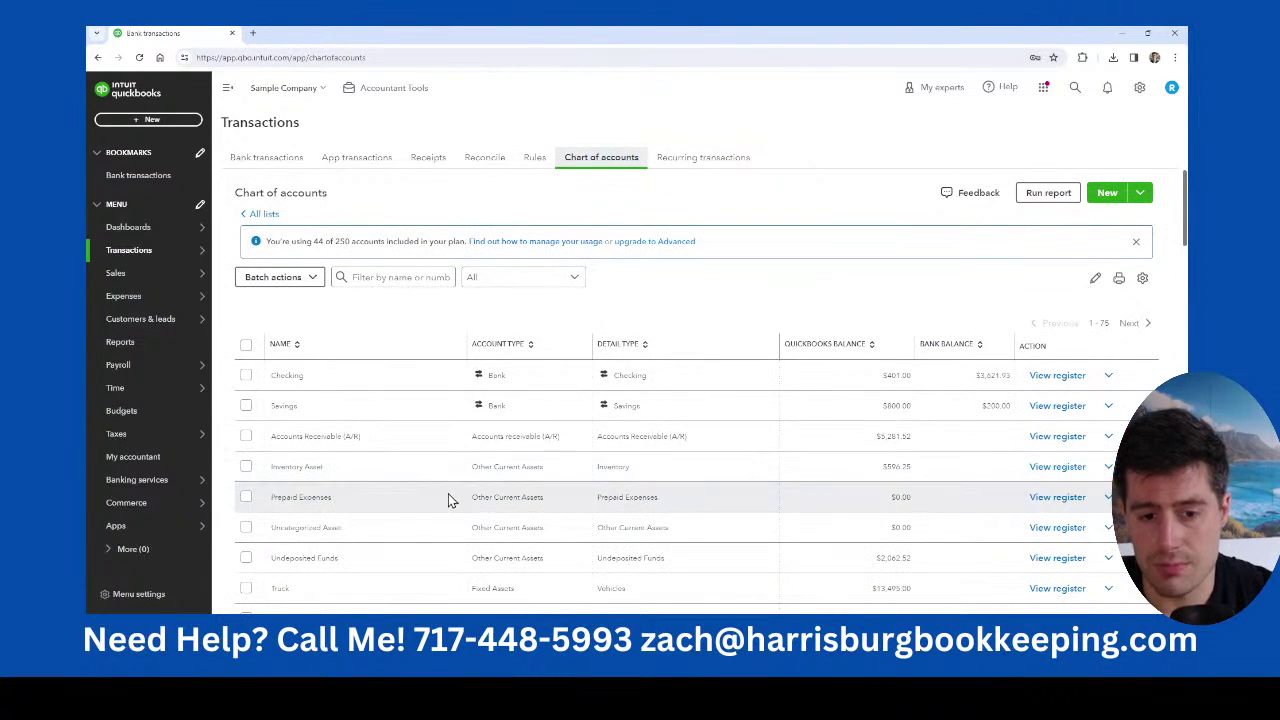
scroll(450, 505, down, 5)
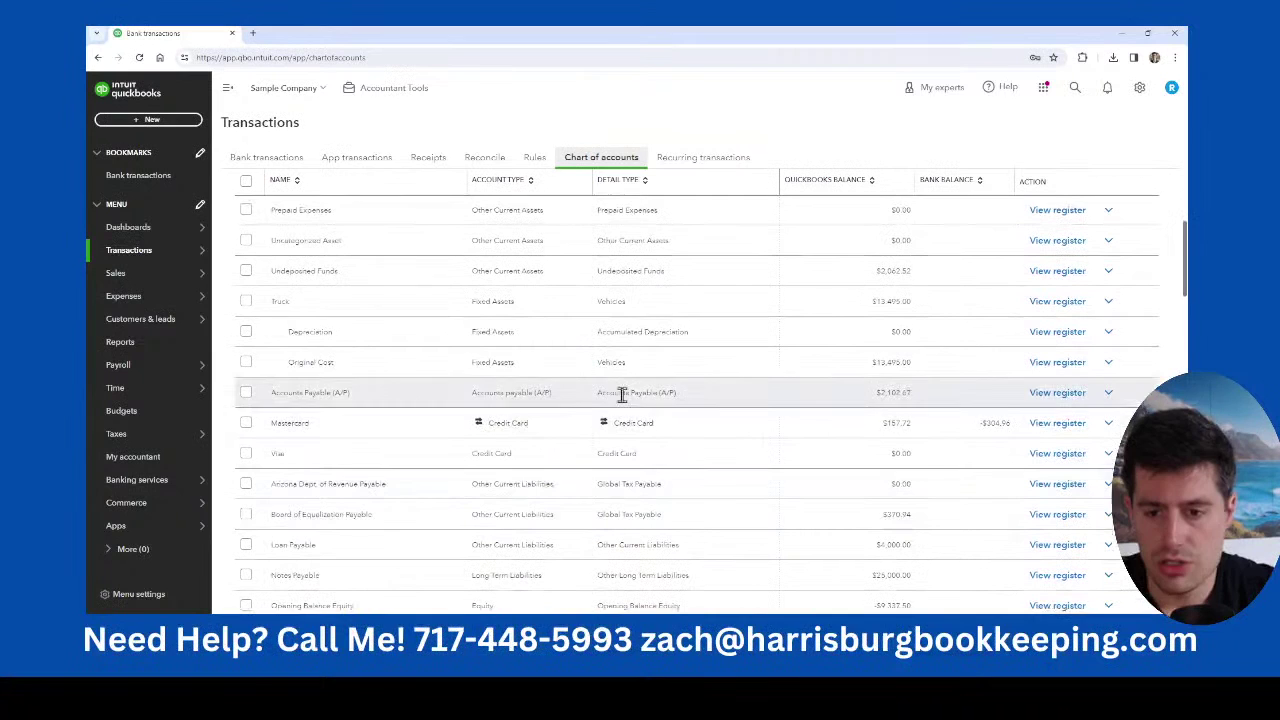
click(1057, 392)
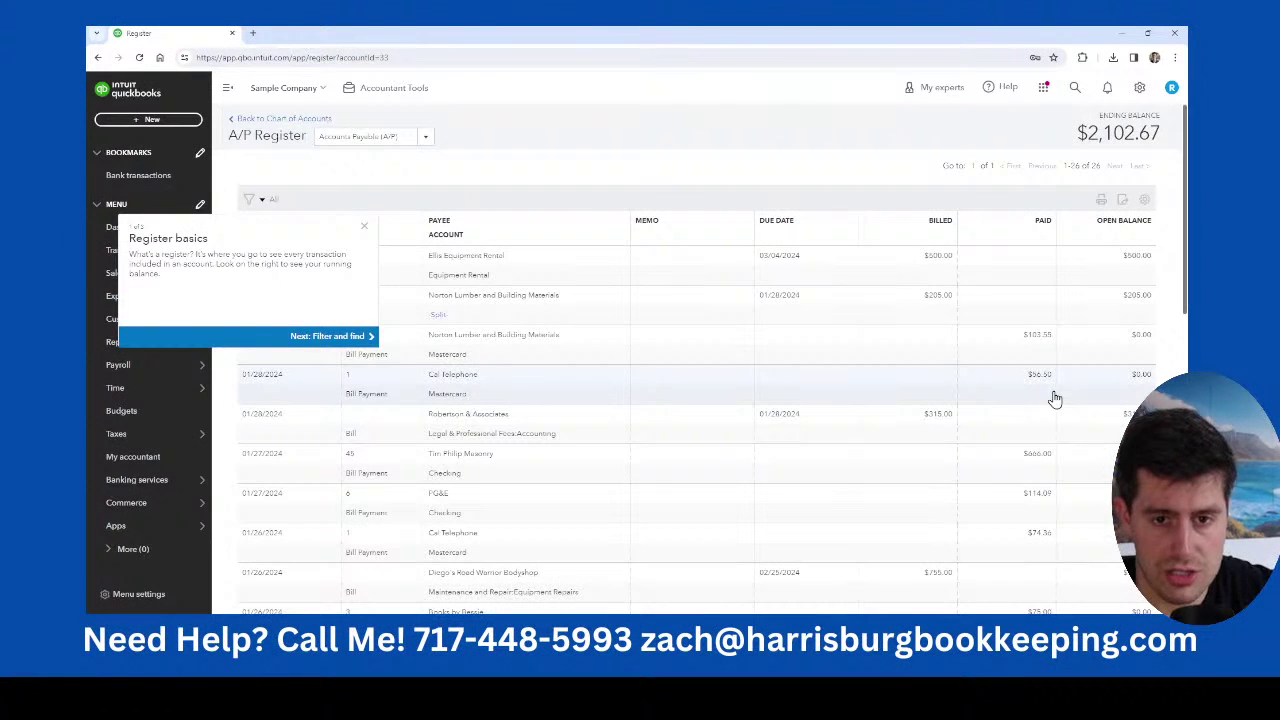
click(362, 228)
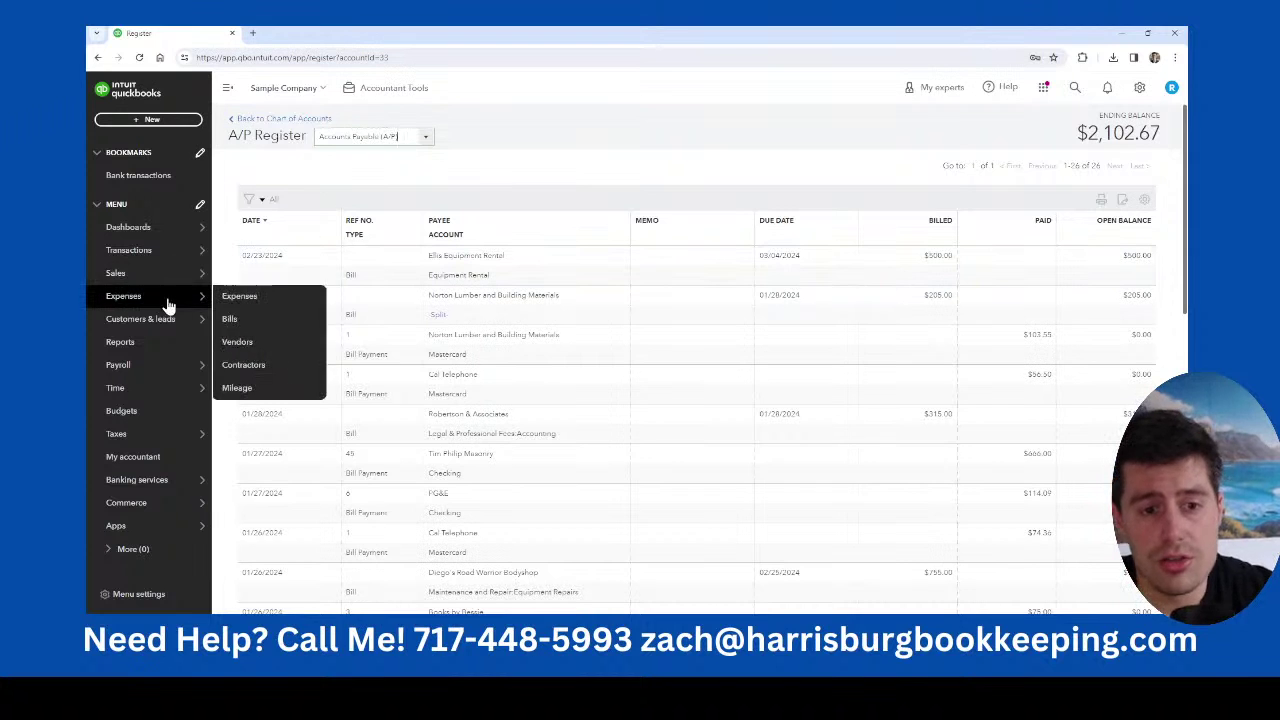
Open the Balance Sheet report and examine its asset and liability sections, including Accounts Payable.
mouse_move(168, 278)
mouse_move(166, 251)
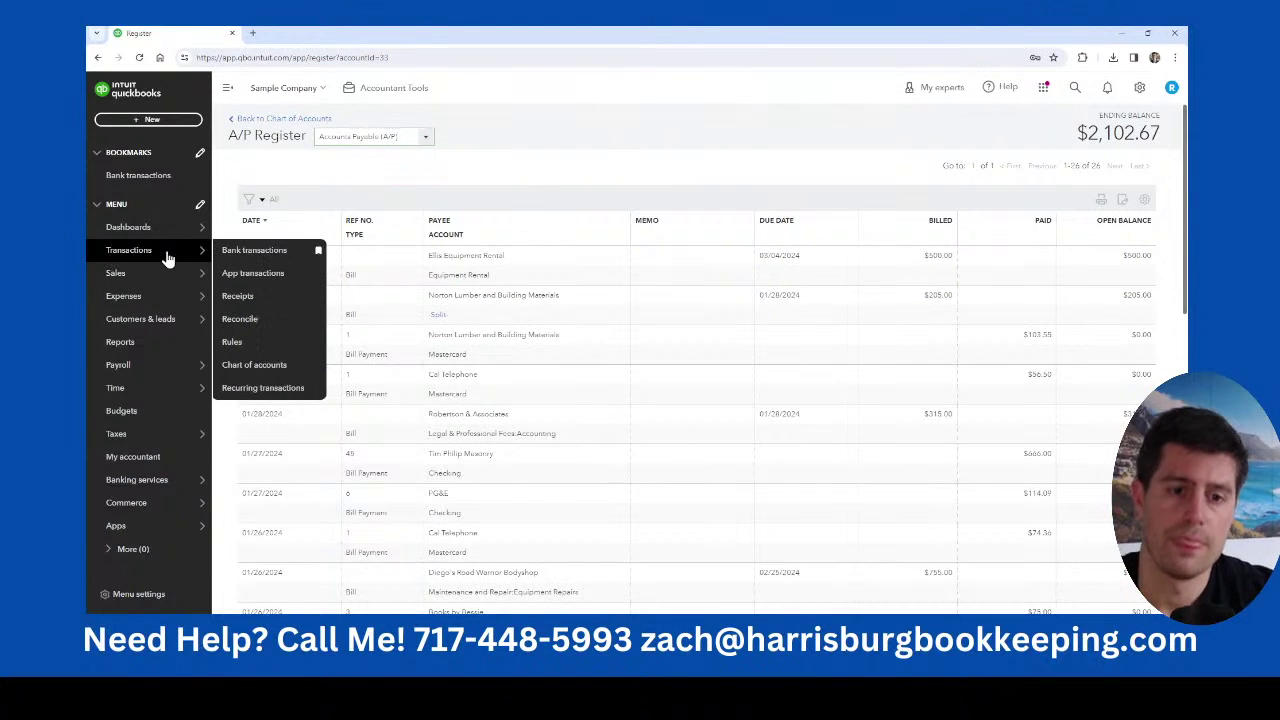
mouse_move(208, 320)
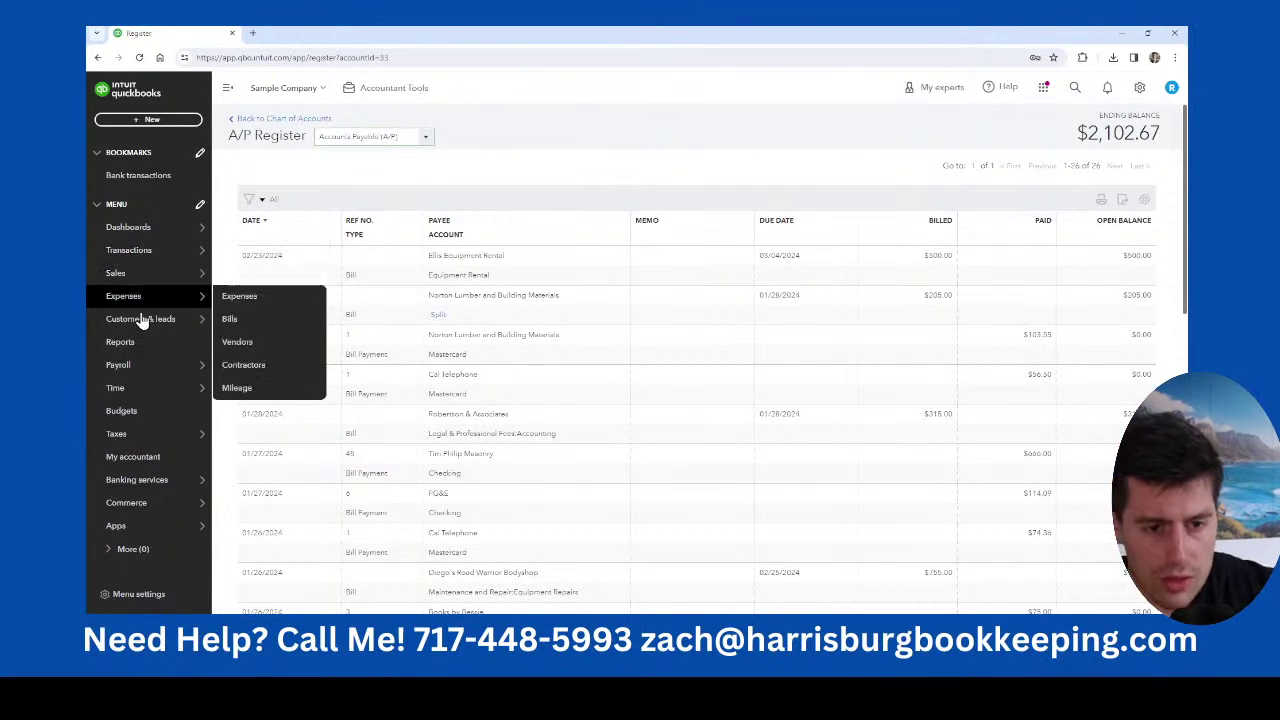
click(161, 353)
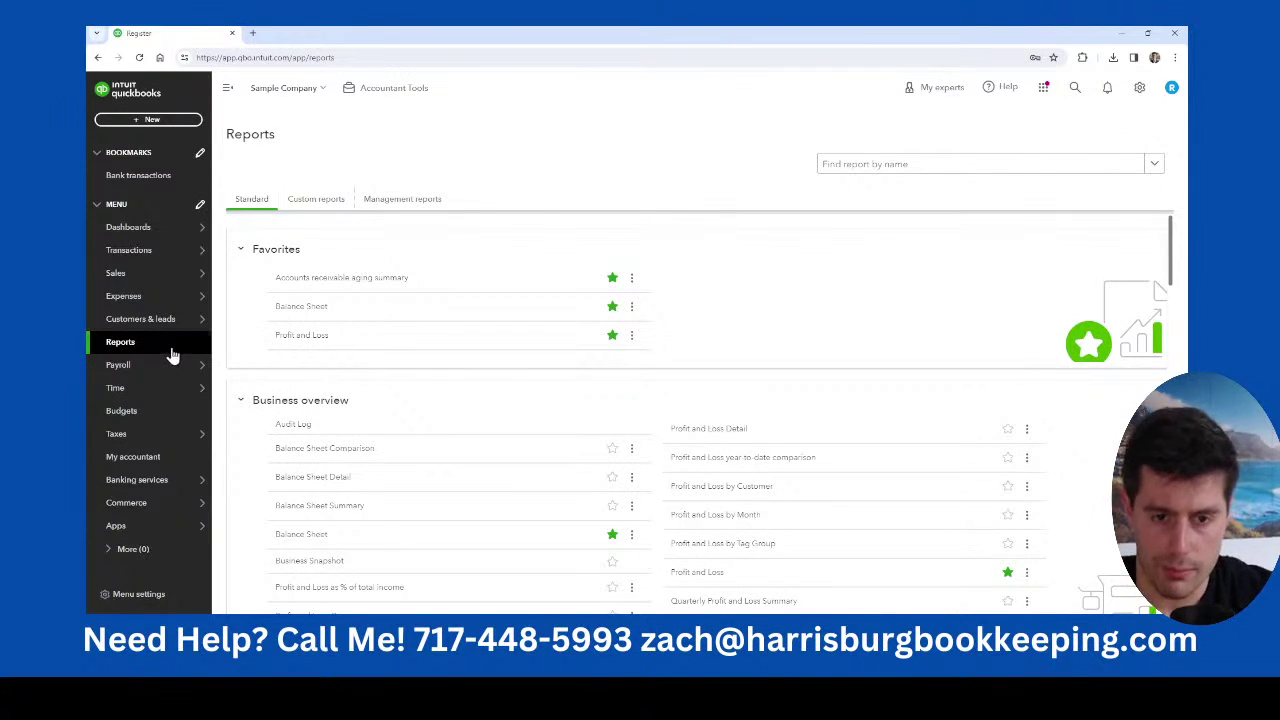
click(301, 306)
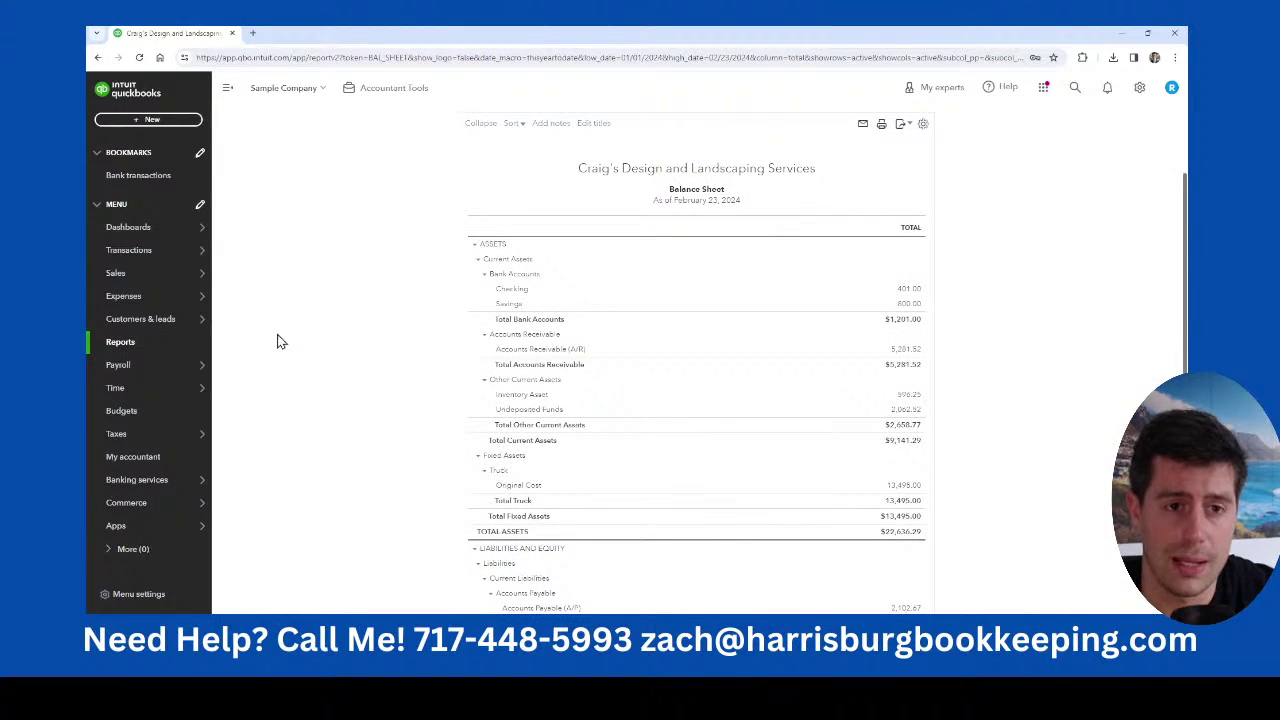
click(160, 121)
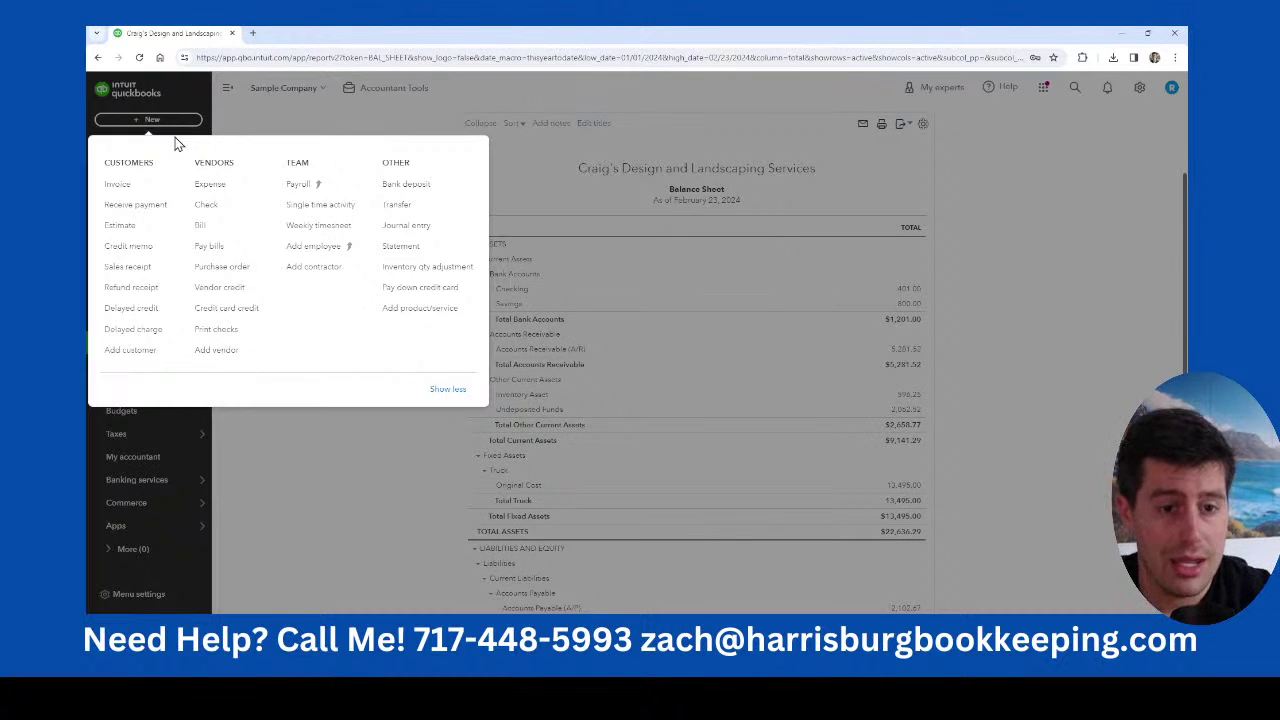
click(1007, 296)
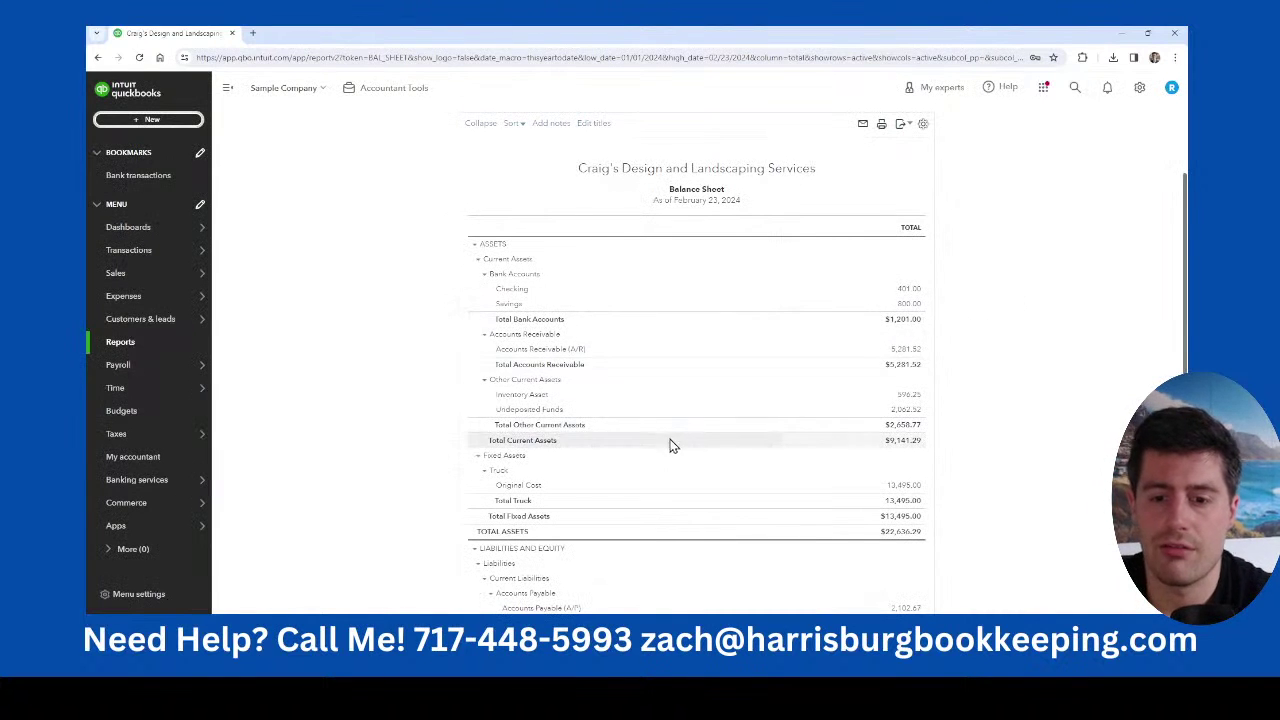
scroll(677, 430, down, 3)
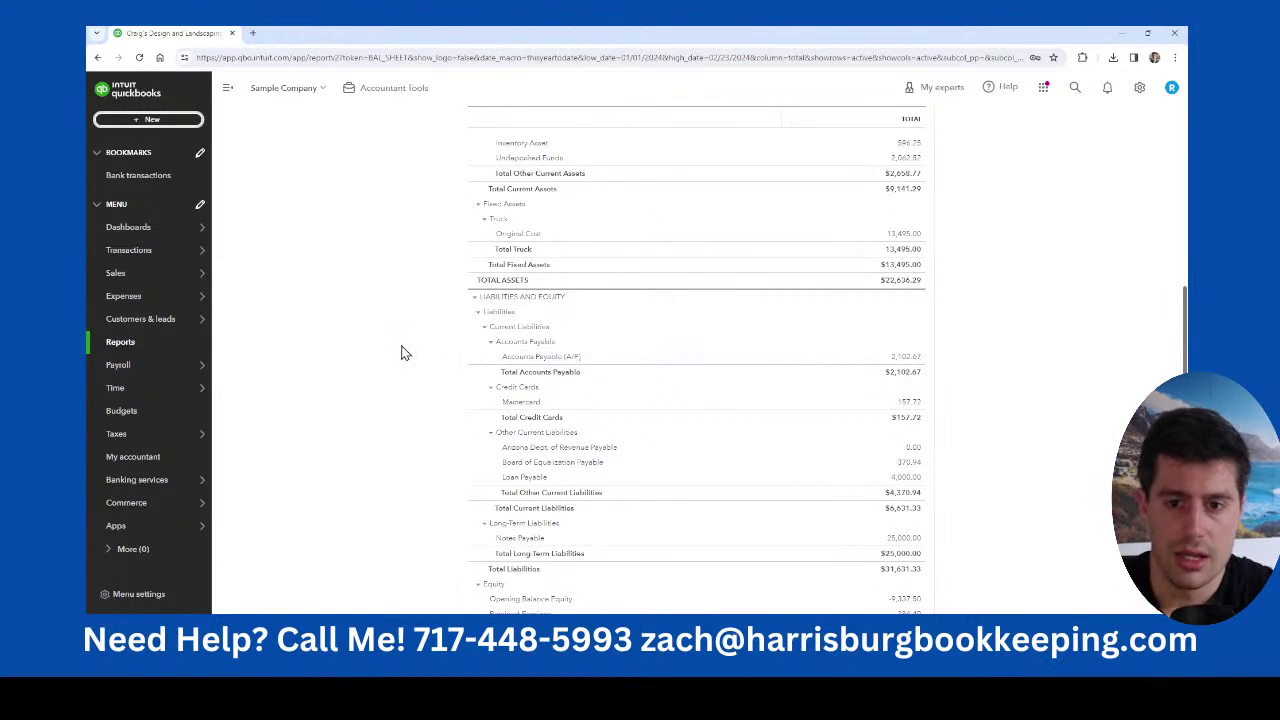
scroll(404, 352, up, 5)
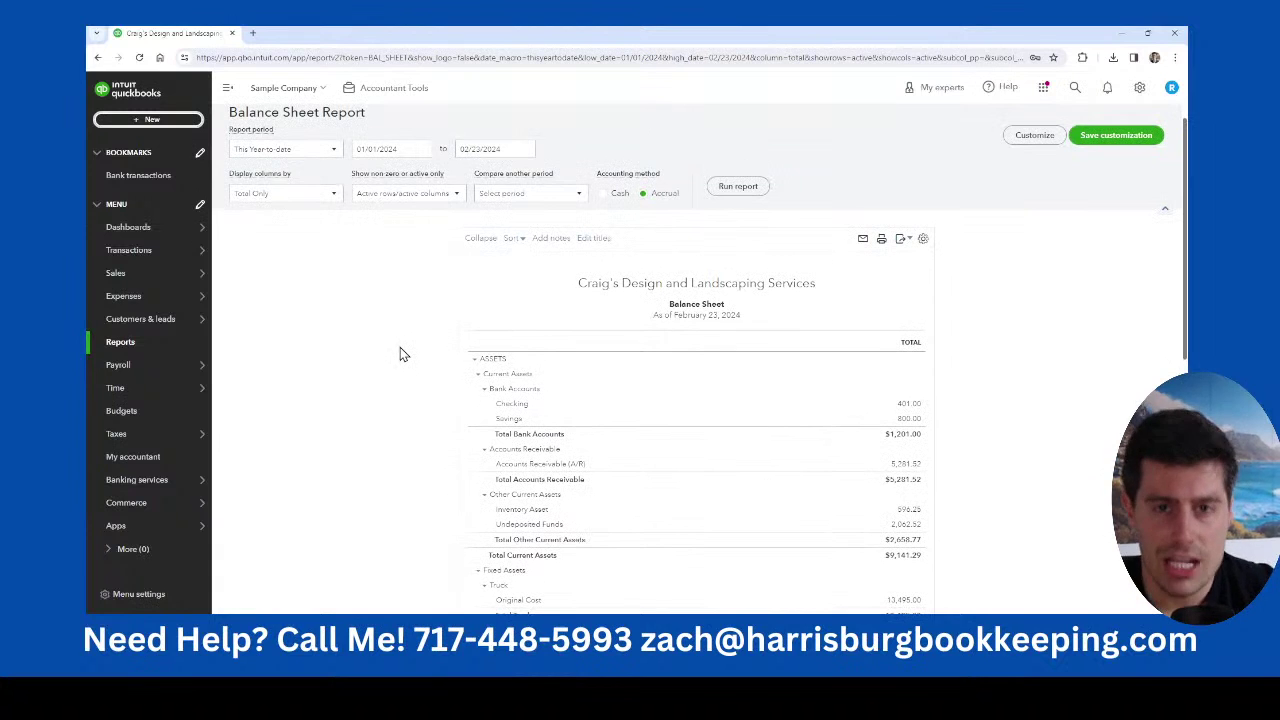
Review the vendor and customer transaction types available for creating new entries.
mouse_move(130, 308)
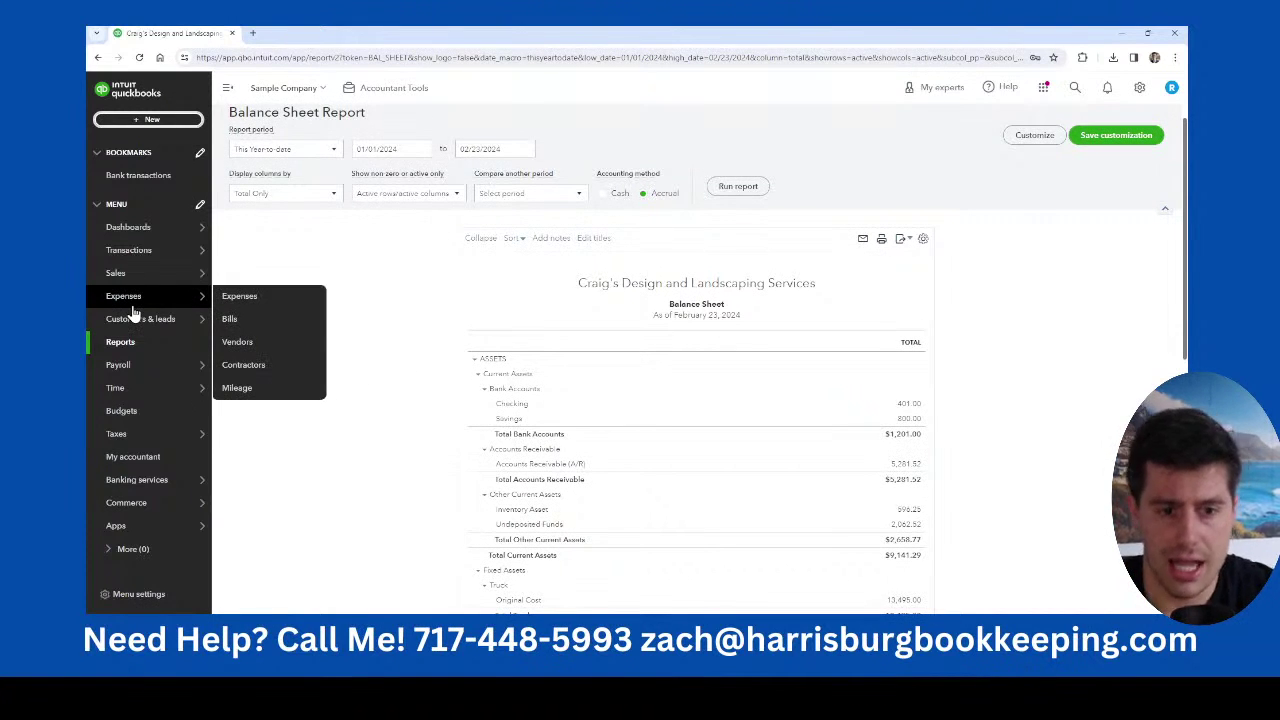
click(170, 120)
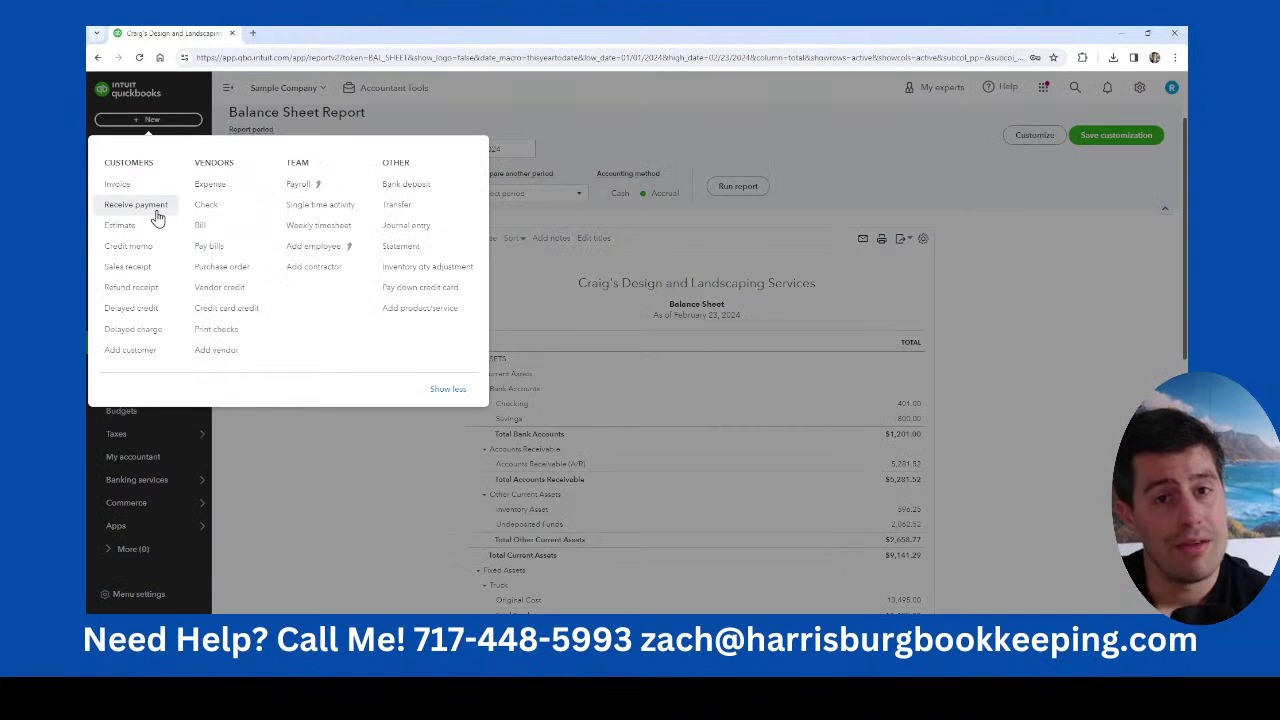
click(170, 122)
click(162, 121)
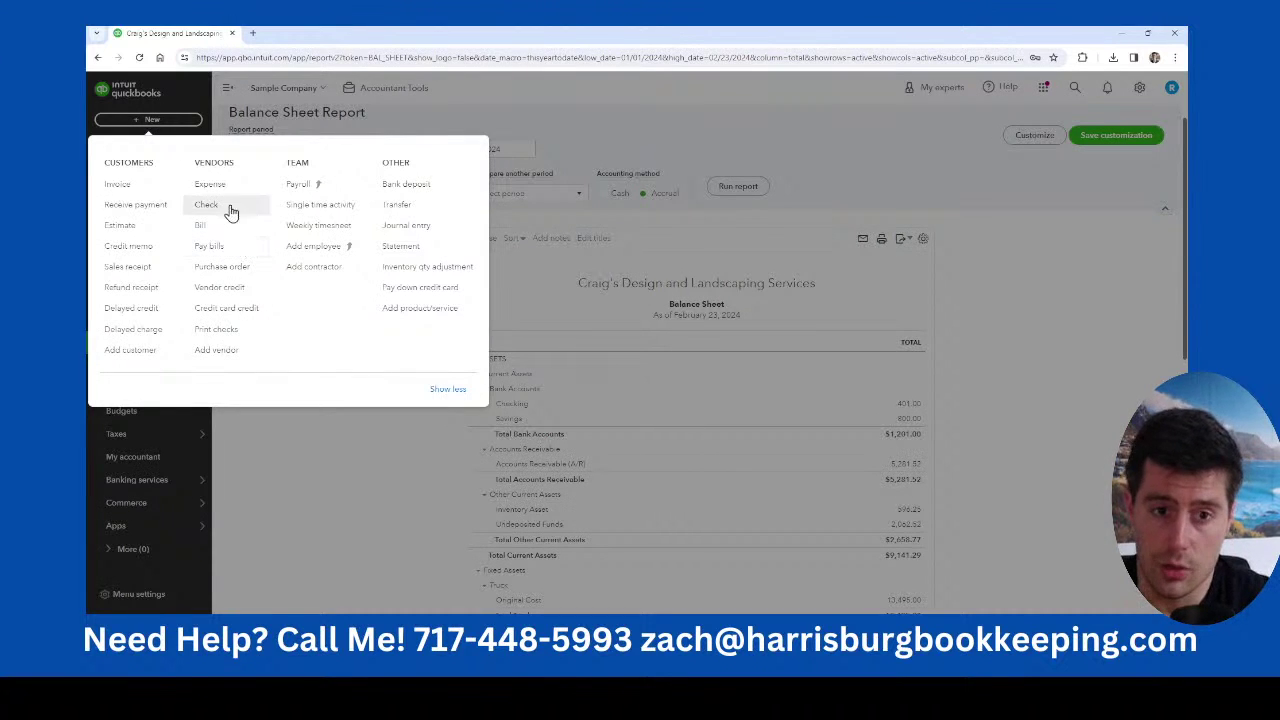
drag(194, 163, 244, 168)
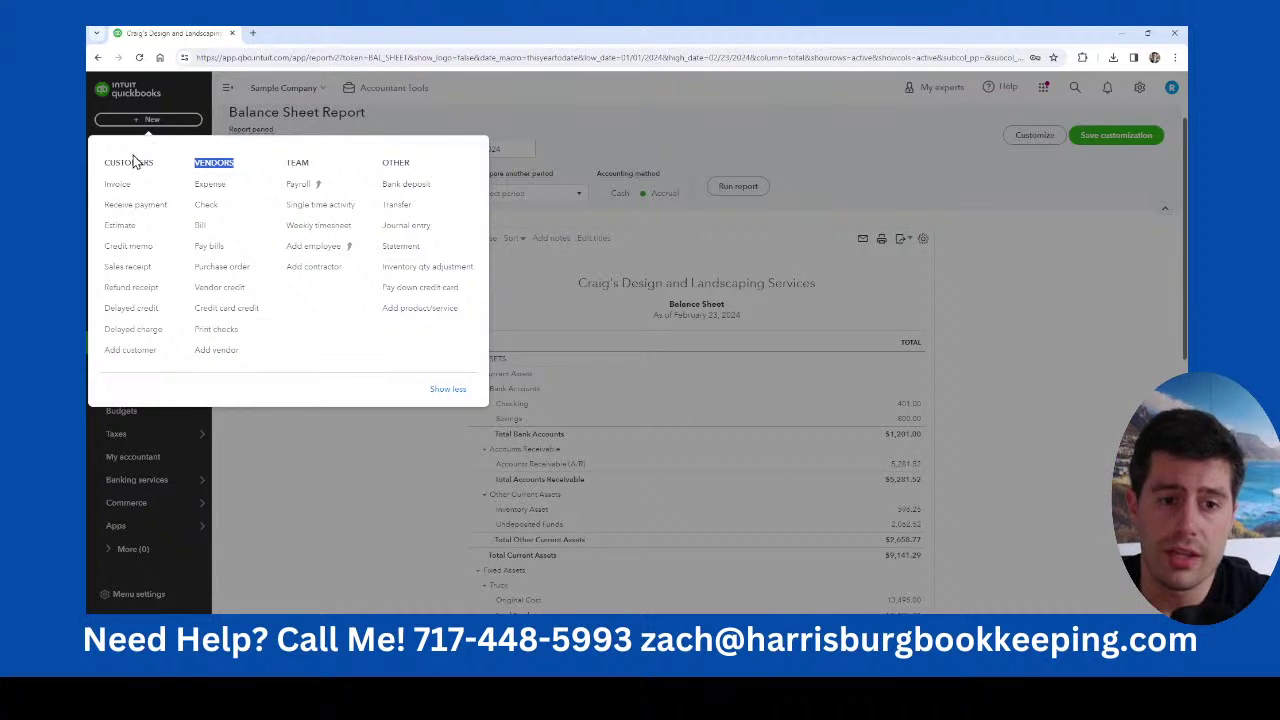
drag(104, 163, 153, 165)
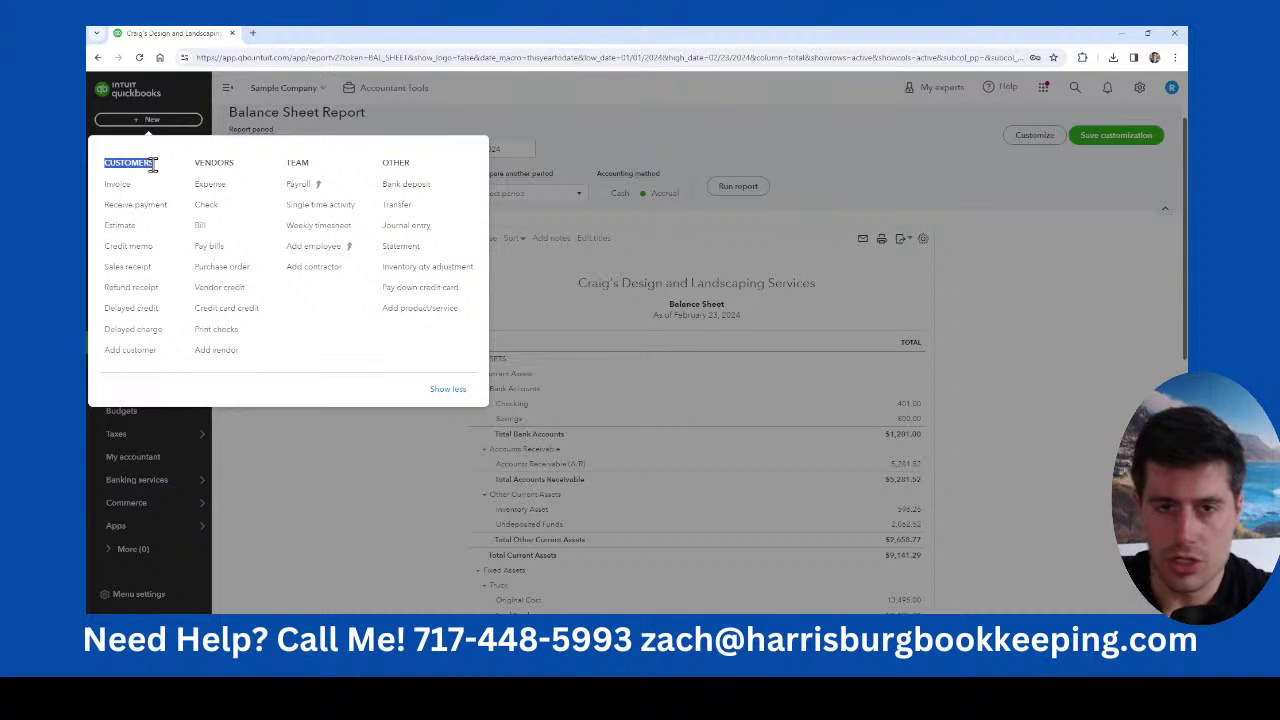
Start a blank sales receipt and examine its customer, date, product/service and amount fields.
click(153, 270)
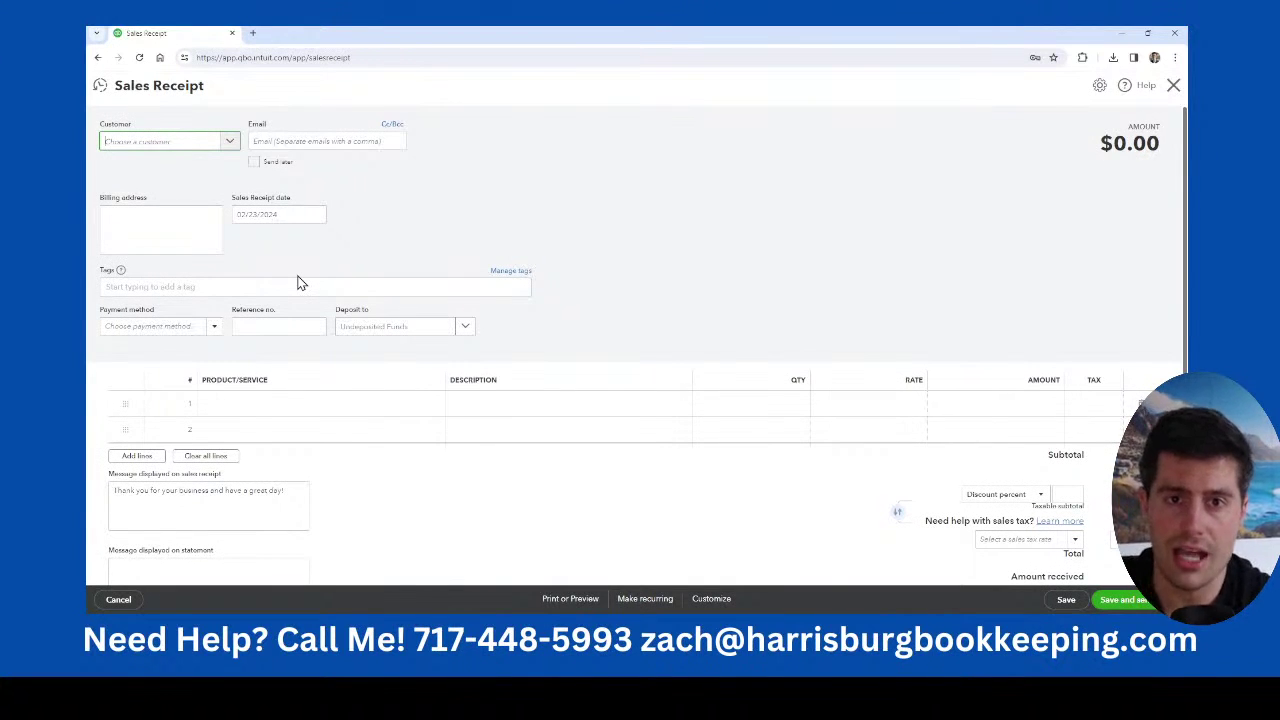
click(163, 141)
click(570, 172)
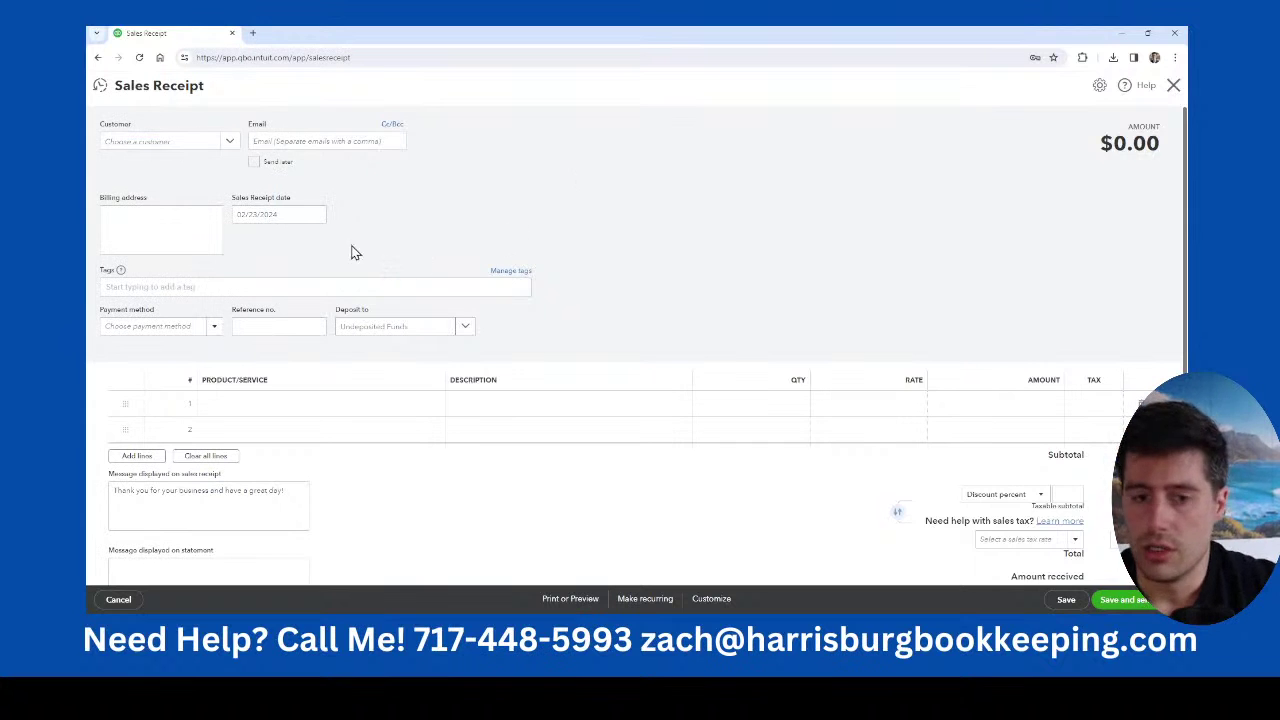
click(289, 215)
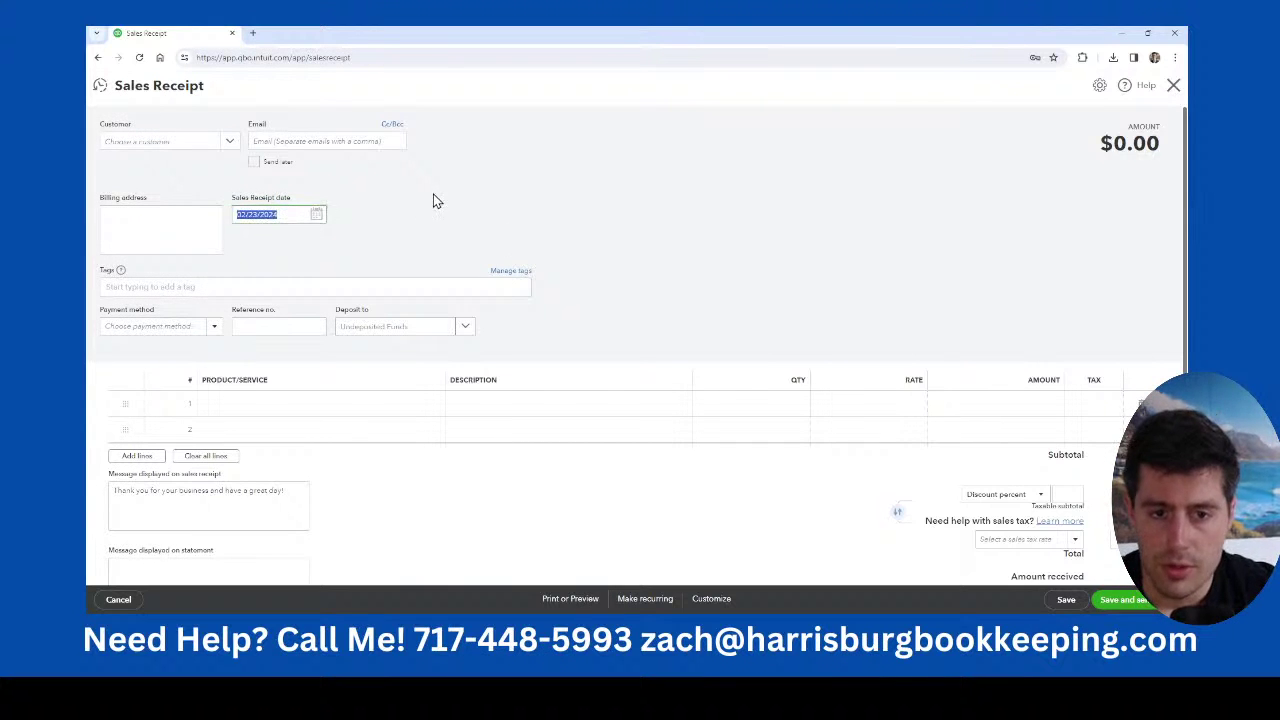
click(317, 408)
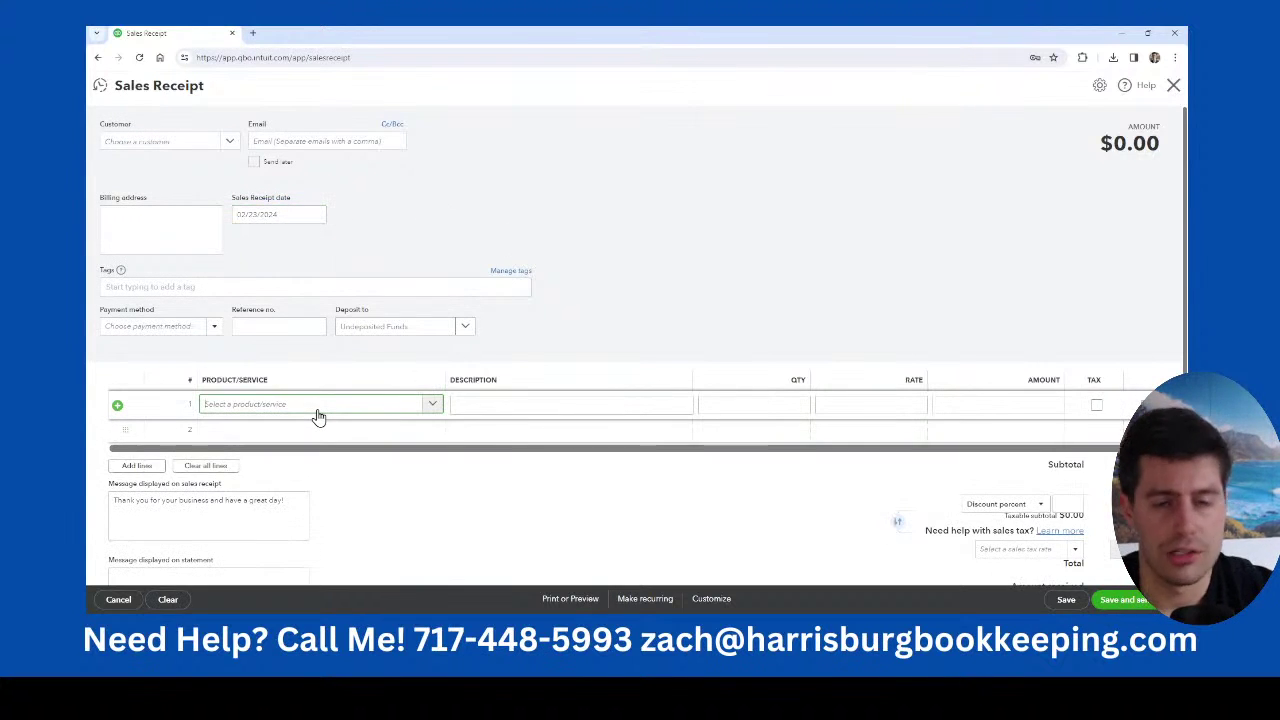
click(986, 402)
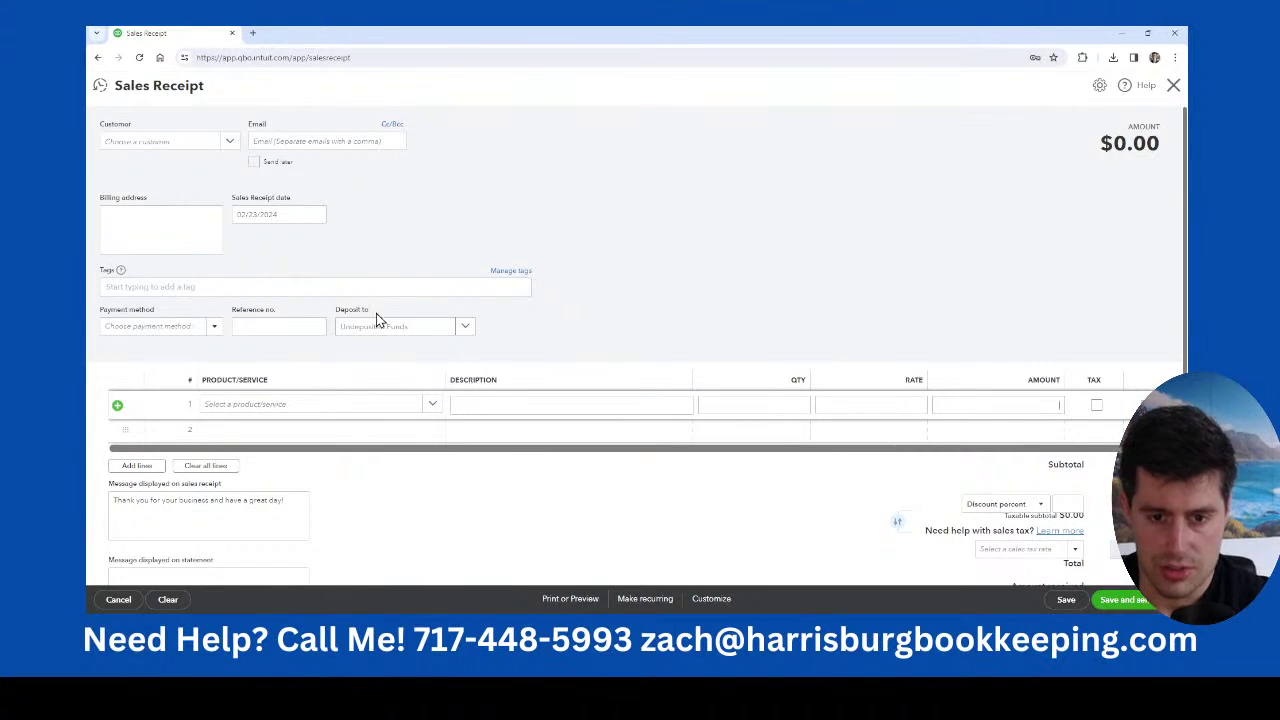
Review the sales receipt's deposit account options, keep Undeposited Funds selected, and leave the receipt without saving.
drag(376, 314, 334, 314)
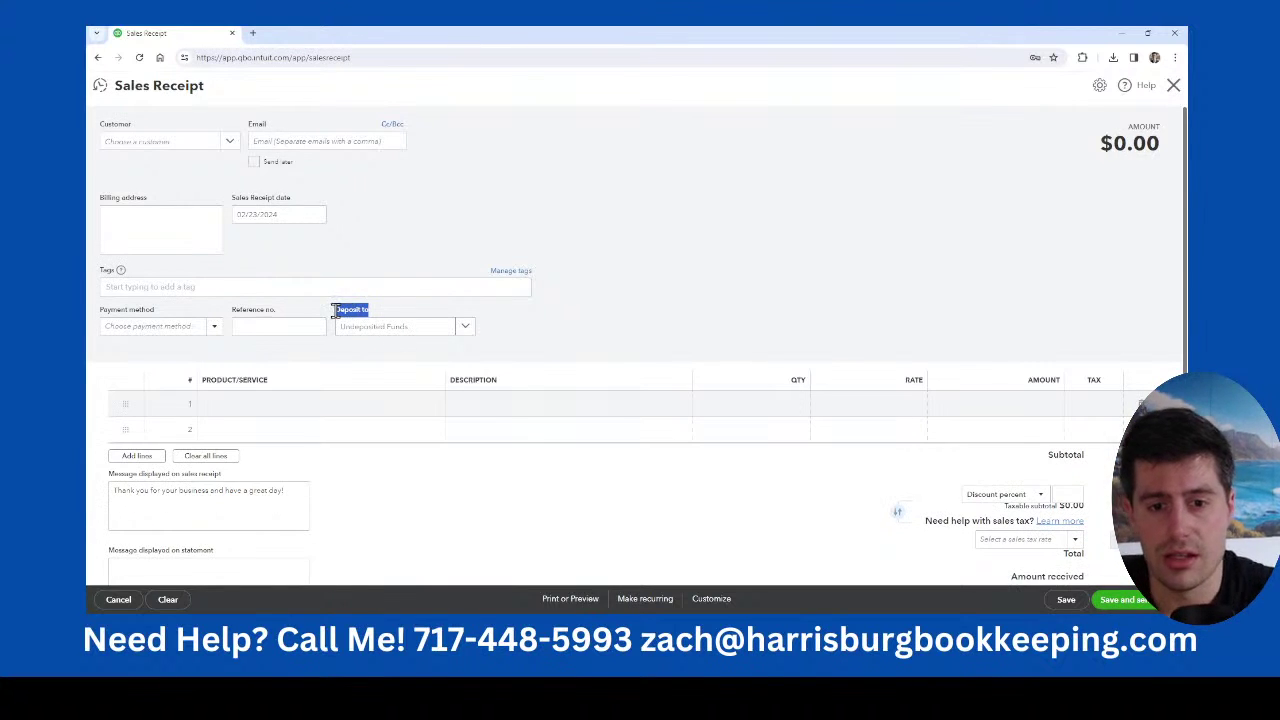
click(419, 331)
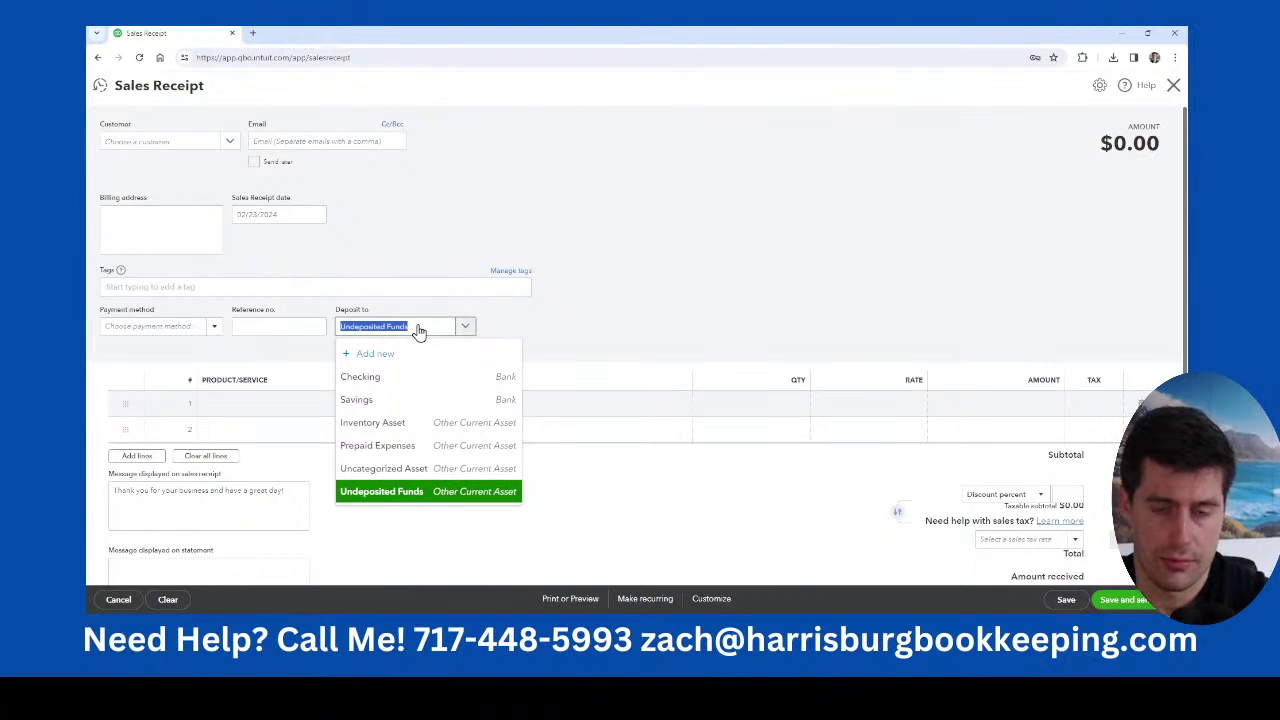
click(674, 248)
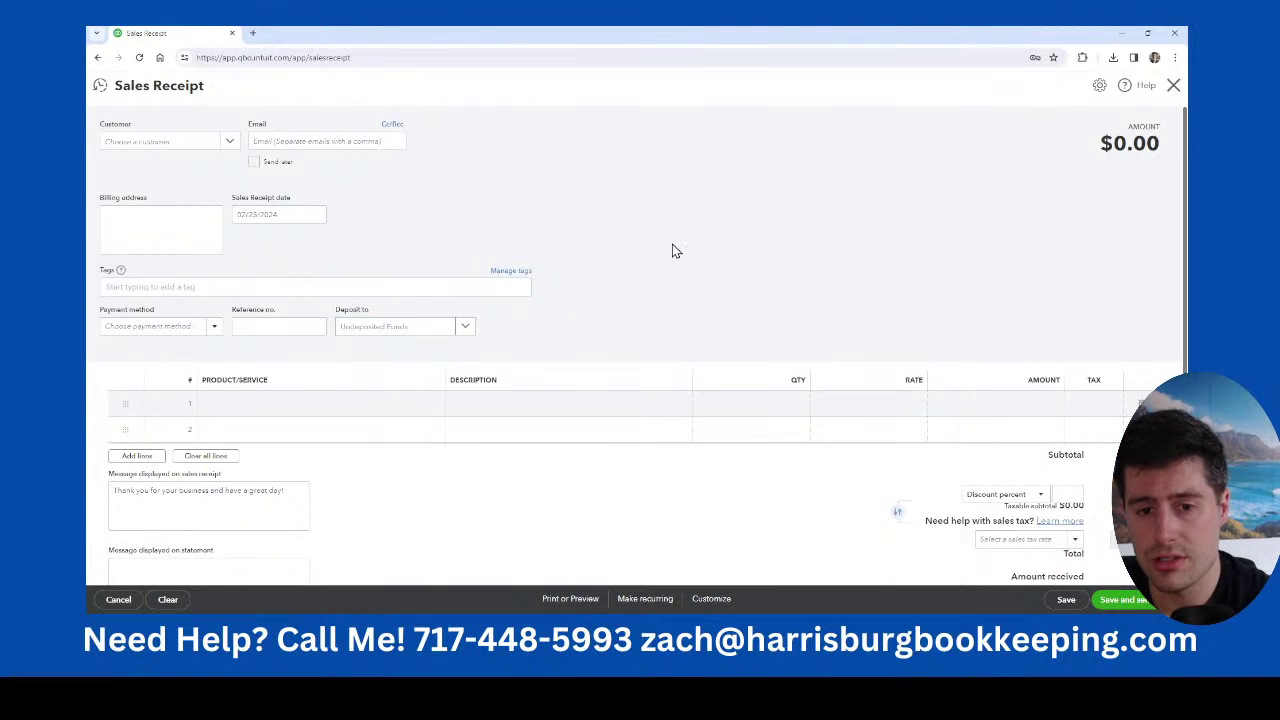
click(465, 332)
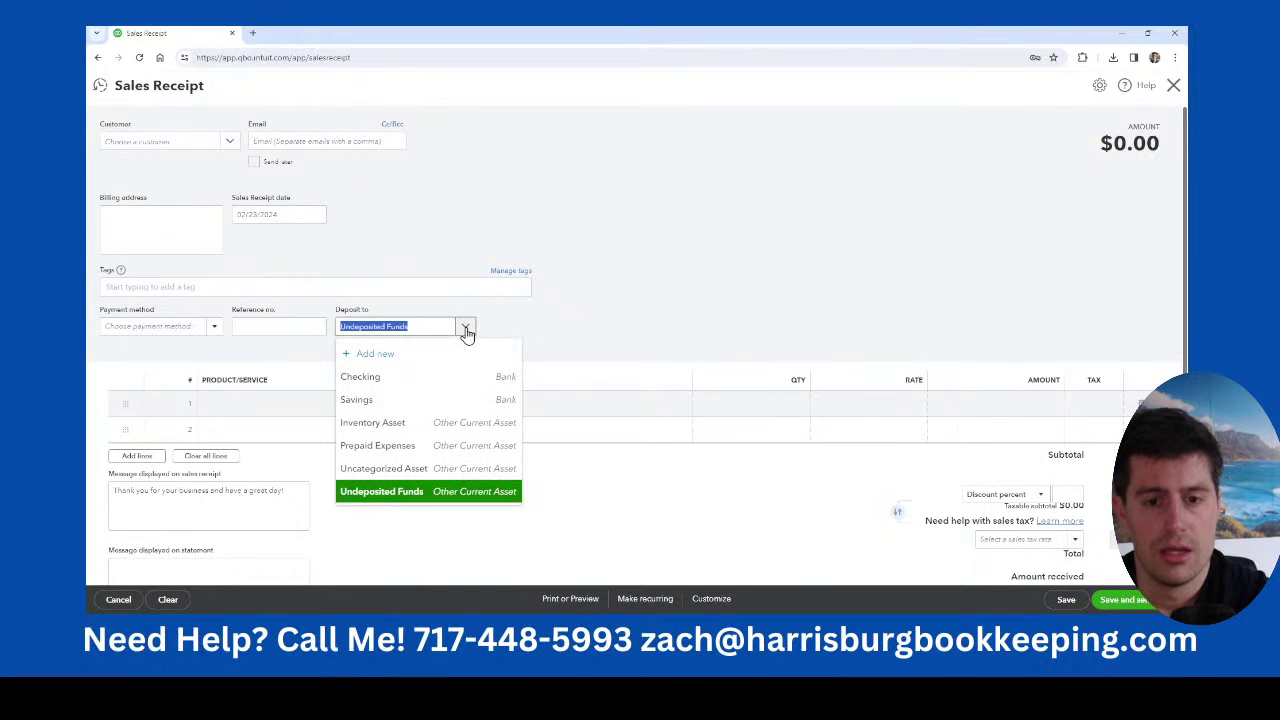
click(452, 497)
click(709, 197)
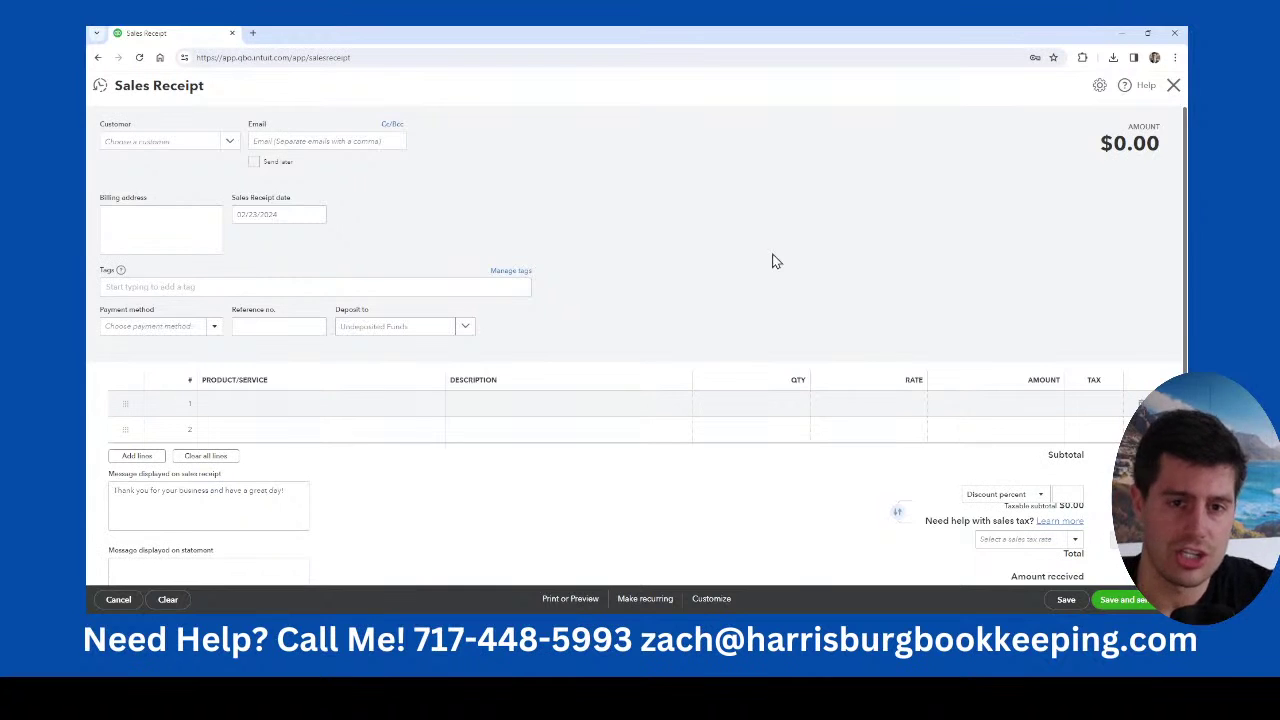
key(Escape)
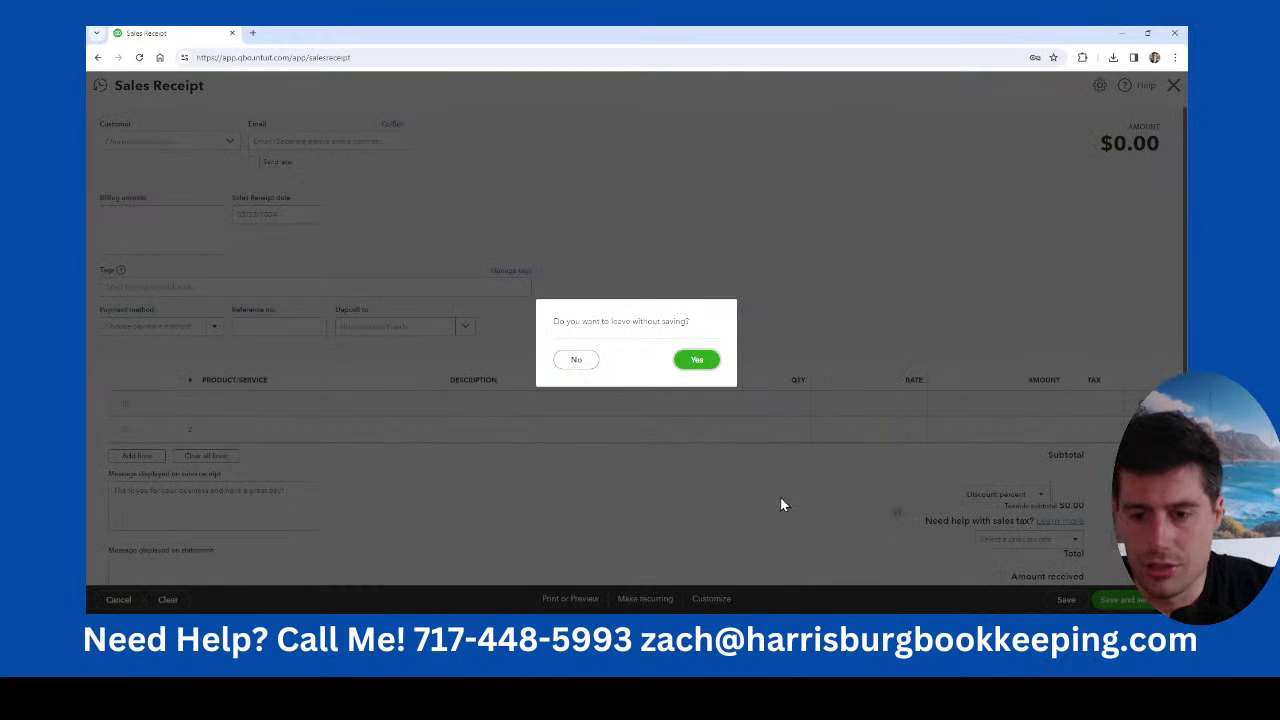
click(697, 360)
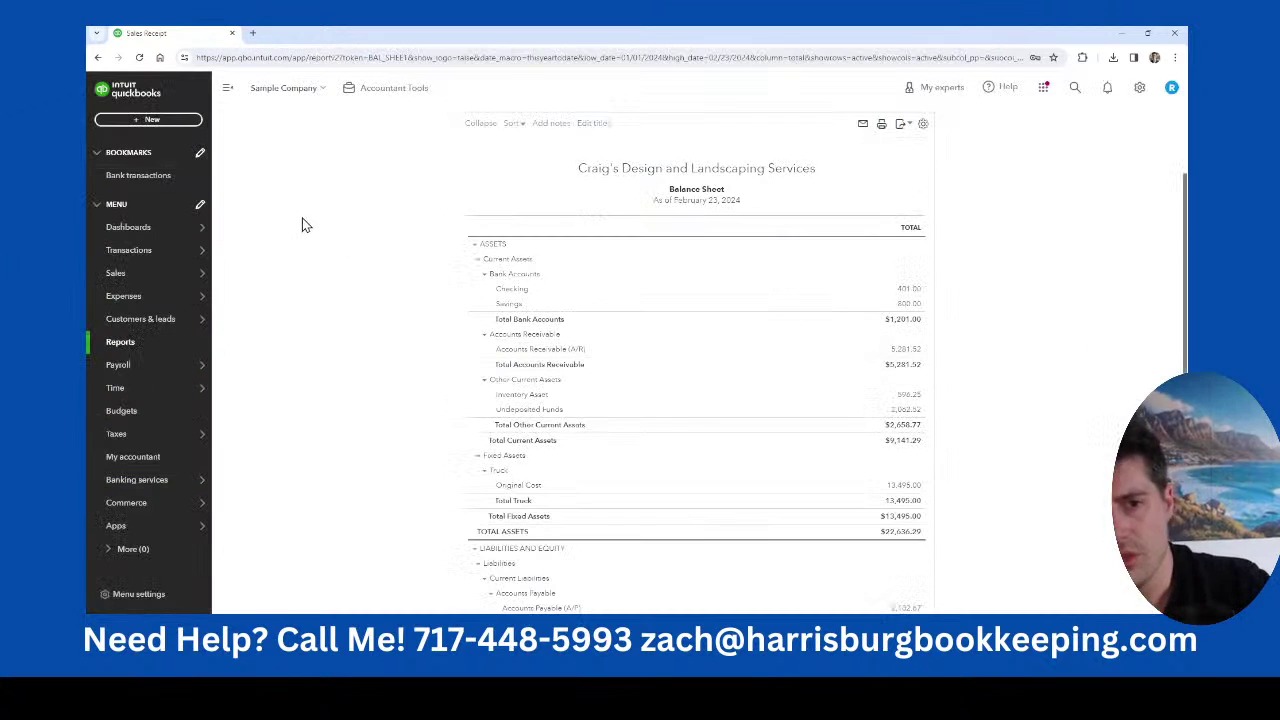
Open a blank invoice to review its terms, dates and line items, close it, and look over the new transaction types again.
click(150, 119)
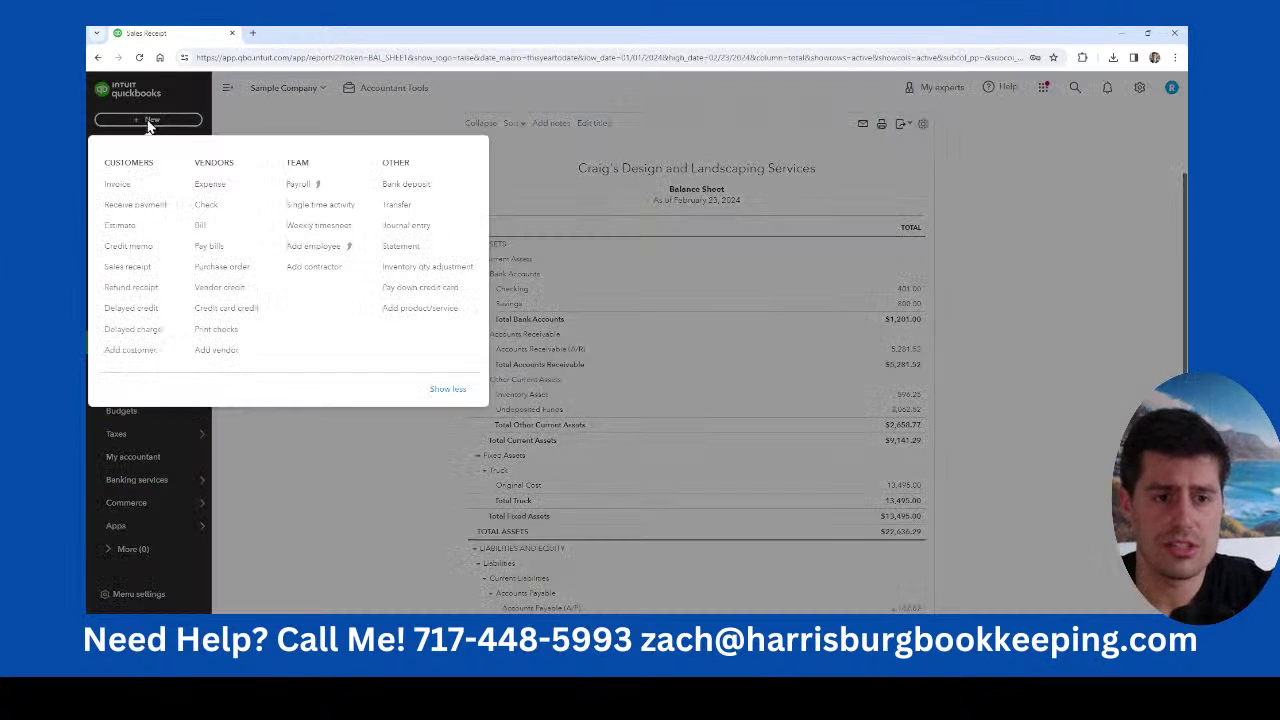
click(129, 191)
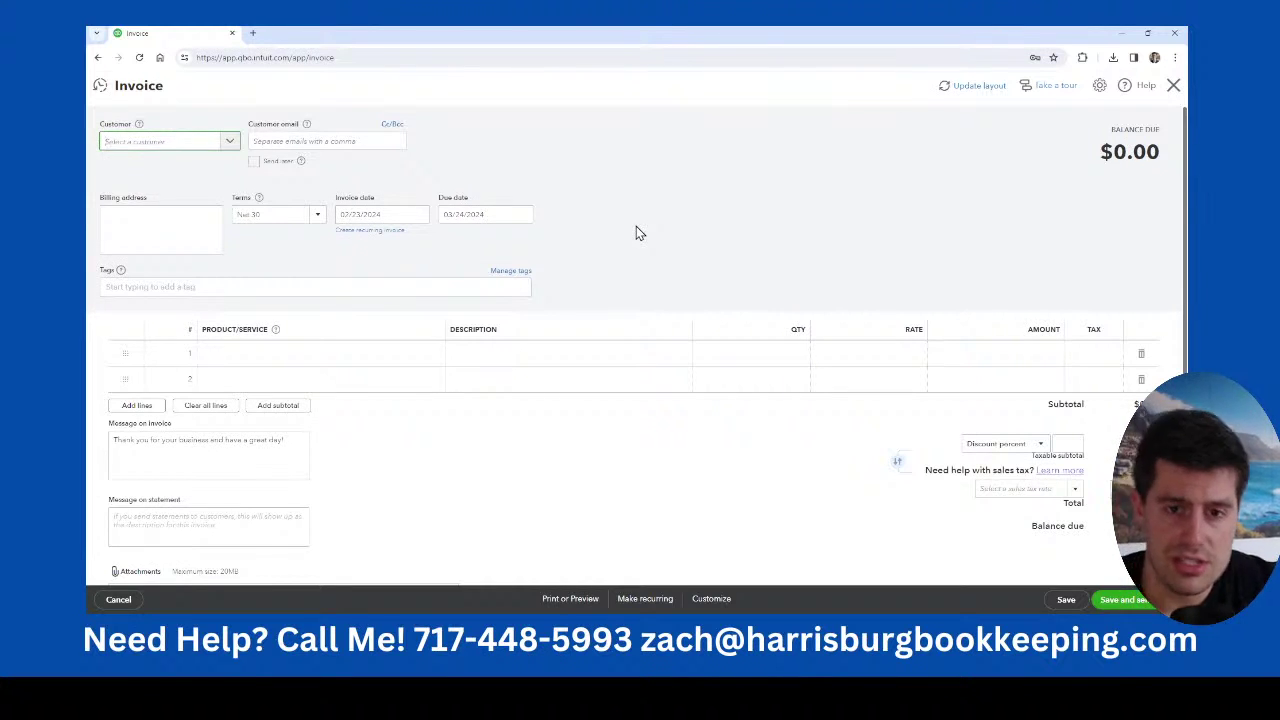
key(ctrl+alt+x)
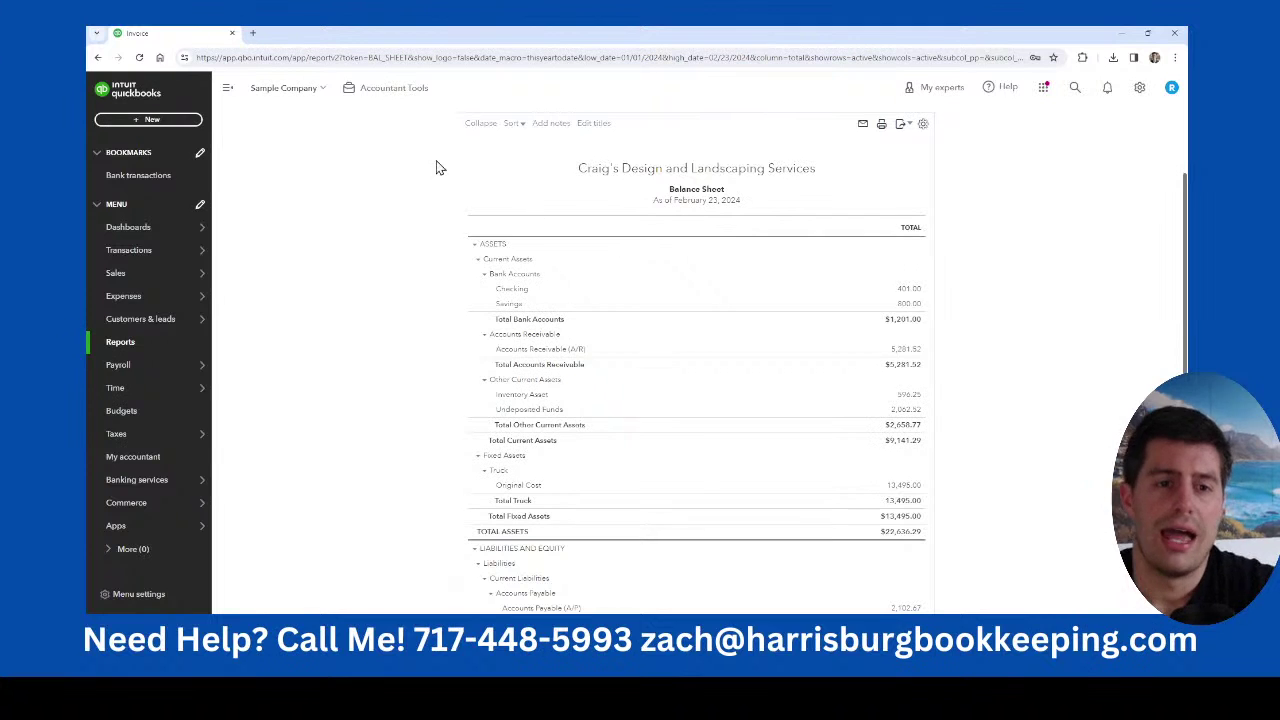
click(155, 120)
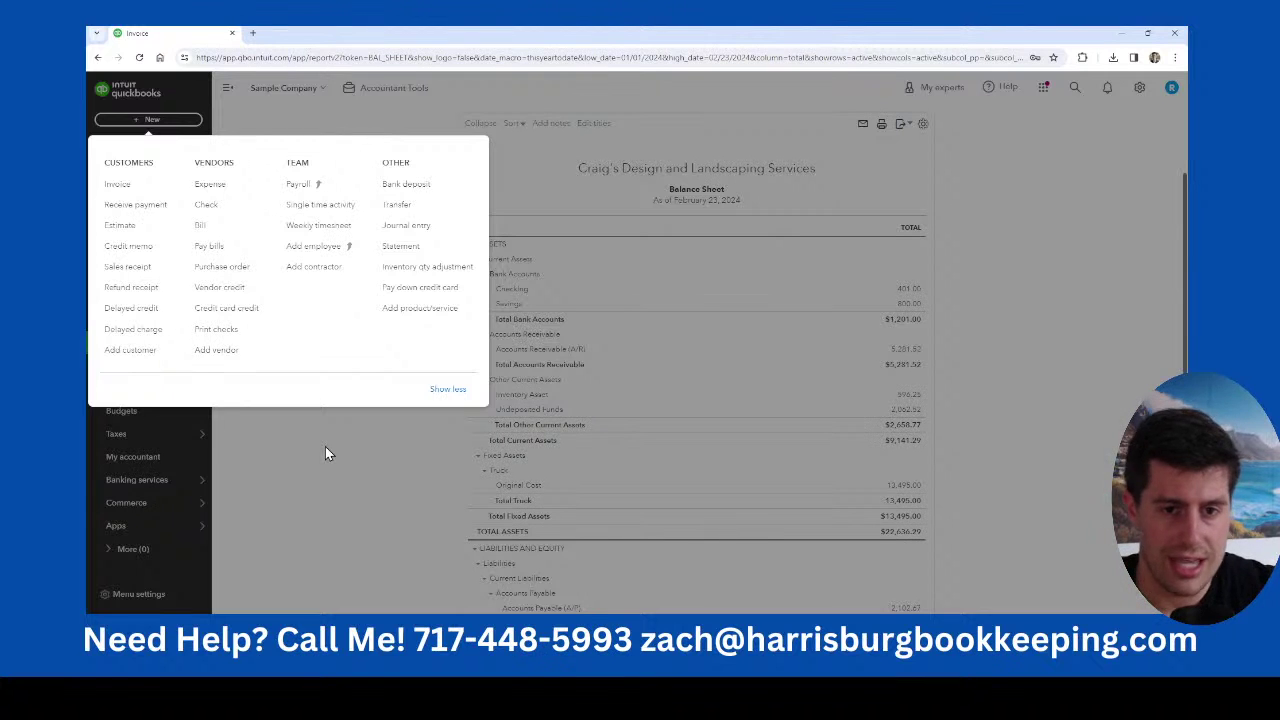
click(280, 471)
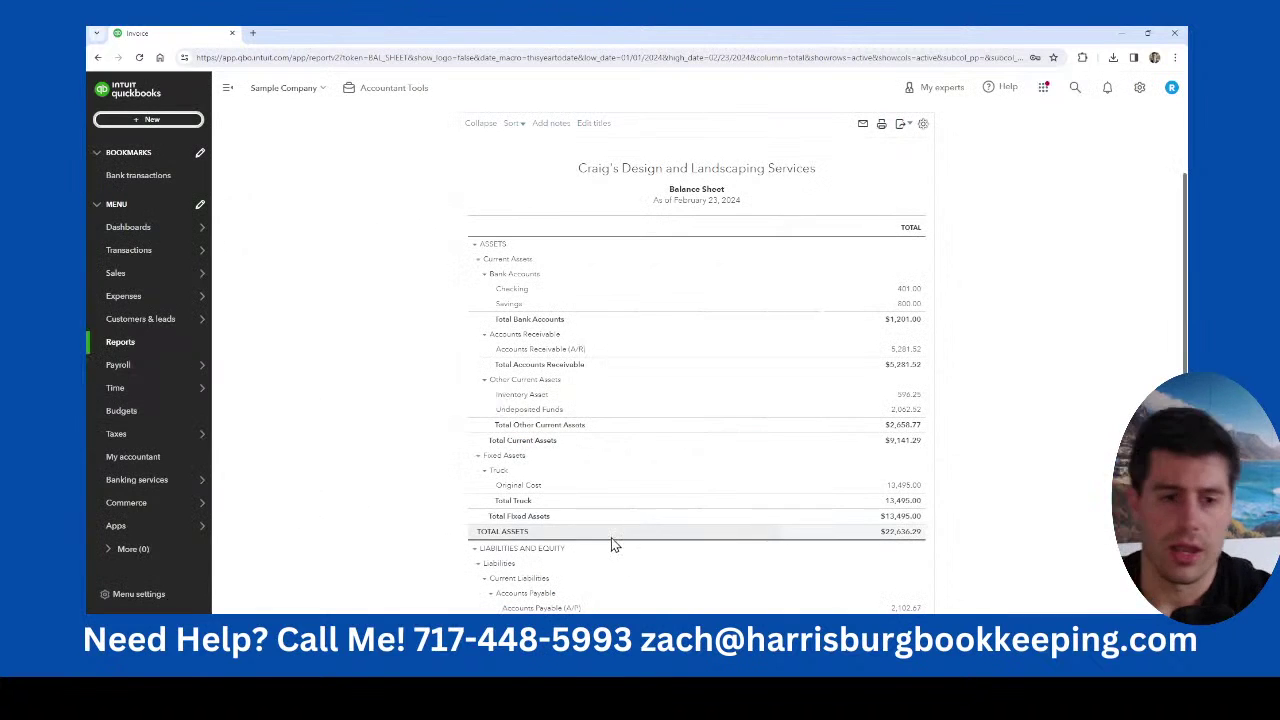
Open a blank journal entry to view its account, debit and credit columns, and return to the Balance Sheet report.
click(140, 120)
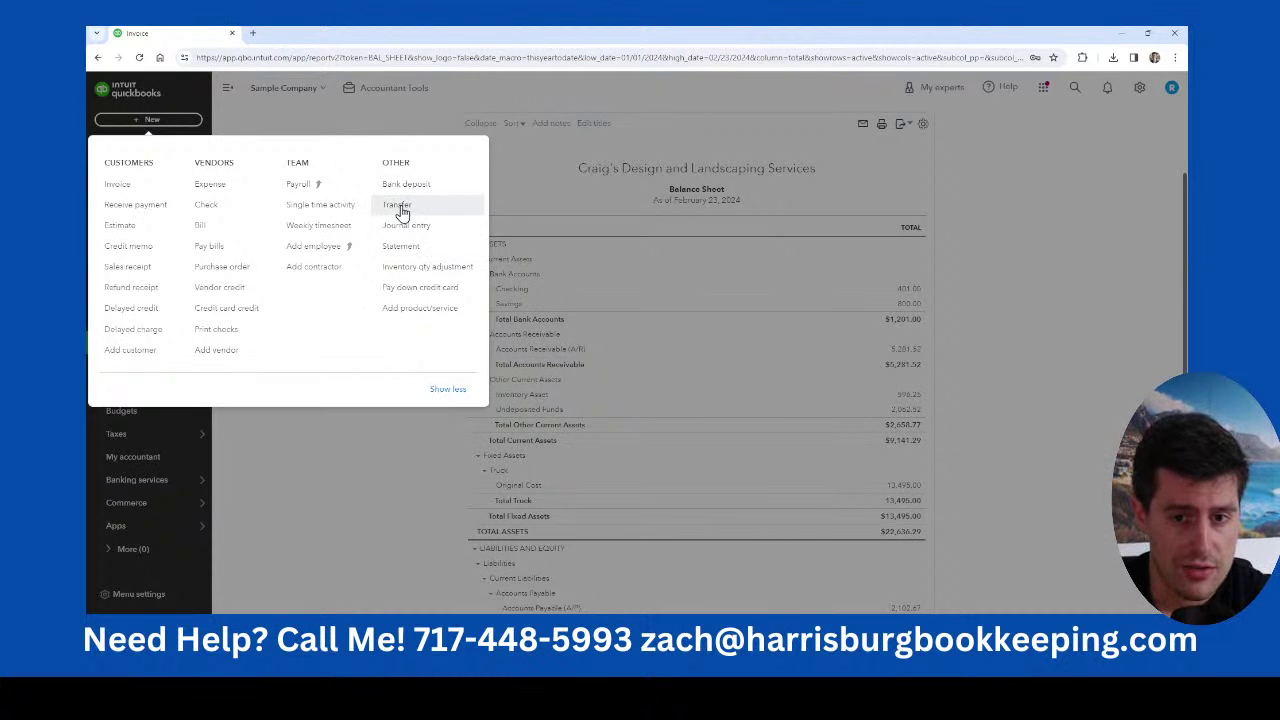
click(436, 232)
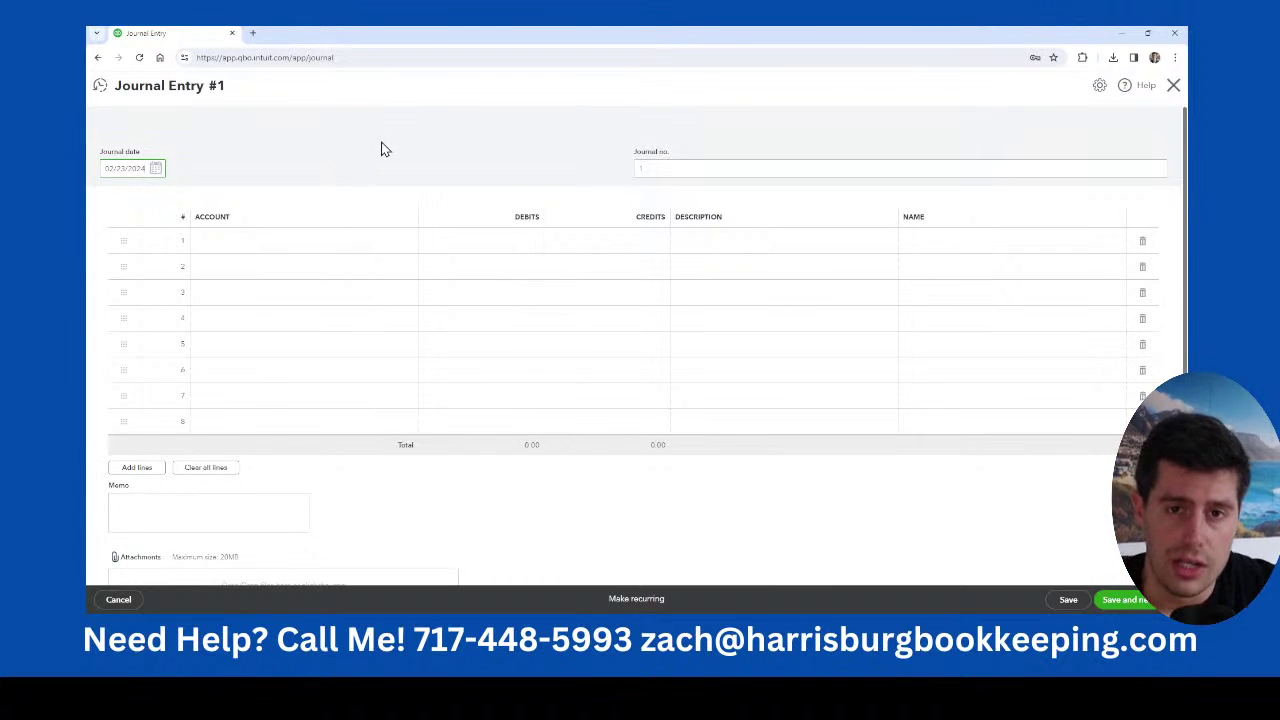
key(alt+Left)
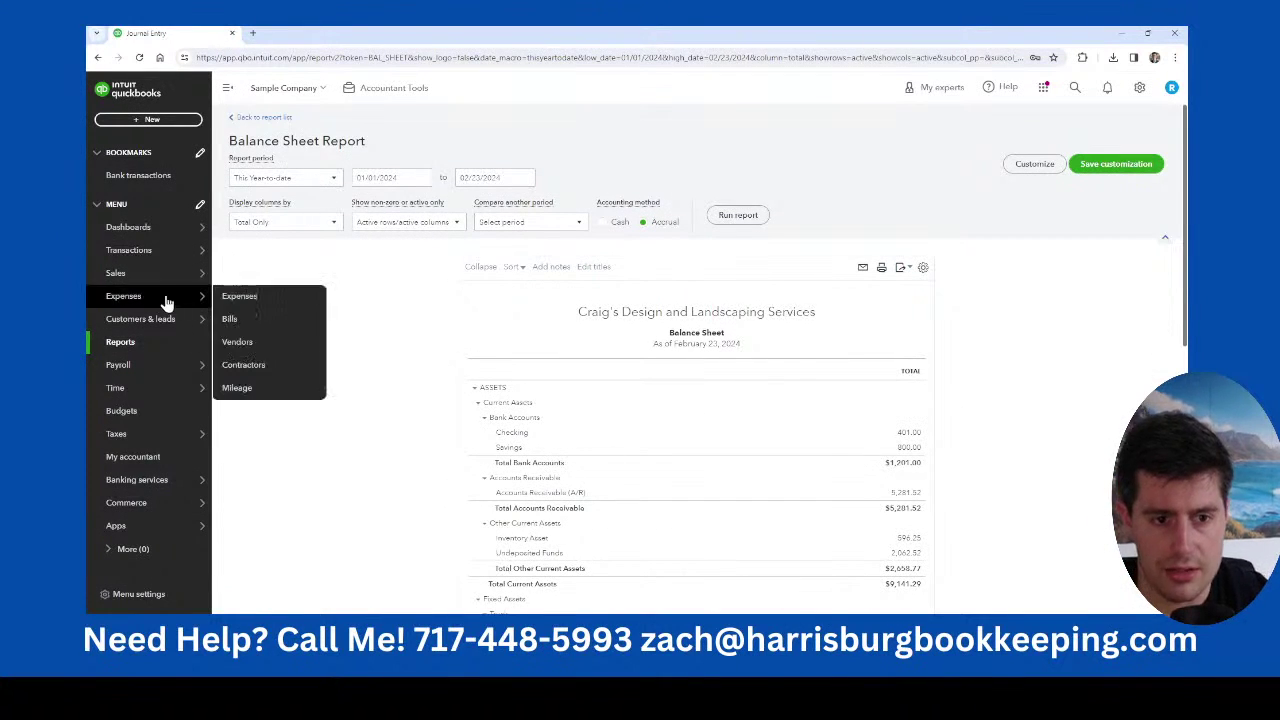
View the Checking account's bank transactions for review and look over the expense and transaction pages available.
mouse_move(150, 257)
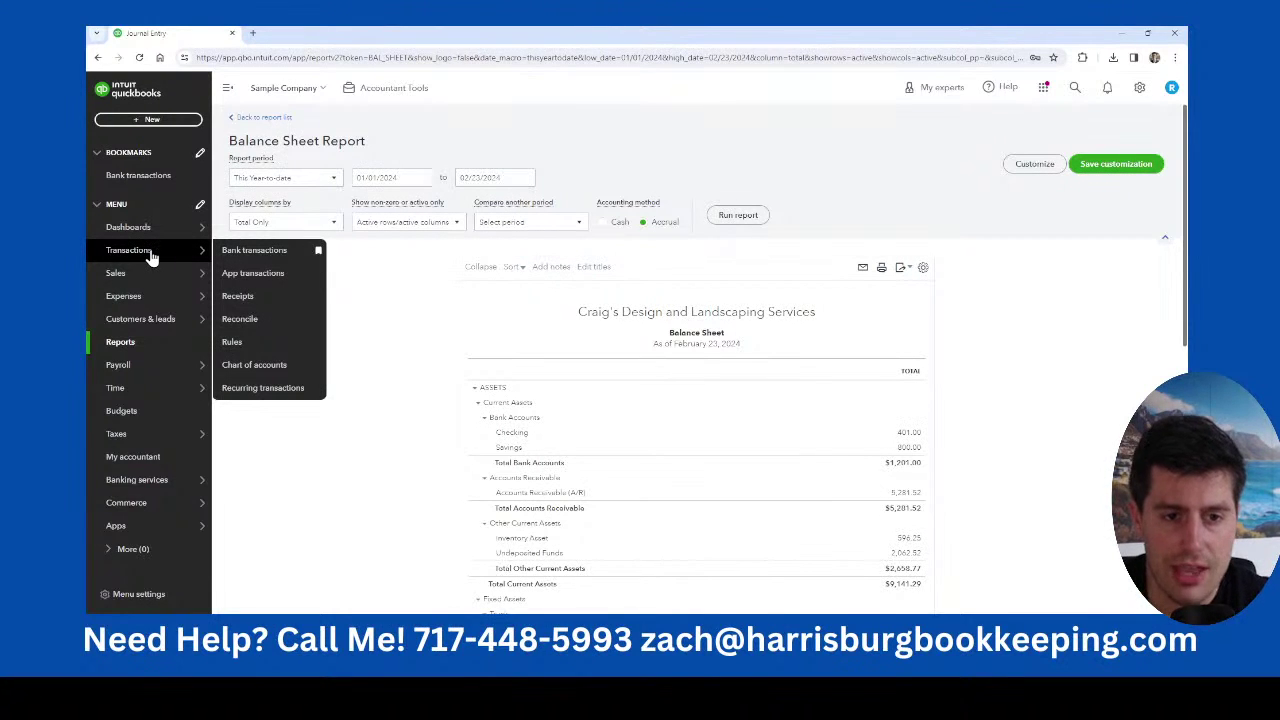
click(150, 257)
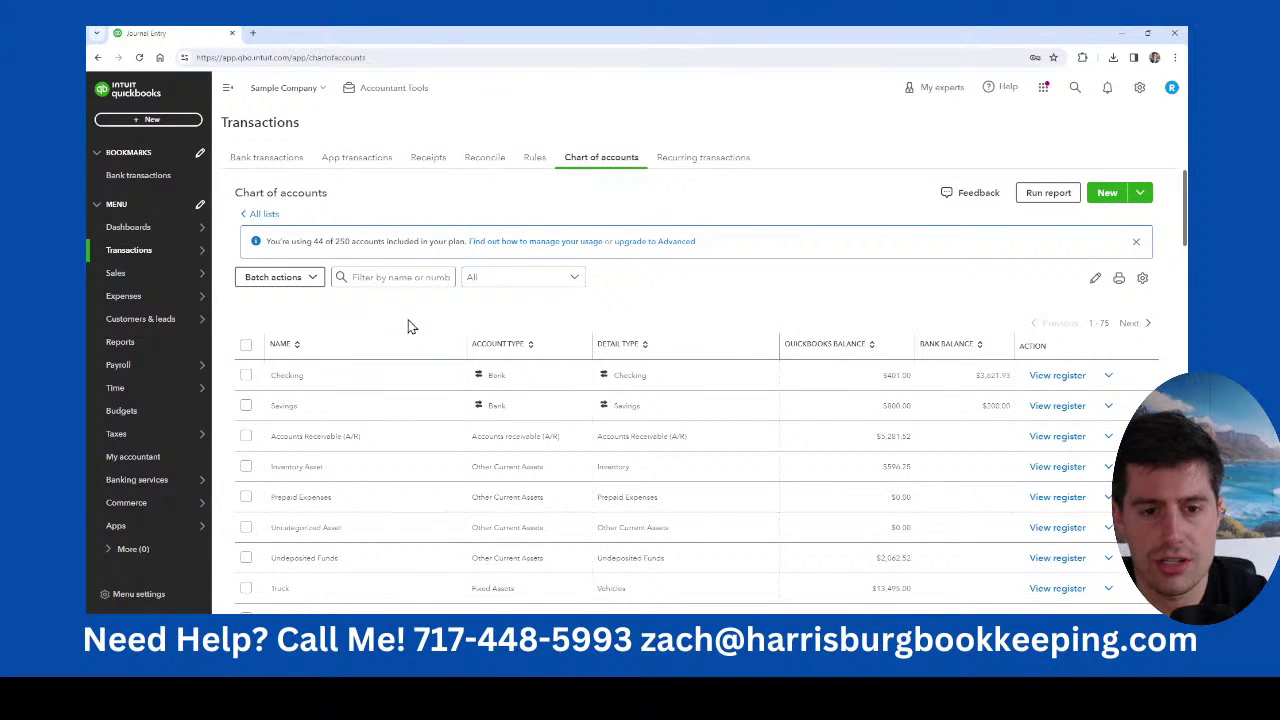
click(262, 163)
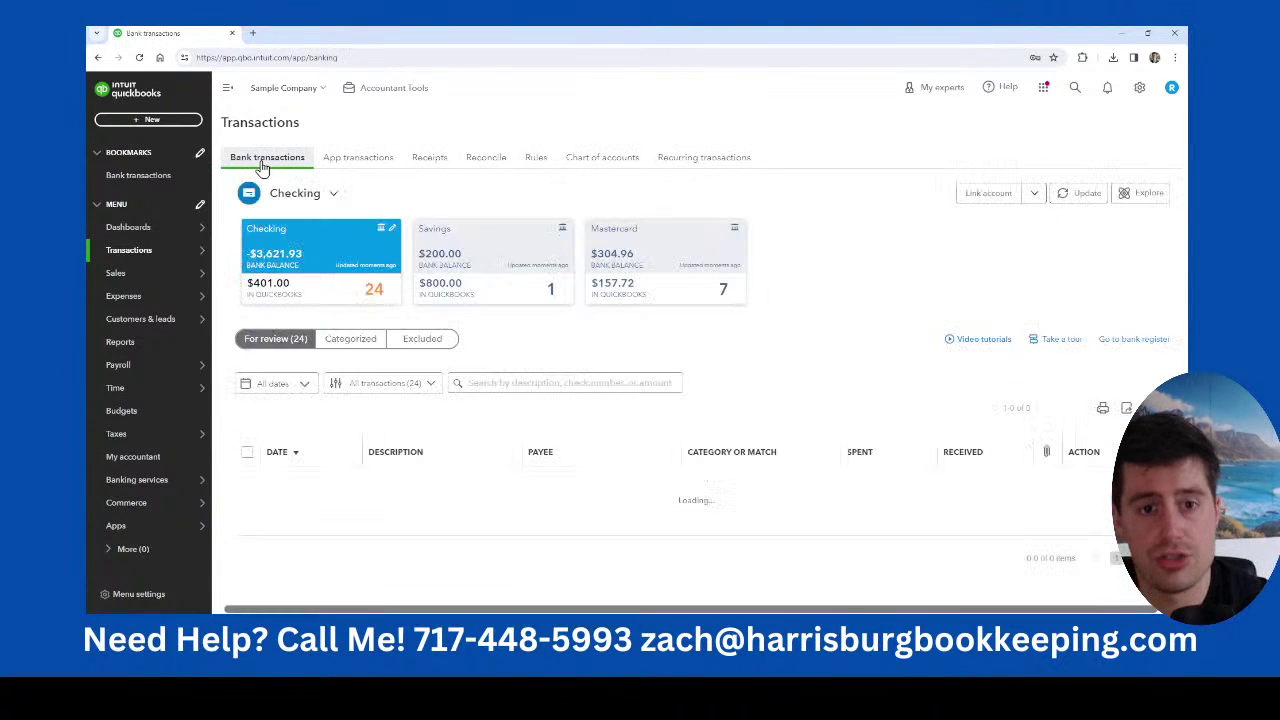
mouse_move(158, 442)
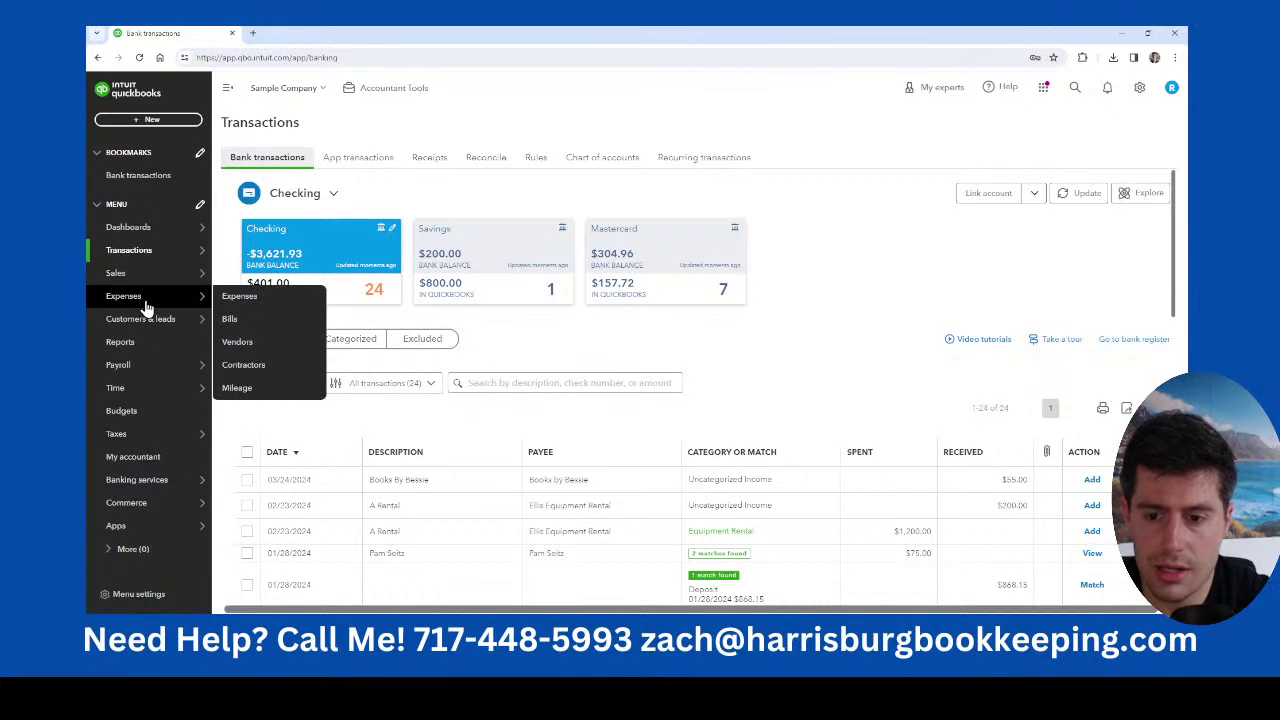
mouse_move(167, 249)
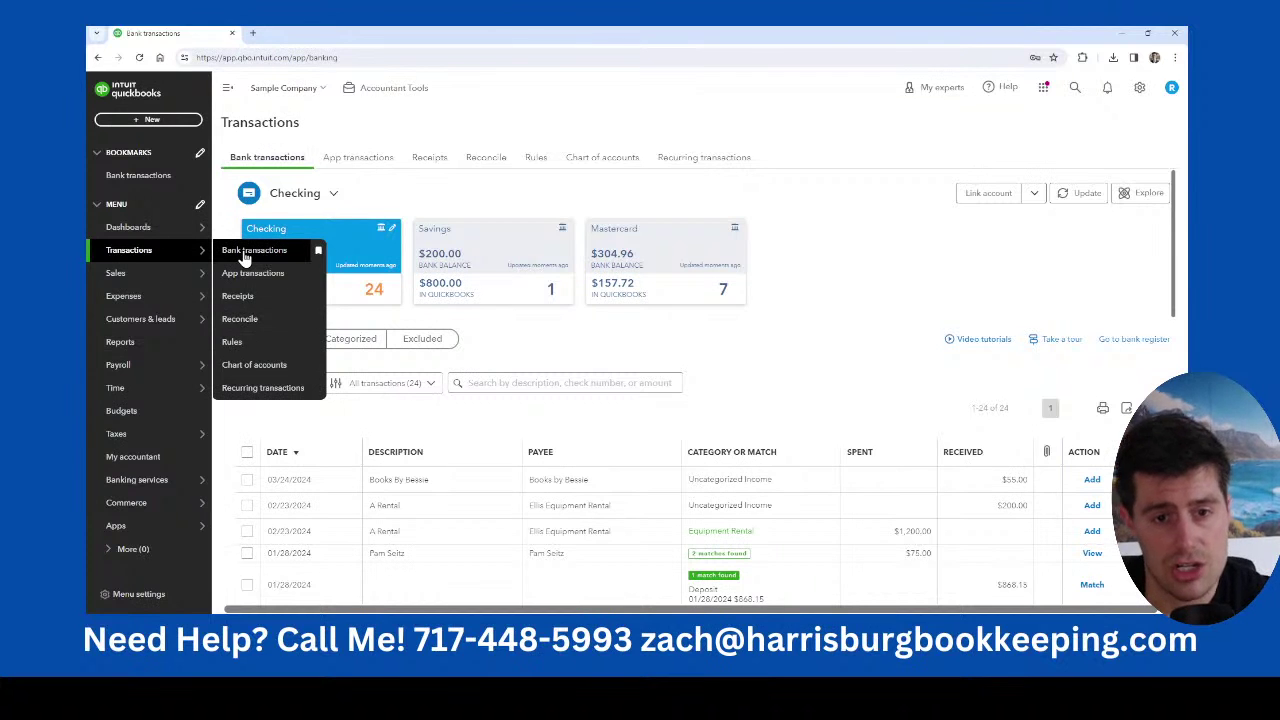
Open the chart of accounts and examine its asset, liability, equity, income and expense accounts with their account and detail types.
click(603, 161)
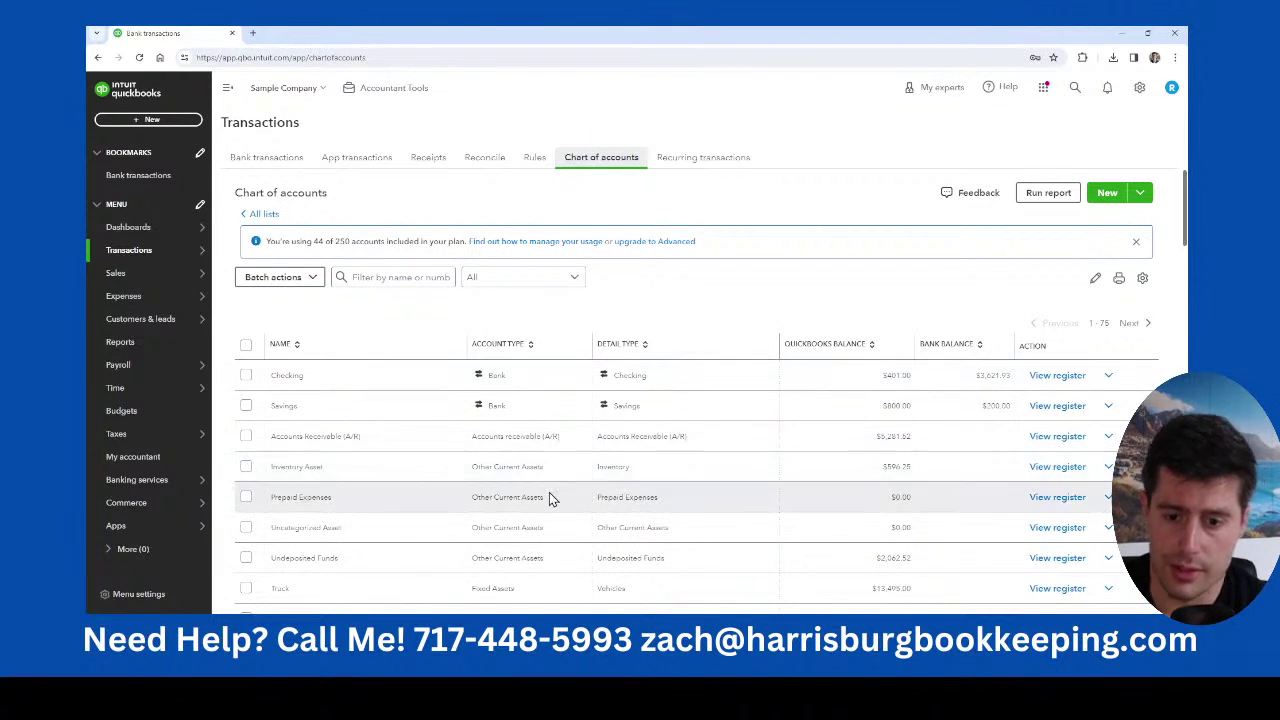
scroll(555, 506, down, 3)
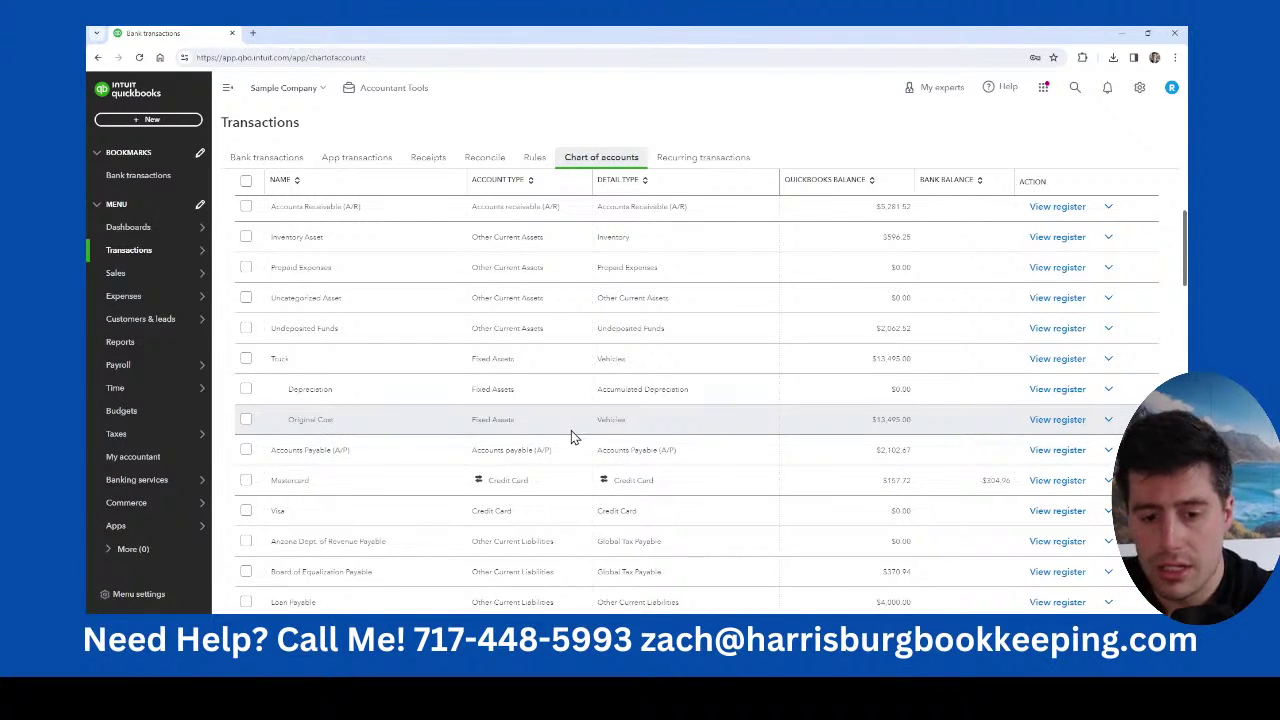
scroll(571, 440, down, 2)
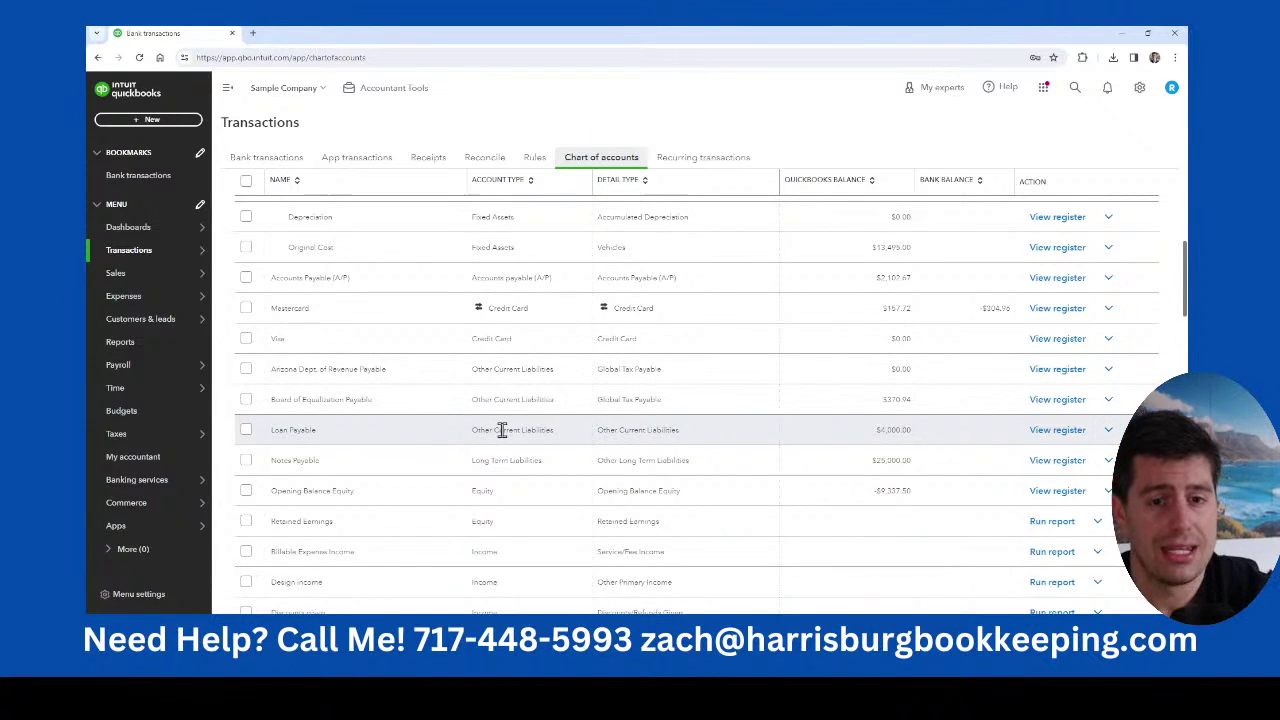
scroll(510, 500, down, 2)
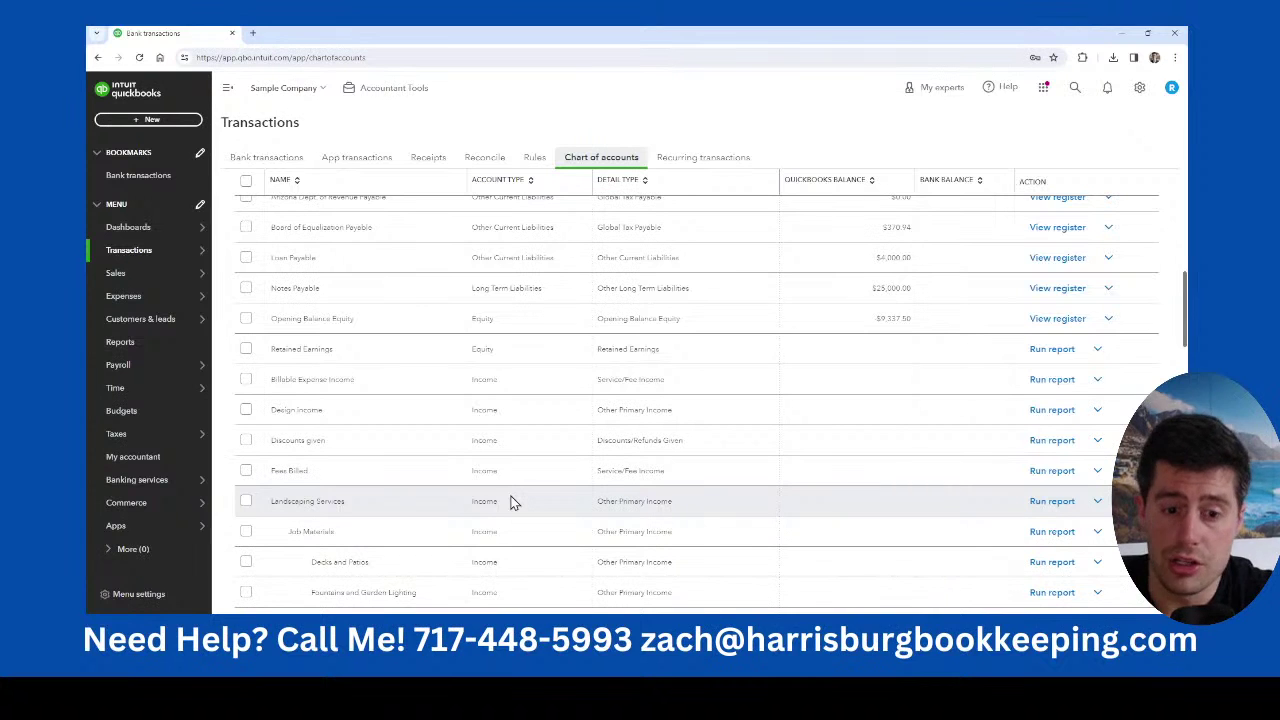
scroll(513, 500, down, 2)
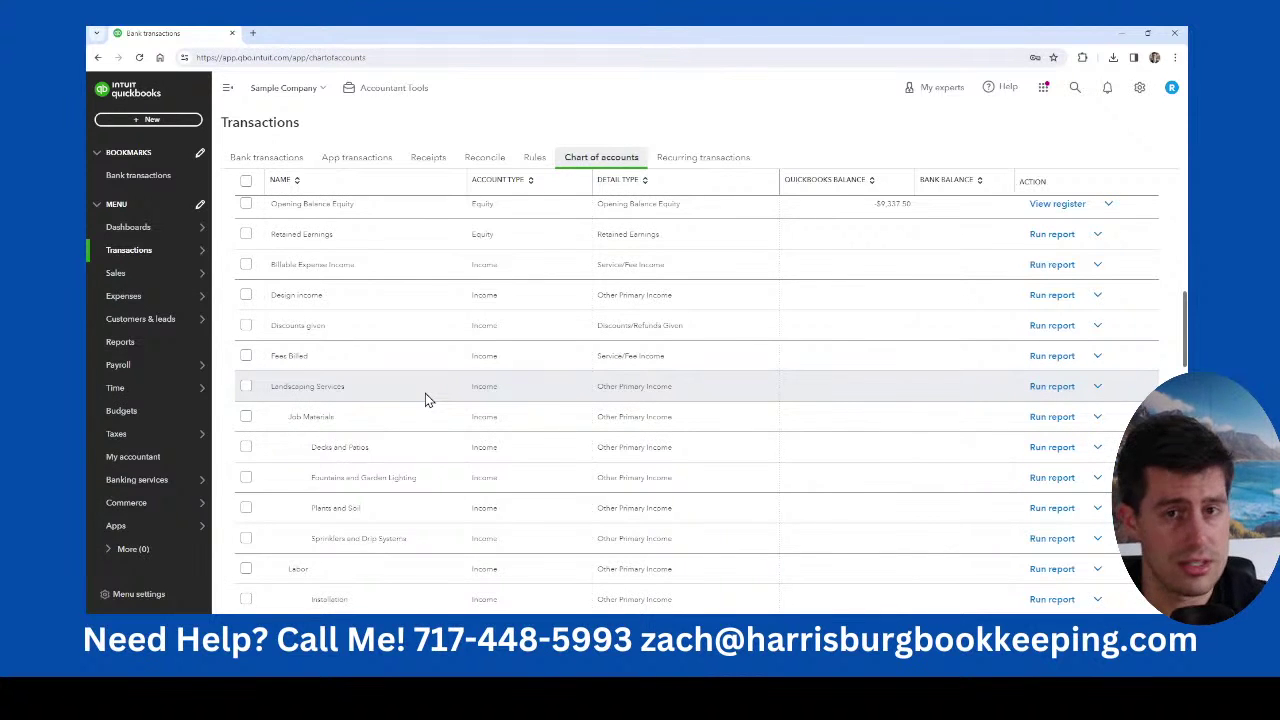
scroll(430, 390, down, 6)
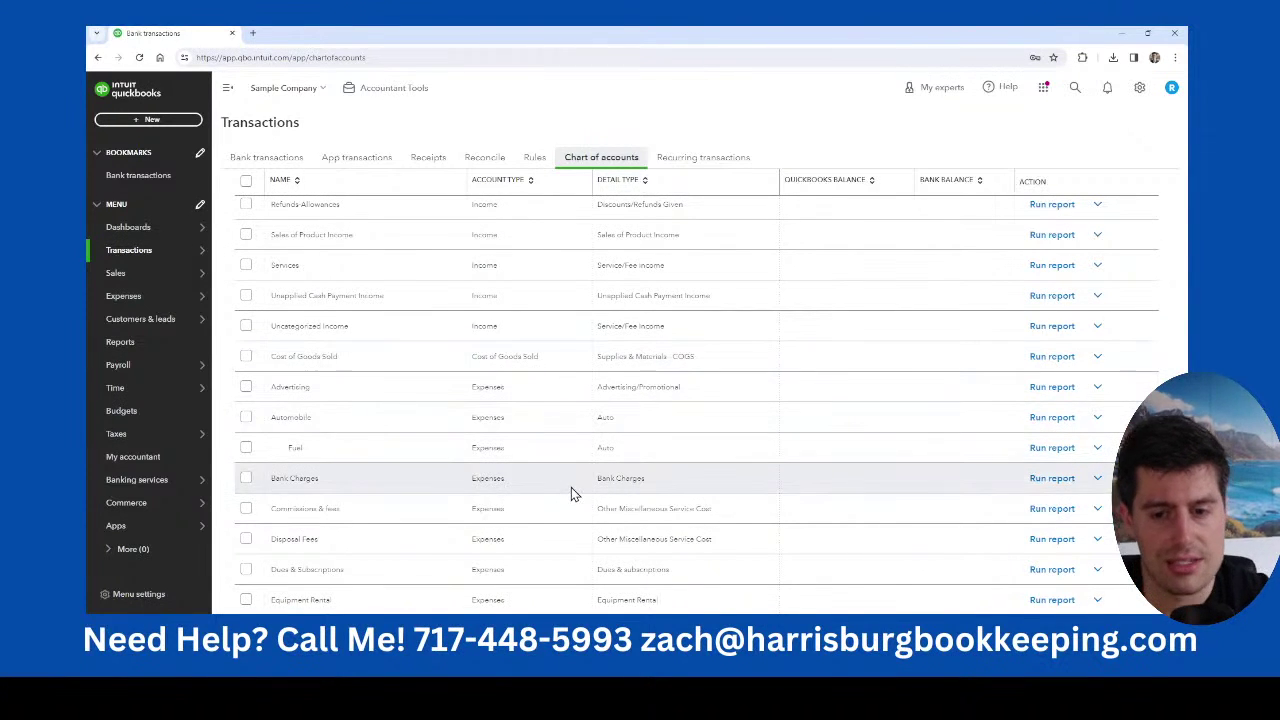
scroll(574, 483, down, 1)
scroll(544, 526, down, 1)
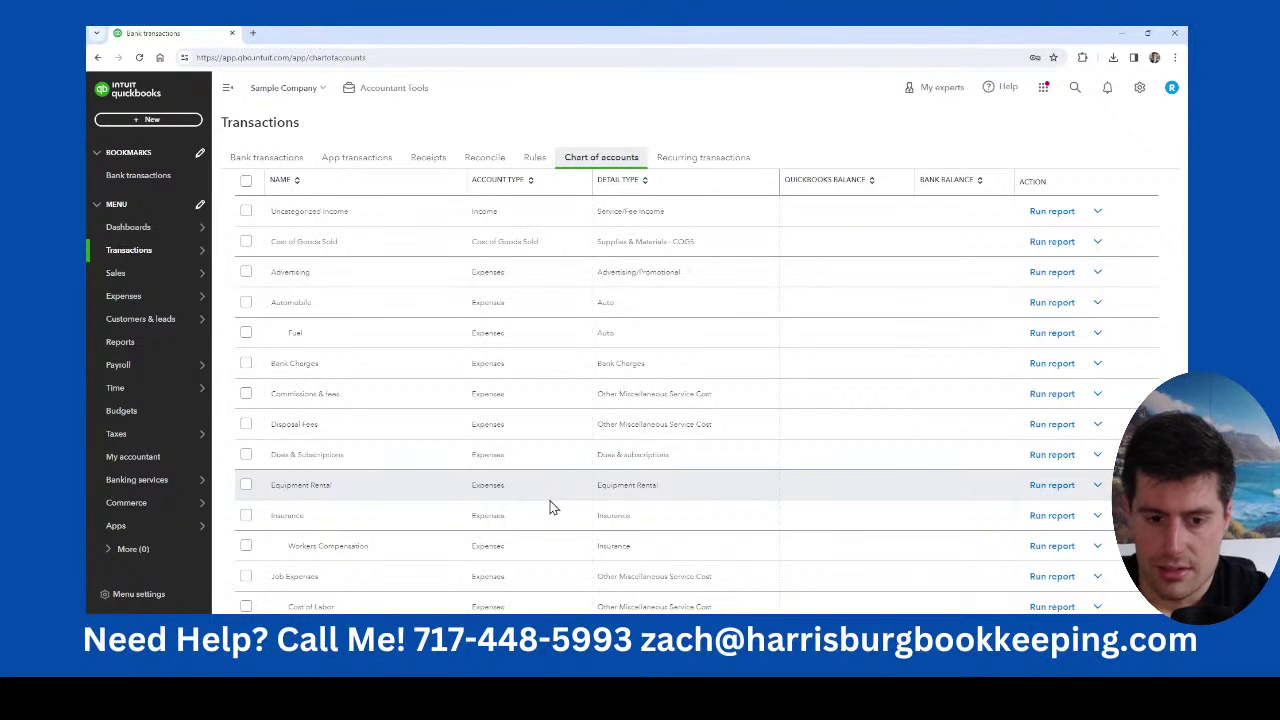
Compare the register and report actions offered for the bank accounts and income accounts in the chart of accounts.
scroll(572, 475, up, 10)
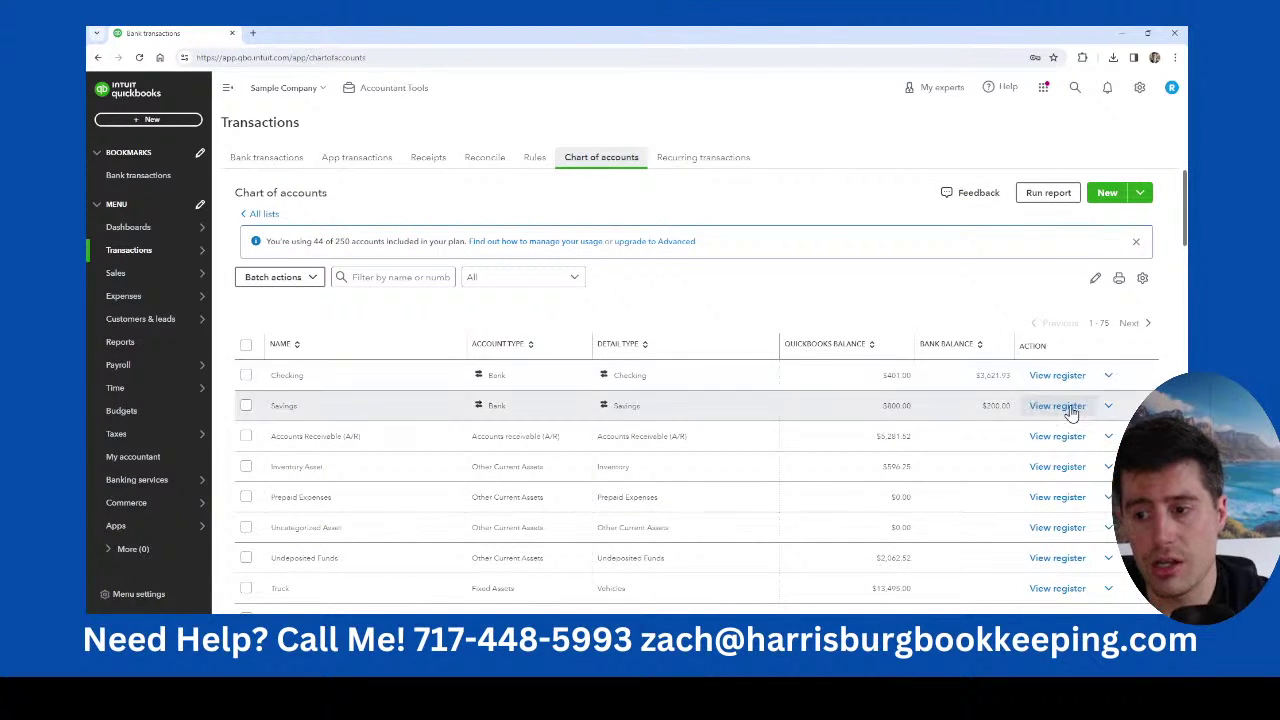
scroll(1071, 420, down, 10)
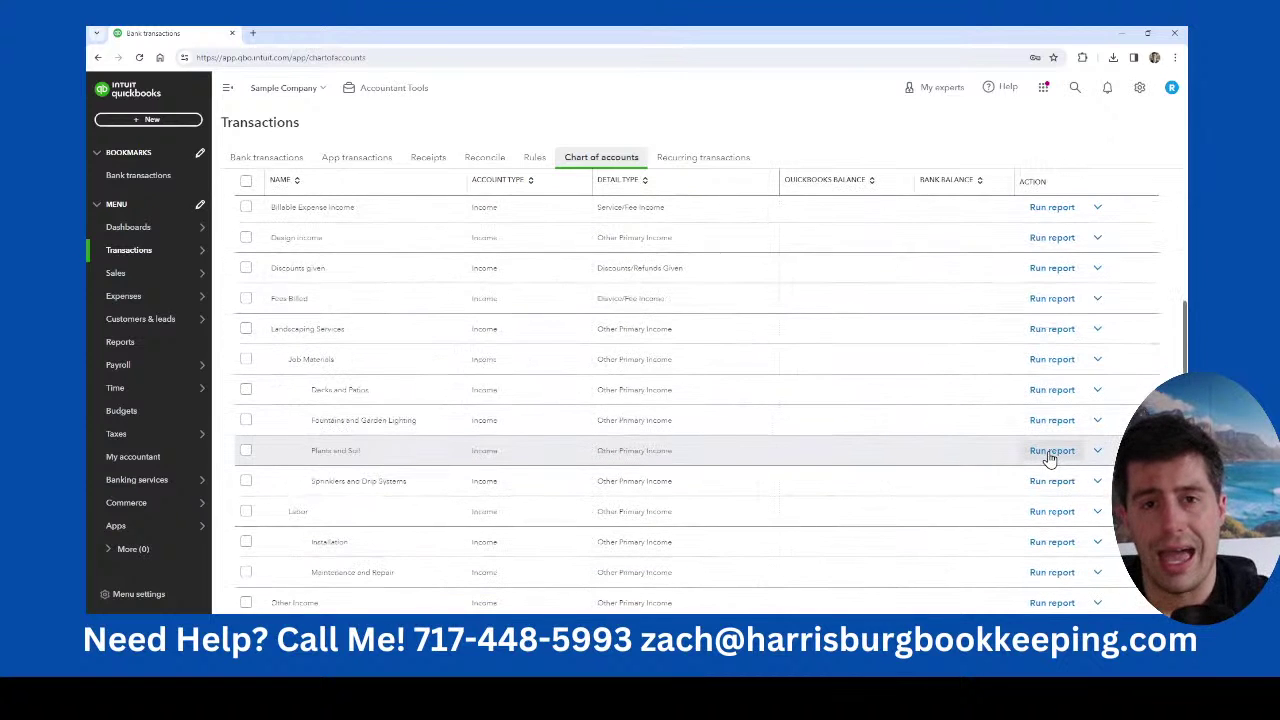
scroll(1046, 440, down, 4)
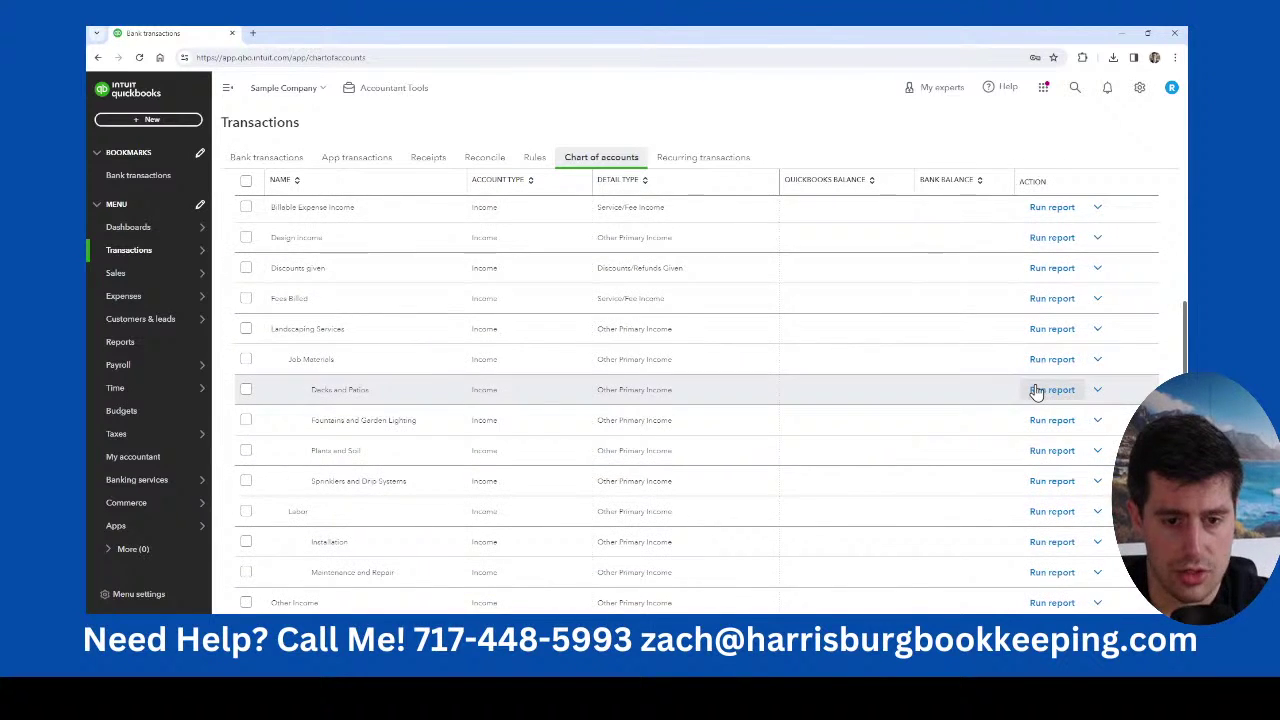
Run the Advertising account's QuickReport from the chart of accounts and set its date range to Last 12 months.
click(1055, 507)
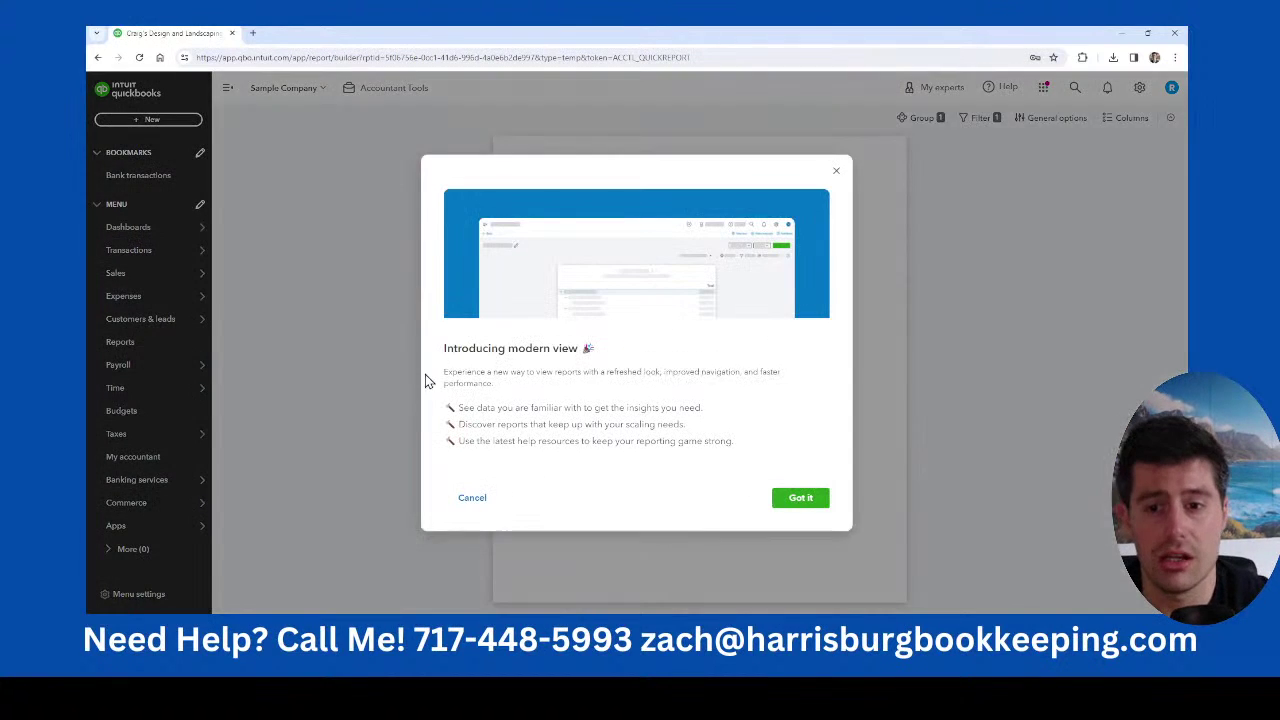
click(836, 176)
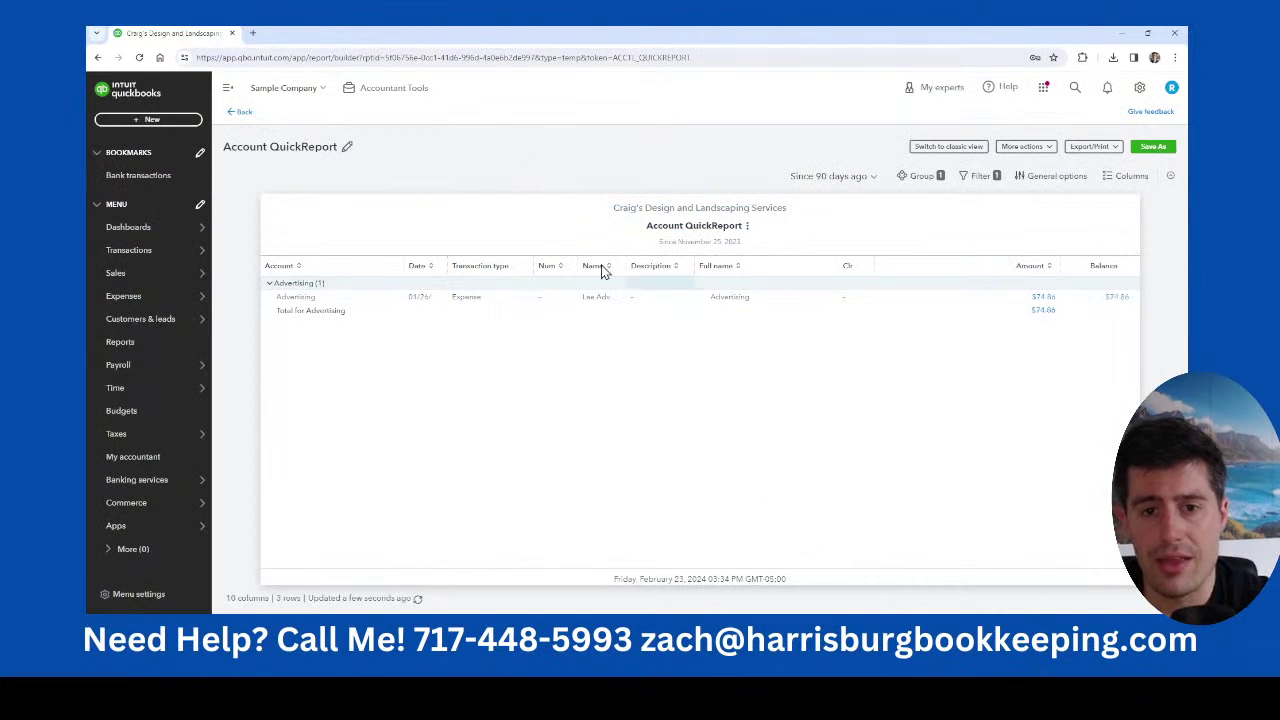
click(858, 182)
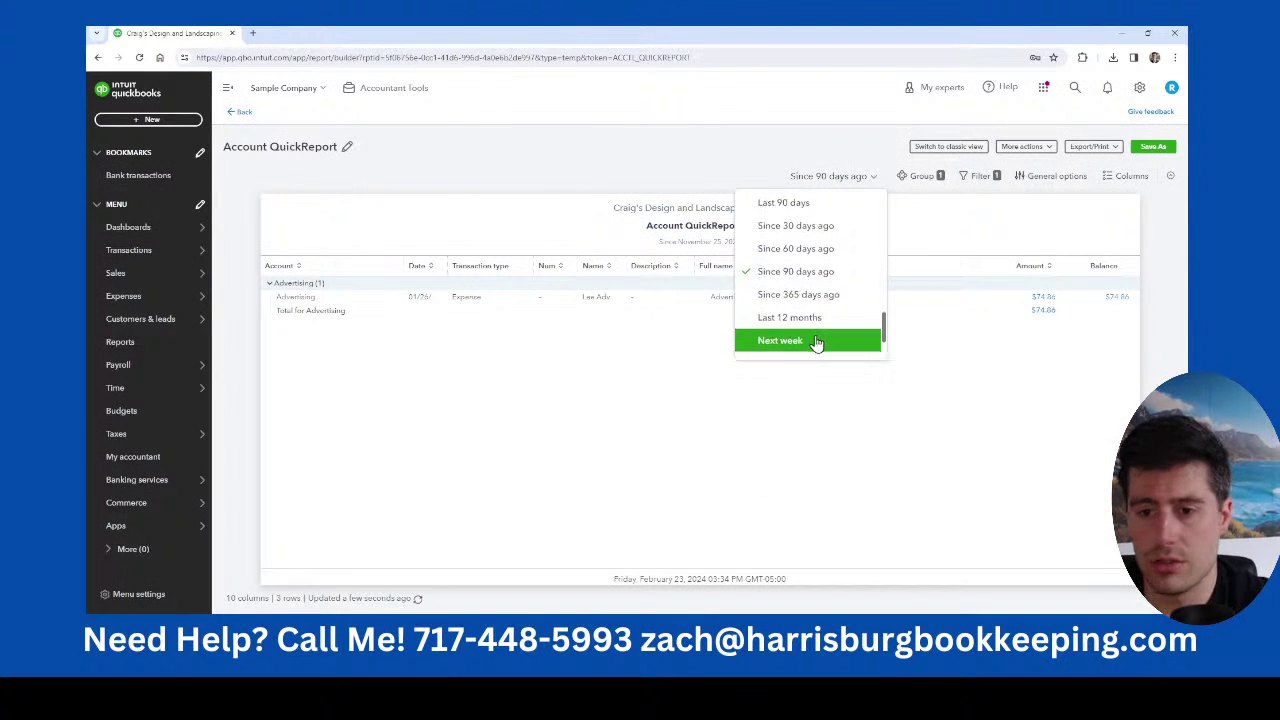
scroll(814, 343, down, 2)
click(810, 233)
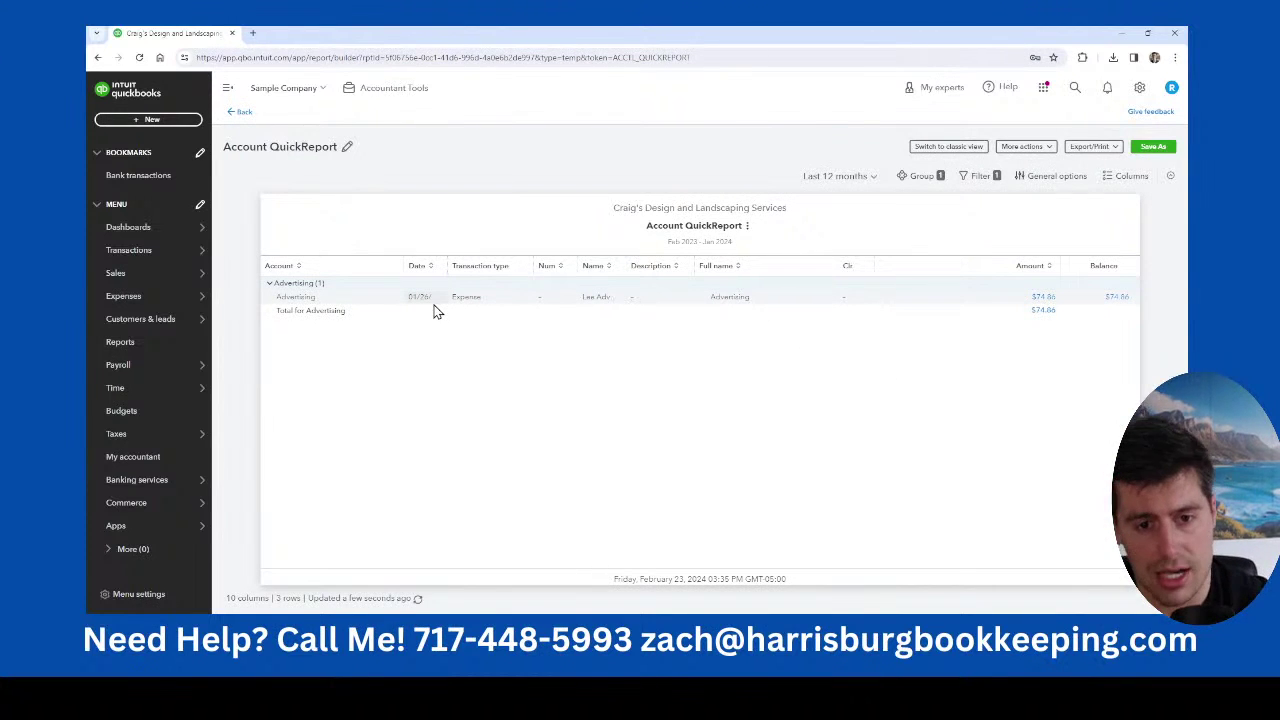
Open the Profit and Loss report and look through its income, cost of goods sold and expense sections.
click(144, 350)
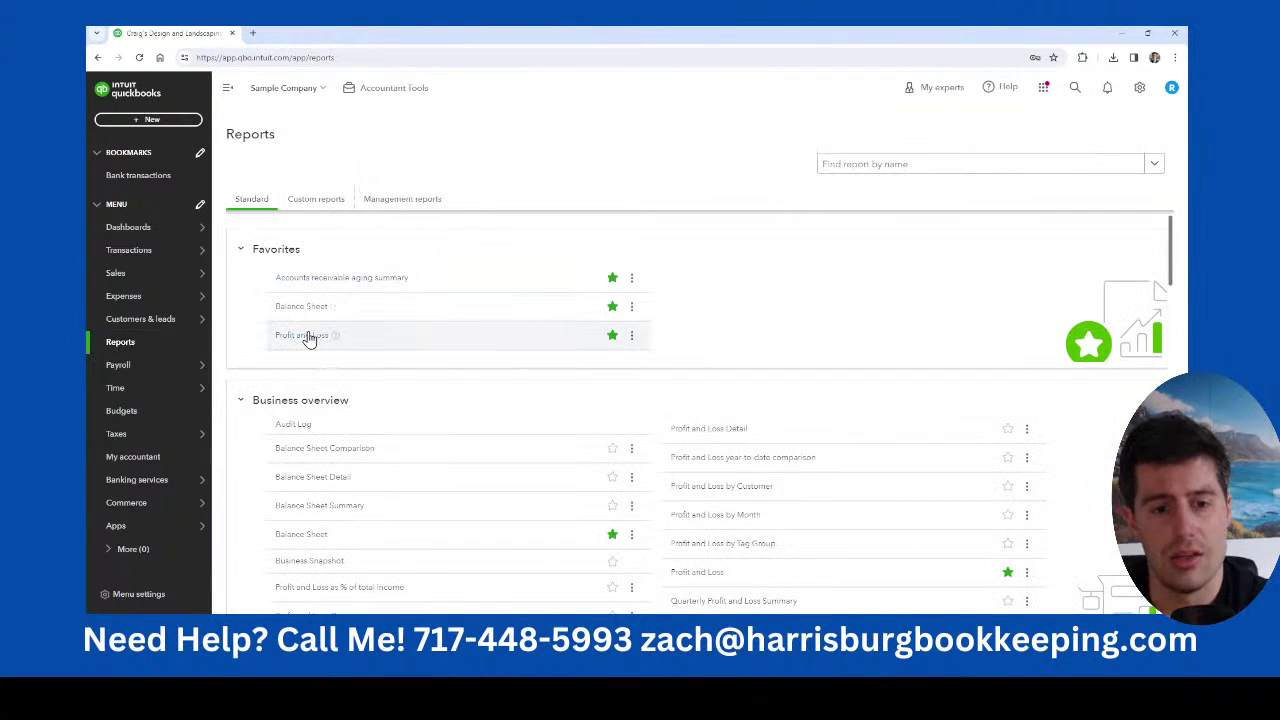
click(301, 341)
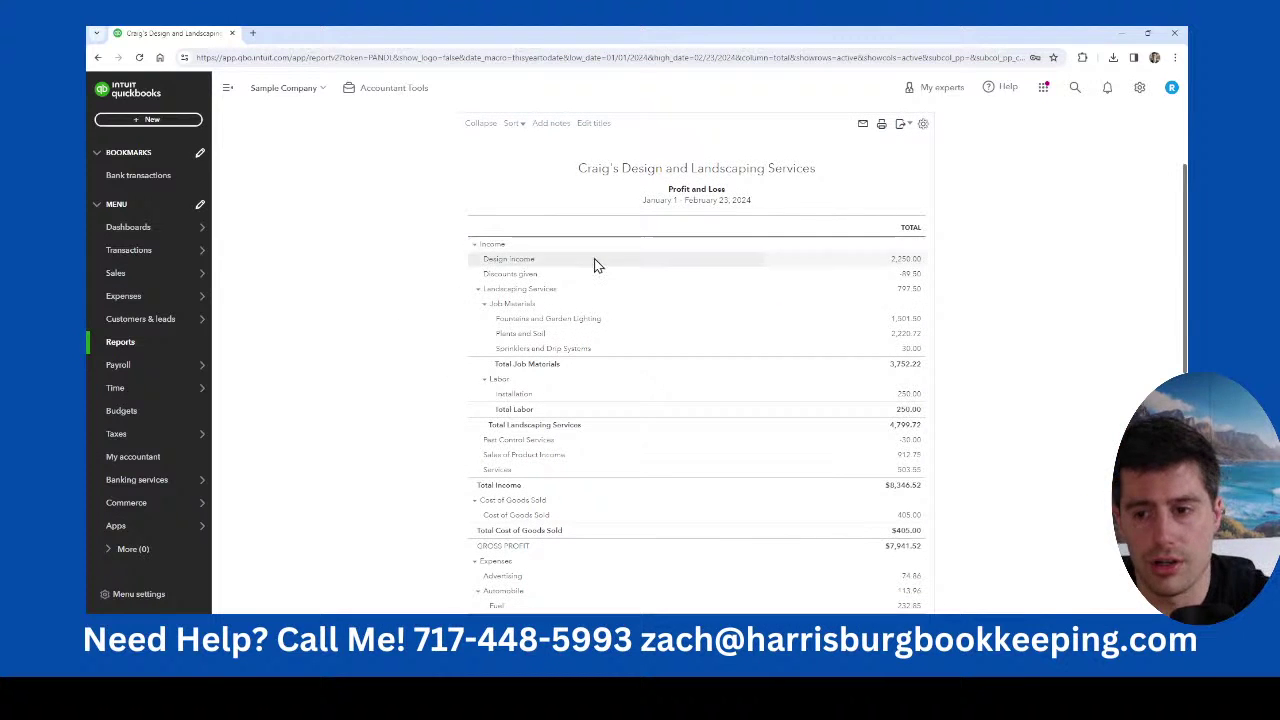
scroll(597, 380, down, 1)
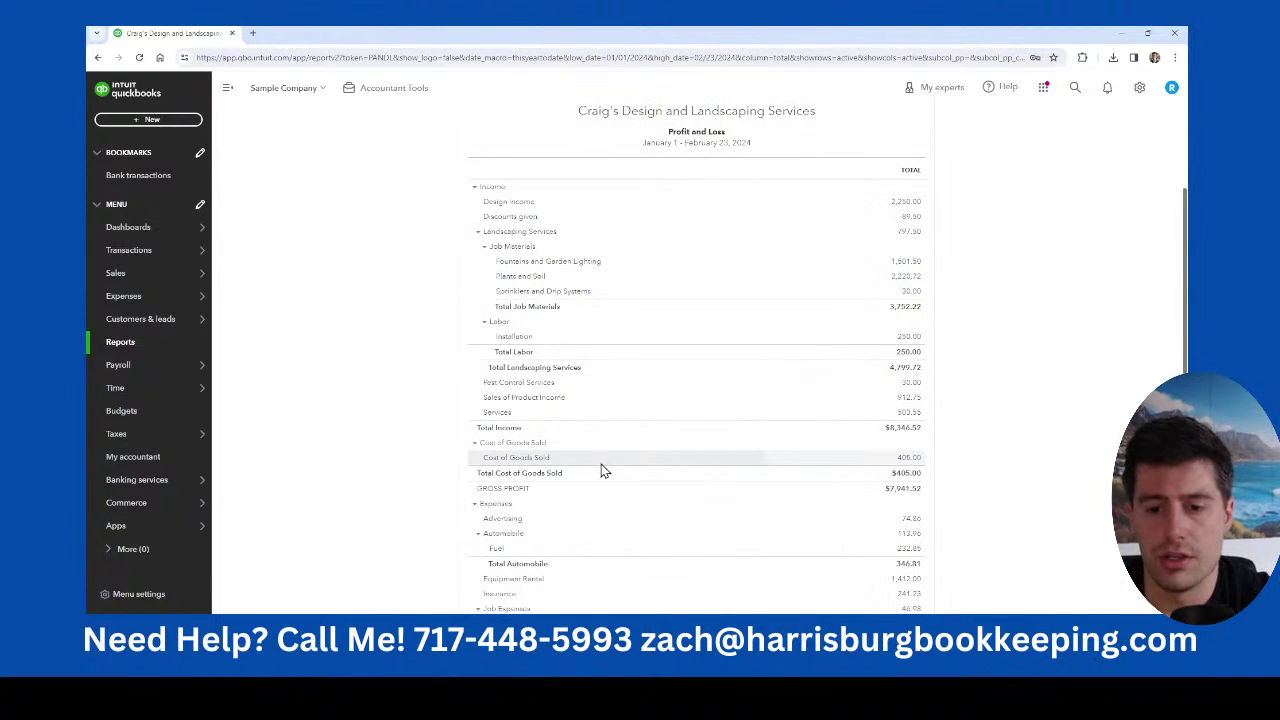
scroll(601, 466, down, 2)
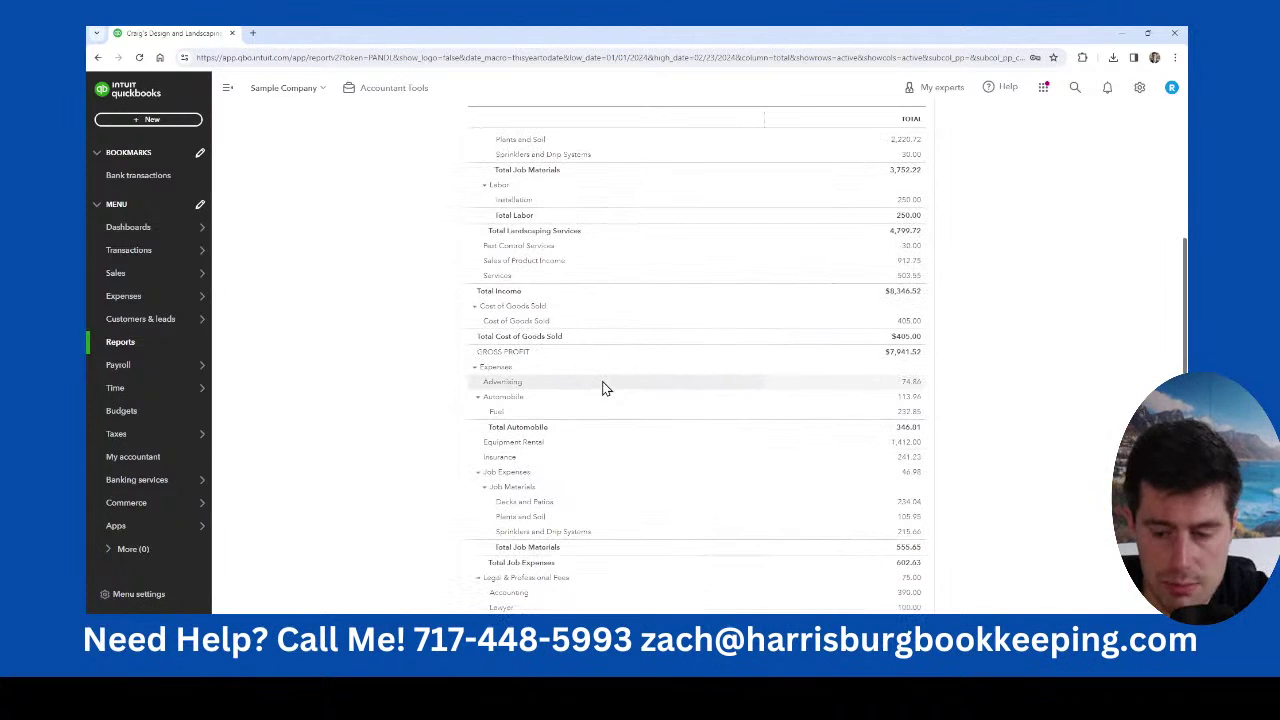
Look over the Profit and Loss report's choices for report period, active rows and columns, and period comparison.
scroll(597, 402, up, 5)
click(332, 178)
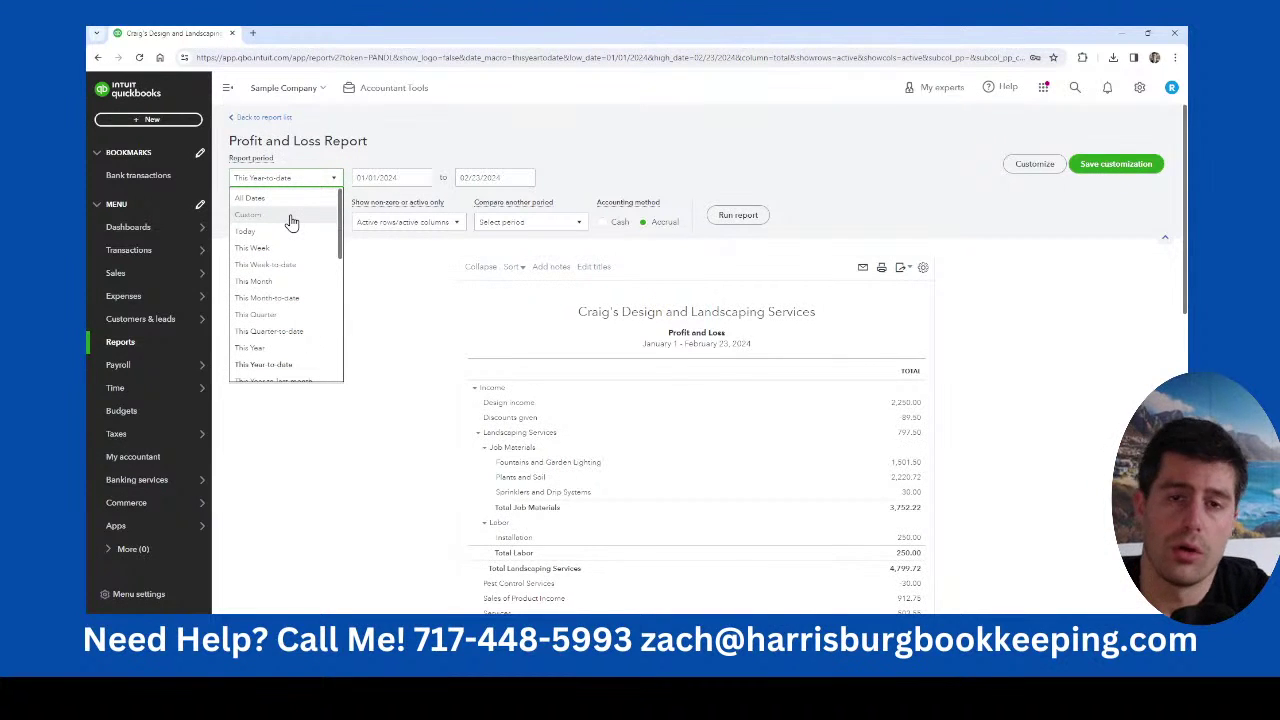
click(446, 291)
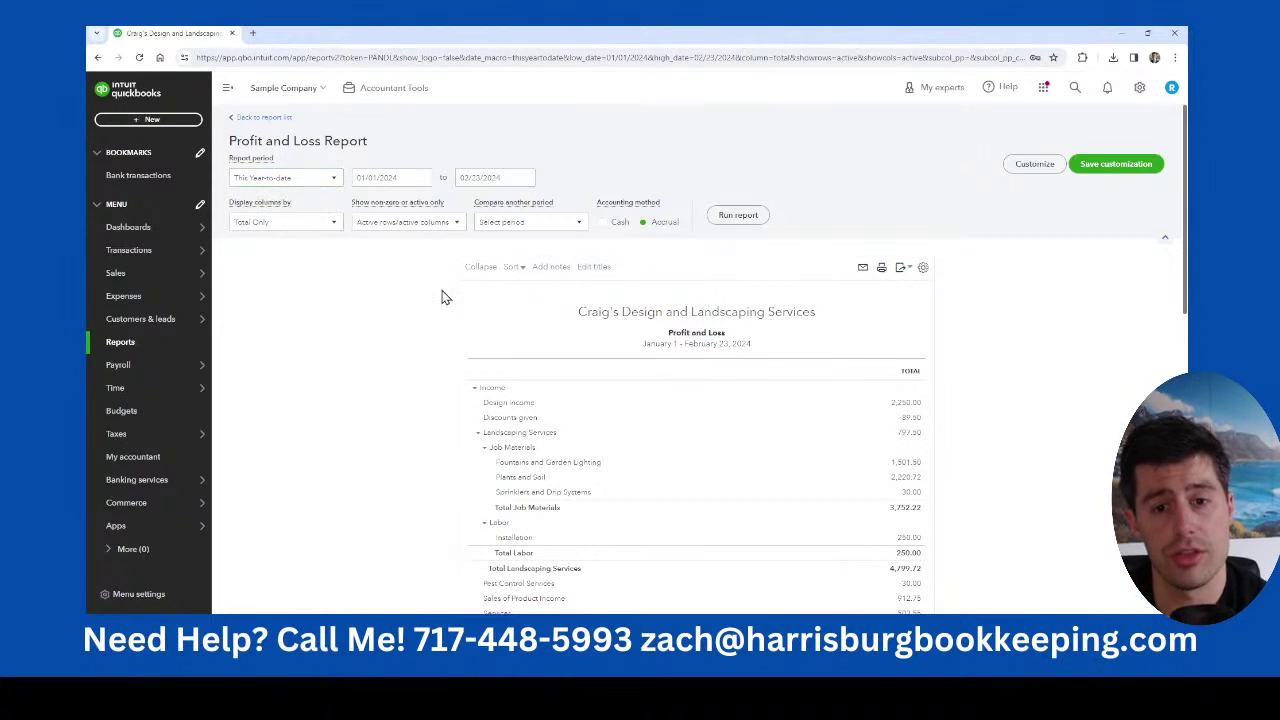
click(438, 232)
click(438, 226)
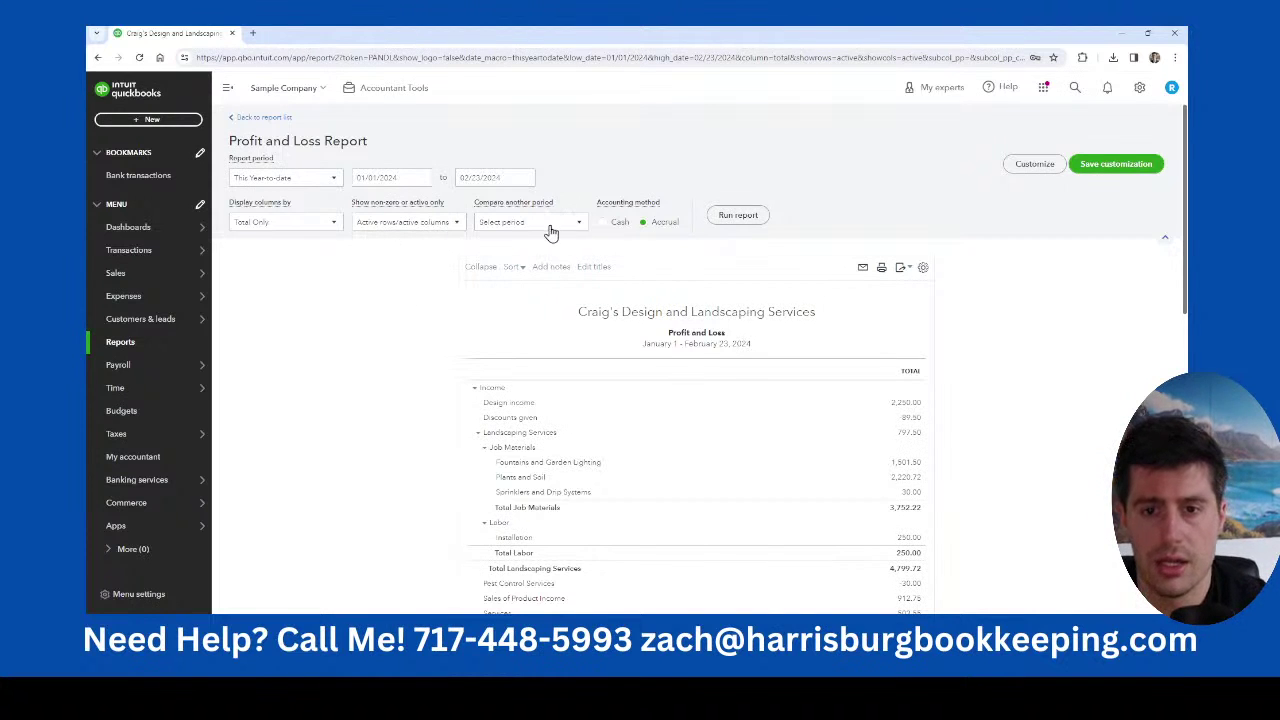
click(537, 223)
click(351, 263)
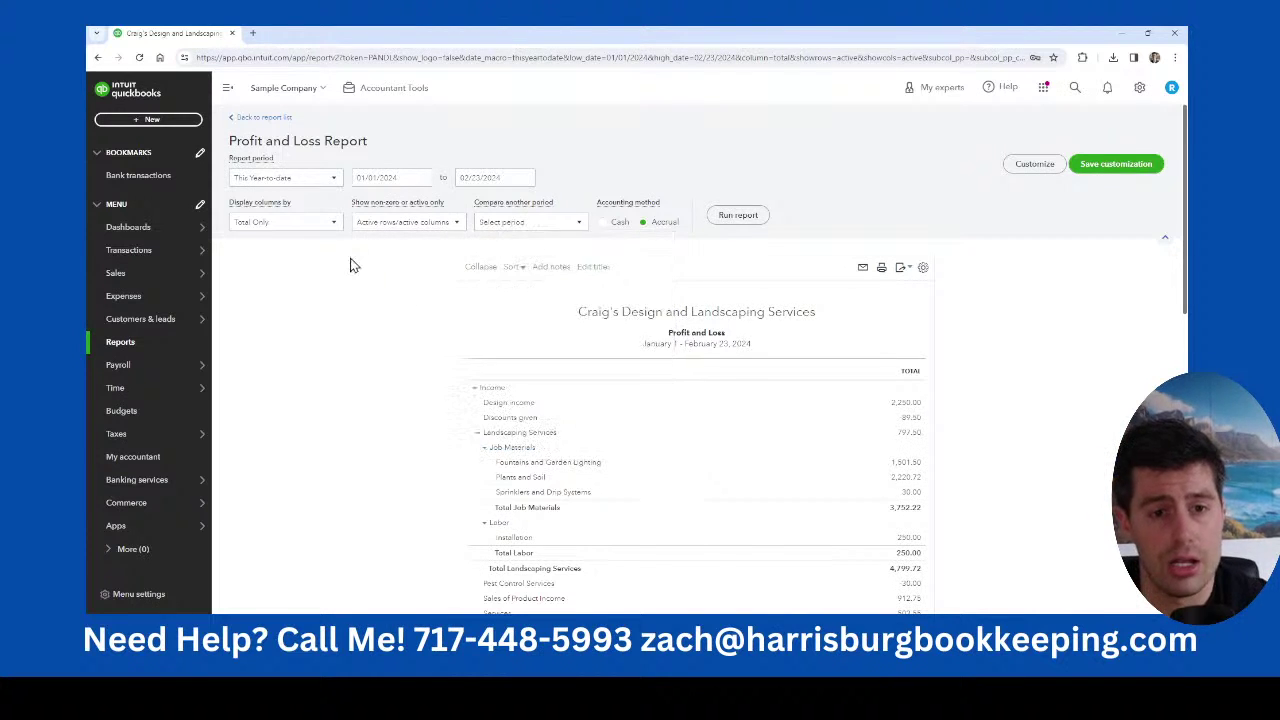
Run the Profit and Loss report for Last Month compared with the previous year, including $ change and % change.
click(318, 180)
scroll(296, 330, down, 3)
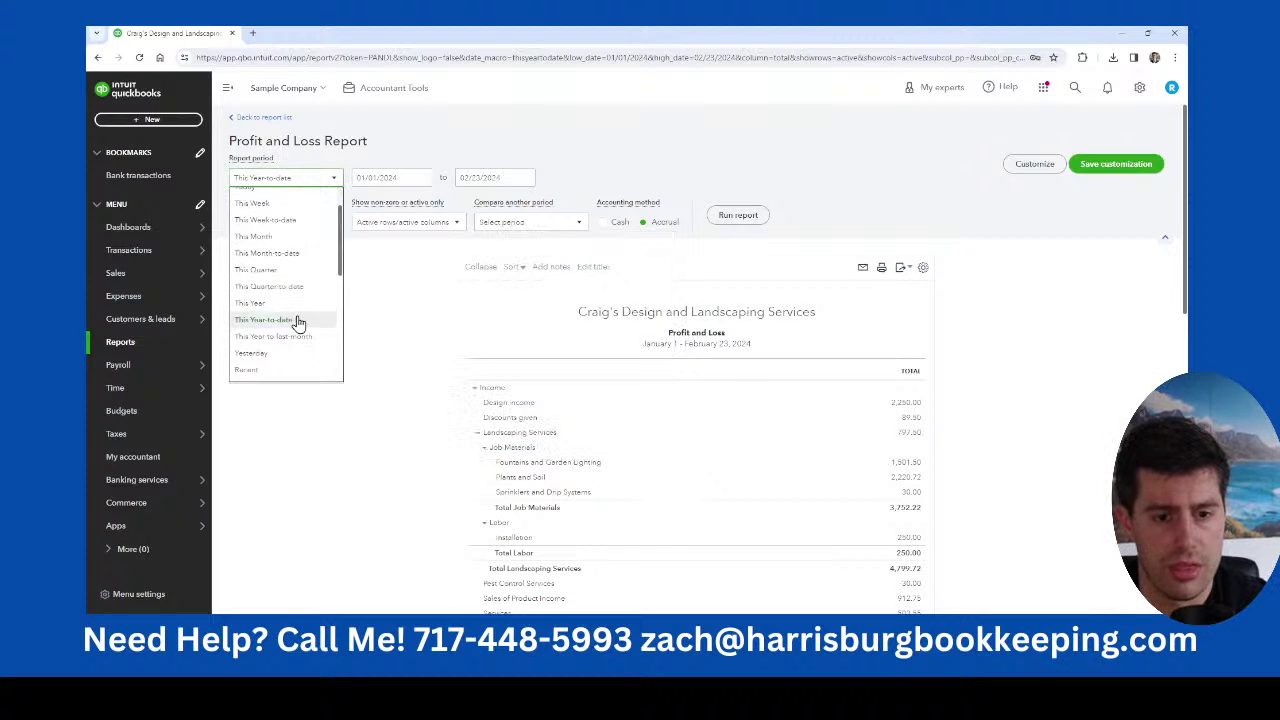
click(295, 352)
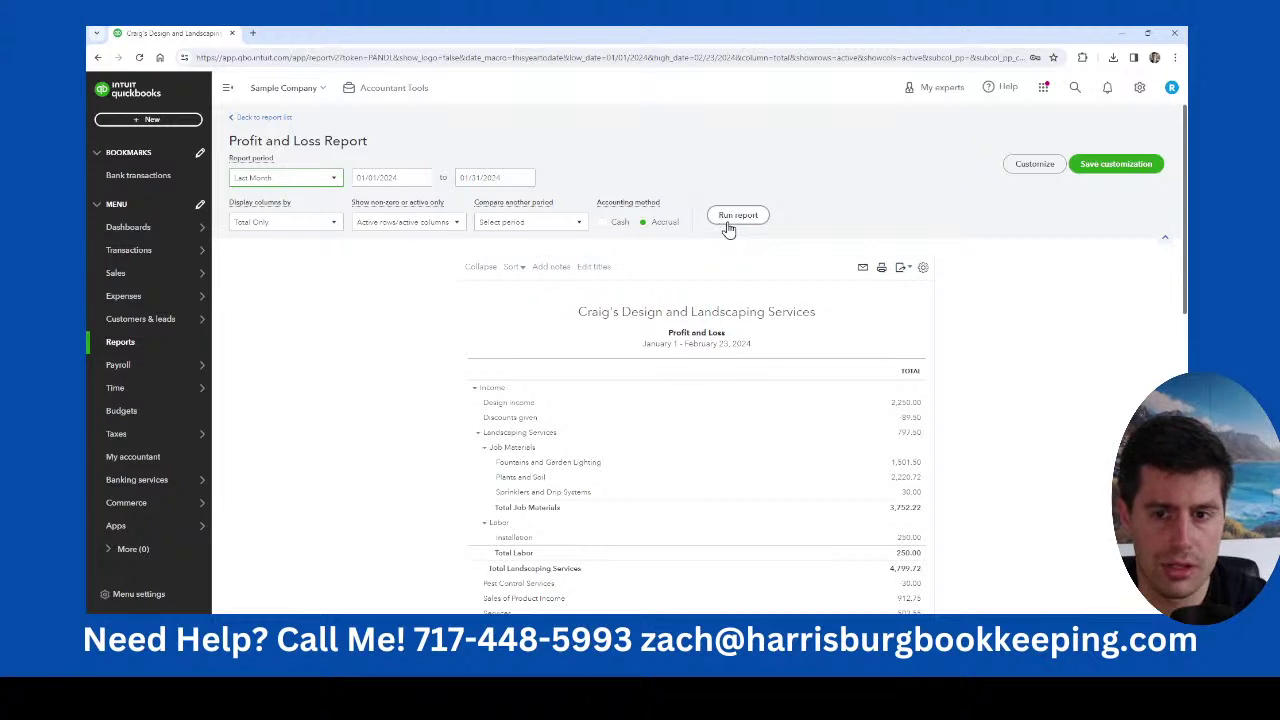
click(500, 223)
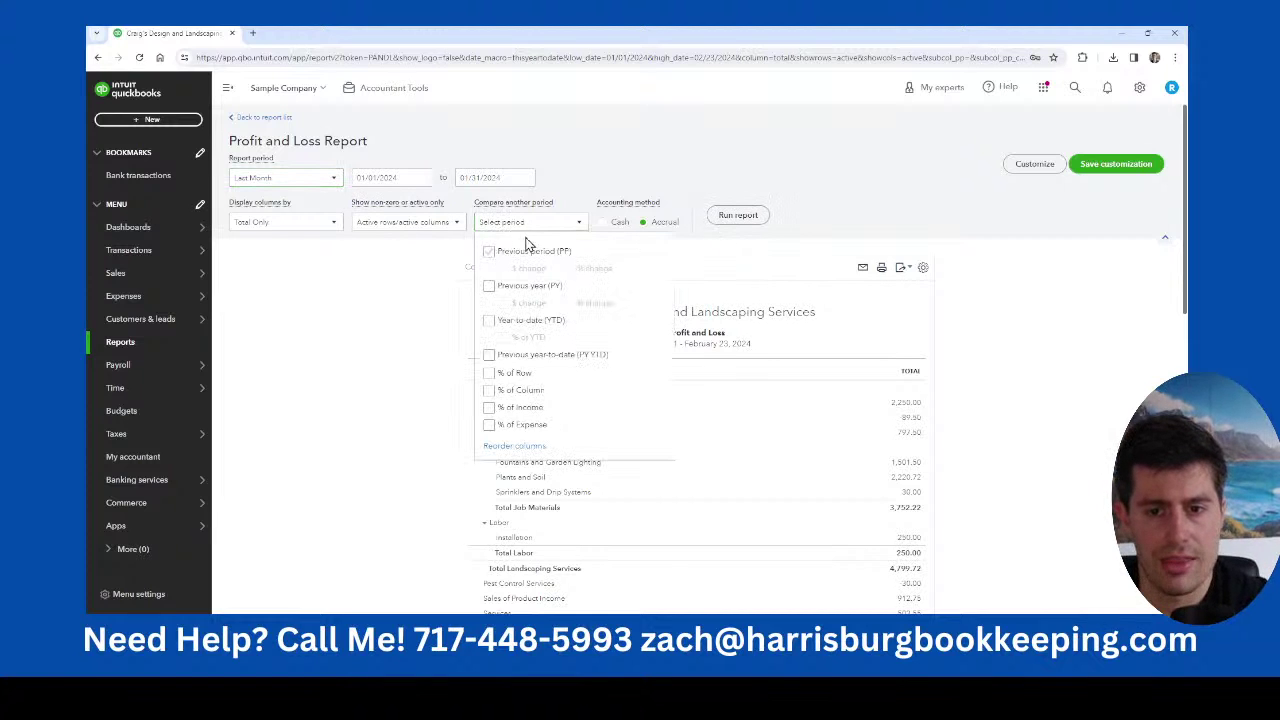
click(489, 286)
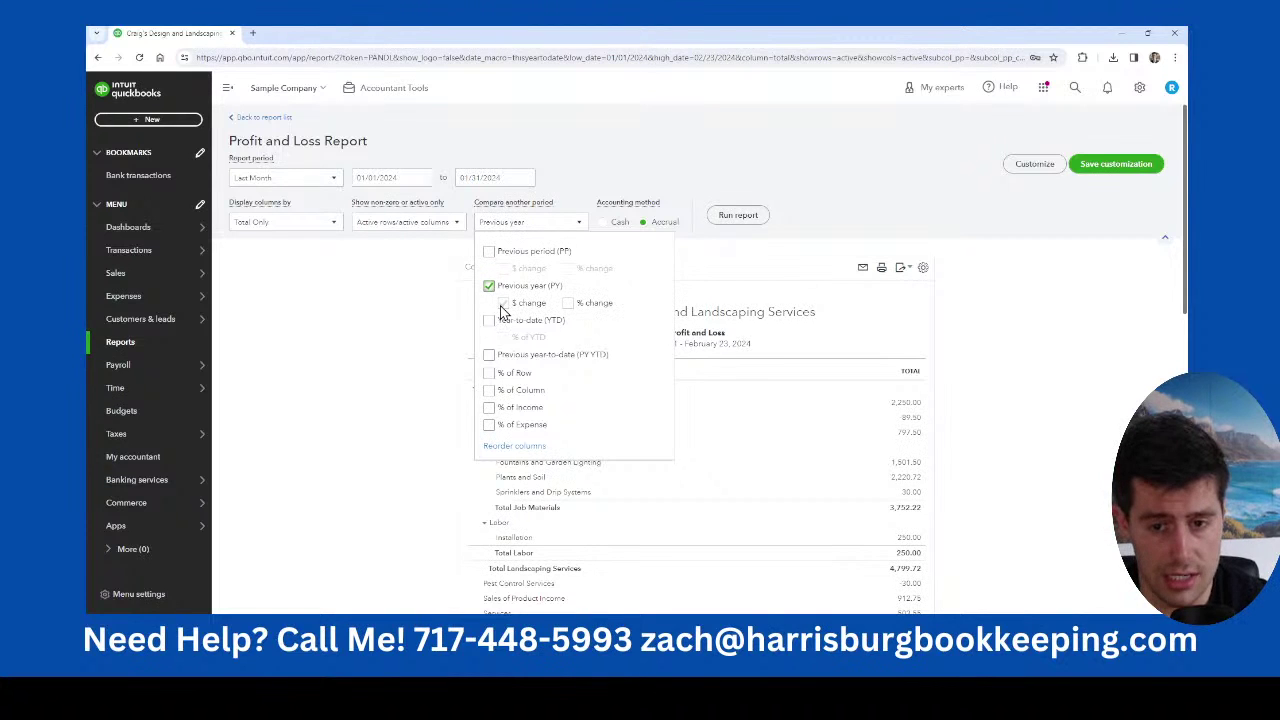
click(502, 304)
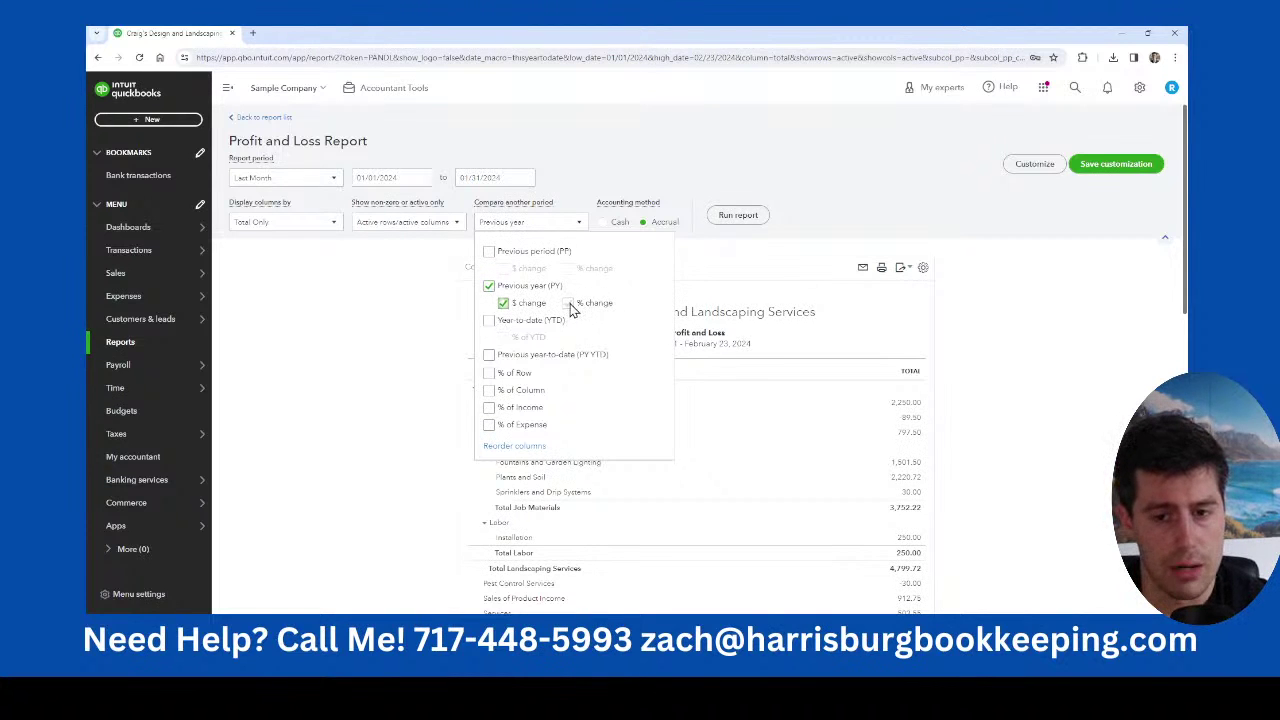
click(570, 303)
click(728, 218)
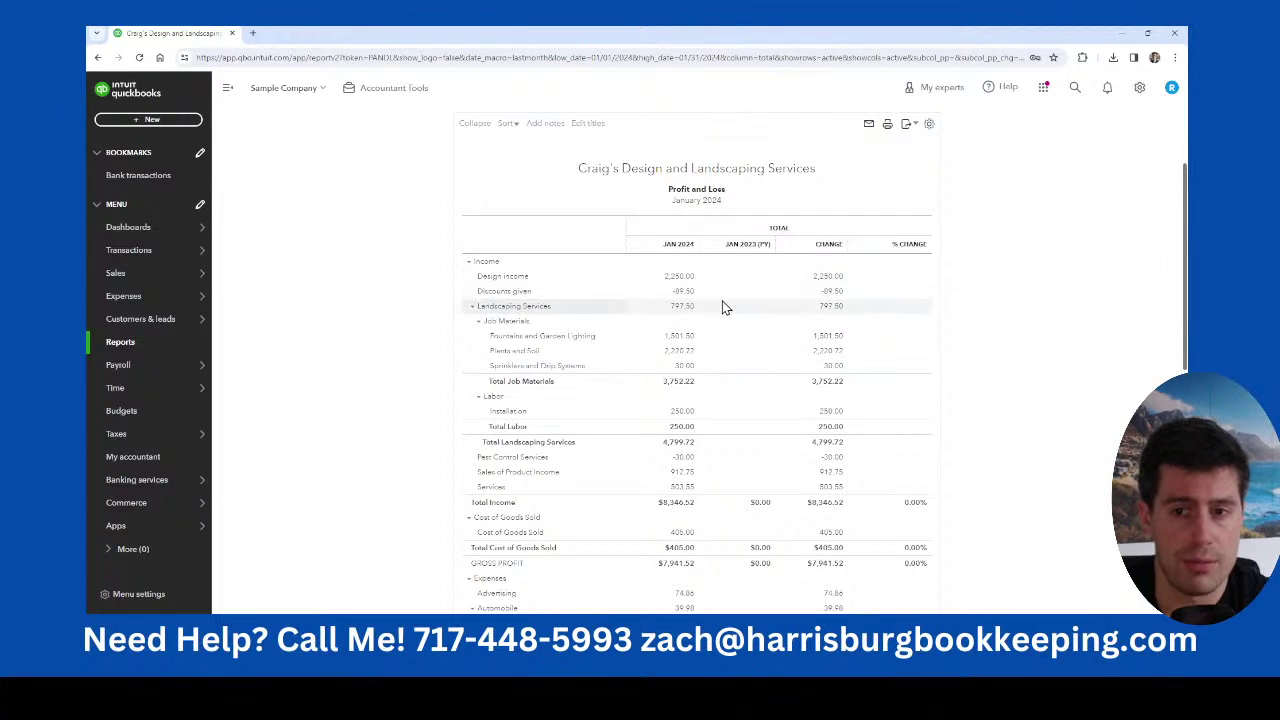
Examine the January 2024 Profit and Loss comparison from income through expenses to net income.
scroll(726, 307, down, 1)
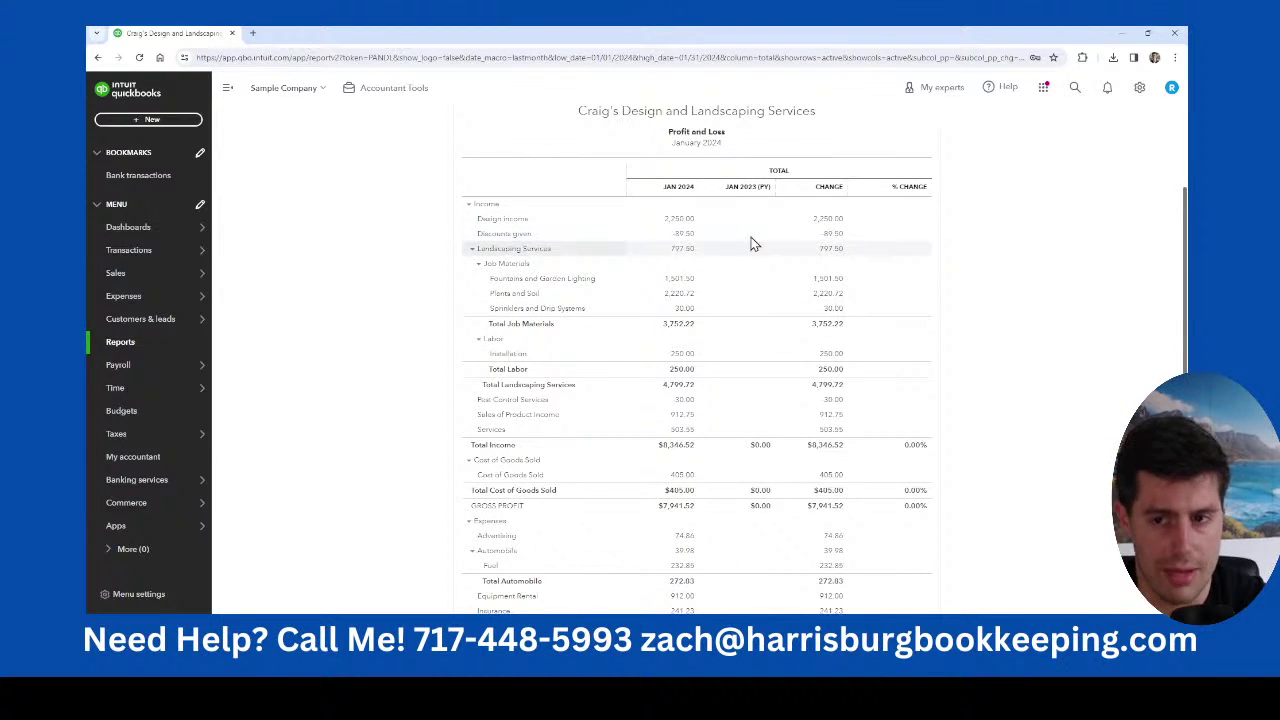
scroll(752, 345, down, 3)
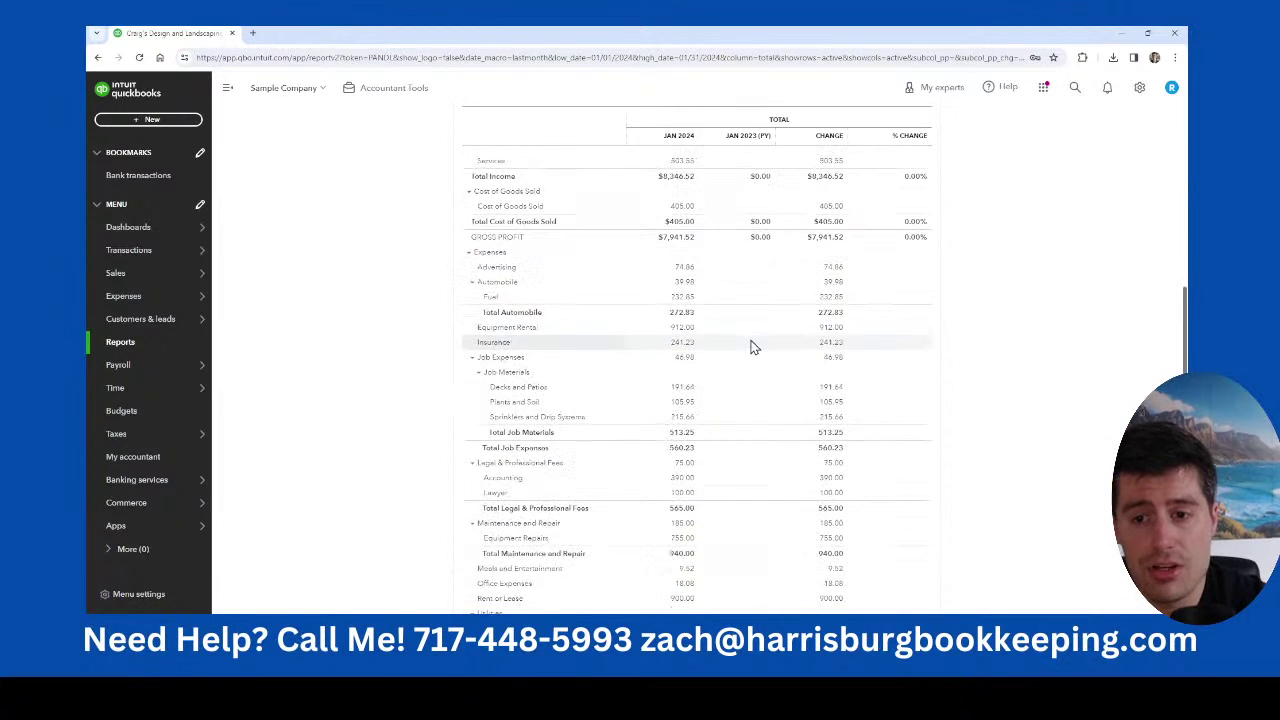
scroll(754, 346, down, 2)
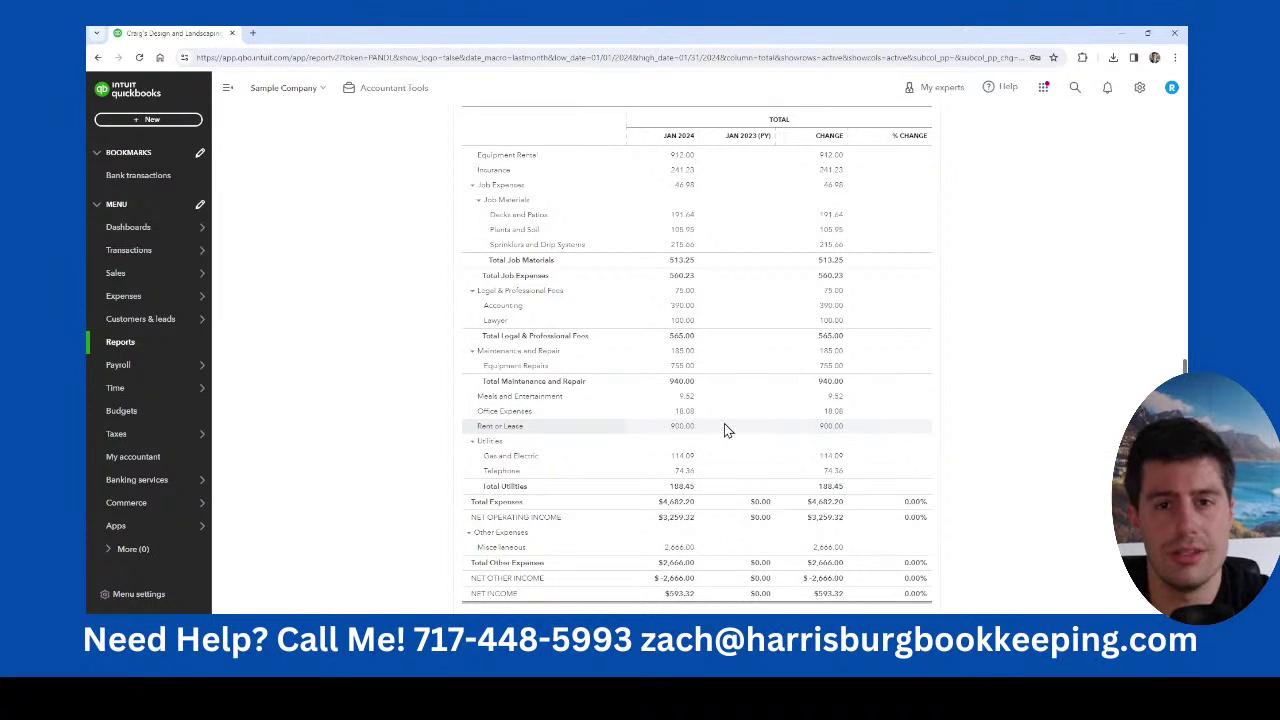
Open the Balance Sheet from the report list and examine its assets, liabilities and equity and their totals.
scroll(725, 430, up, 10)
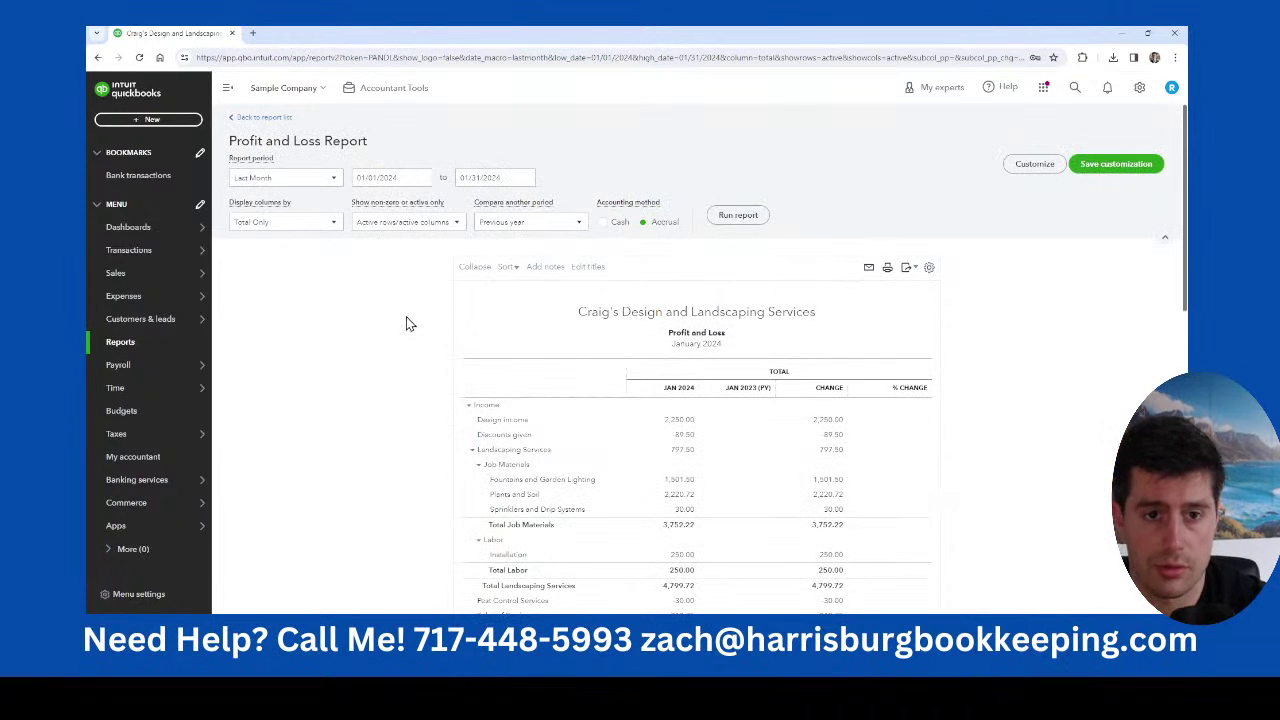
click(260, 118)
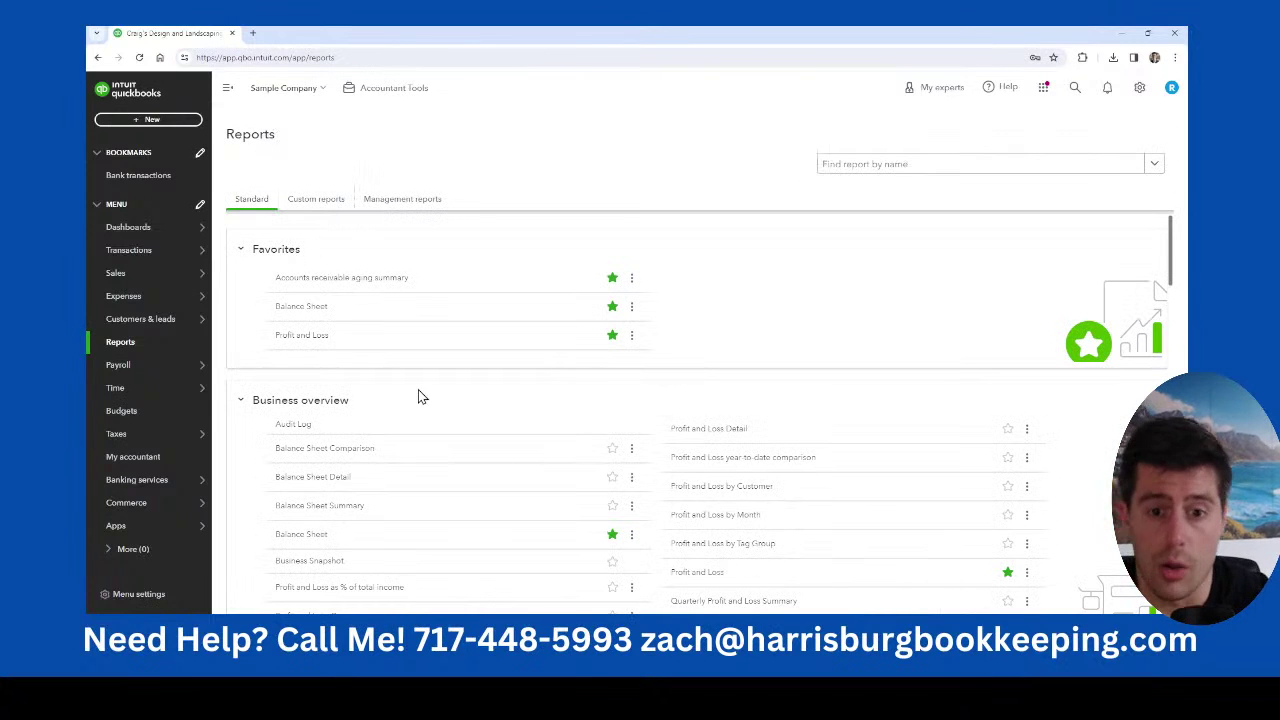
click(299, 313)
scroll(300, 308, down, 3)
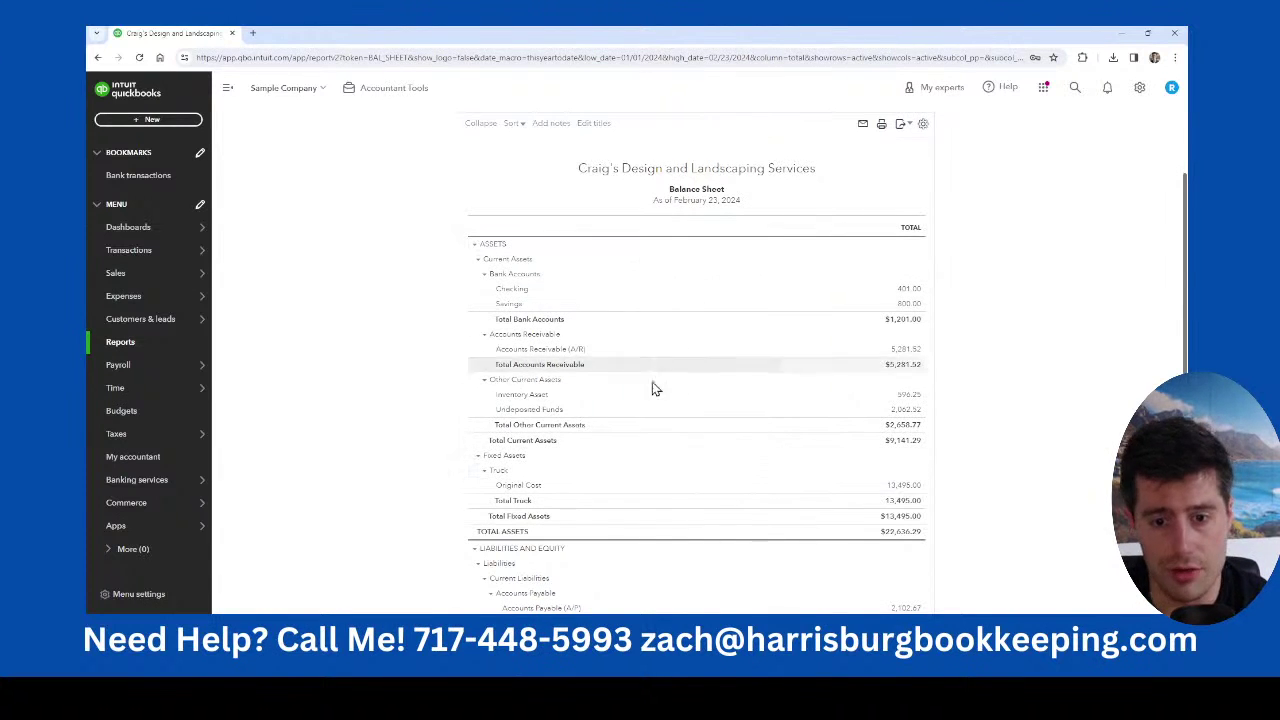
scroll(638, 495, down, 3)
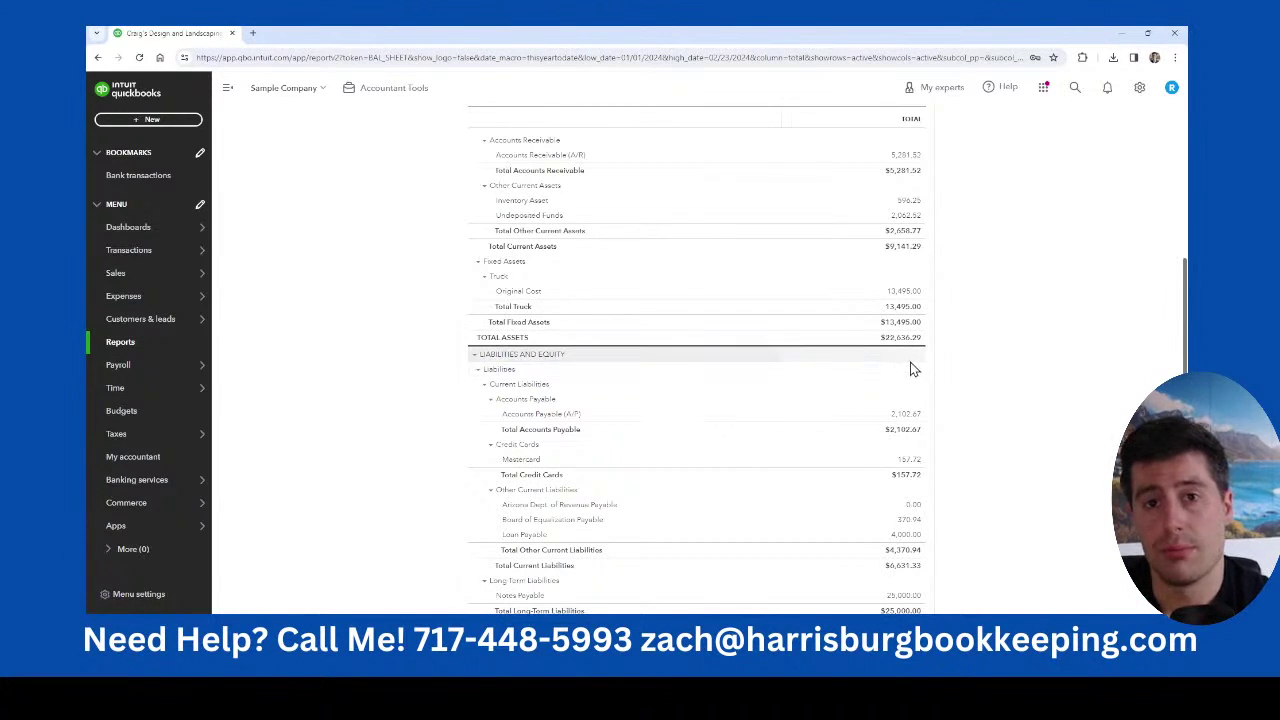
scroll(938, 412, down, 5)
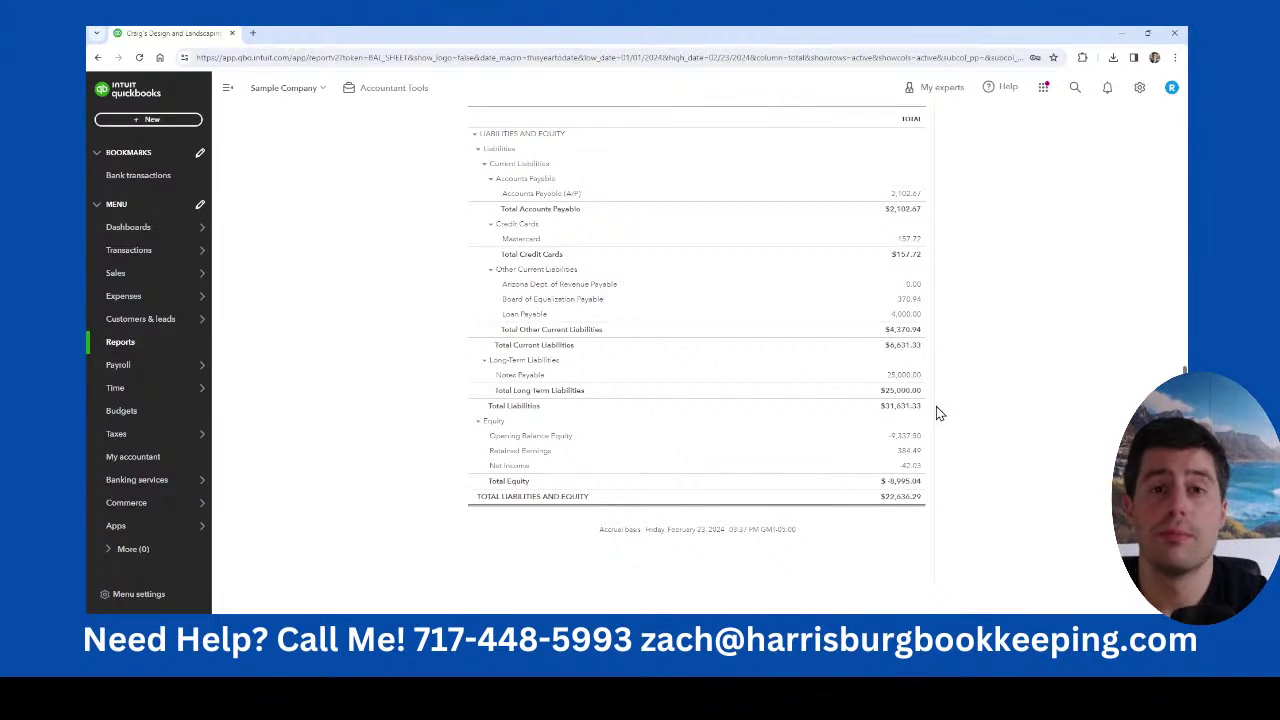
scroll(938, 410, up, 6)
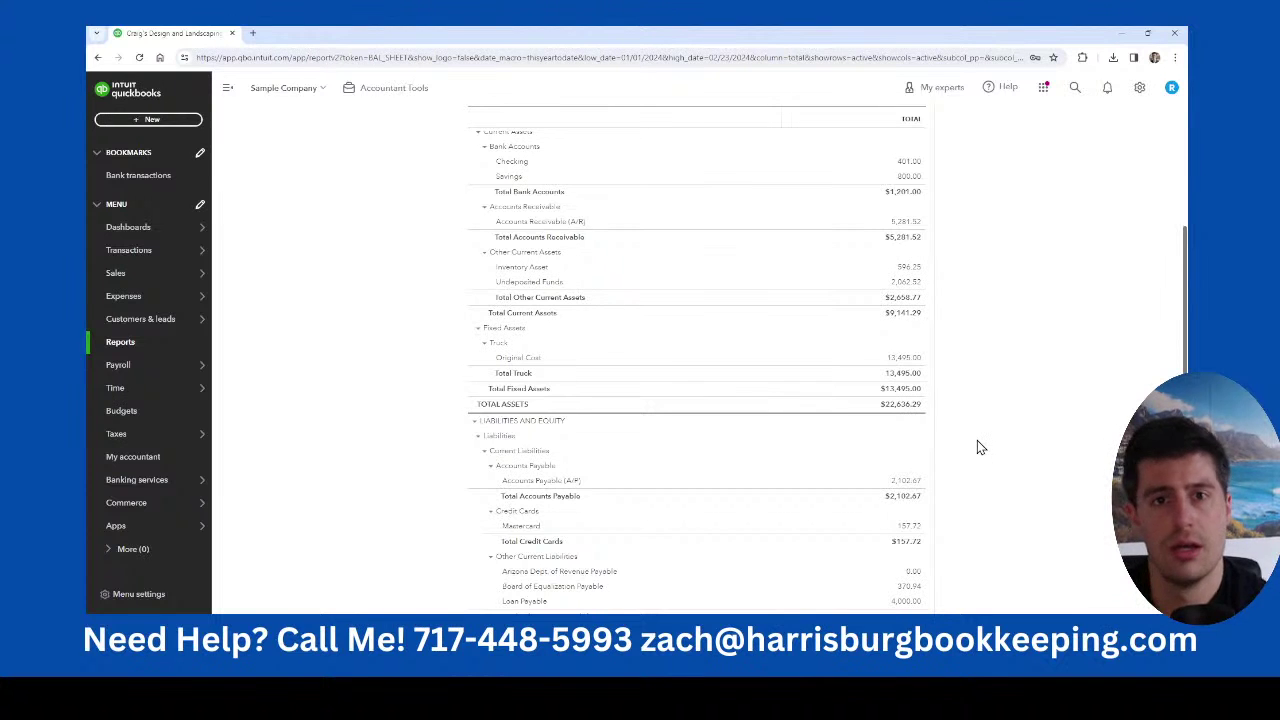
scroll(982, 438, down, 3)
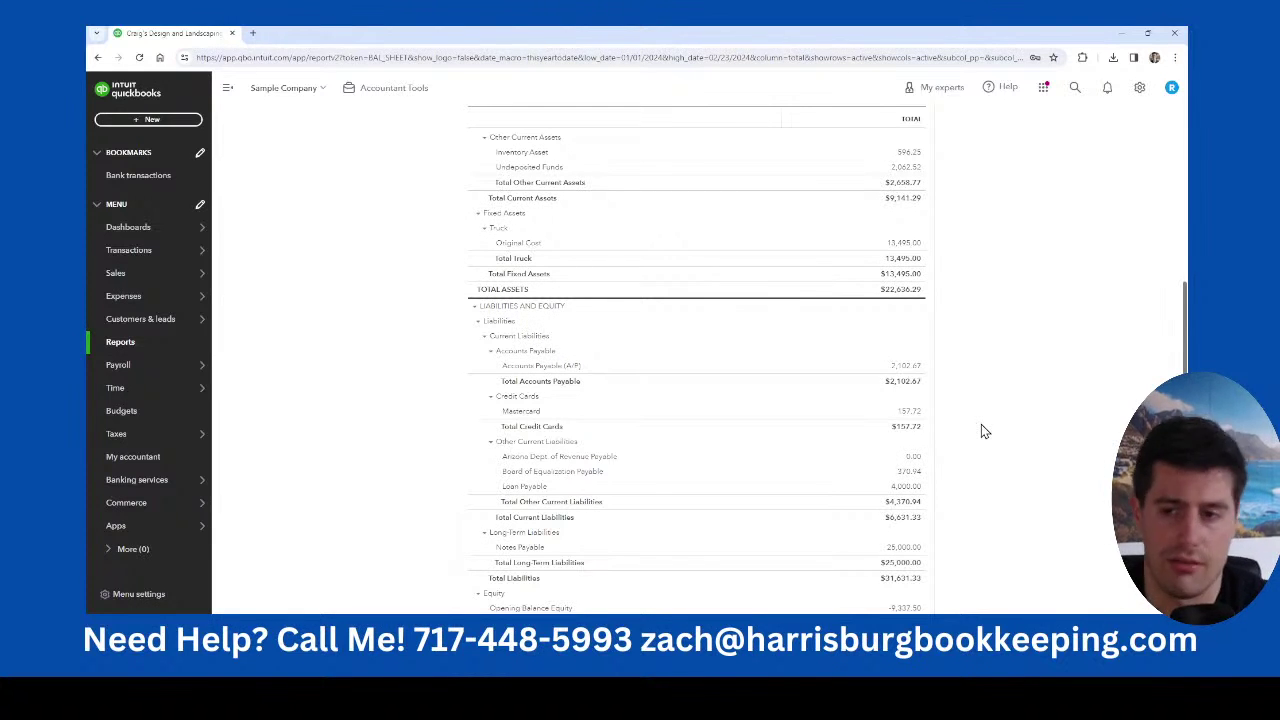
scroll(990, 419, down, 2)
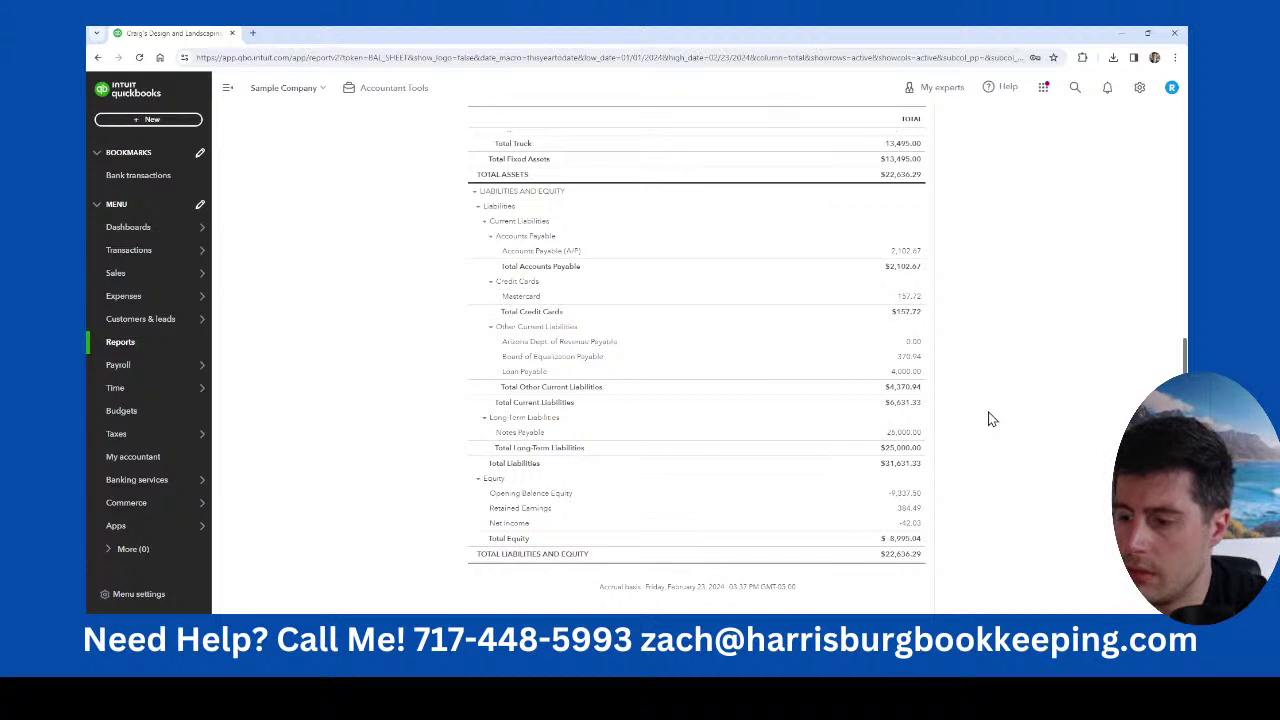
scroll(988, 419, up, 5)
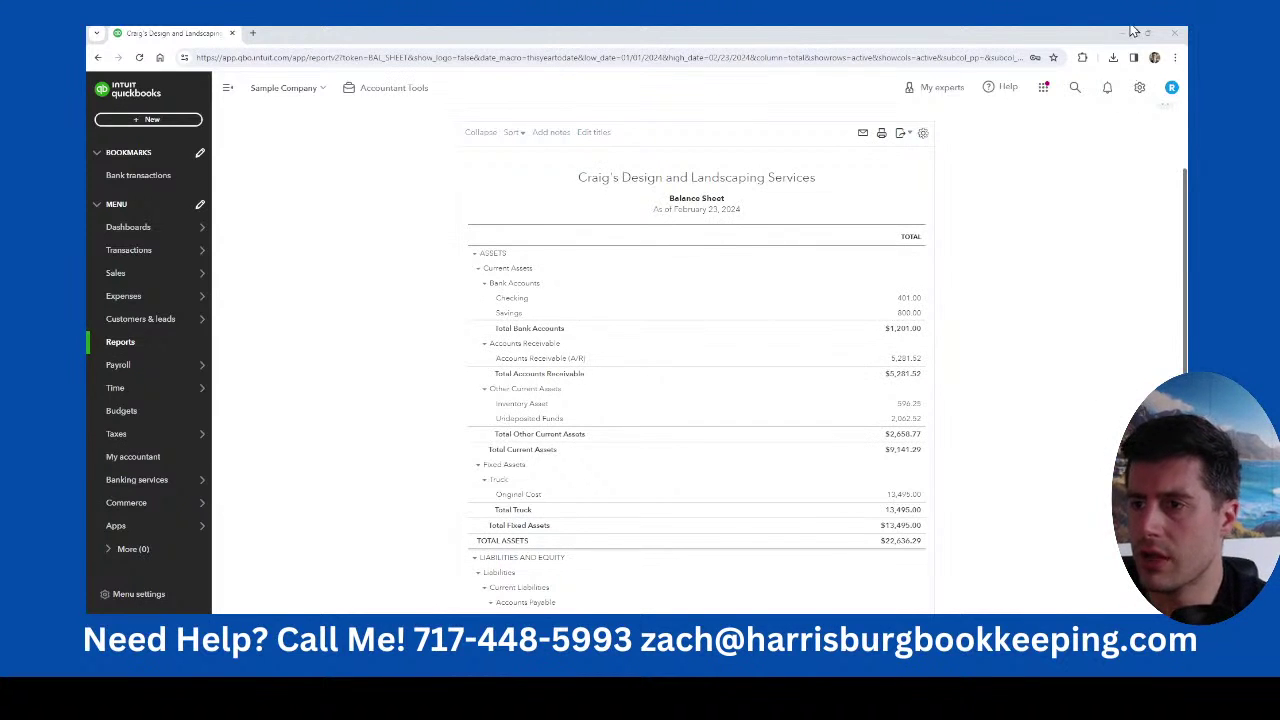
Return to the report list, search for "RECEIV" and open the Accounts receivable aging detail report.
scroll(371, 414, up, 3)
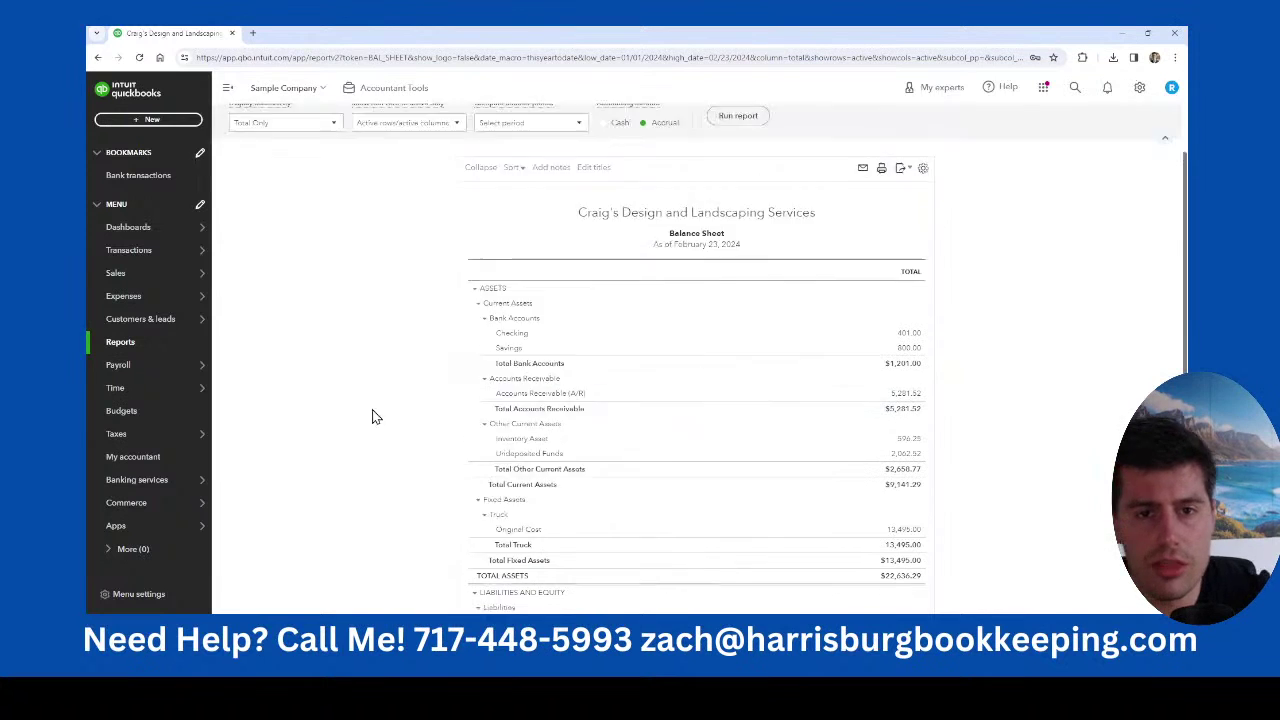
click(279, 119)
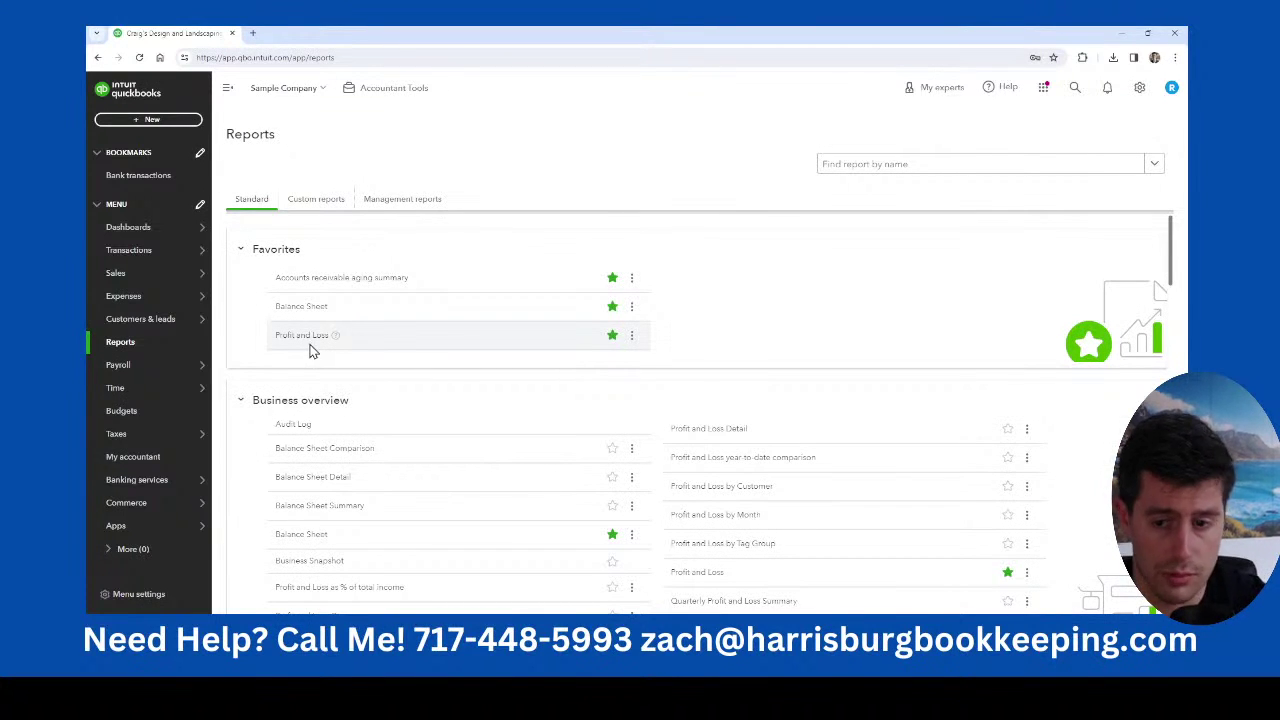
click(882, 174)
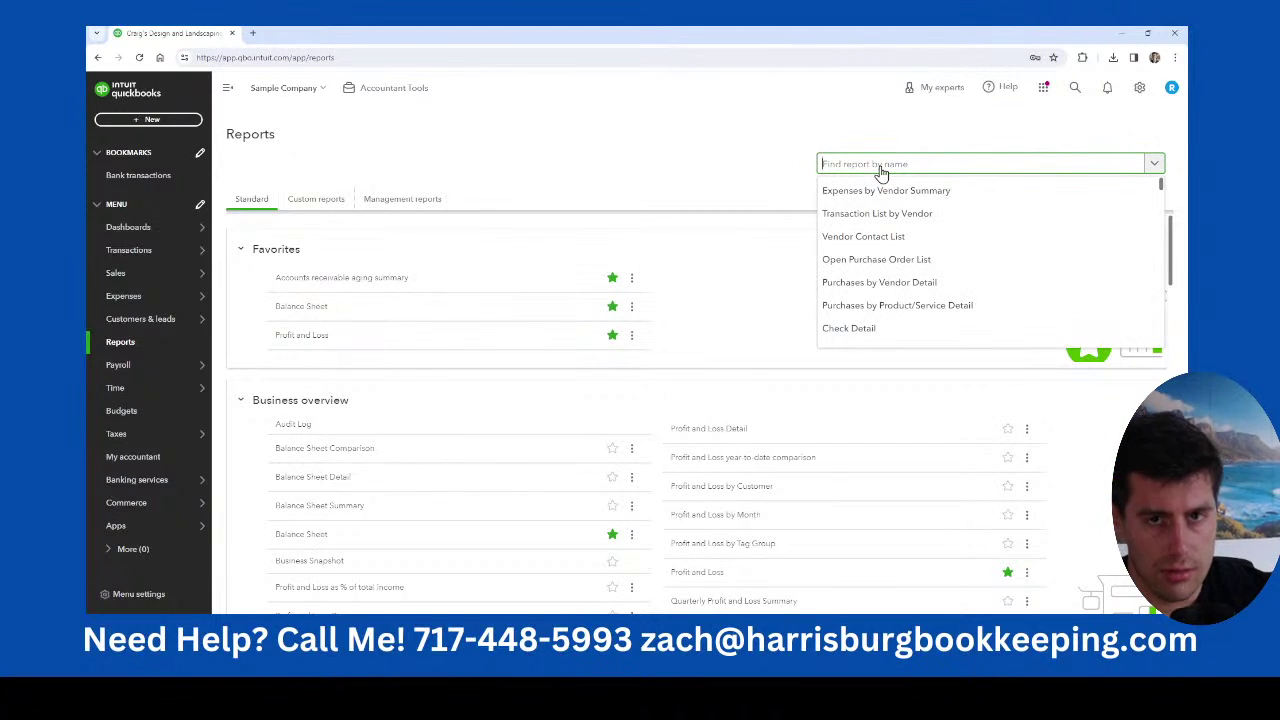
text(RE)
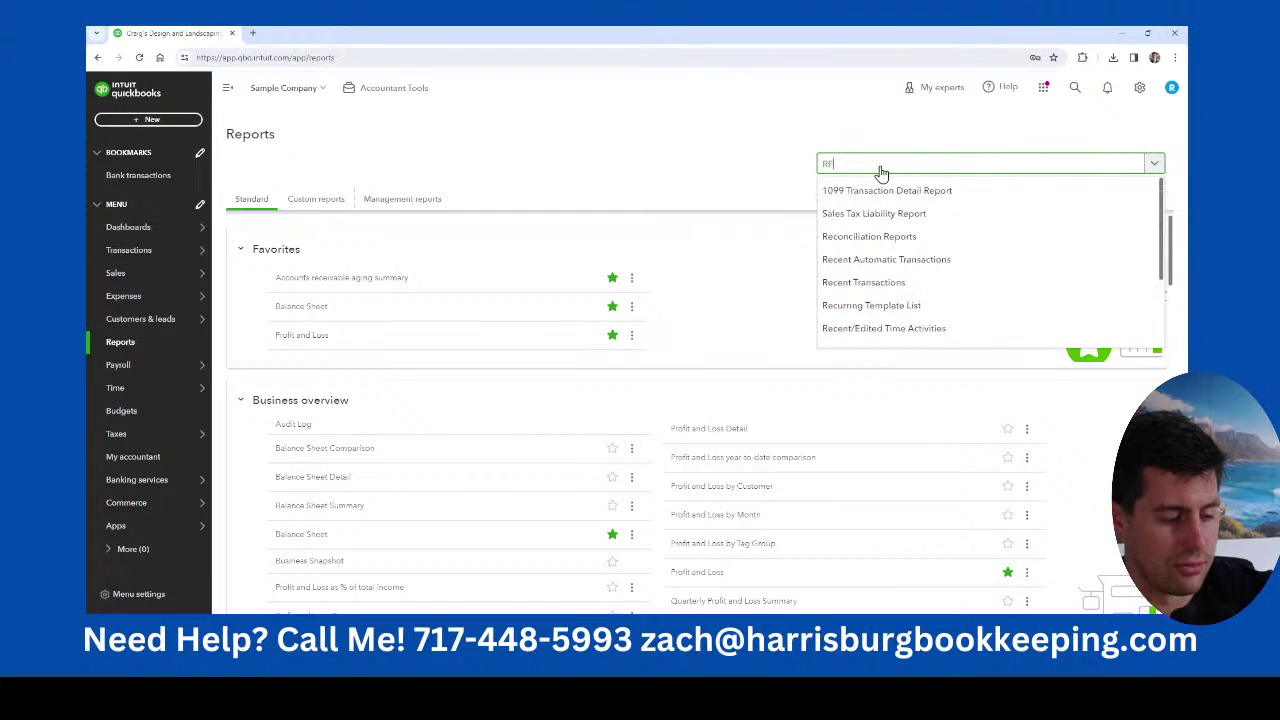
text(CIEV)
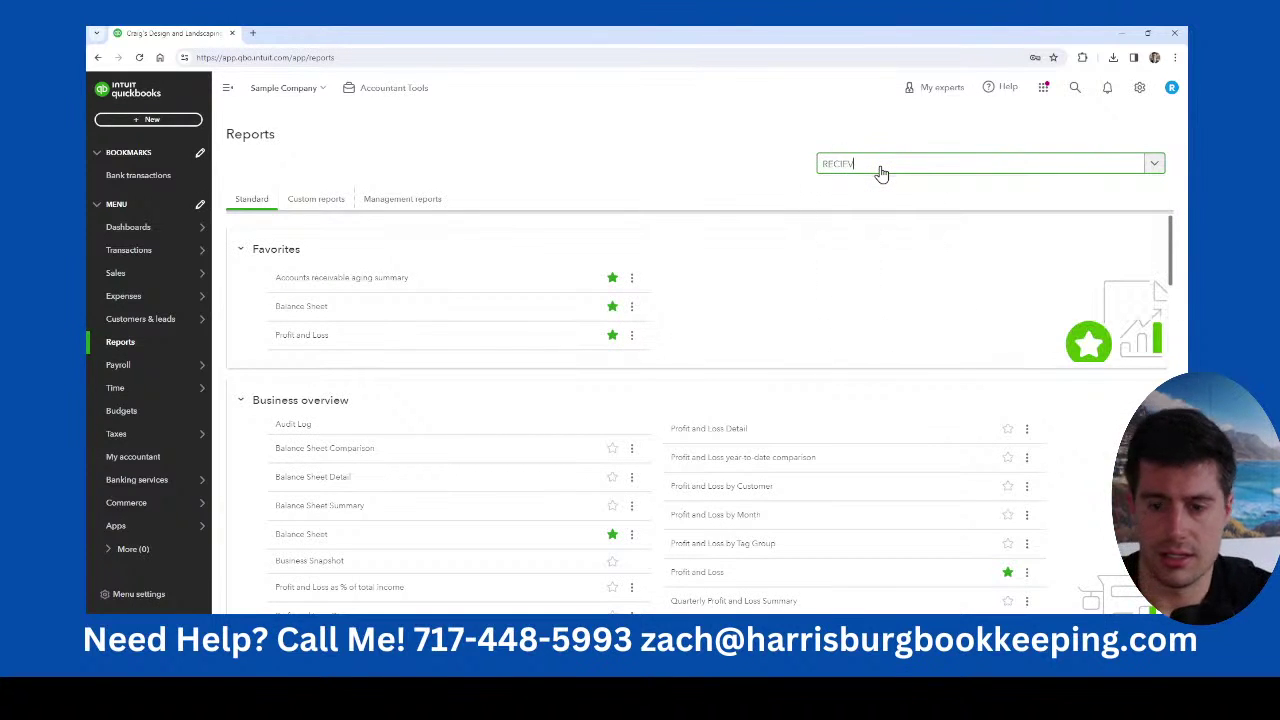
key(BackSpace)
key(BackSpace)
key(BackSpace)
text(EIV)
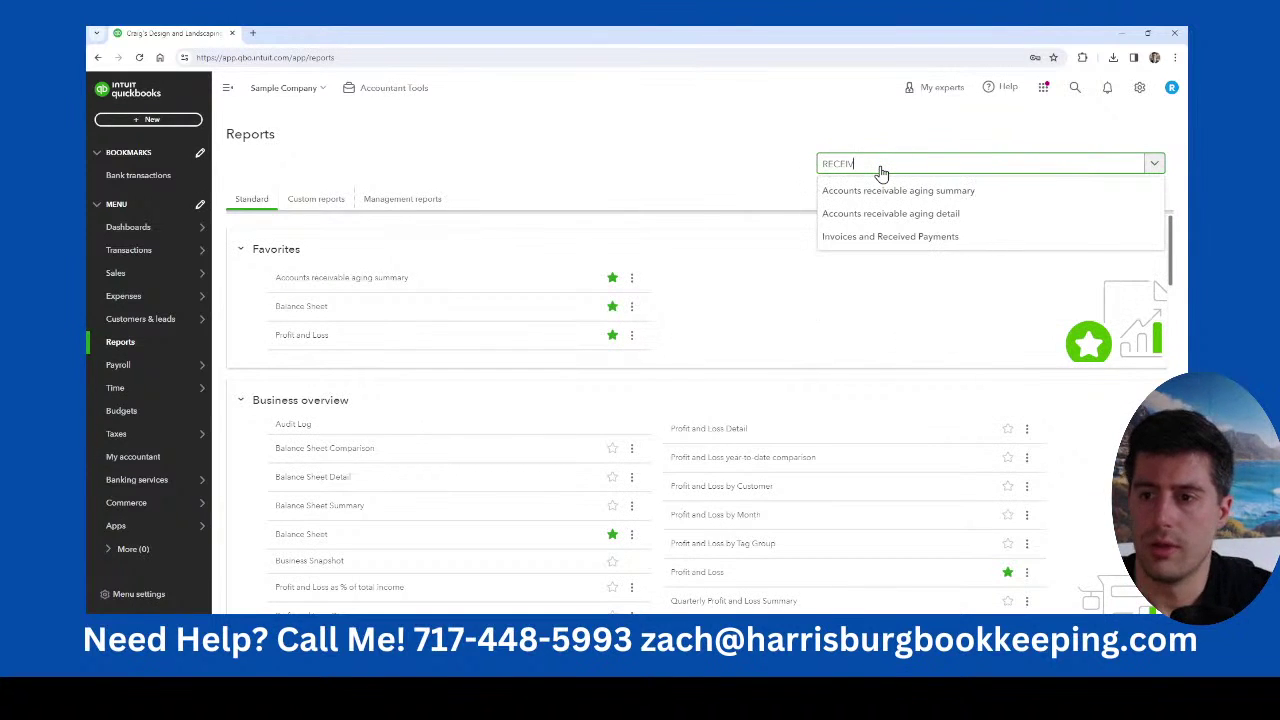
click(898, 222)
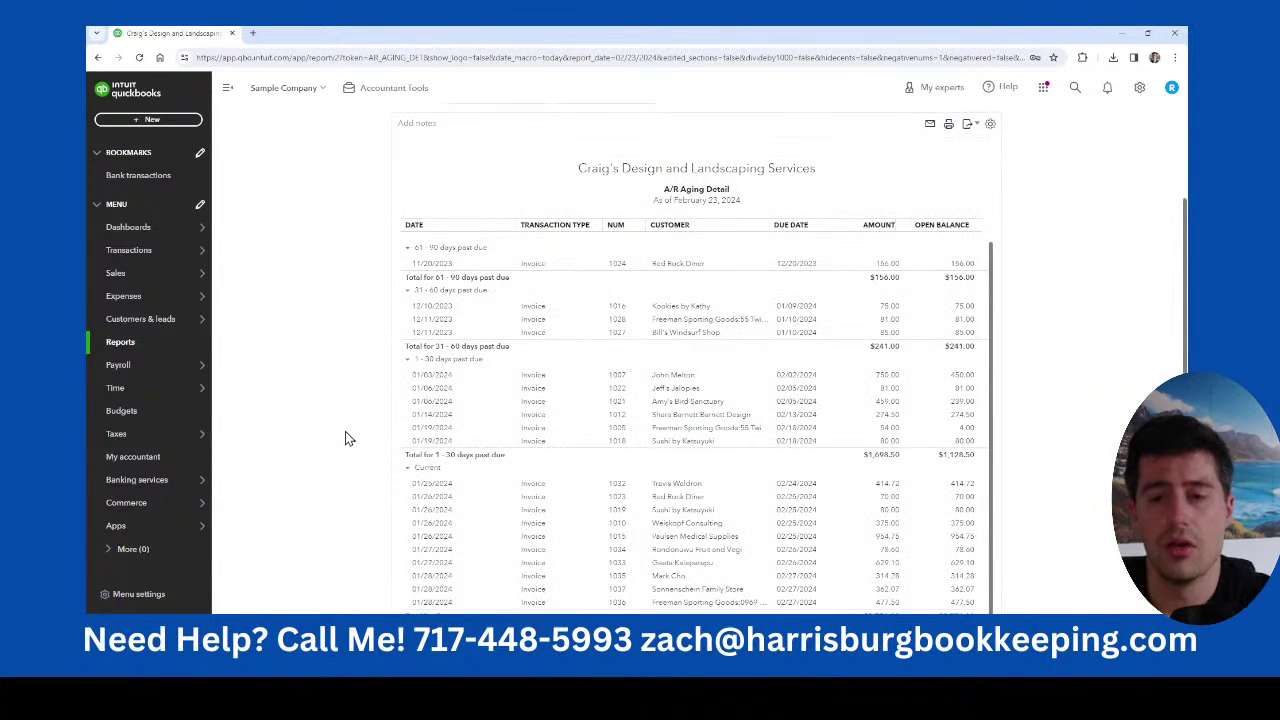
Add the Email column to the A/R Aging Detail report.
scroll(345, 432, up, 1)
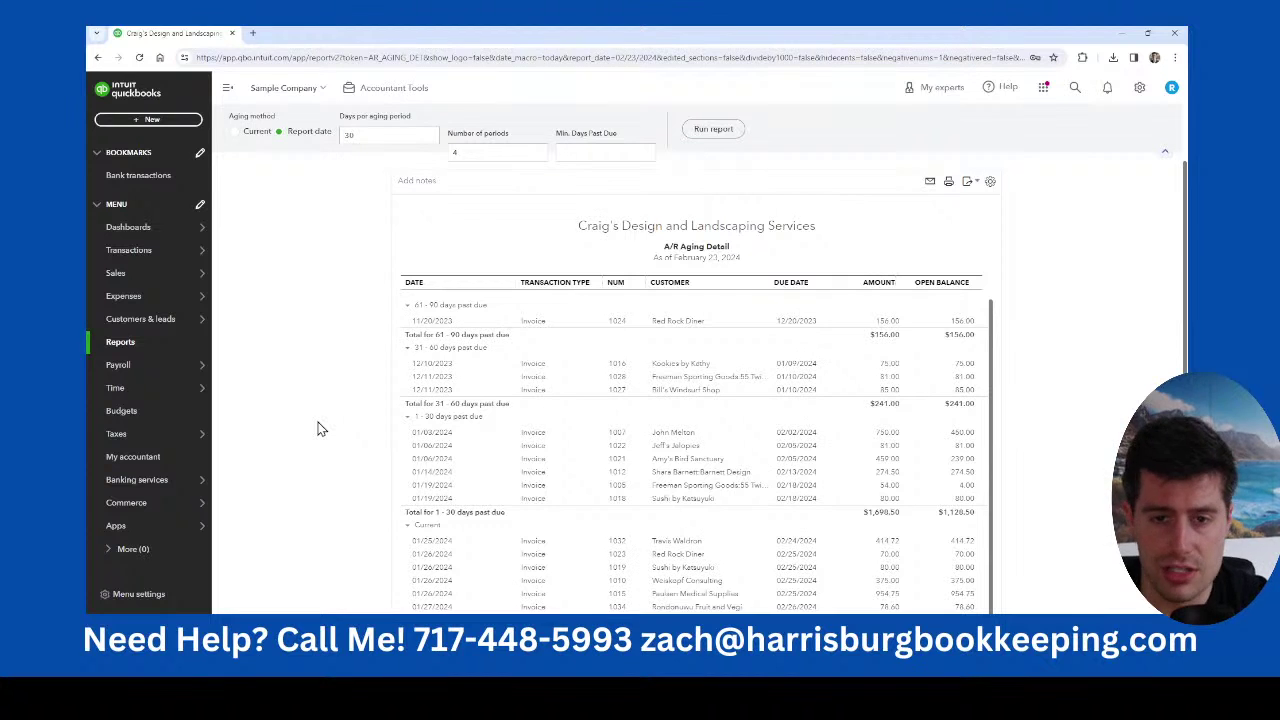
scroll(727, 412, down, 2)
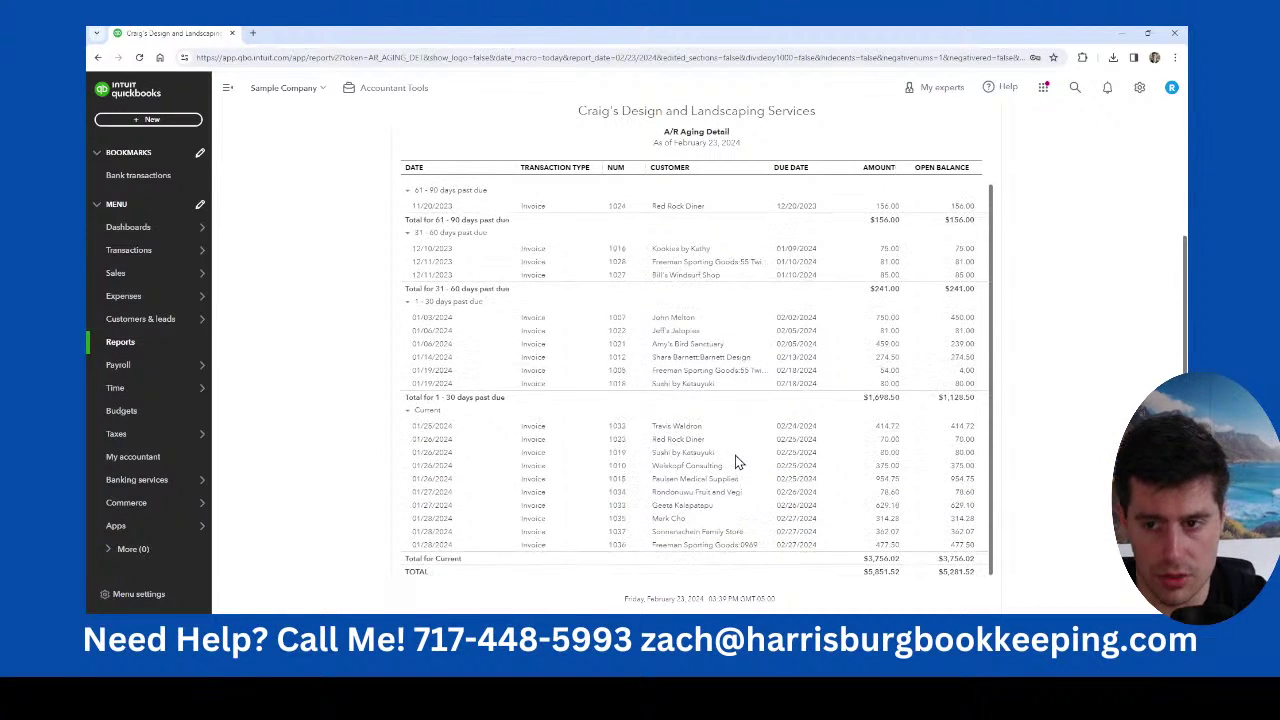
scroll(857, 352, up, 3)
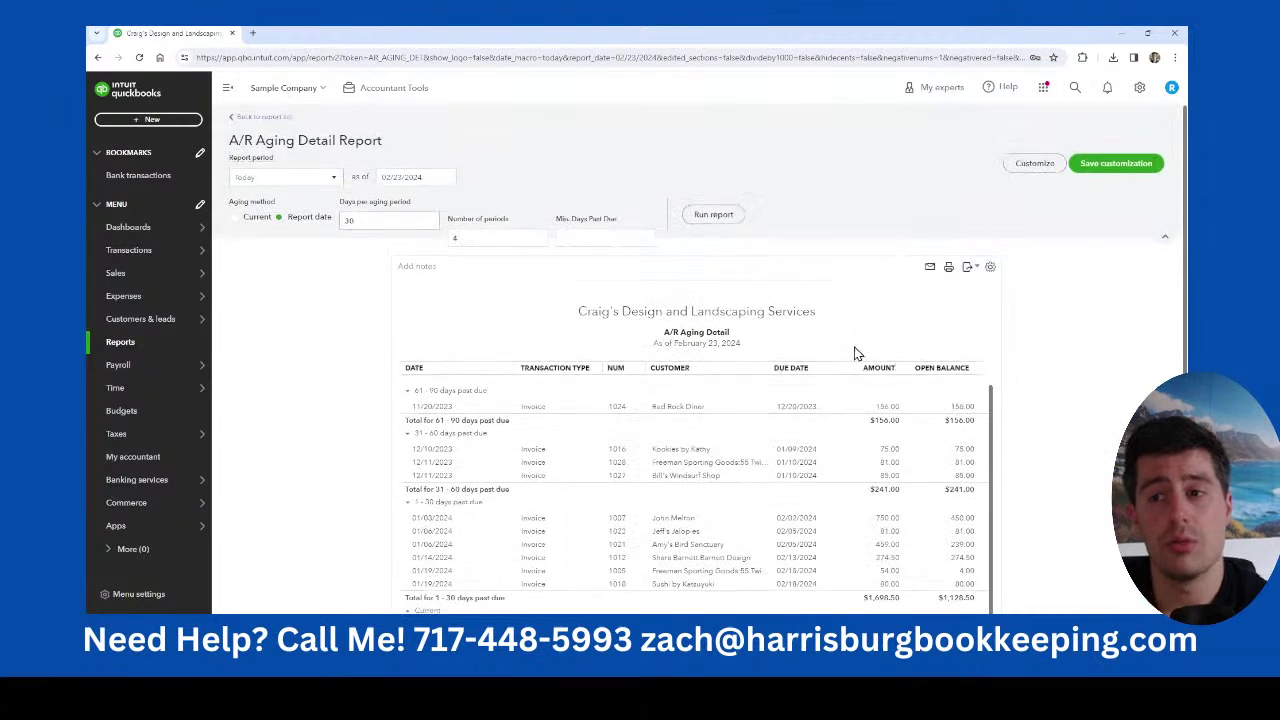
click(989, 269)
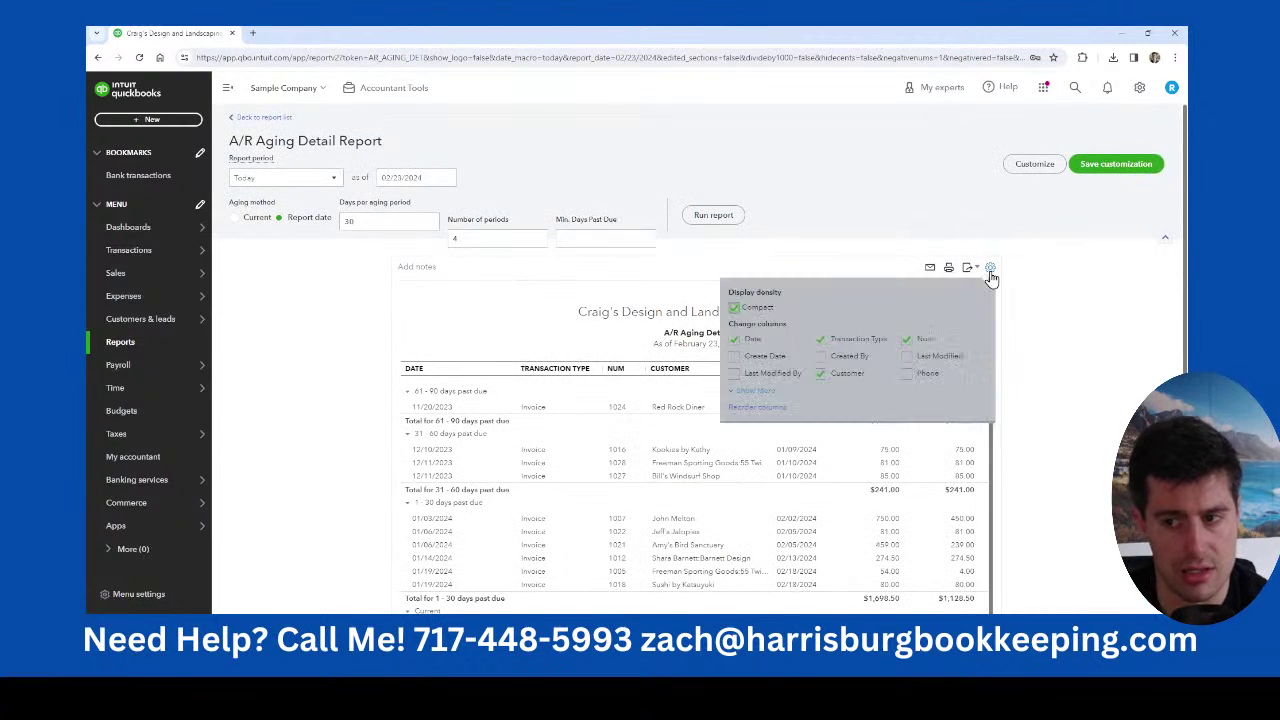
click(750, 392)
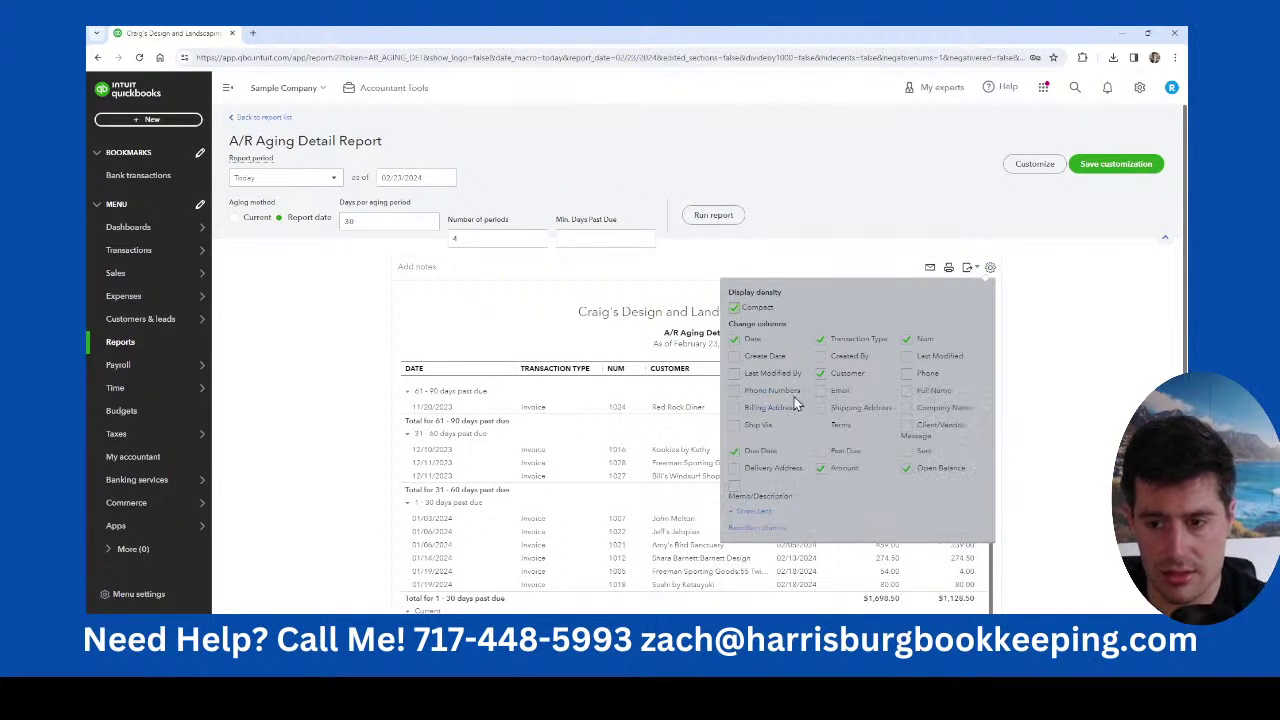
click(823, 392)
click(1056, 336)
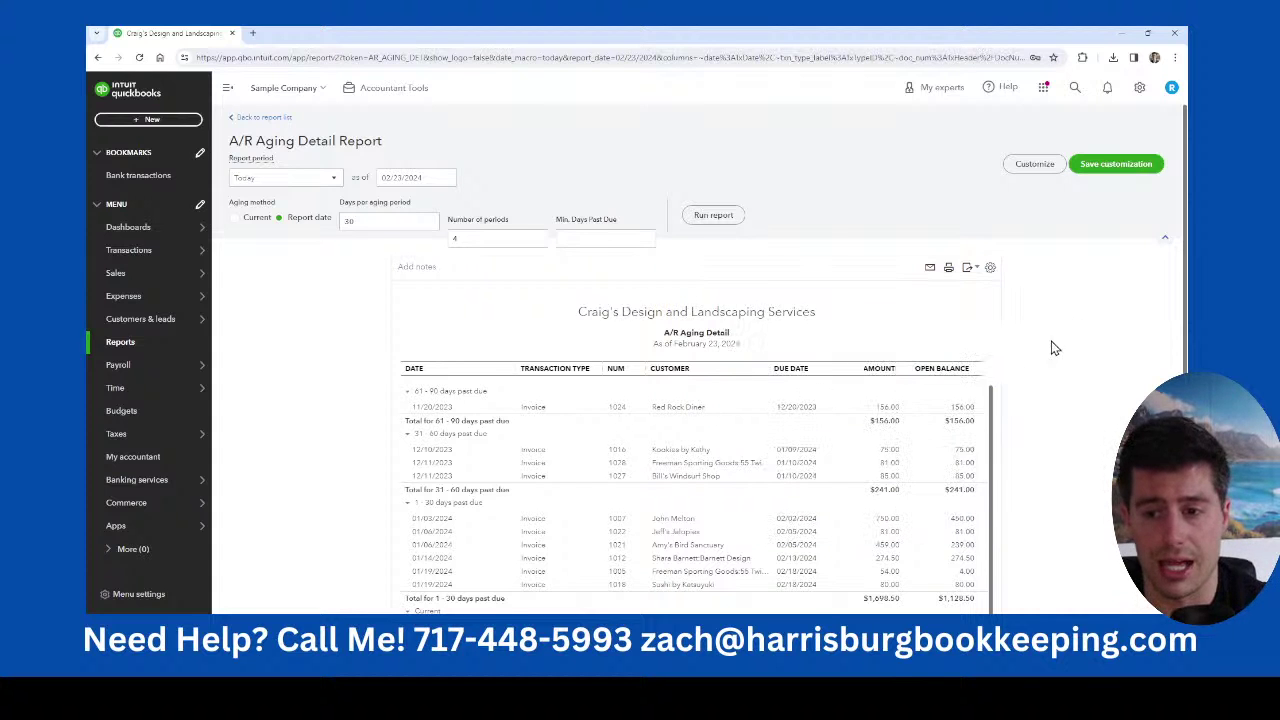
scroll(1051, 347, down, 2)
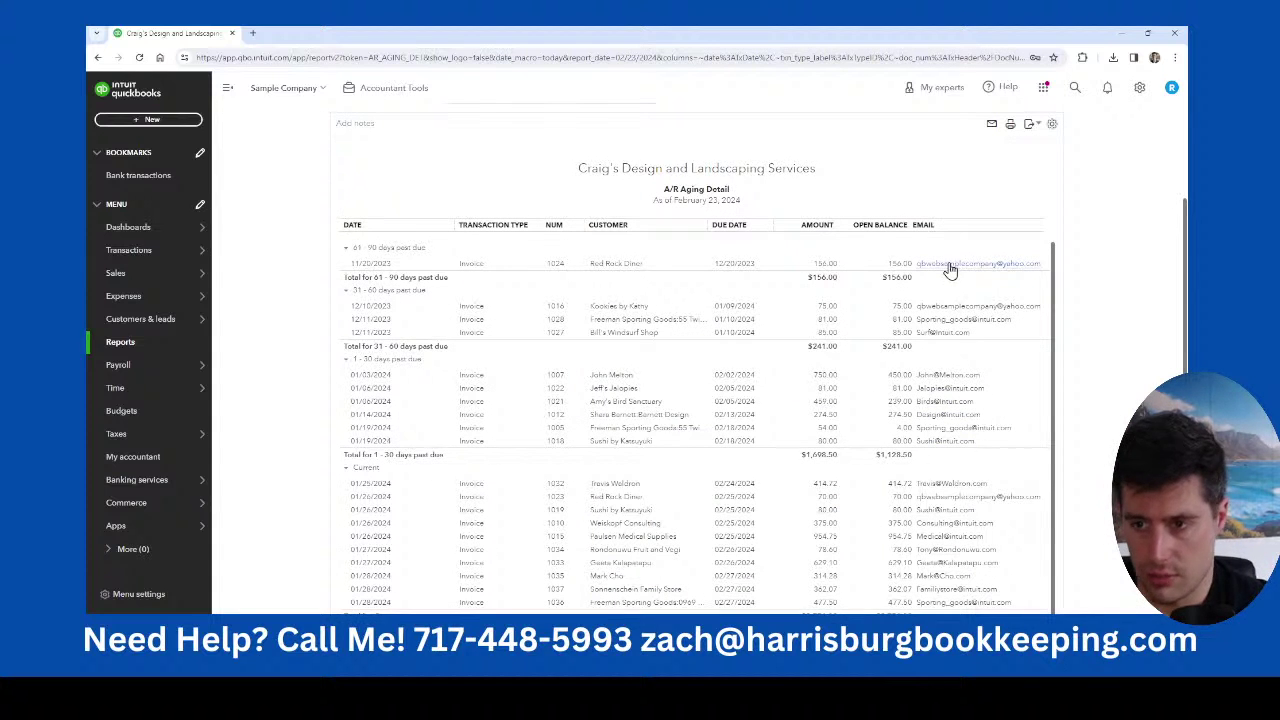
Look over the optional columns available for the A/R Aging Detail report.
scroll(963, 446, up, 2)
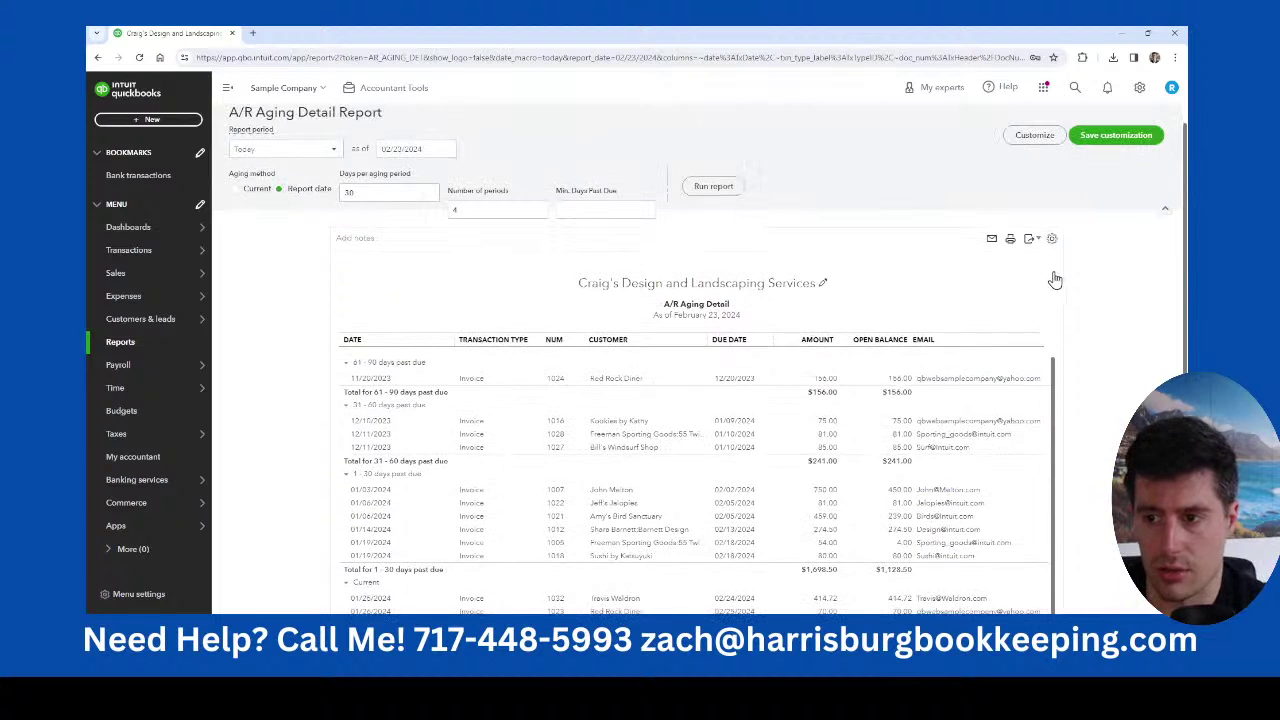
click(1051, 239)
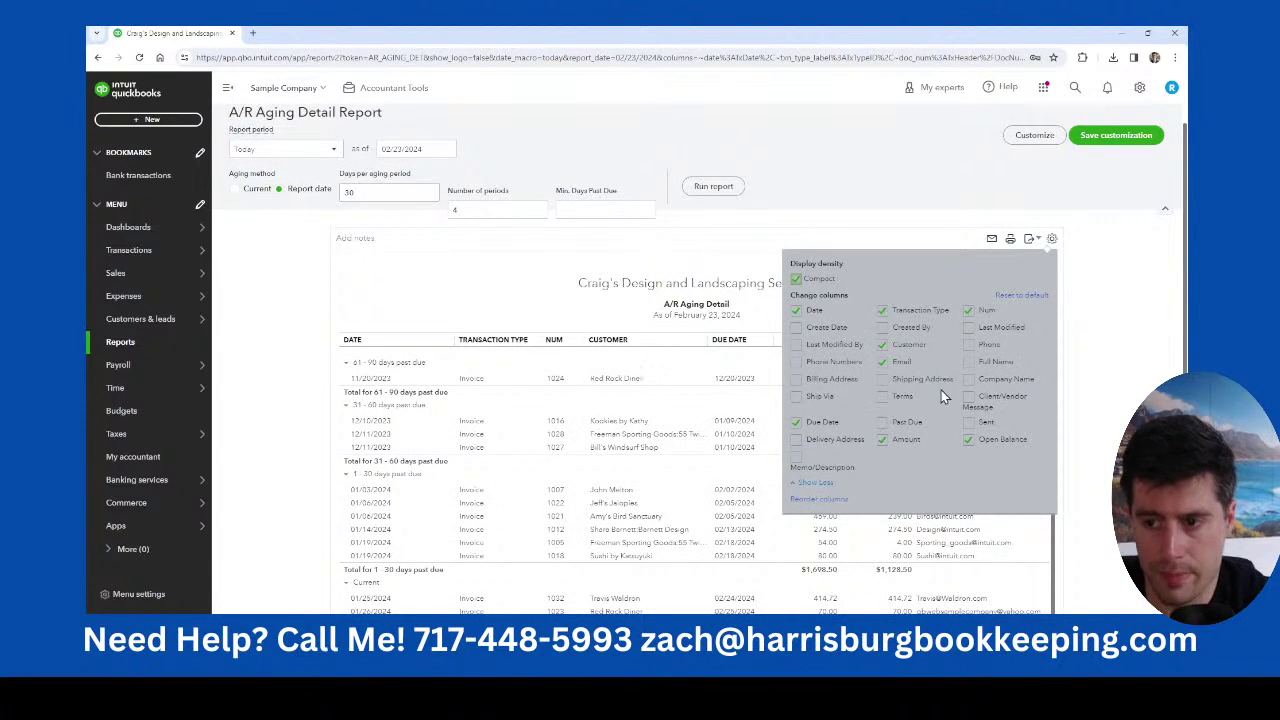
click(1083, 357)
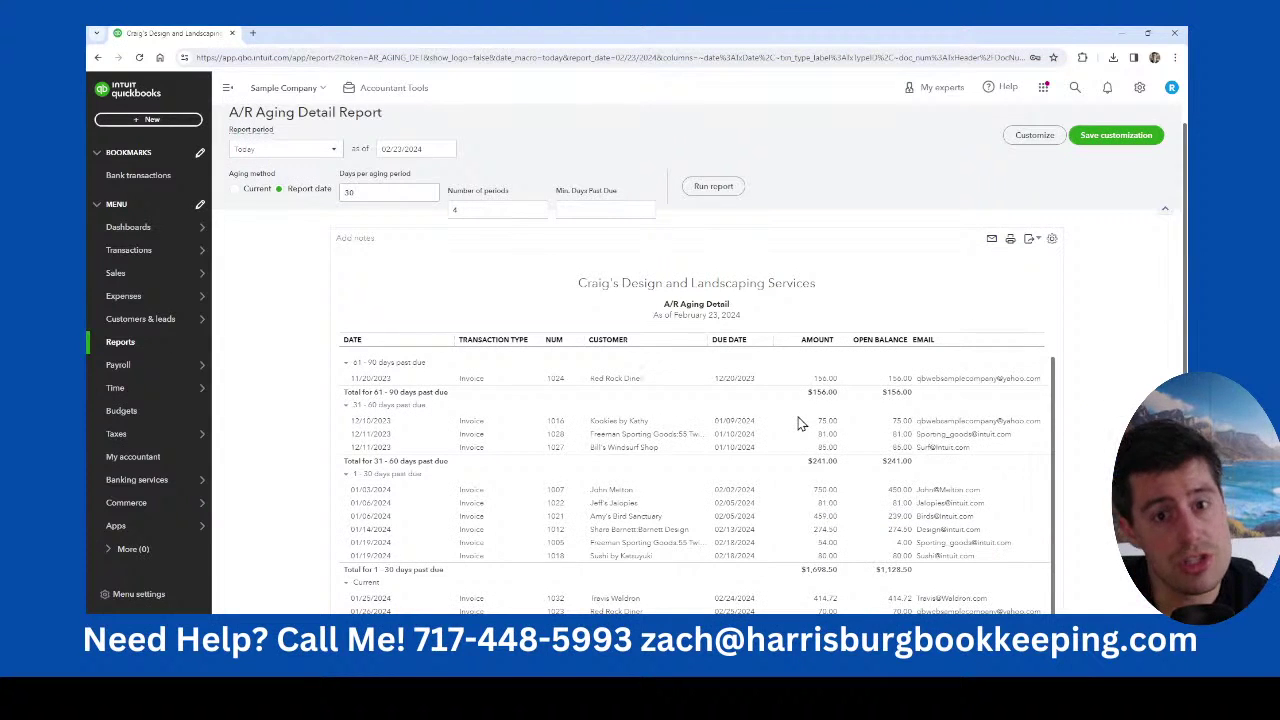
Examine the open invoices by aging period in the A/R Aging Detail report and look over its export options.
scroll(295, 465, down, 1)
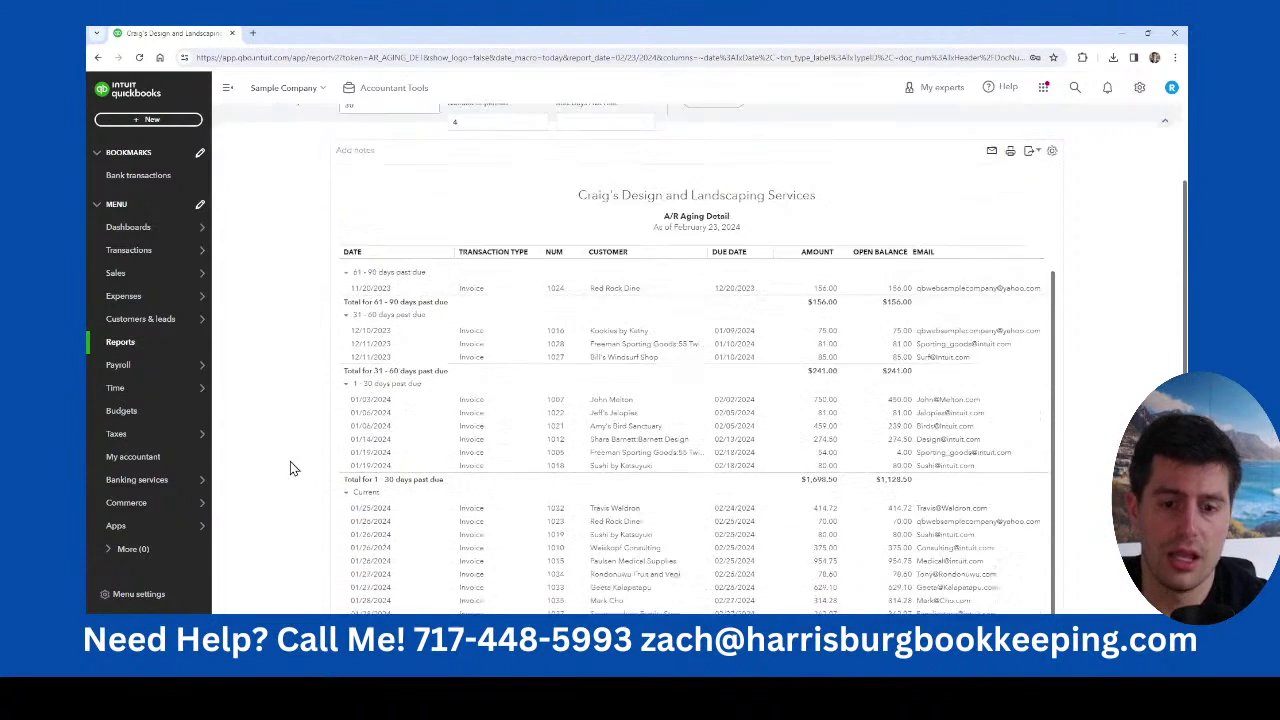
scroll(292, 468, down, 2)
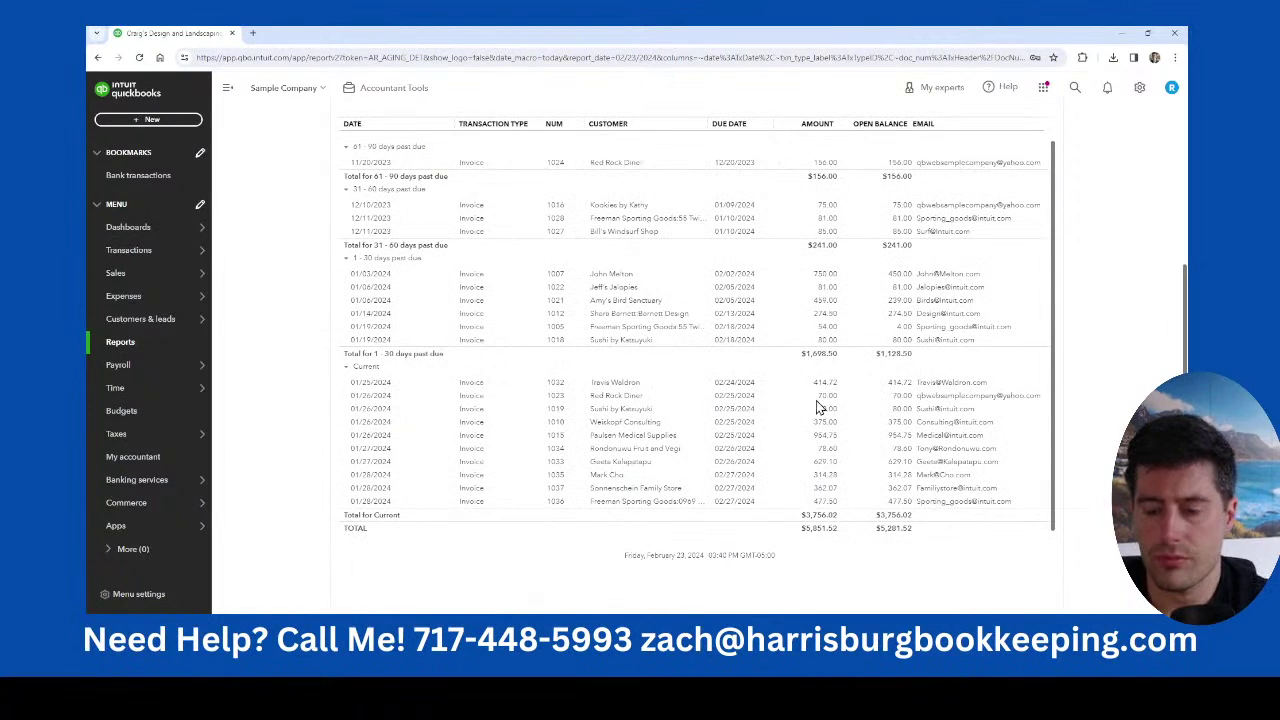
scroll(560, 420, up, 2)
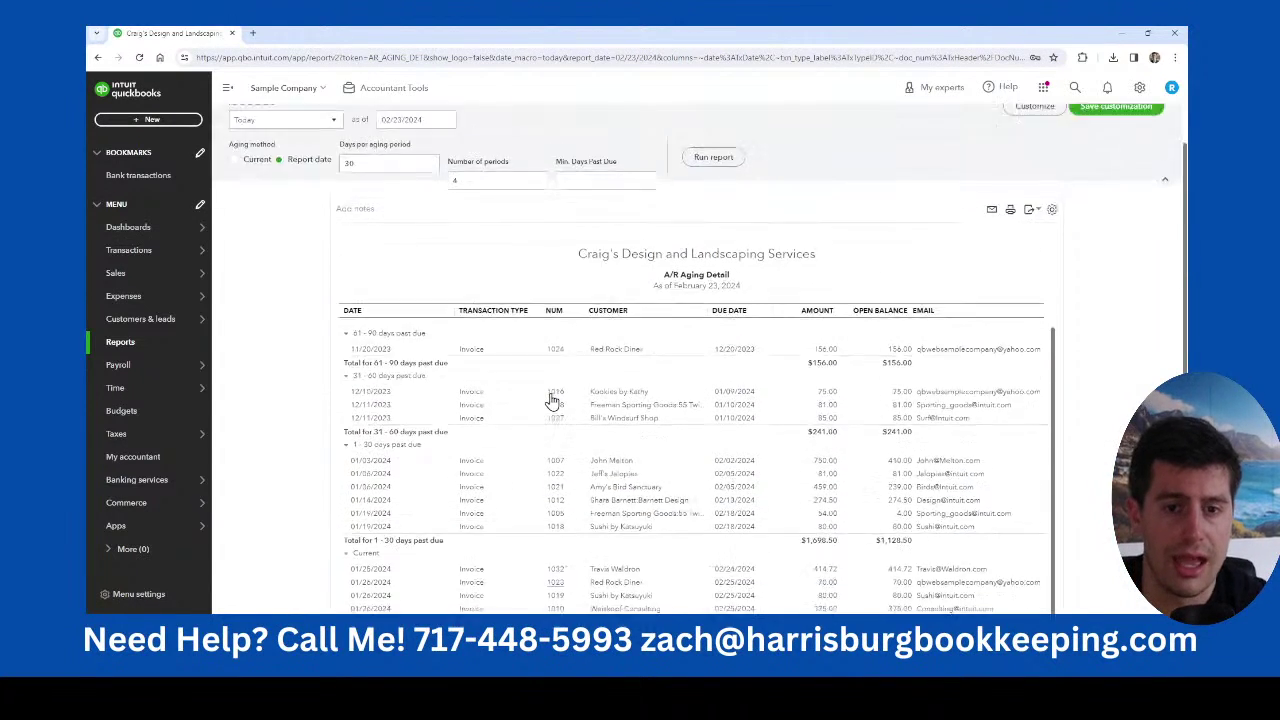
scroll(552, 401, up, 1)
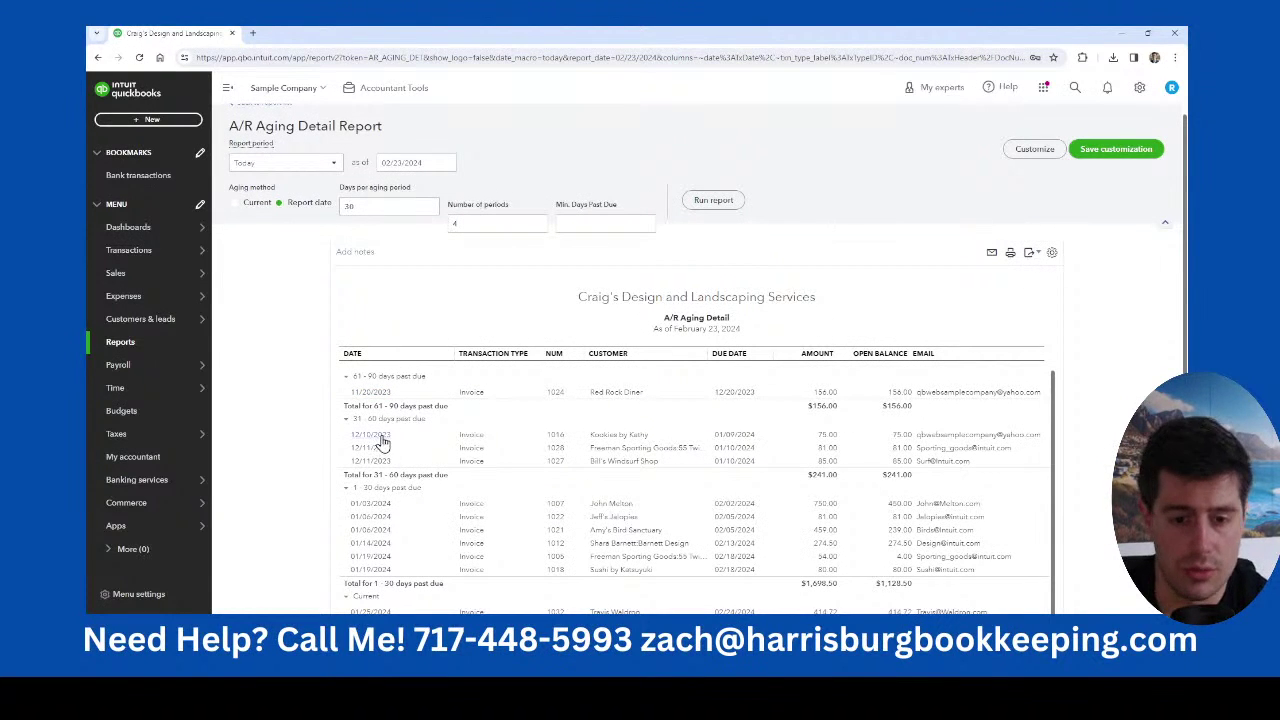
scroll(614, 472, down, 1)
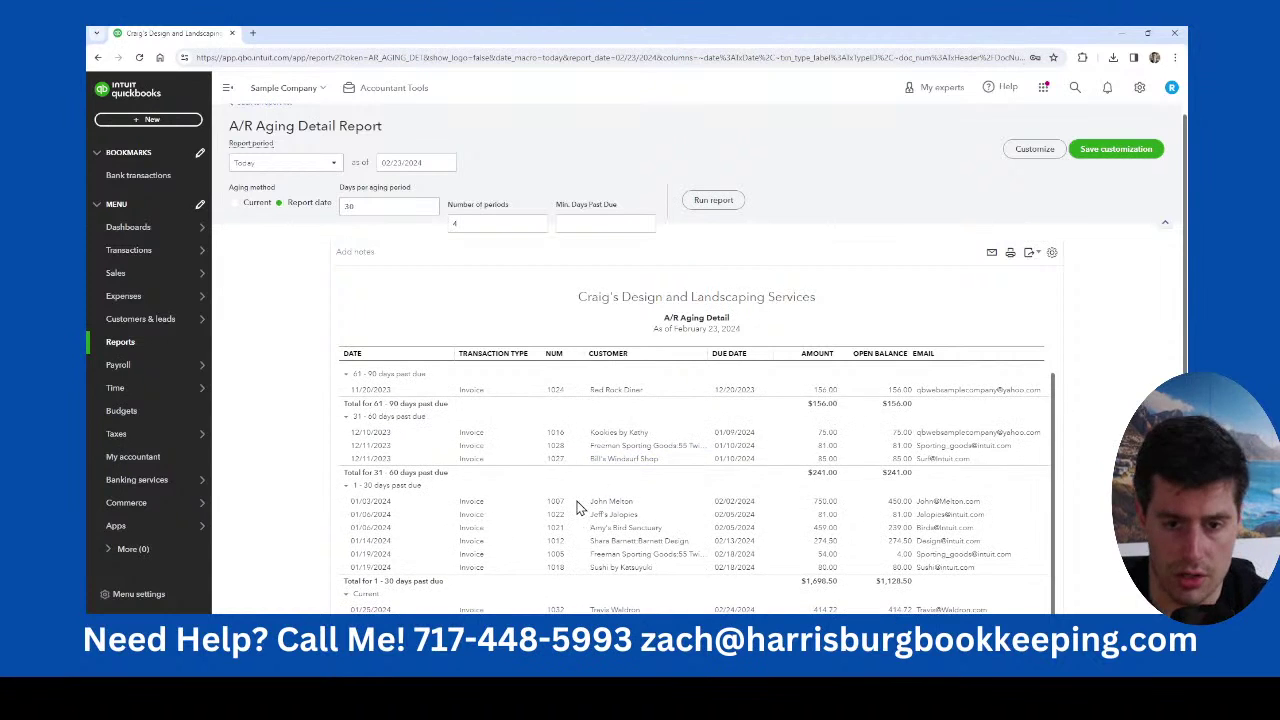
scroll(573, 502, down, 2)
scroll(297, 329, up, 3)
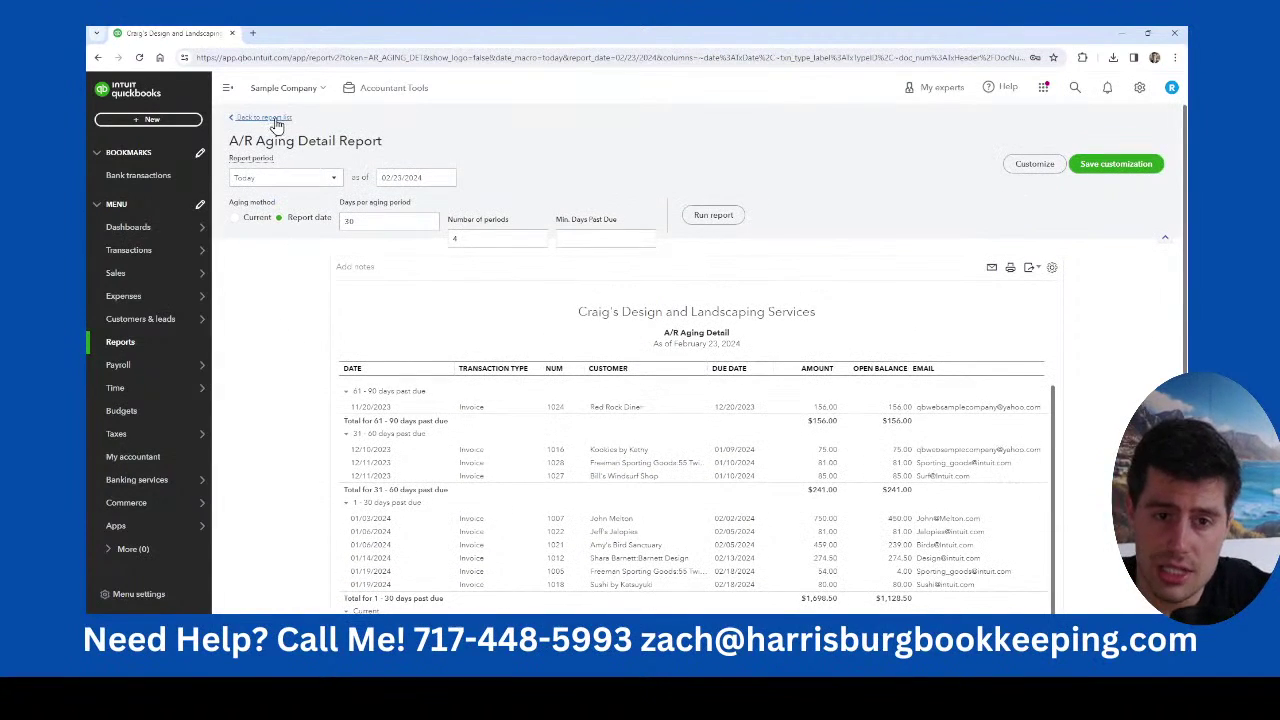
click(1029, 268)
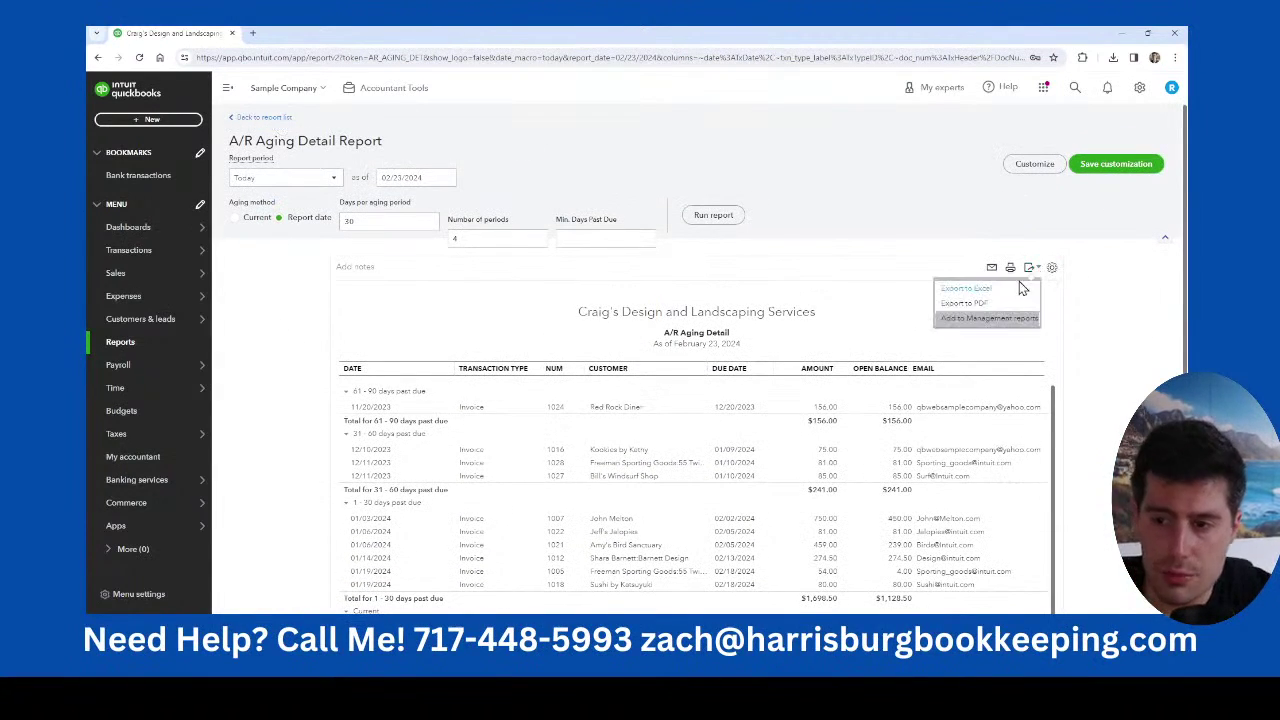
From the report list, search for "PAYABLE", open the Accounts payable aging detail report and examine its open bills by aging period.
click(262, 117)
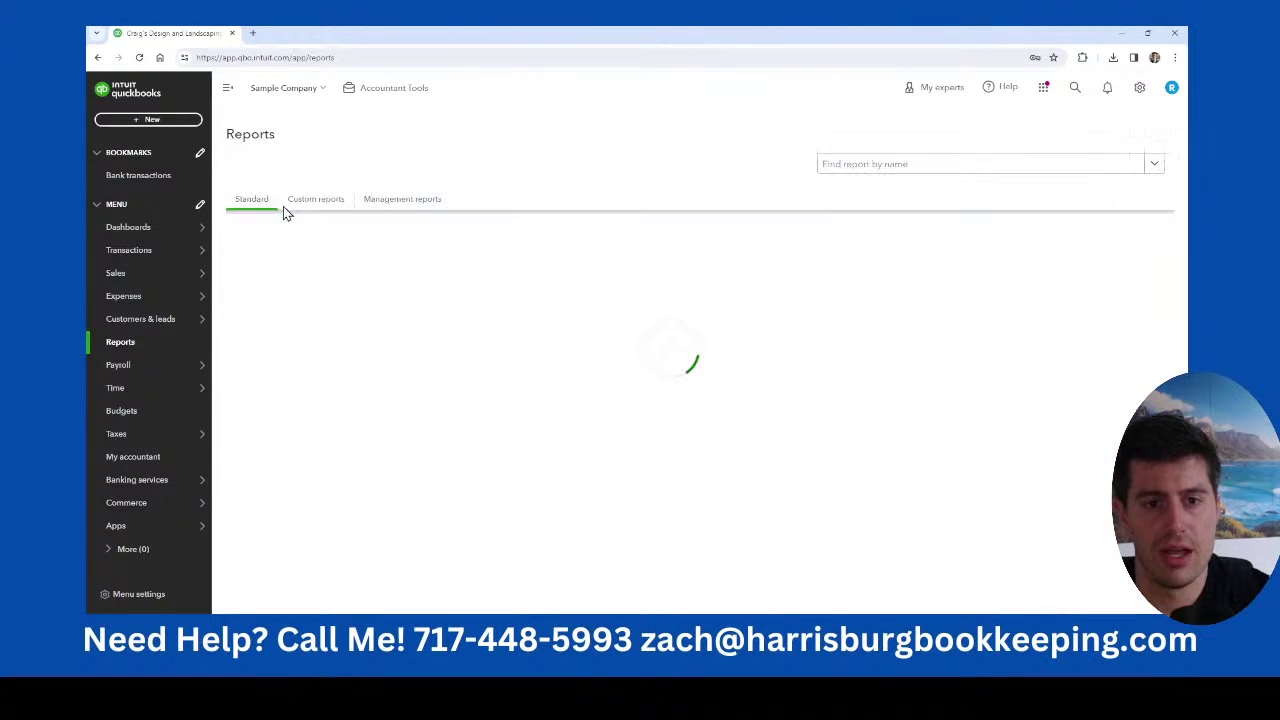
click(900, 166)
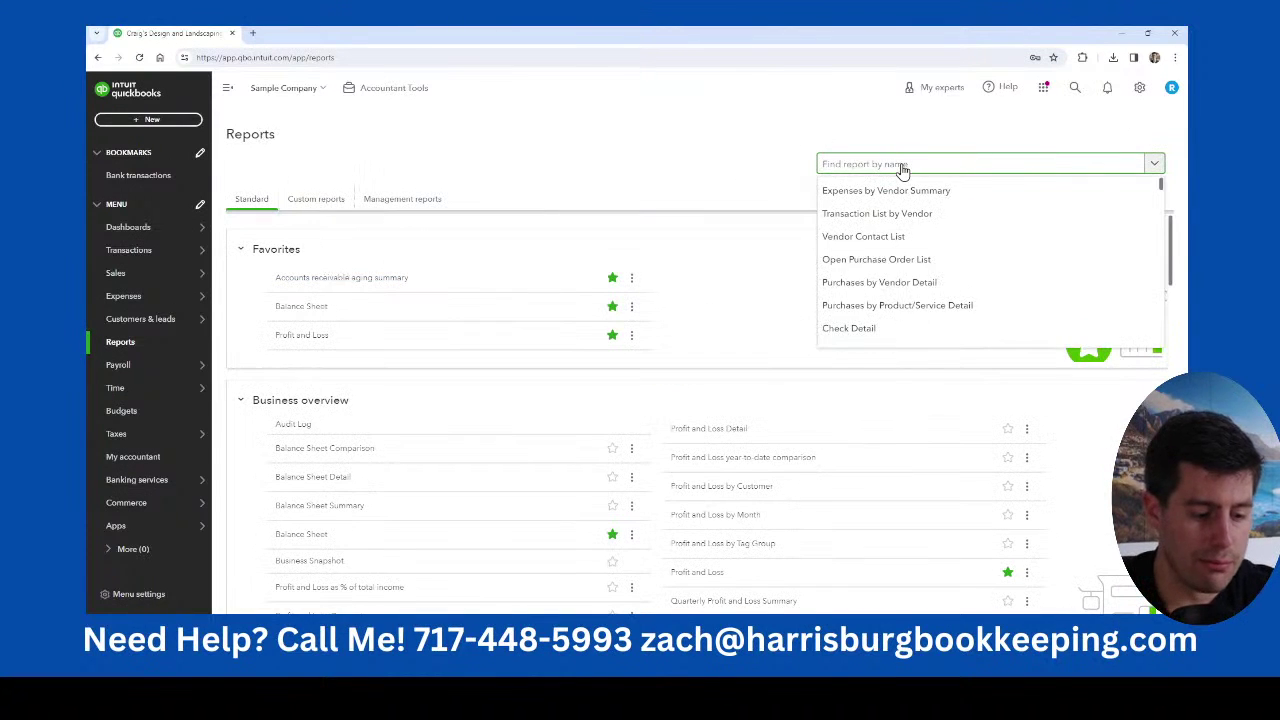
text(PAYABLE)
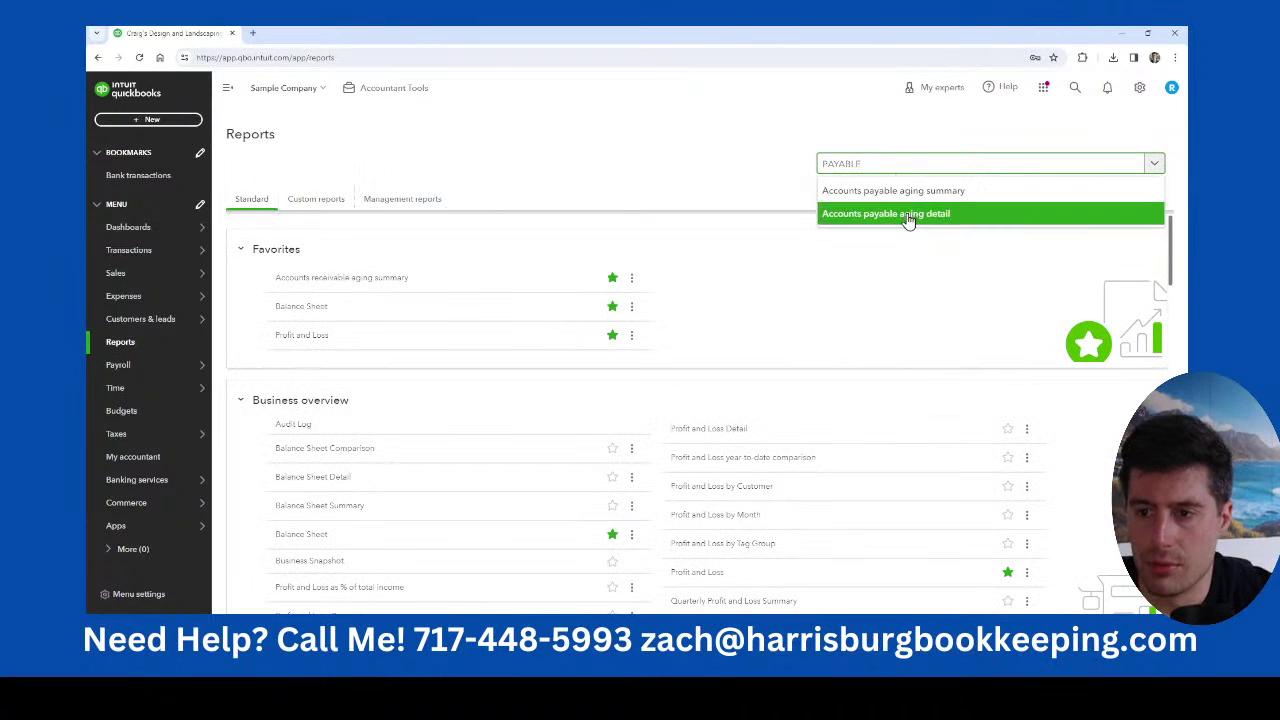
click(908, 214)
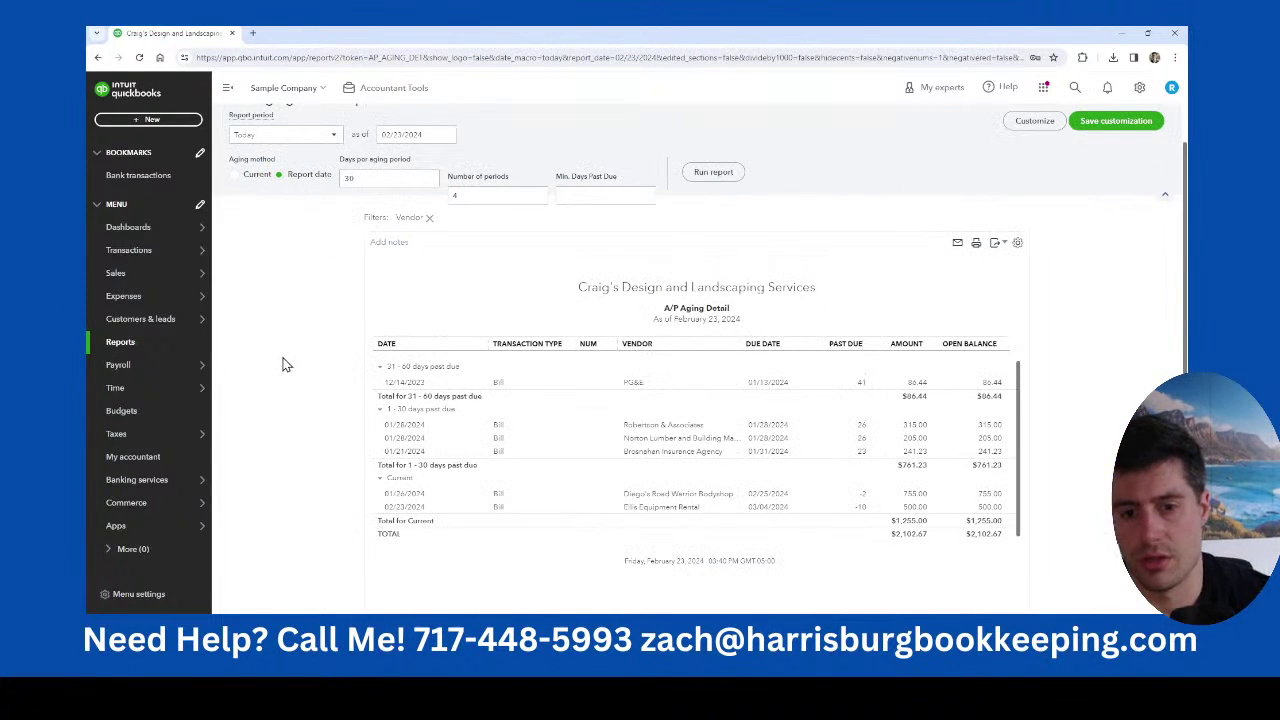
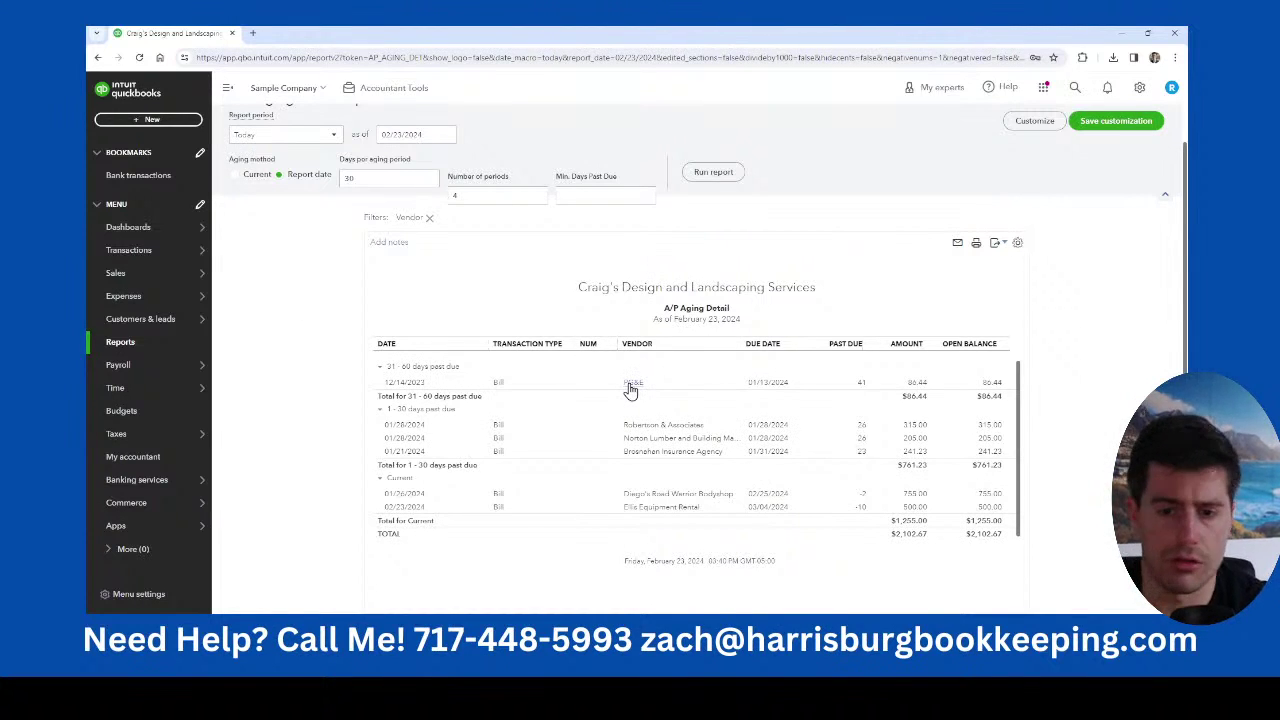
scroll(290, 455, up, 1)
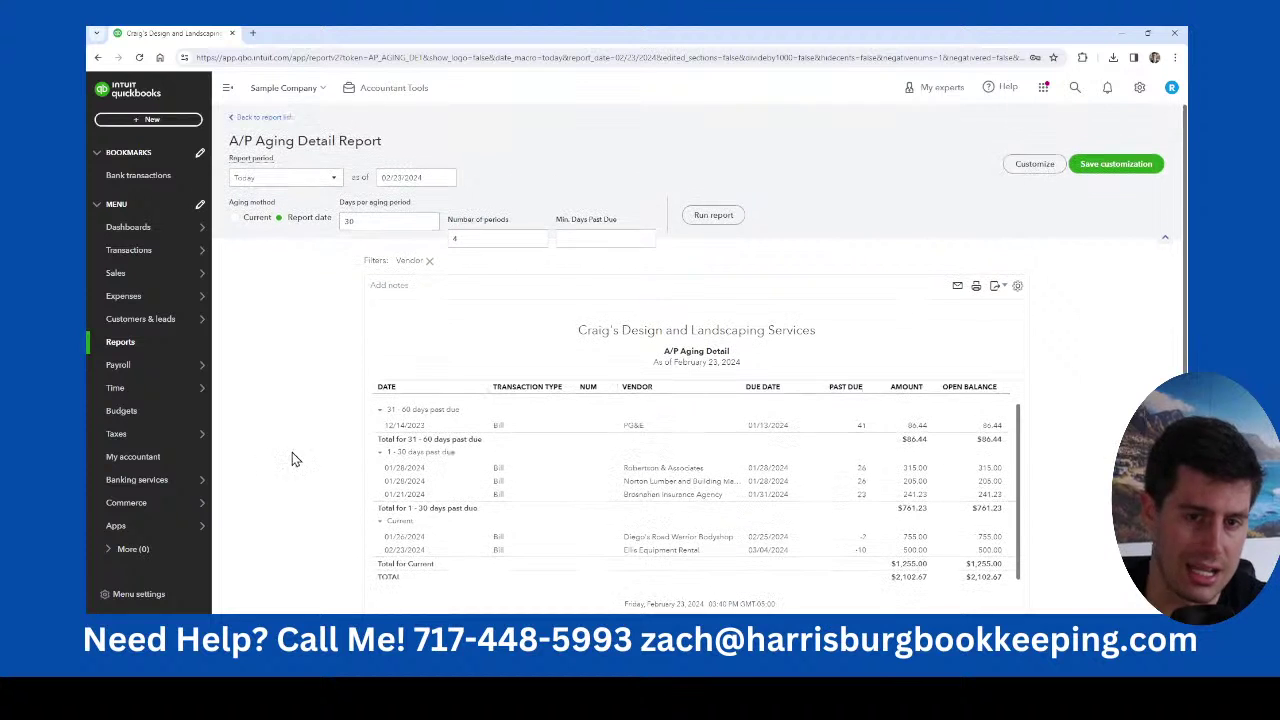
click(262, 117)
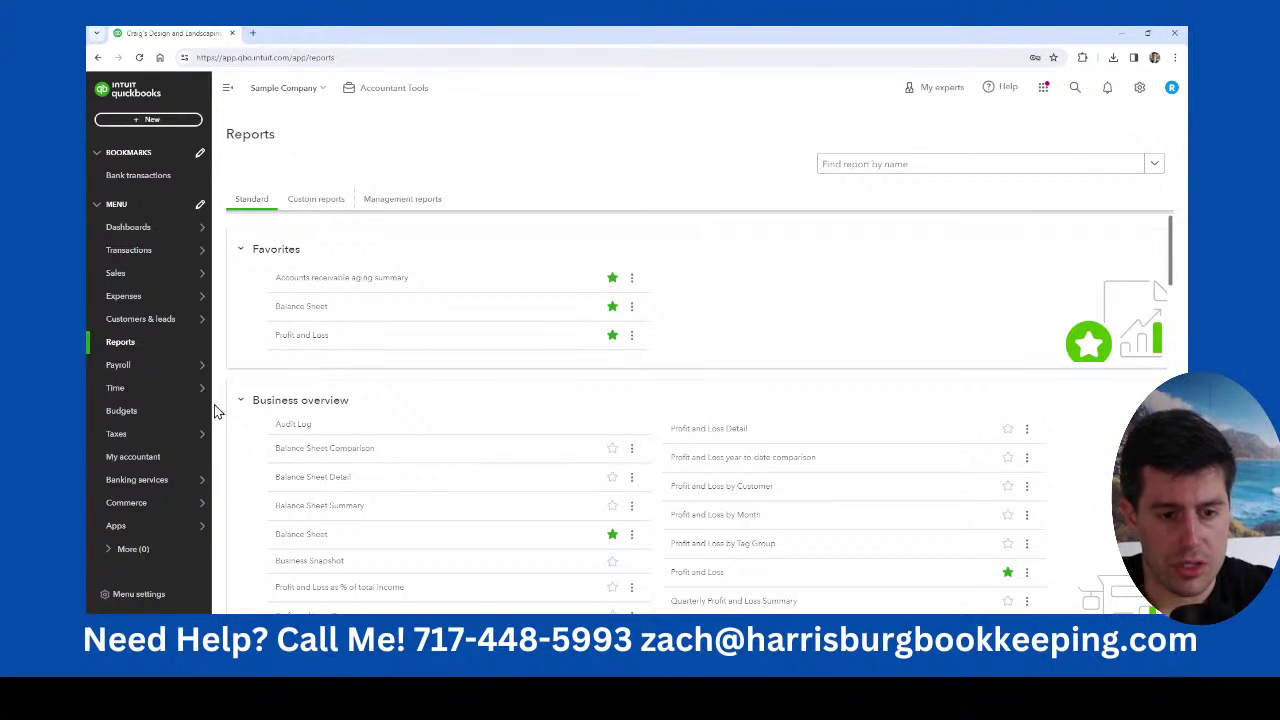
Create a new journal entry dated 01/31/2024 and start its first line.
mouse_move(203, 438)
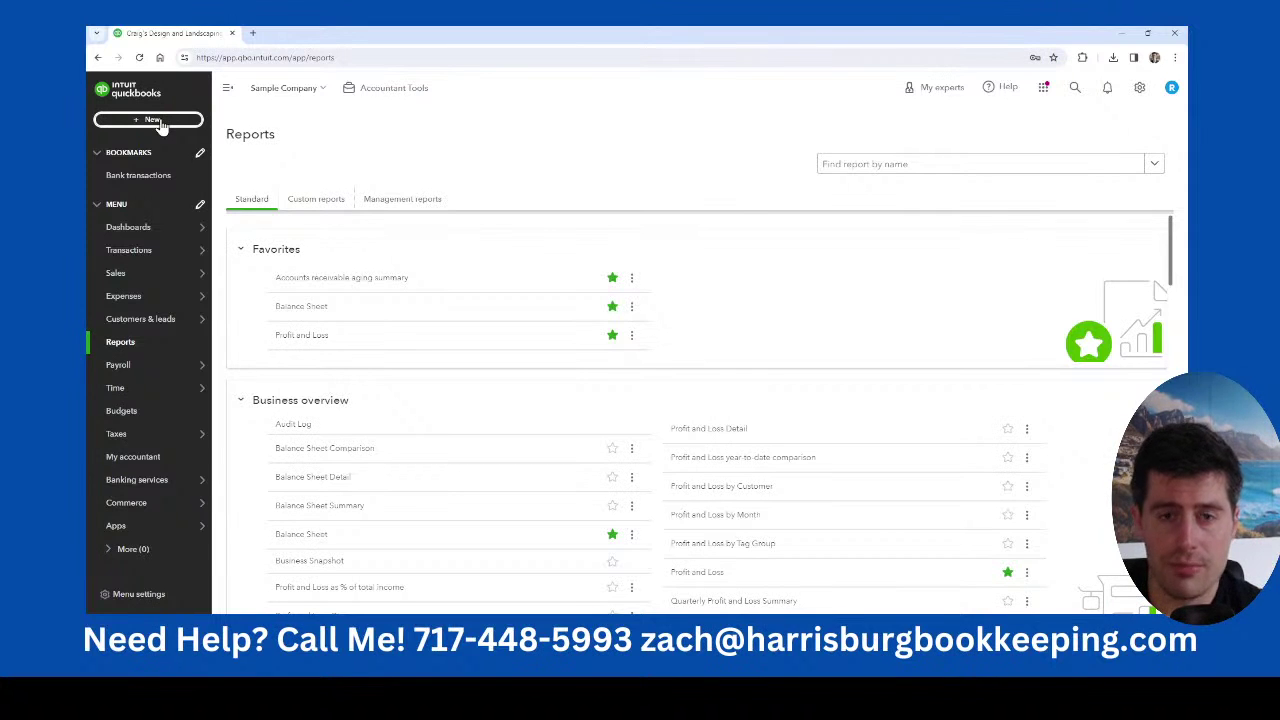
click(160, 120)
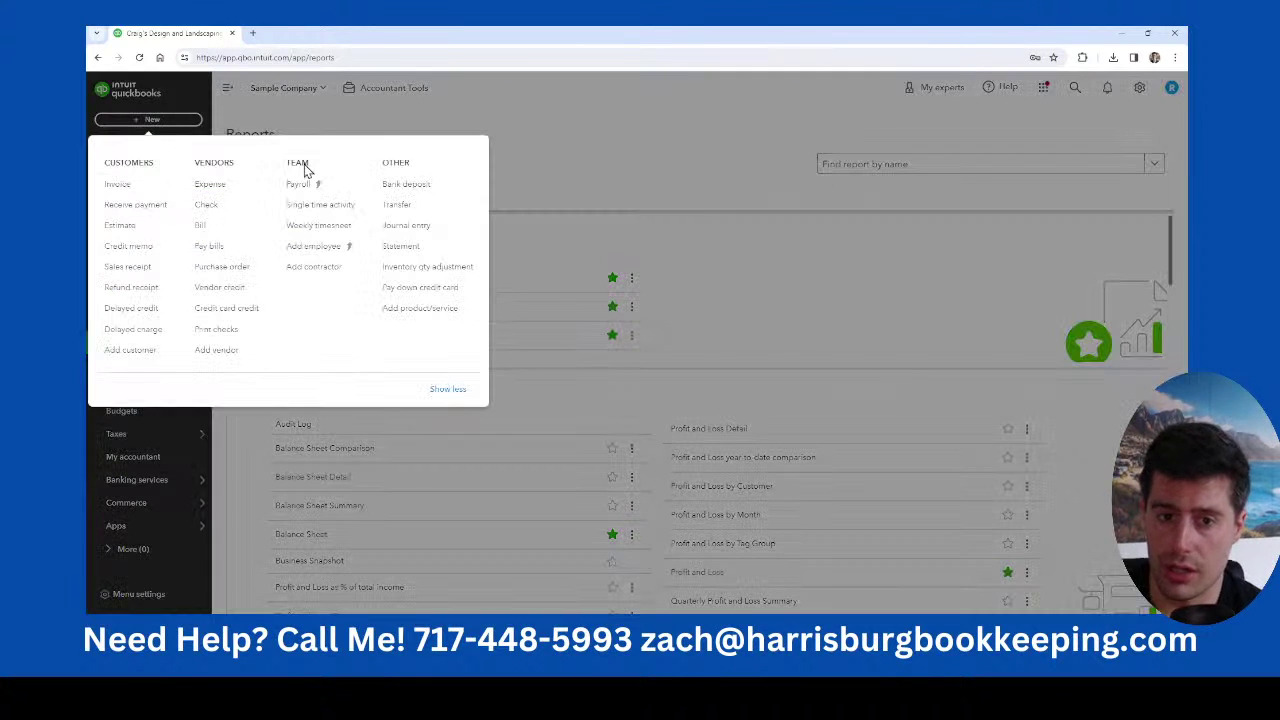
click(432, 239)
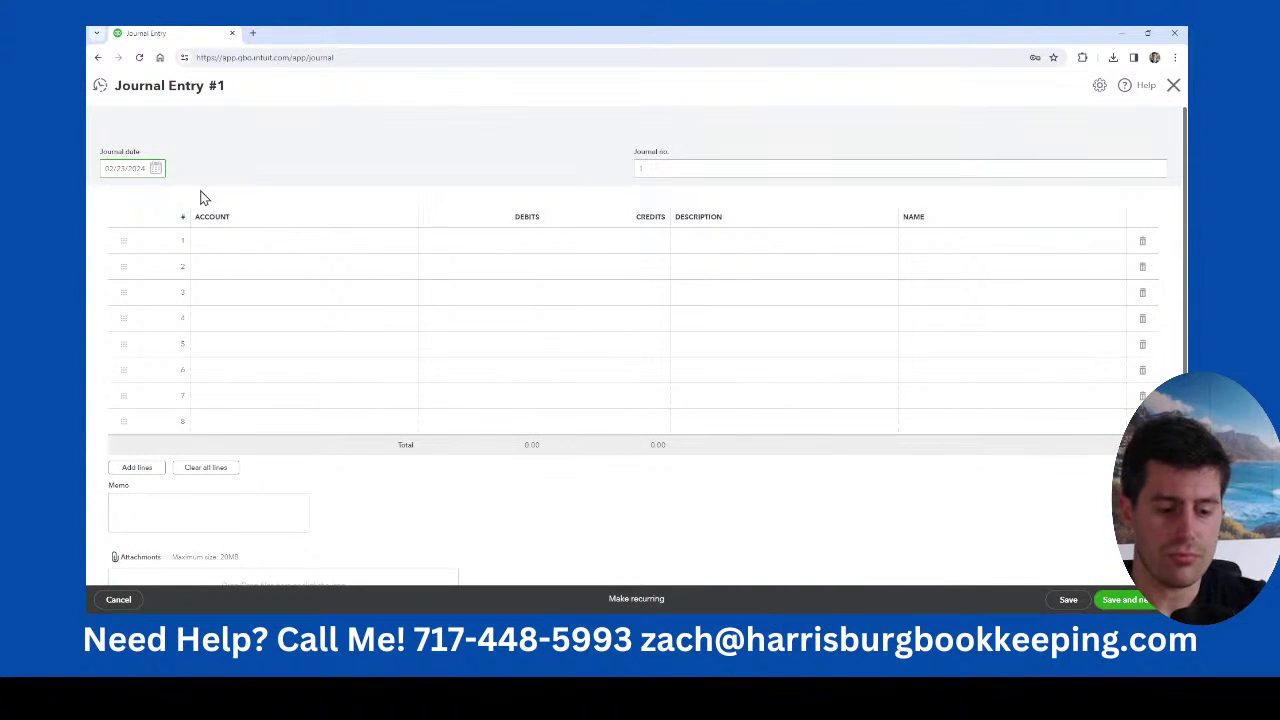
key(BackSpace)
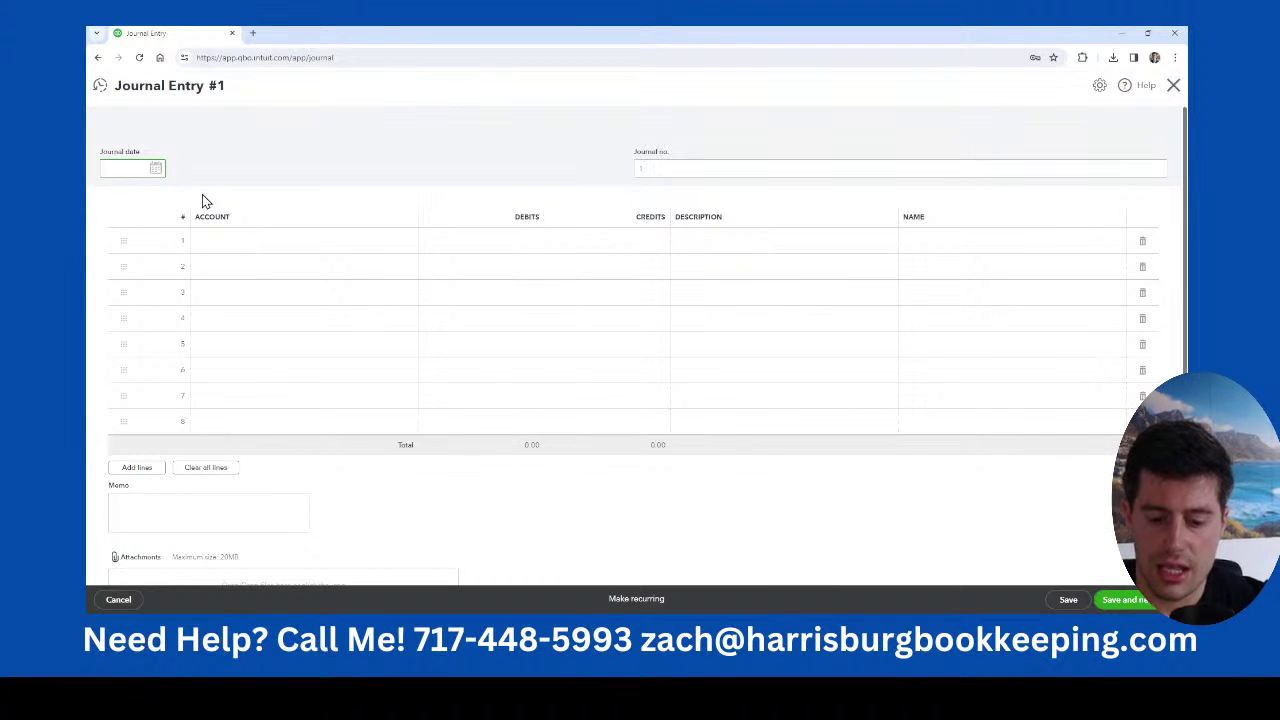
text(01/31/2)
key(Tab)
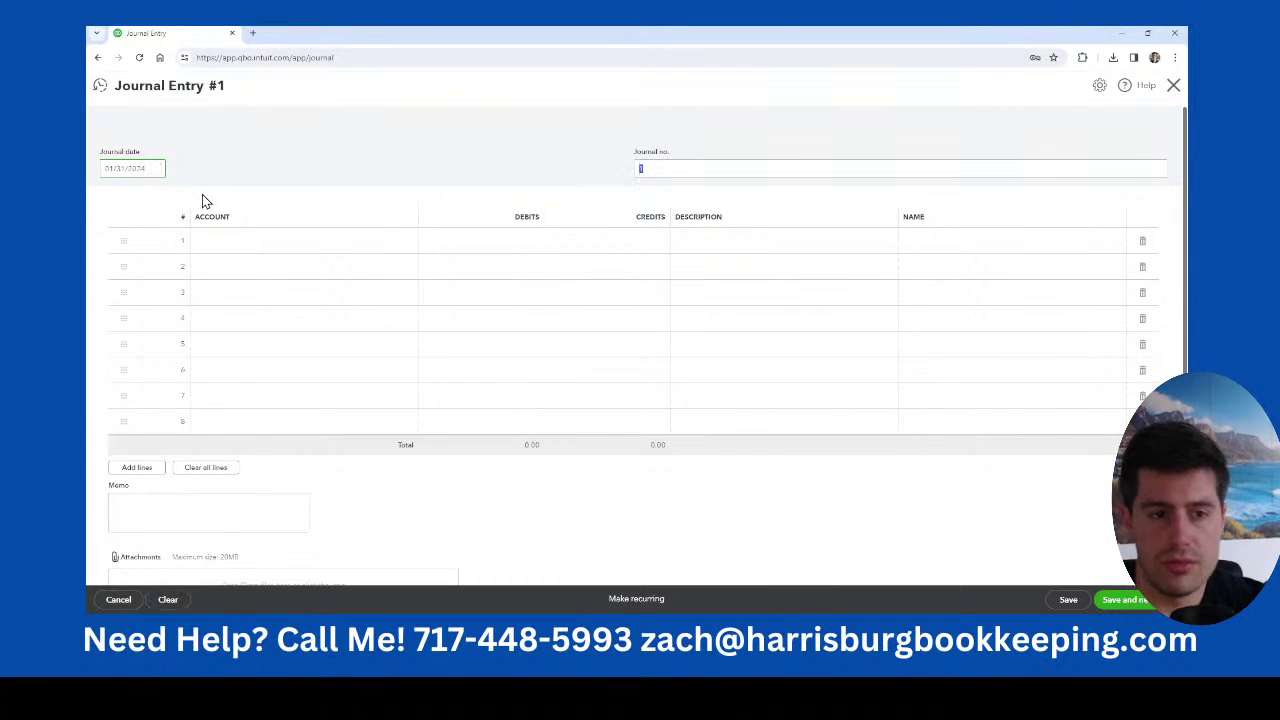
click(310, 188)
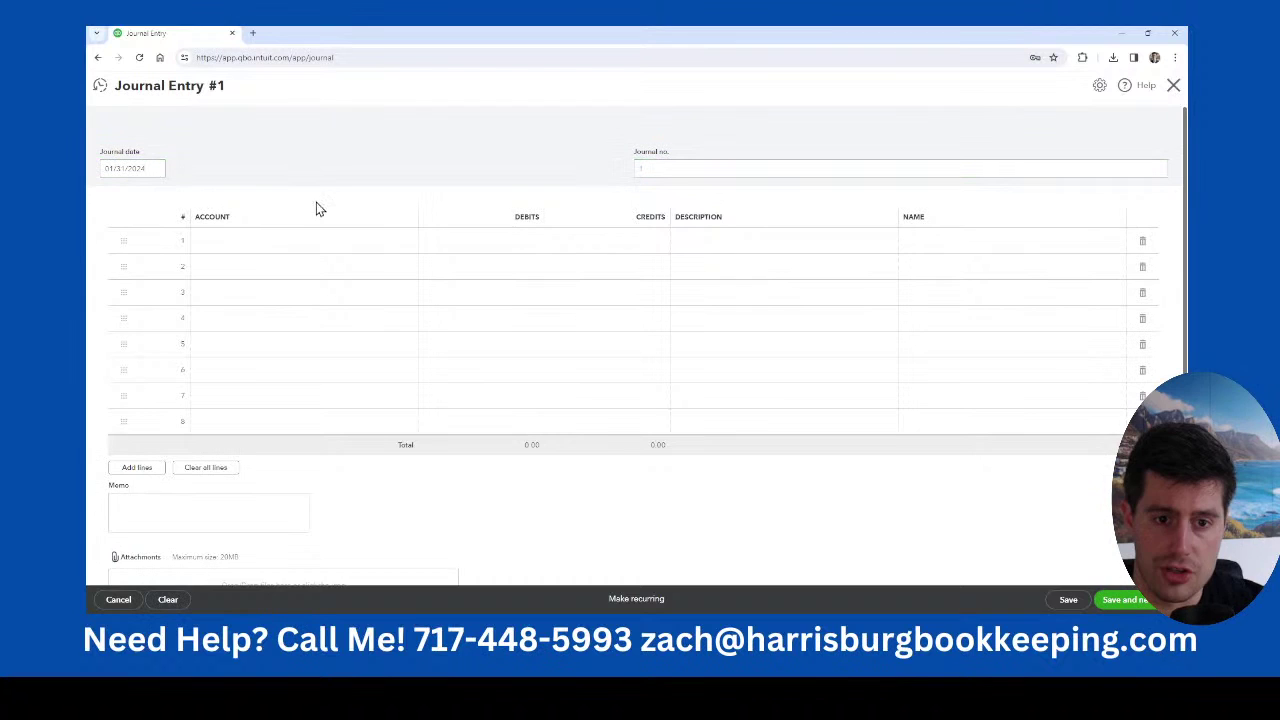
click(289, 250)
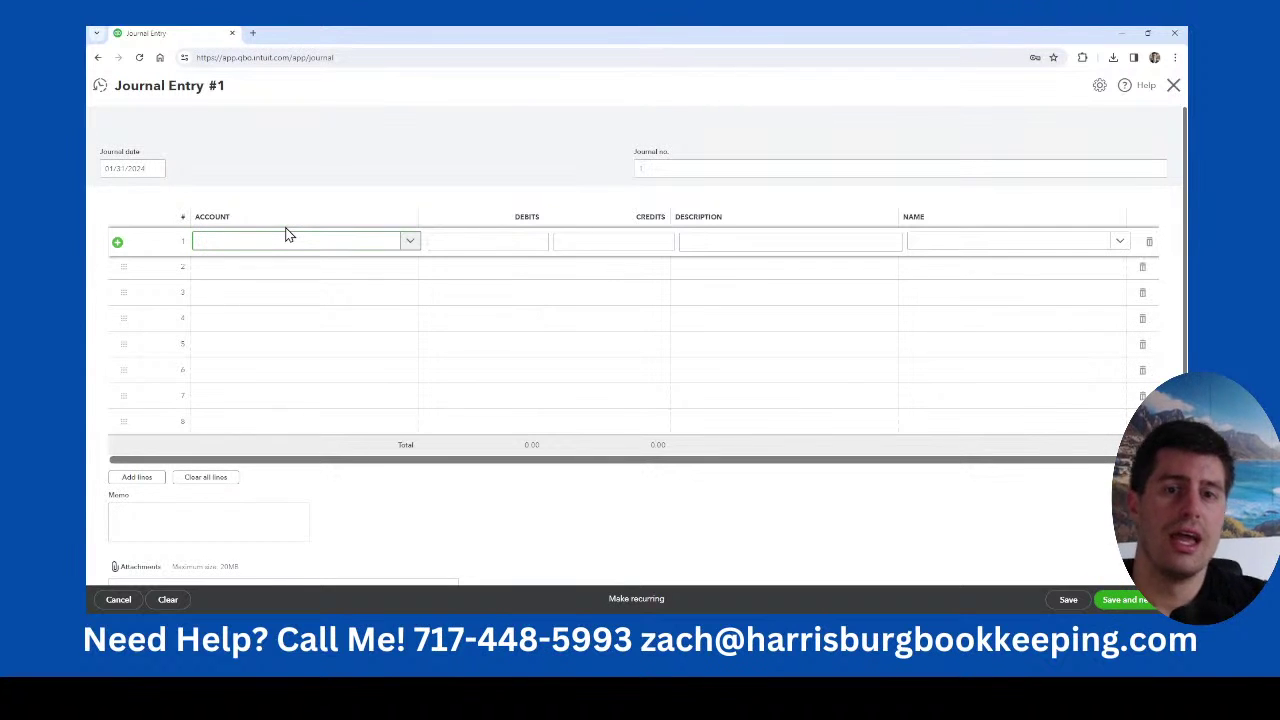
Calculate 20000/12 with Google in a new browser tab, copy 1666.66 from the result and return to the journal entry.
click(254, 35)
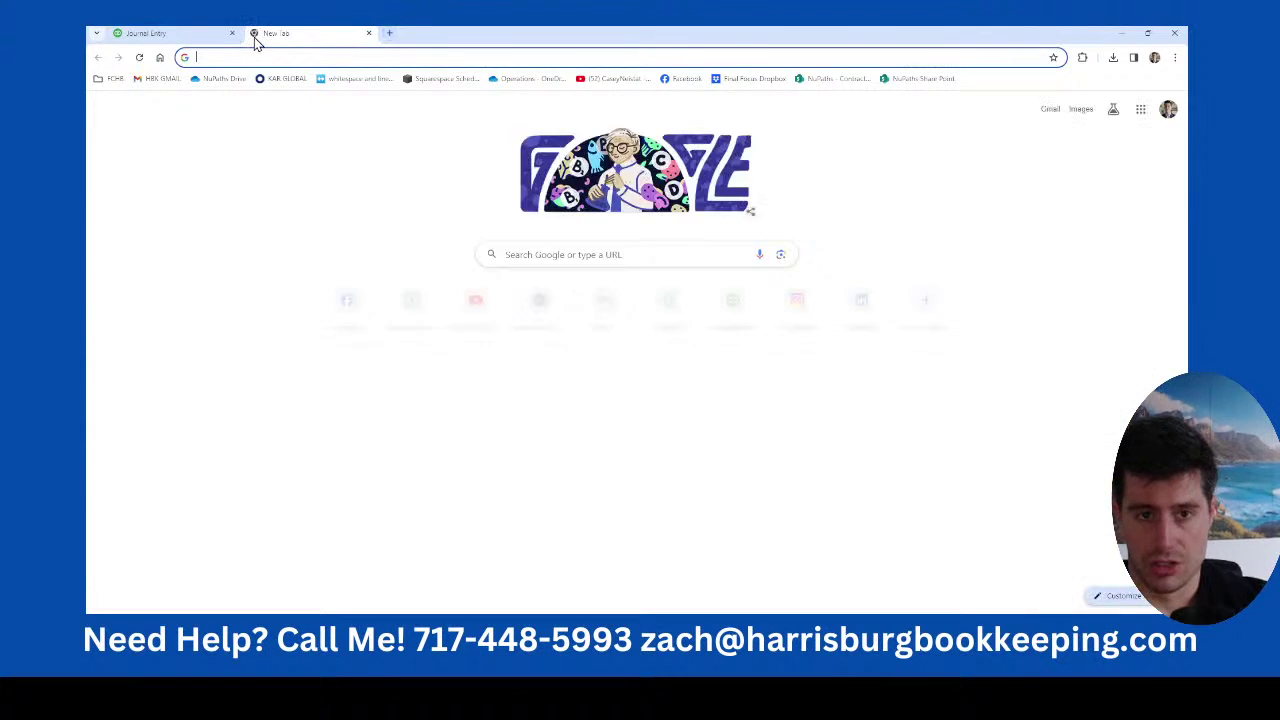
text(20000/12)
key(Return)
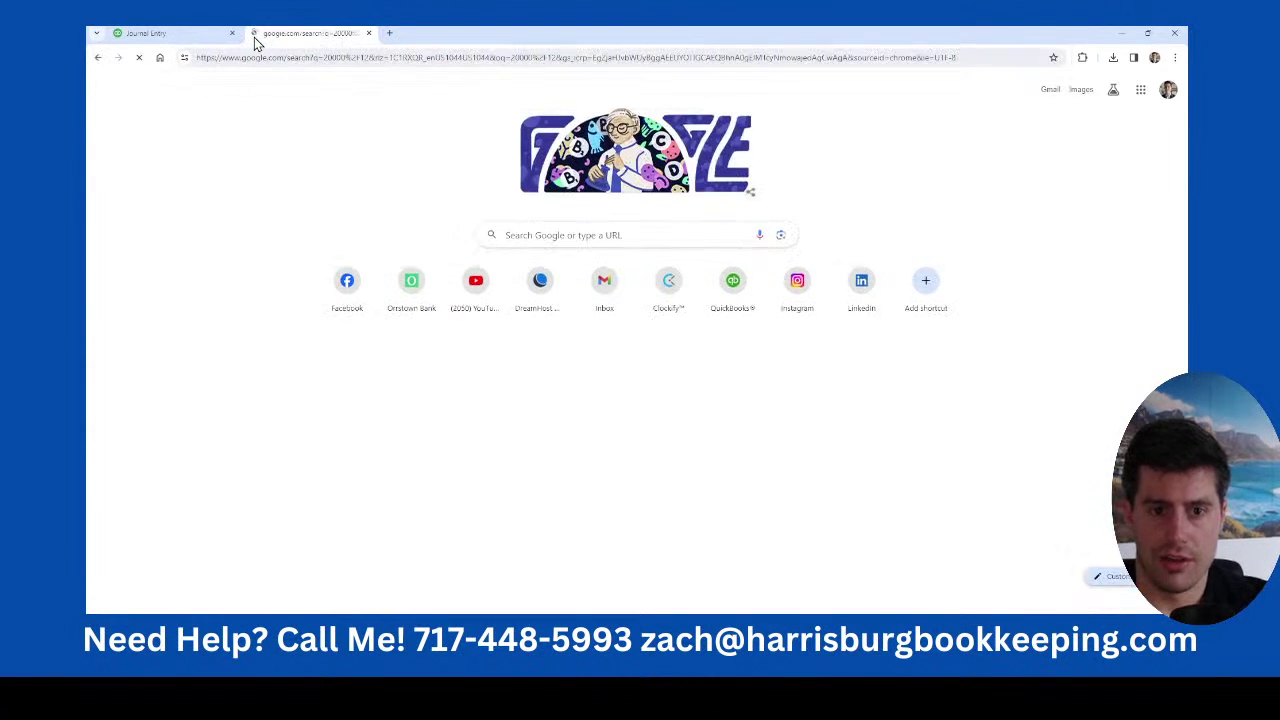
drag(522, 197, 463, 197)
key(ctrl+c)
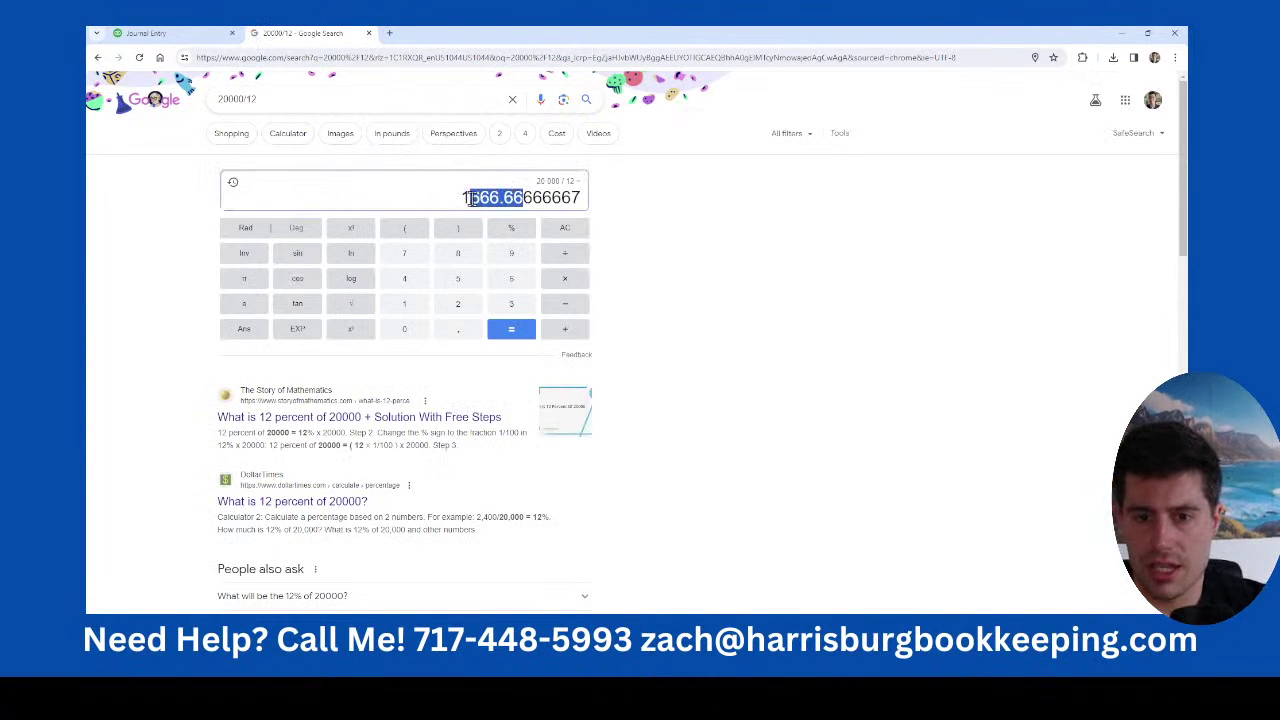
click(369, 33)
On line 1, choose the Depreciation account of type Other Expense and enter the copied 1,666.66 as the debit.
text(DEP)
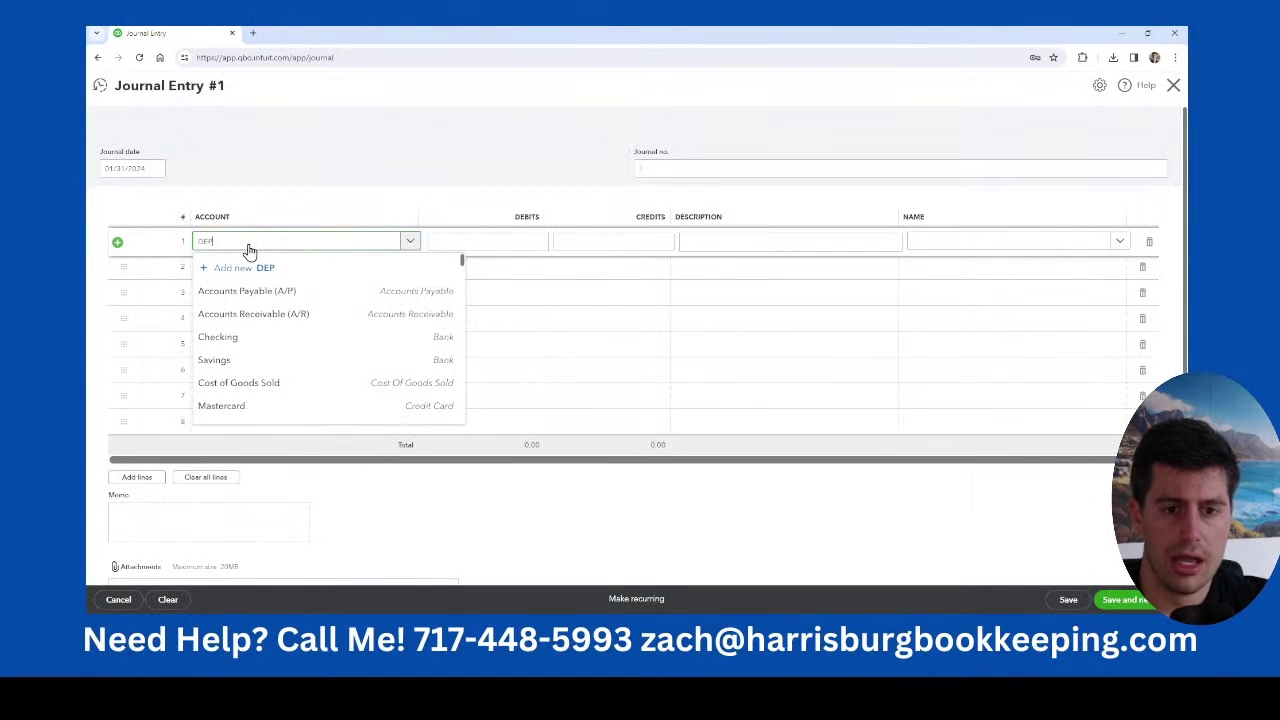
click(313, 323)
click(500, 241)
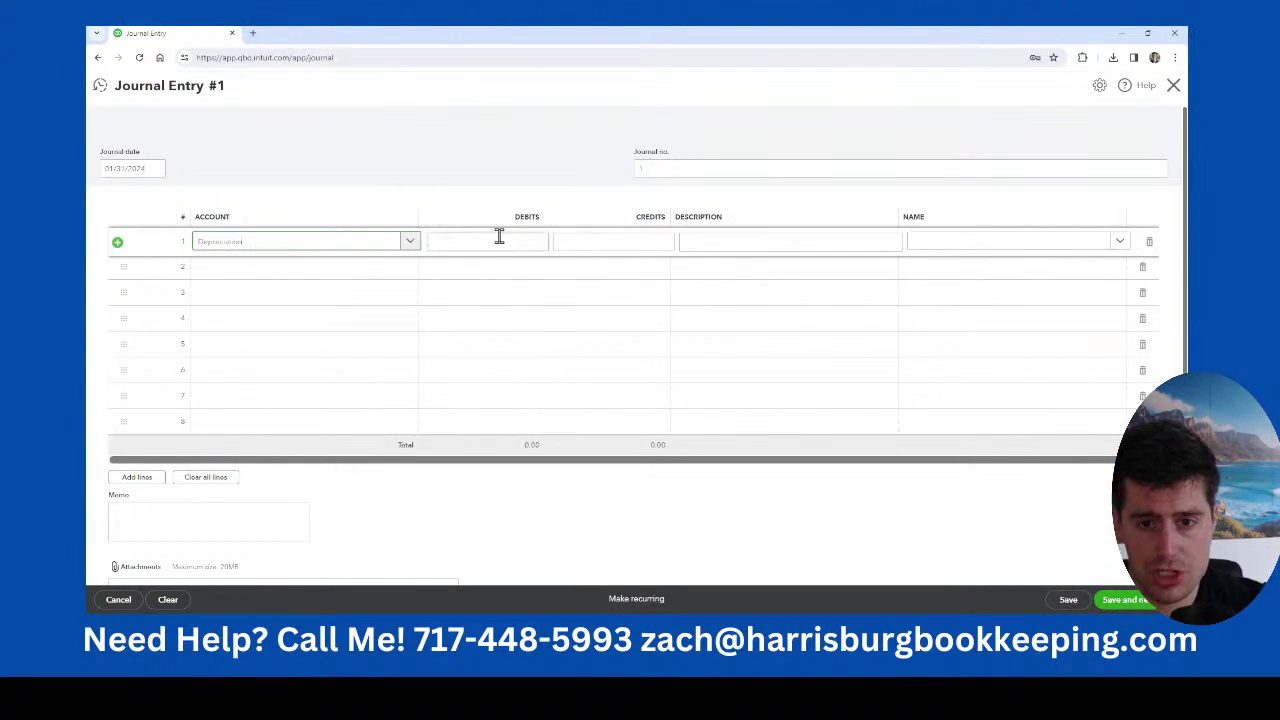
key(ctrl+v)
On line 2, search the account list for "ACCUM" and "DEP" to check for an existing accumulated depreciation account.
click(288, 277)
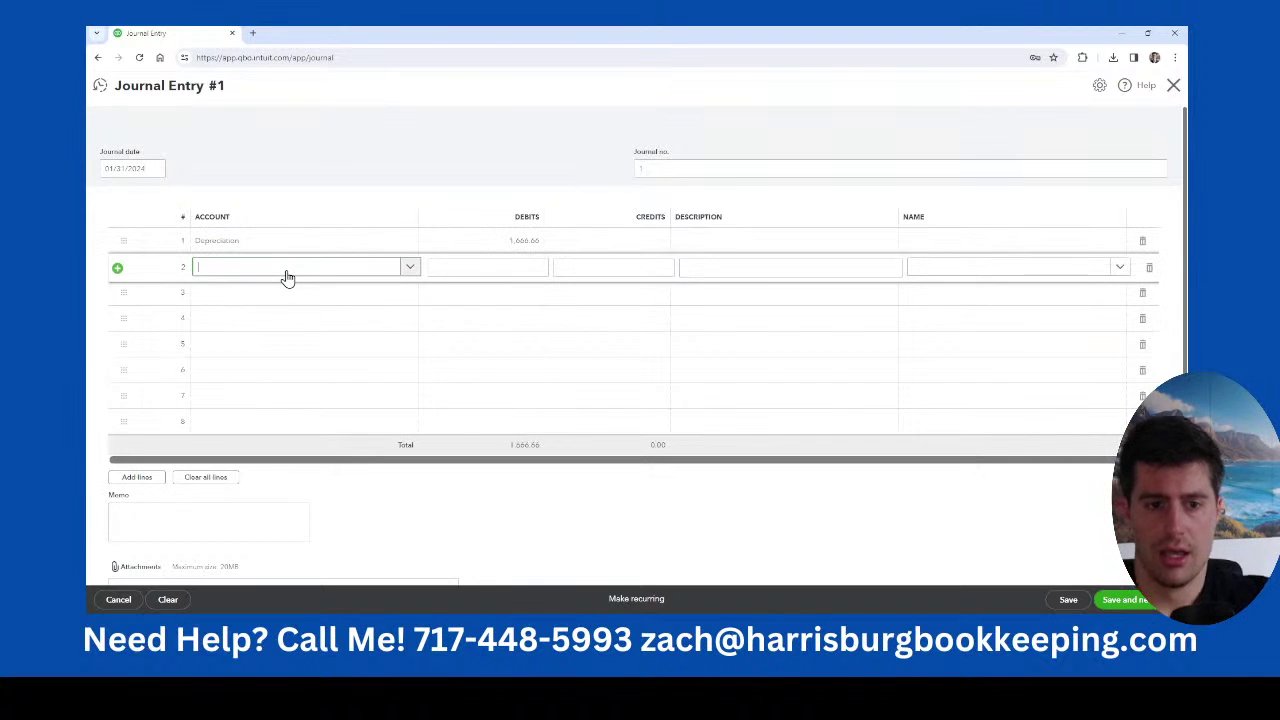
text(ACCUM)
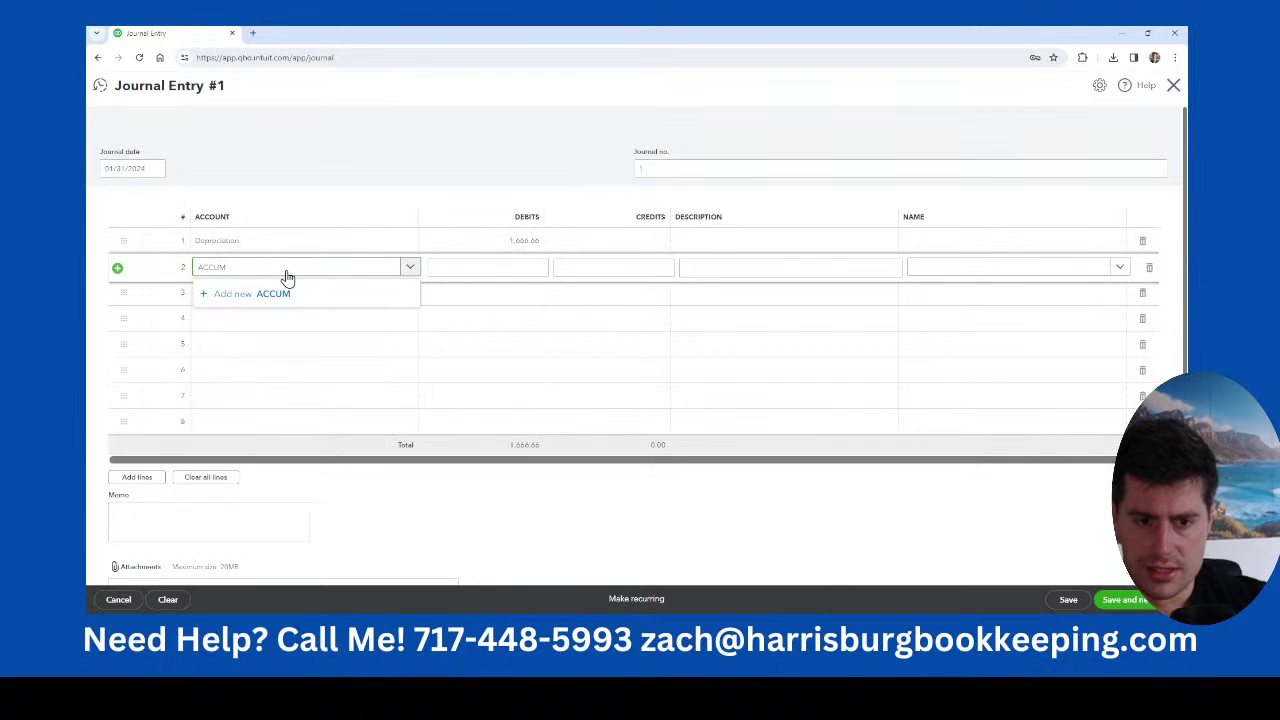
key(BackSpace)
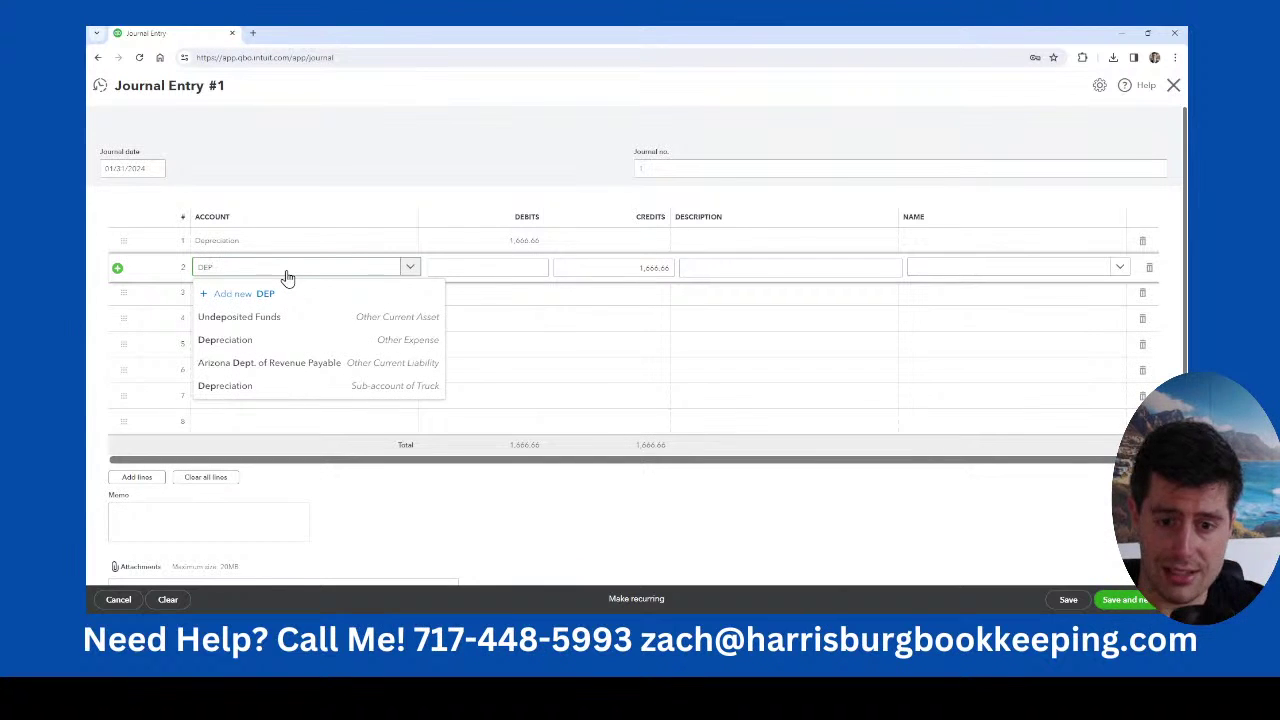
key(BackSpace)
key(BackSpace)
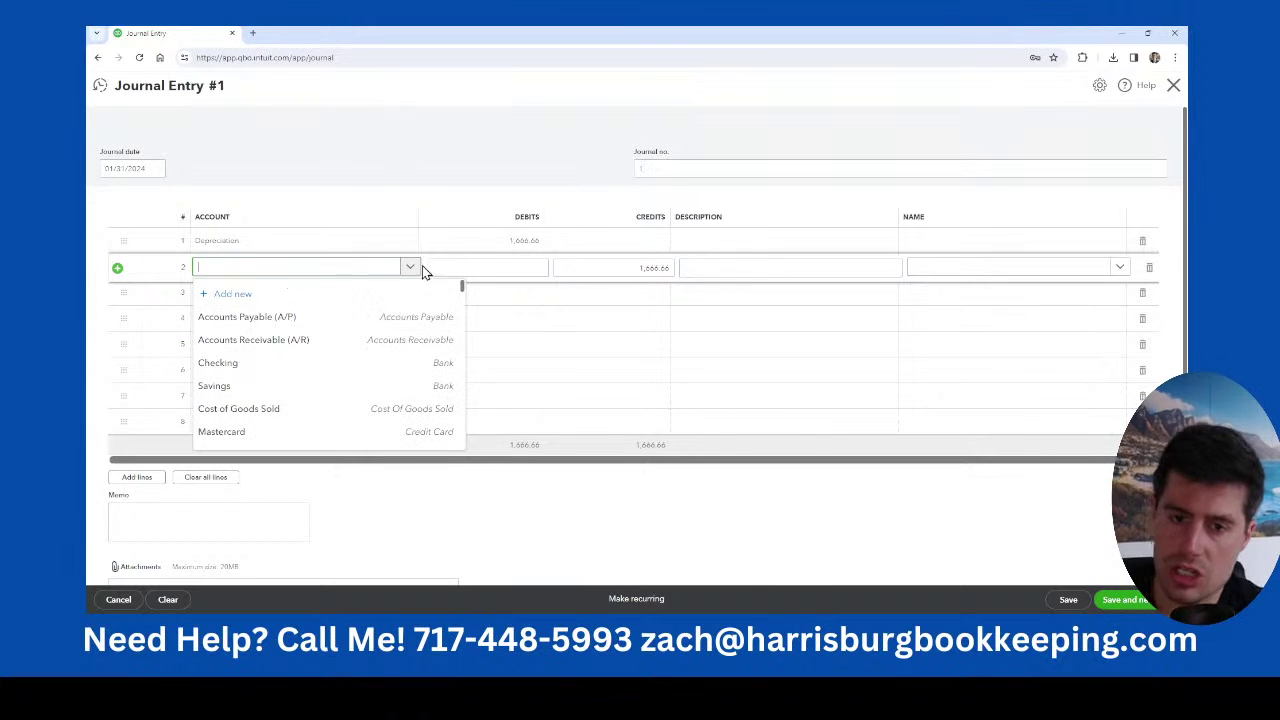
Start a new account for line 2 and look through the detail types of Other Assets and Other Current Assets.
click(333, 299)
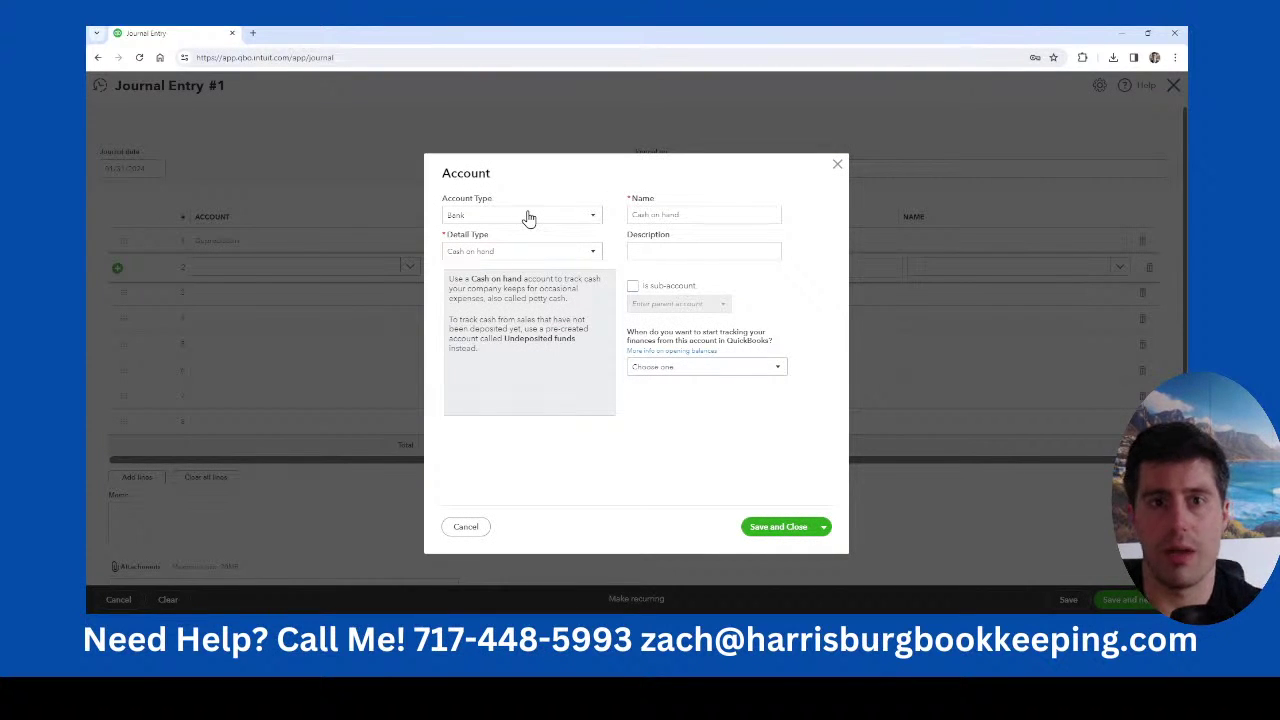
click(528, 217)
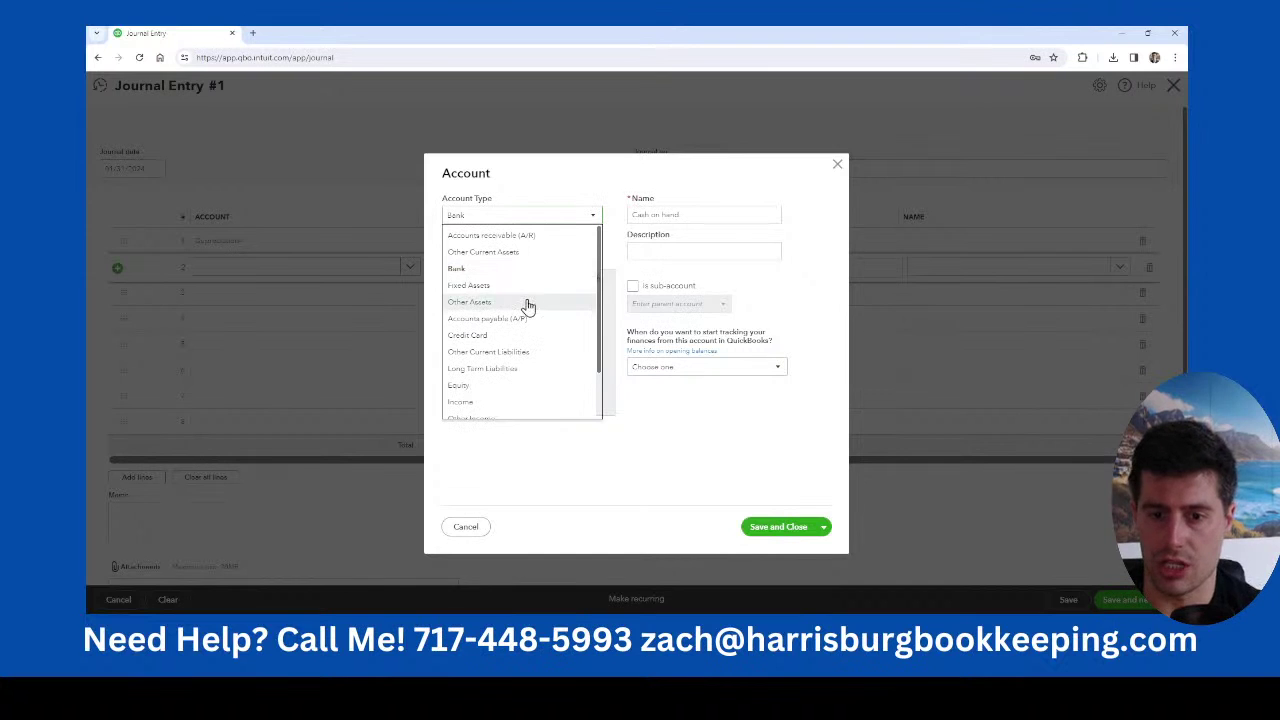
click(526, 304)
click(560, 255)
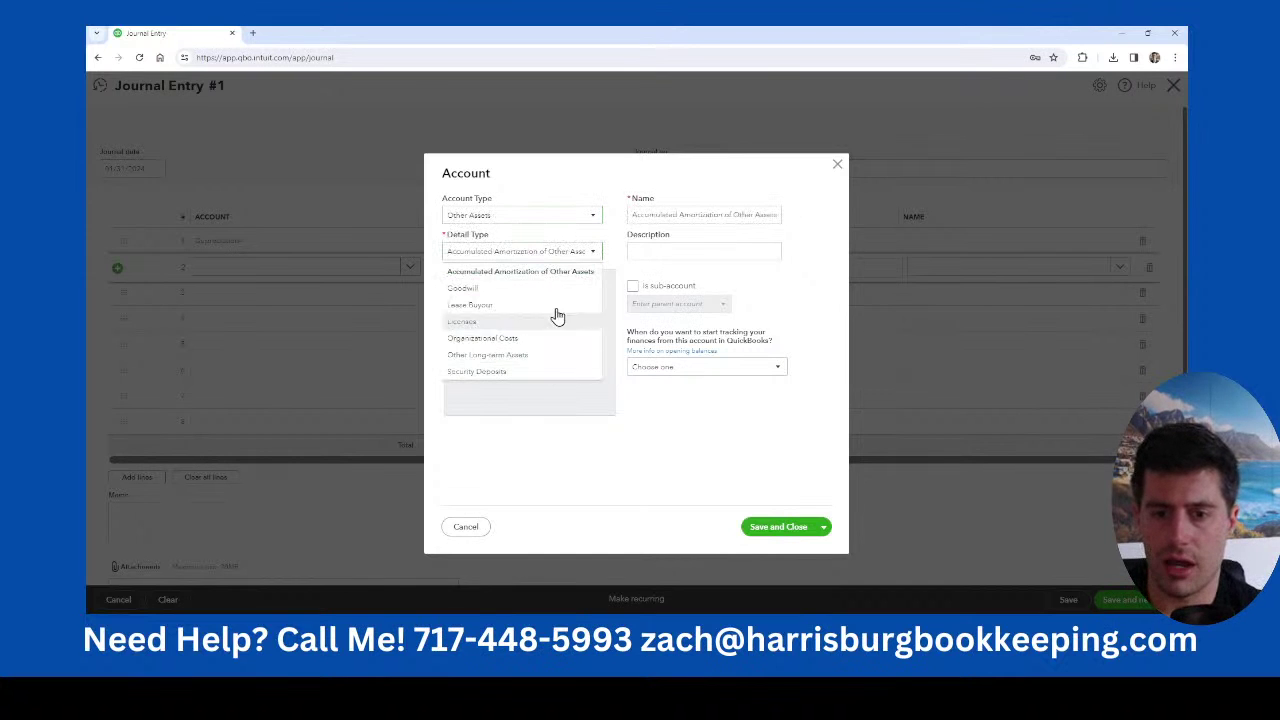
click(566, 217)
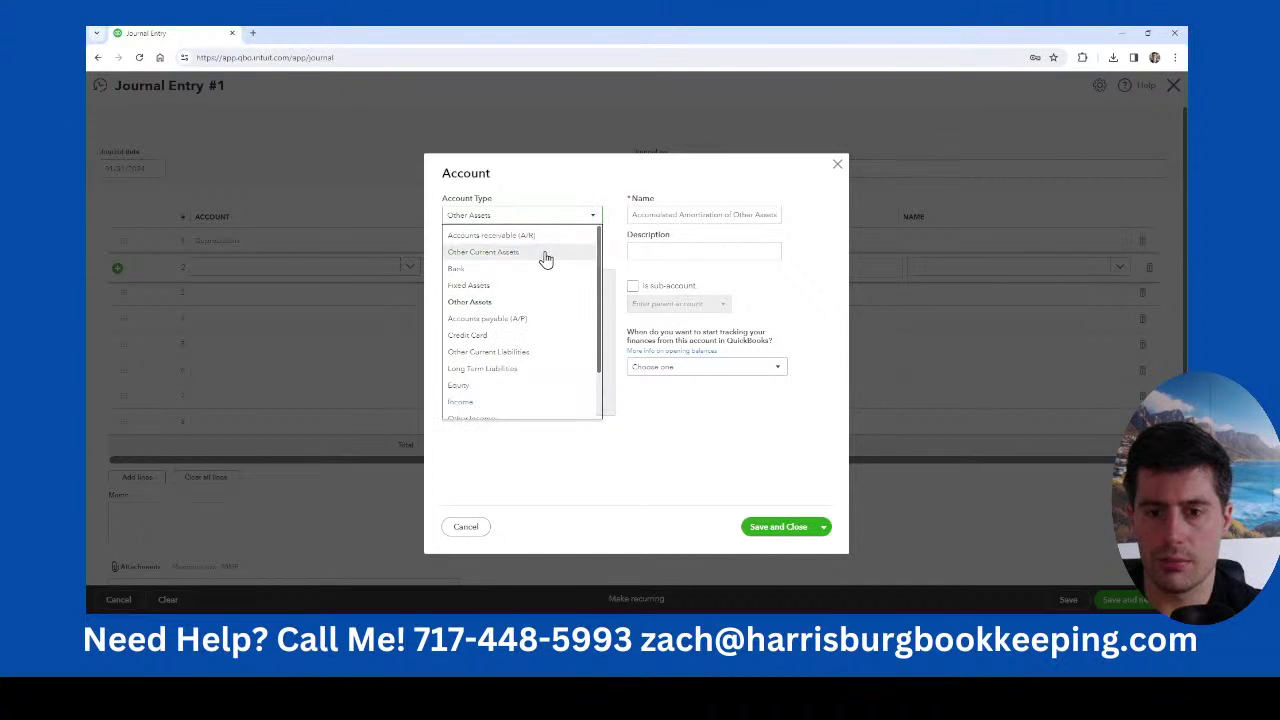
click(543, 251)
click(548, 255)
scroll(545, 385, down, 2)
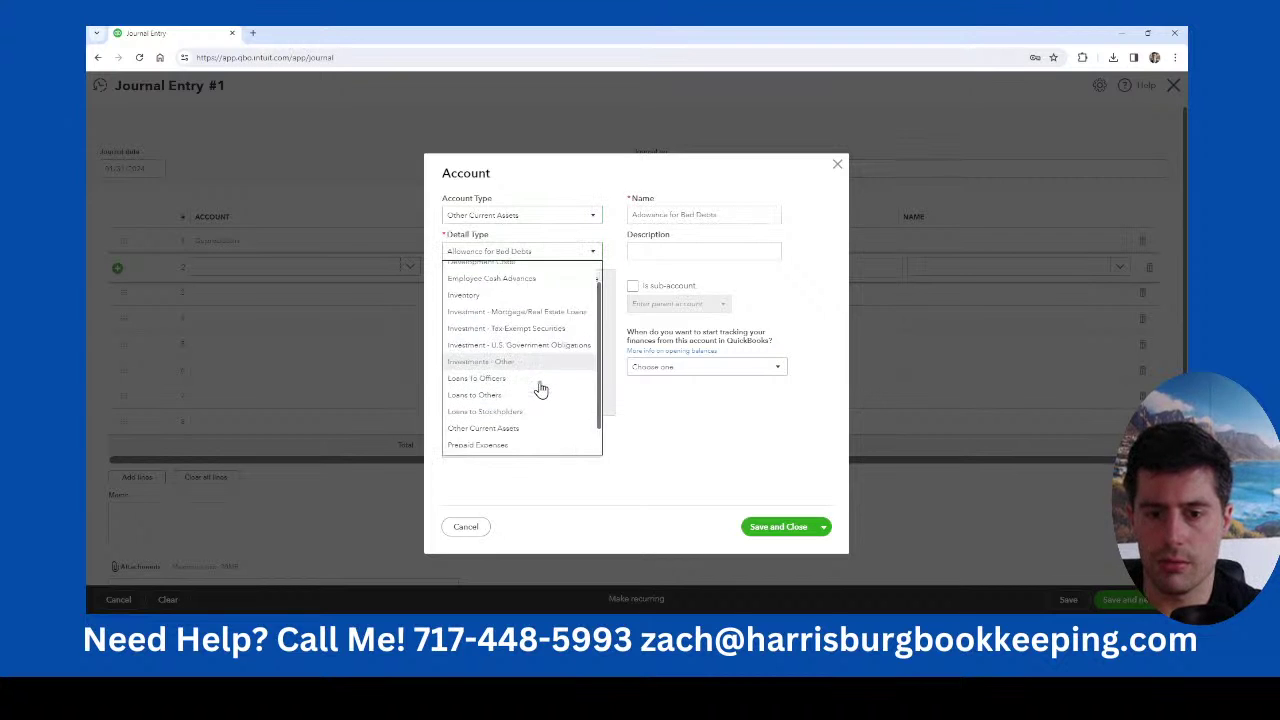
Set the new account's type to Fixed Assets and its detail type to Accumulated Depreciation, and save it for line 2.
click(585, 217)
click(540, 286)
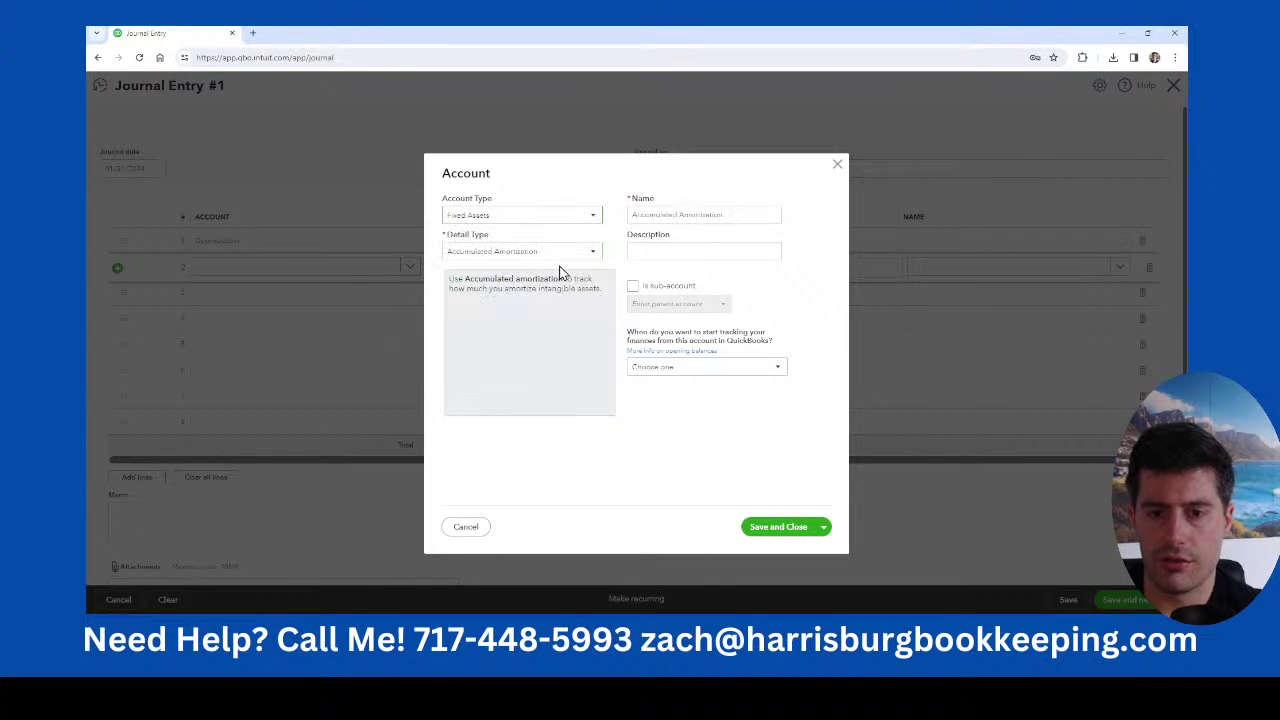
click(565, 252)
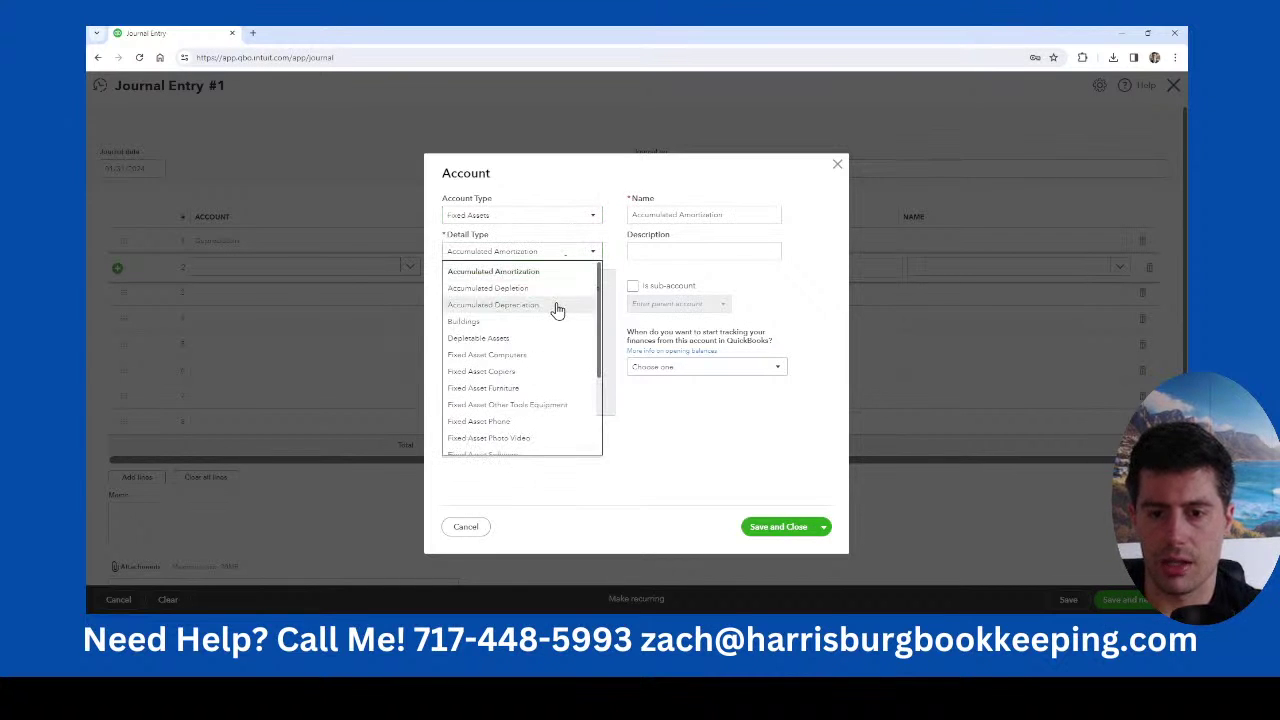
click(557, 306)
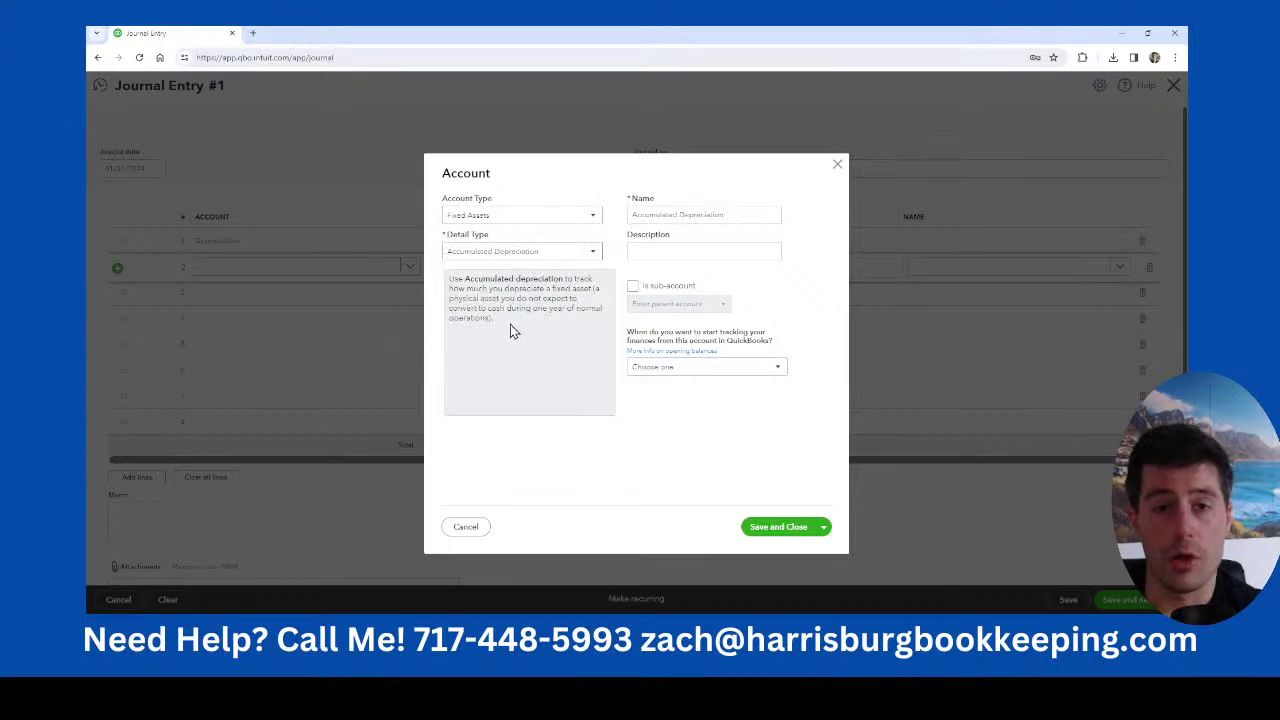
mouse_move(503, 328)
mouse_down()
mouse_move(449, 287)
mouse_move(457, 329)
mouse_move(449, 300)
mouse_move(447, 319)
mouse_move(487, 320)
mouse_up()
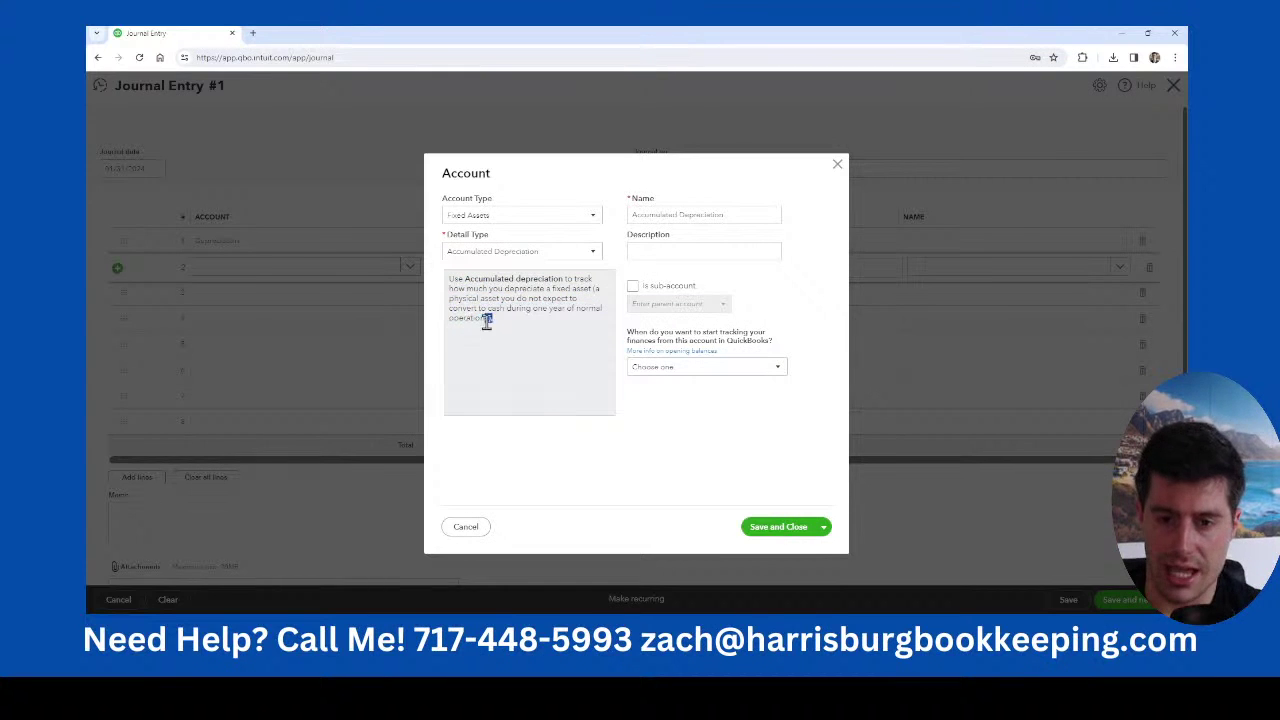
triple_click(748, 210)
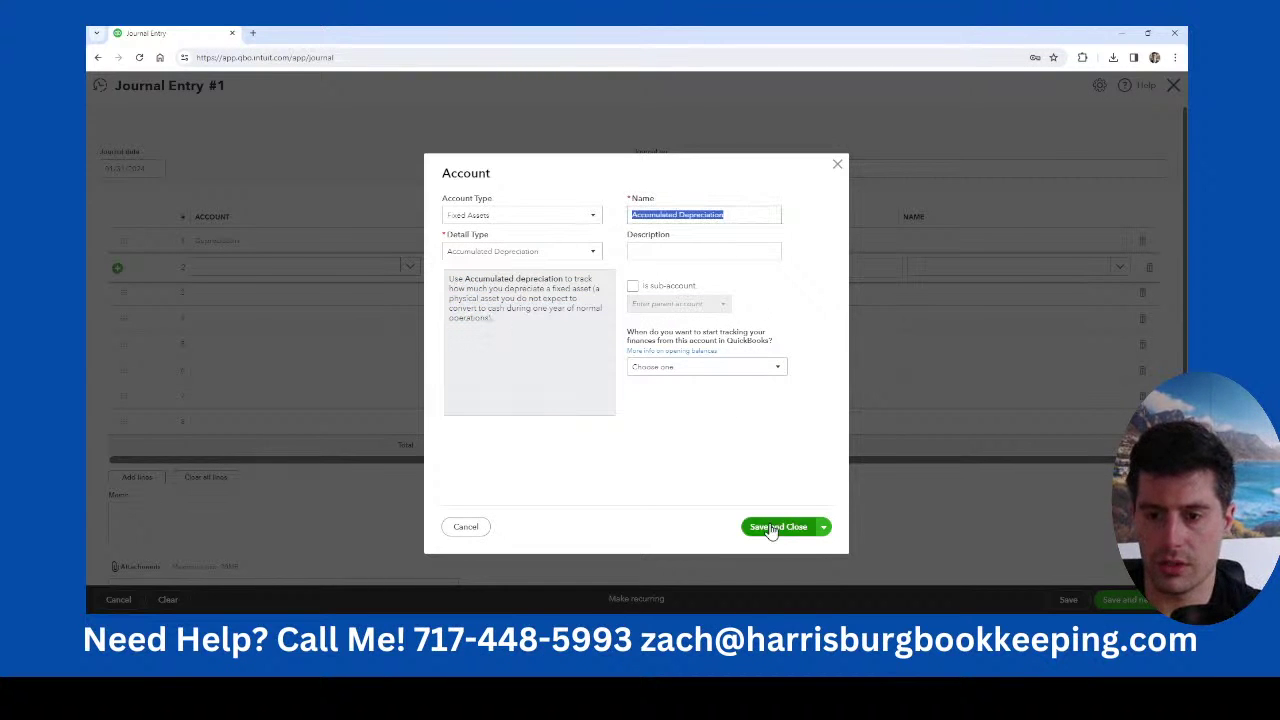
click(771, 529)
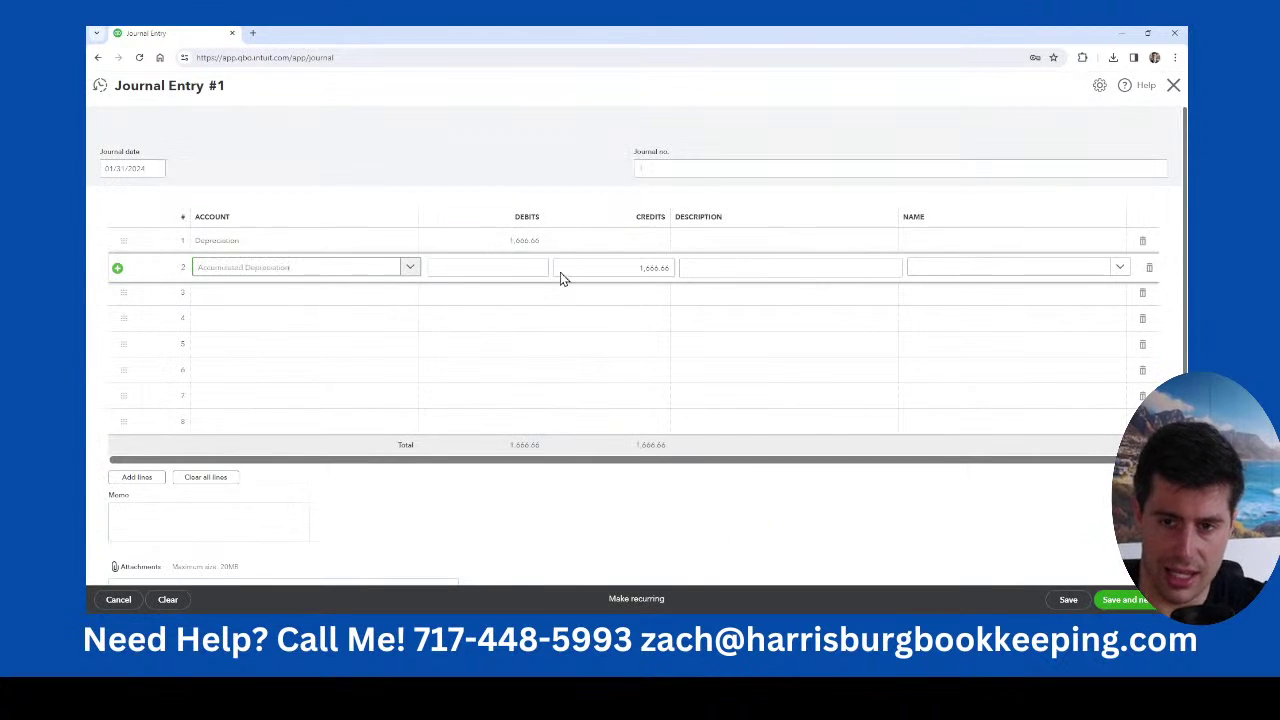
click(547, 131)
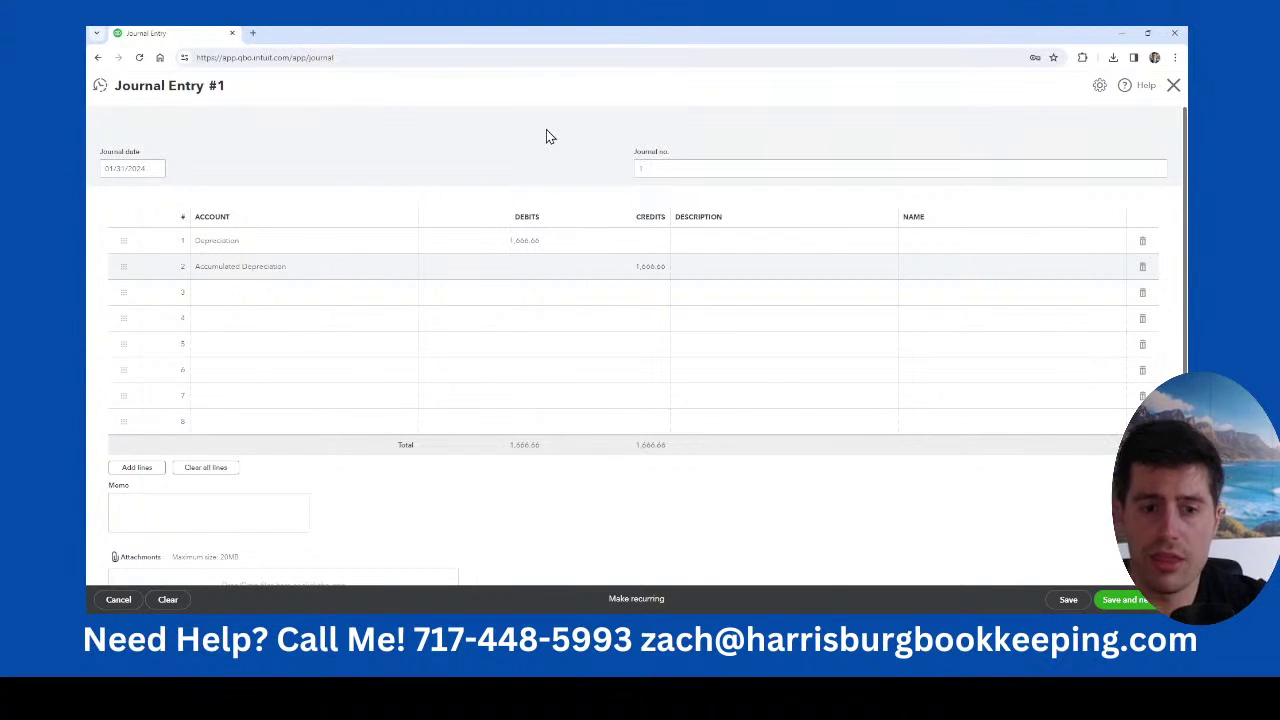
click(491, 242)
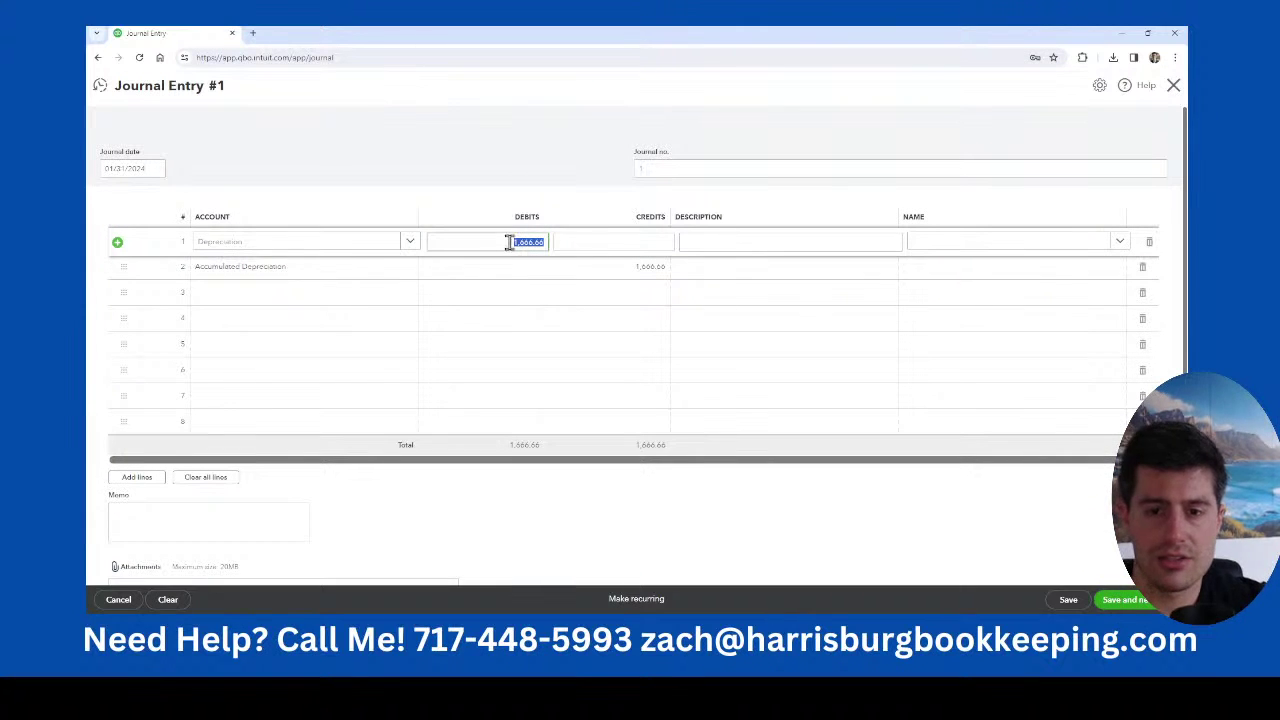
click(476, 152)
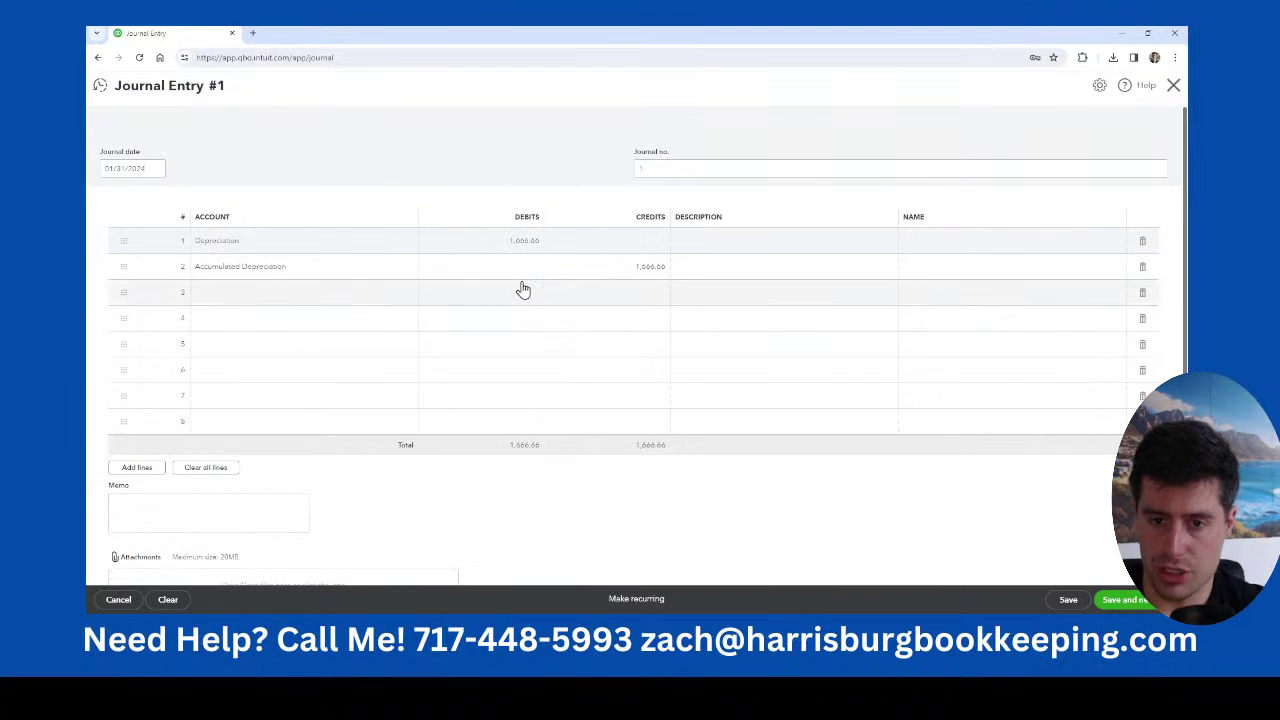
Make the journal entry recurring and name its template "Truck Depreciation".
click(632, 604)
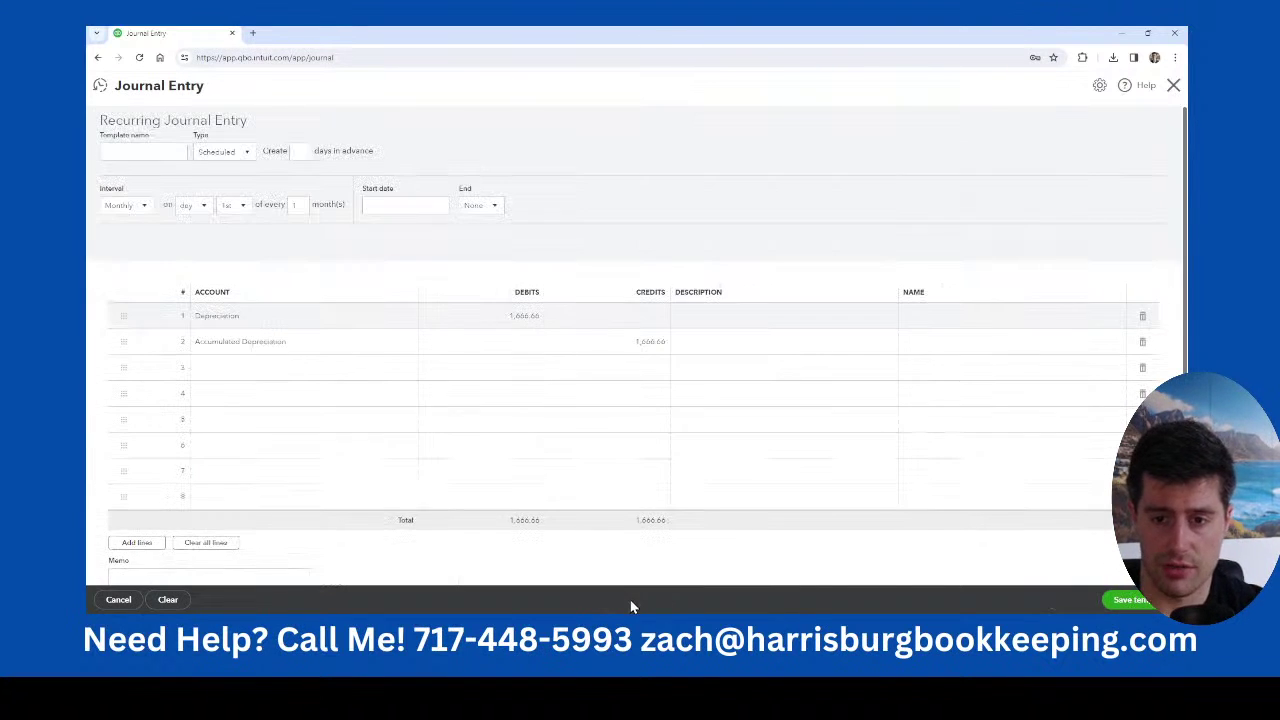
click(146, 150)
text(TRUCK)
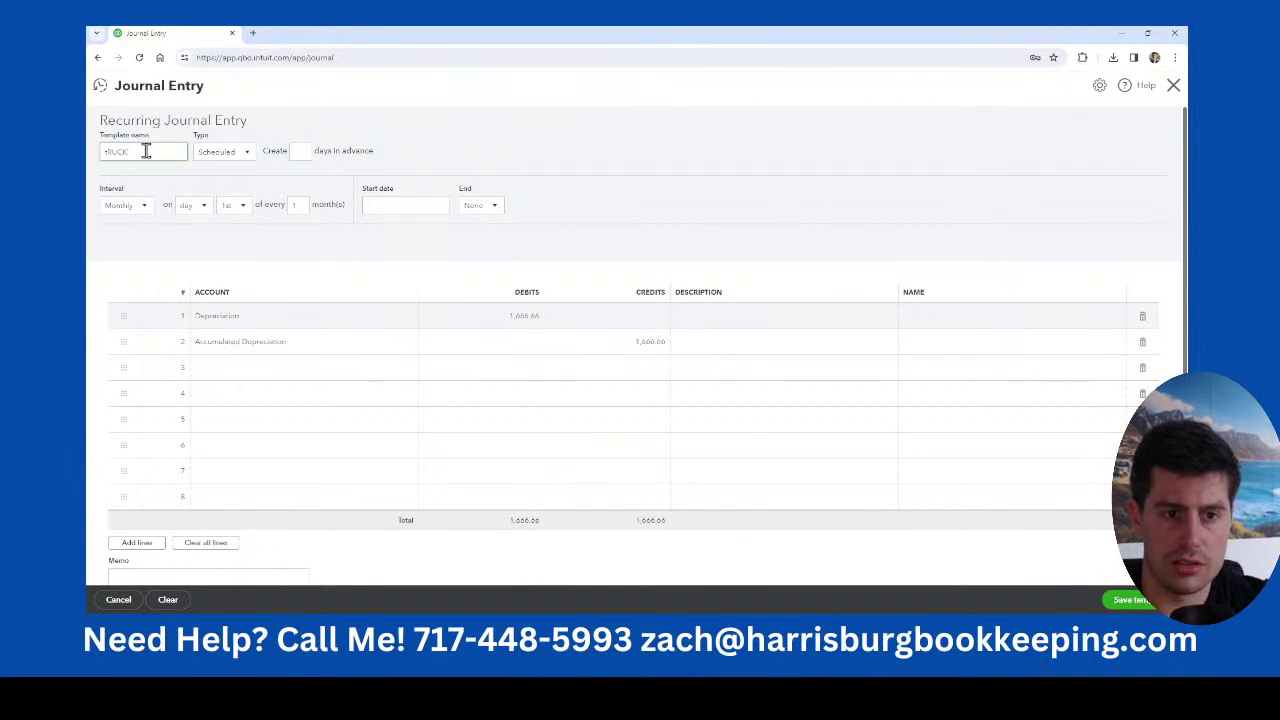
key(BackSpace)
key(BackSpace)
key(BackSpace)
key(BackSpace)
key(BackSpace)
text(Truck D)
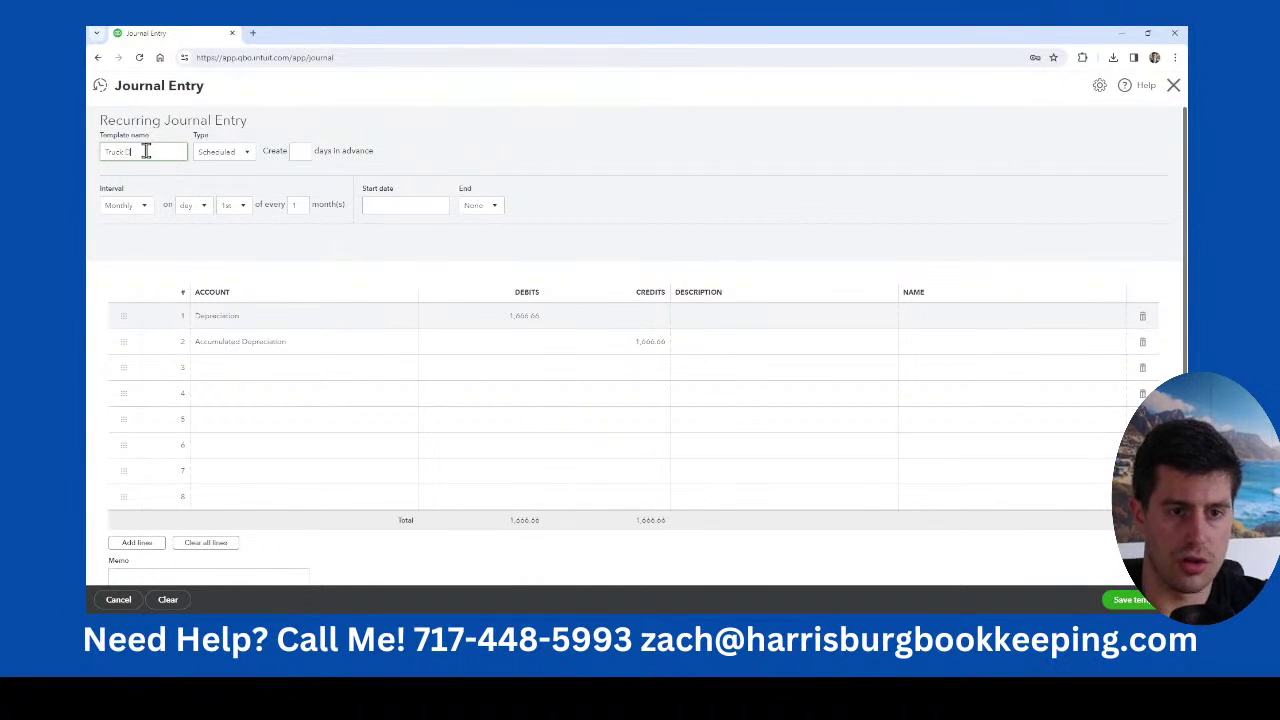
text(epreciation)
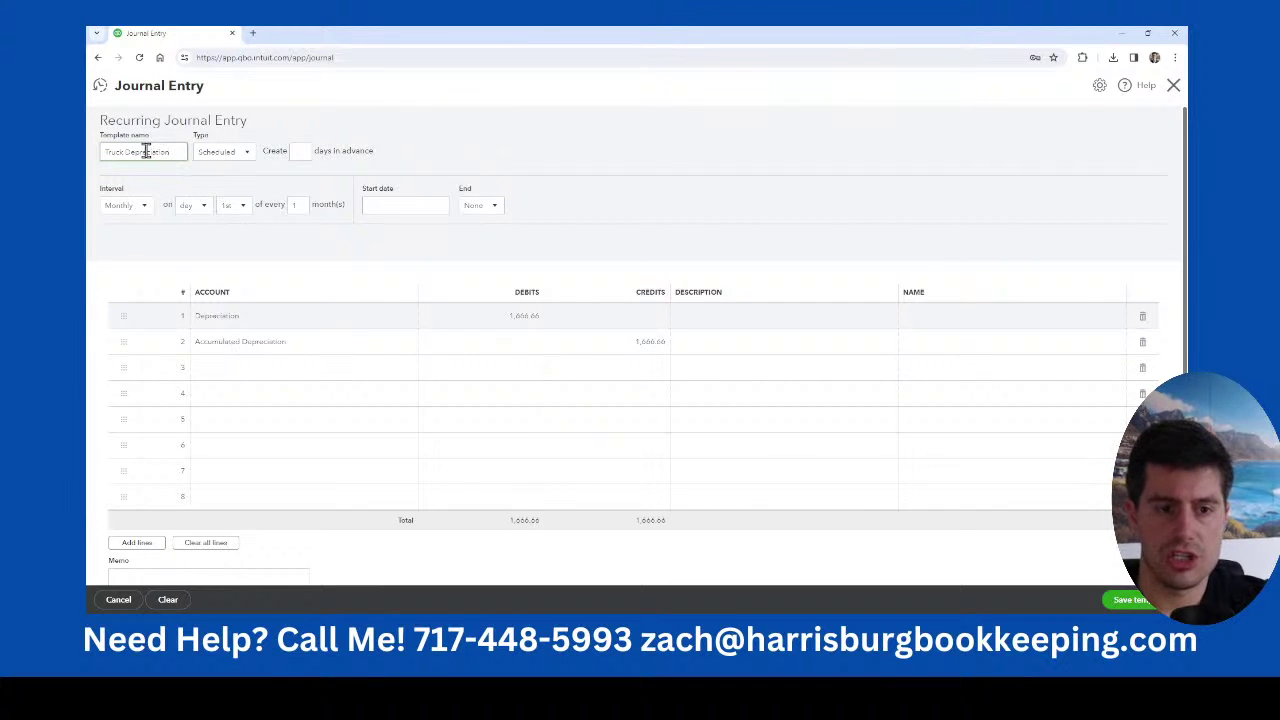
Schedule the recurring template to start 03/01/2024 and end after 60 occurrences, and leave the journal entry without saving.
click(389, 207)
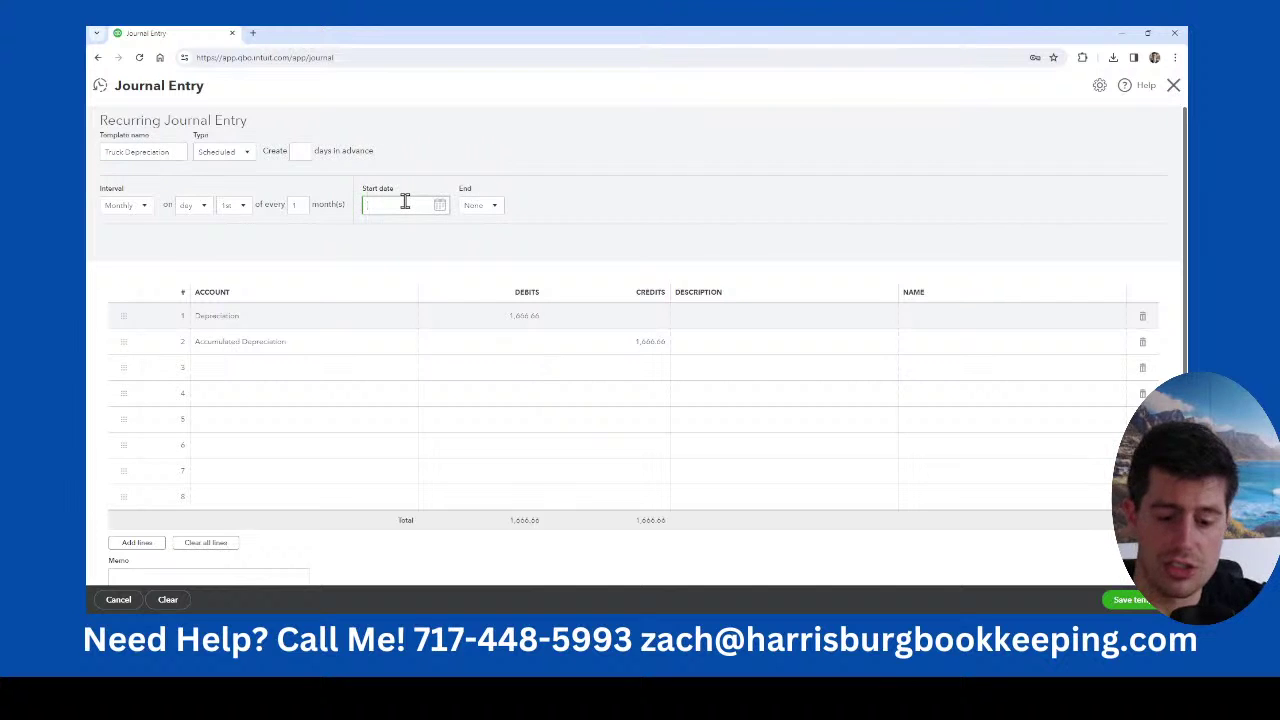
text(3/01/2024)
key(Tab)
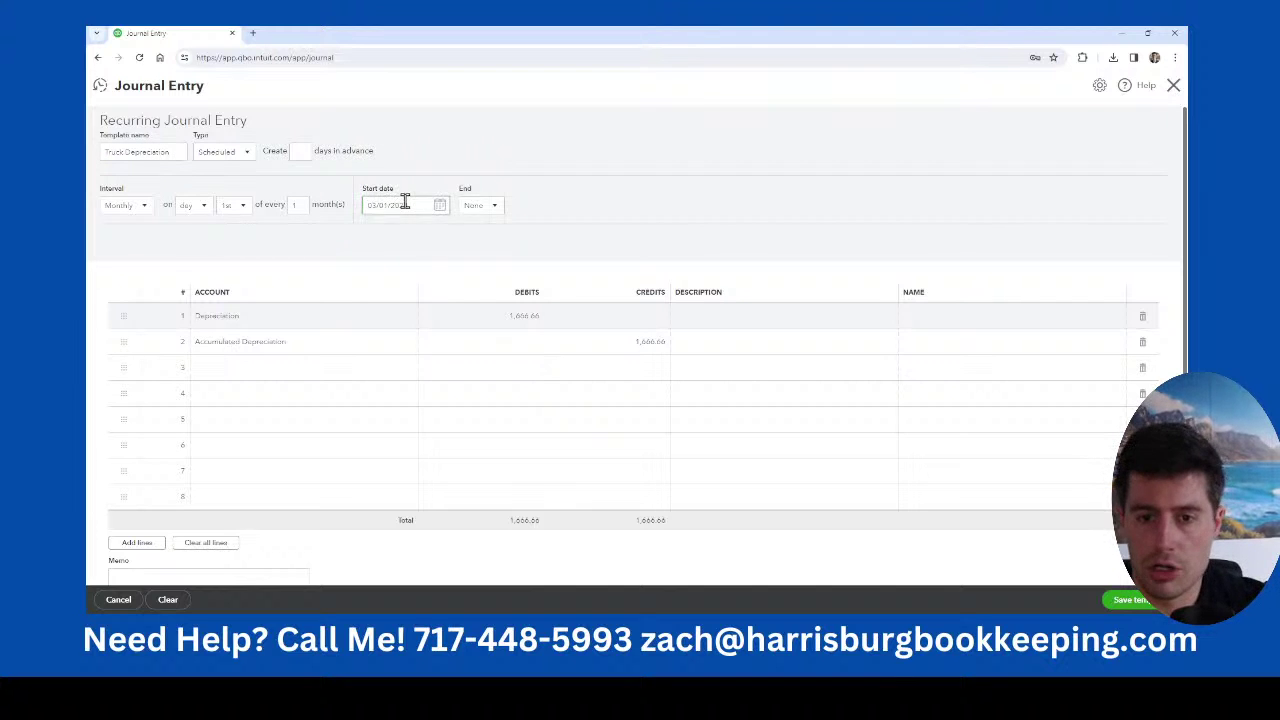
click(480, 206)
click(484, 243)
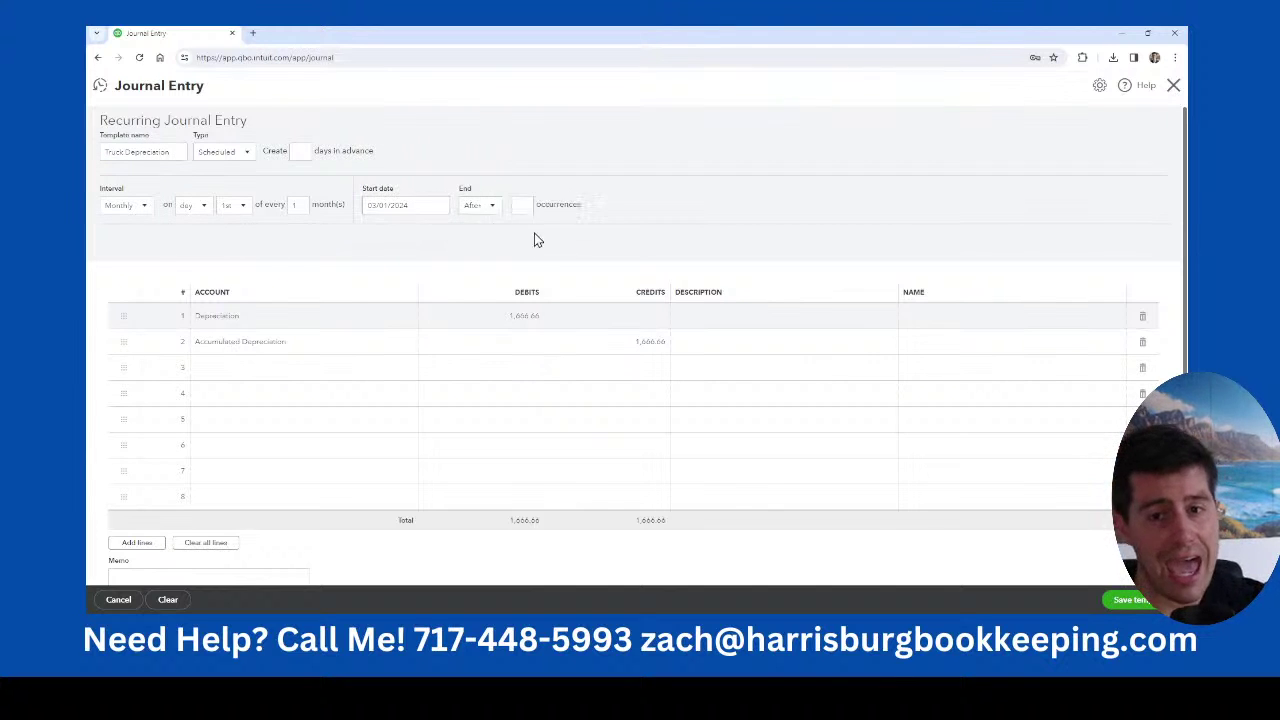
click(521, 204)
text(60)
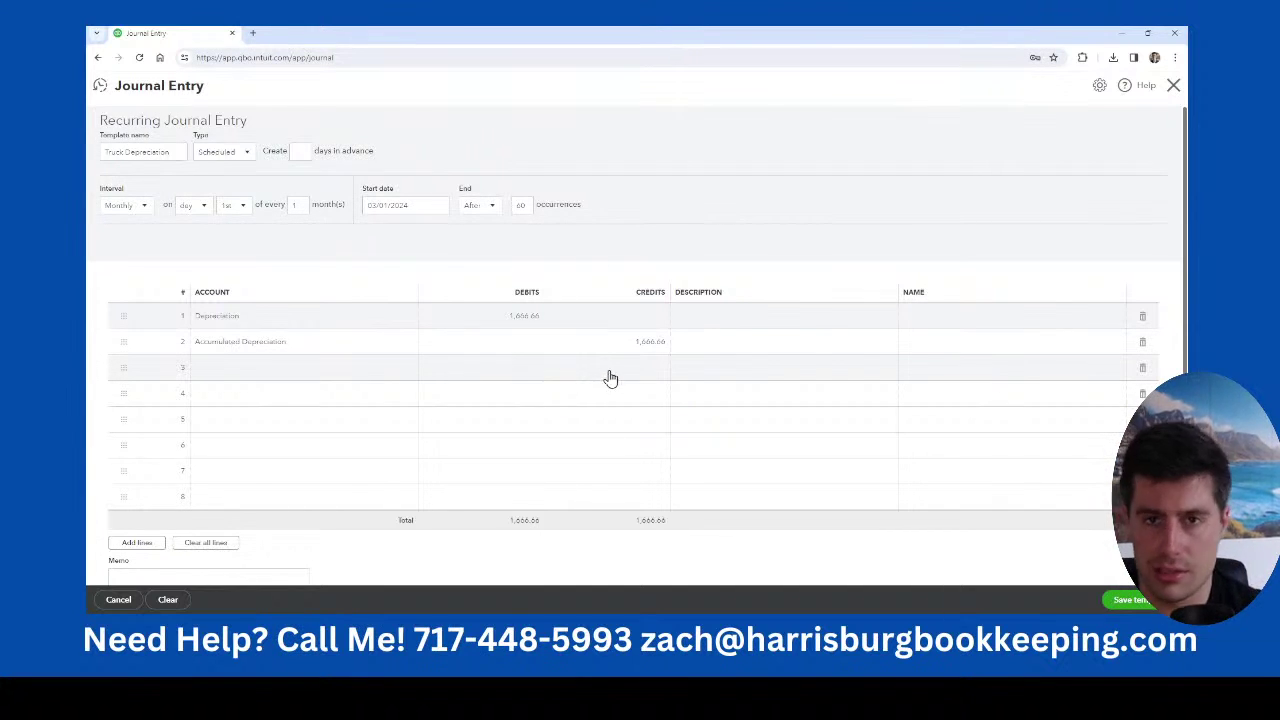
click(1173, 85)
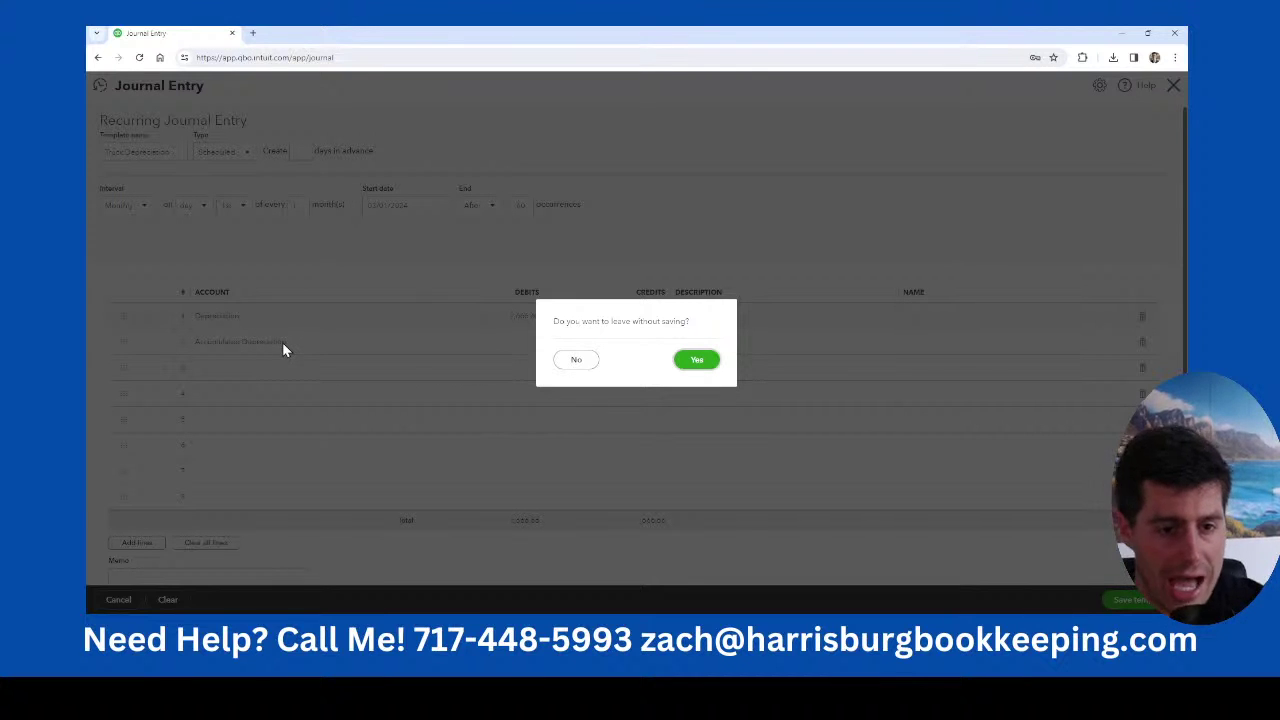
click(696, 360)
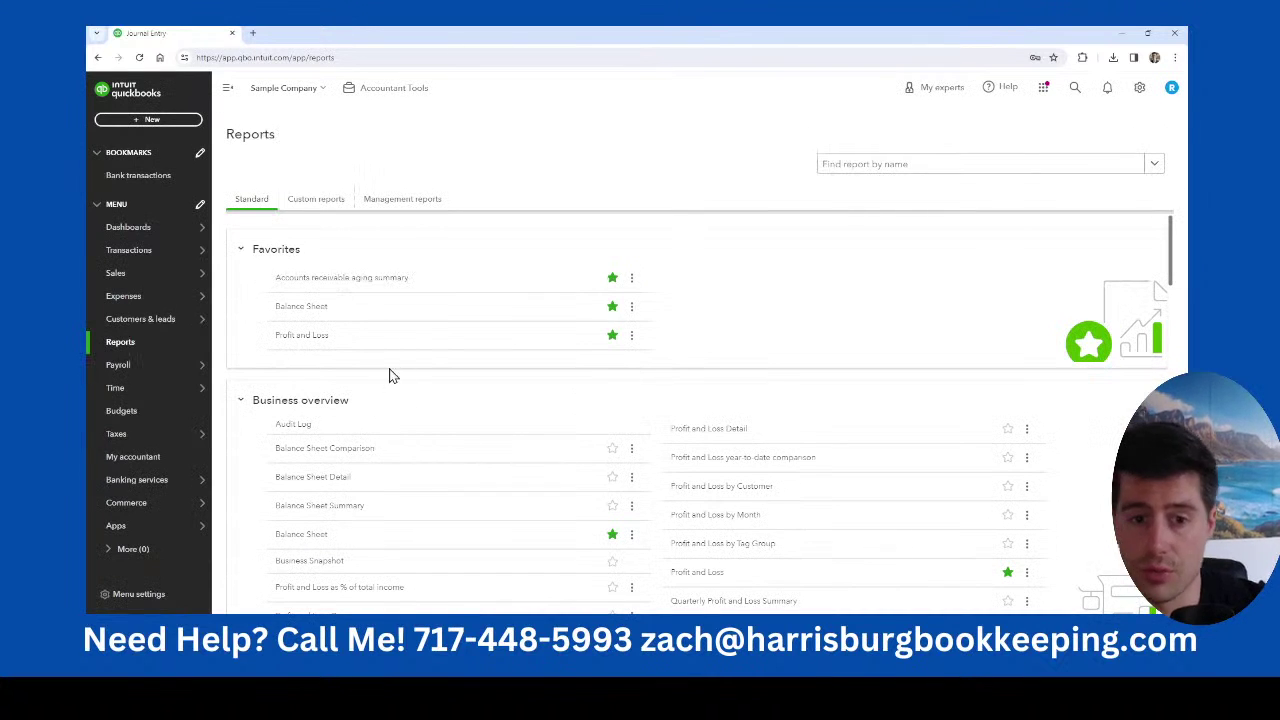
mouse_move(165, 438)
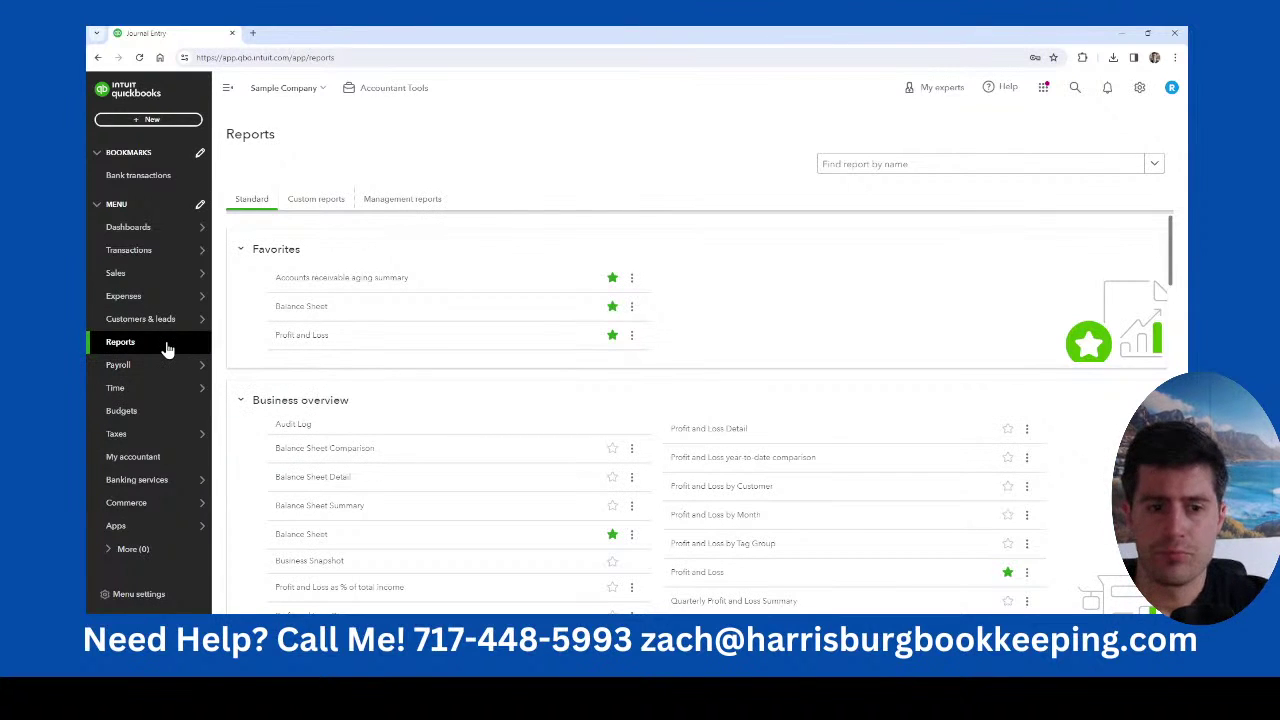
mouse_move(168, 287)
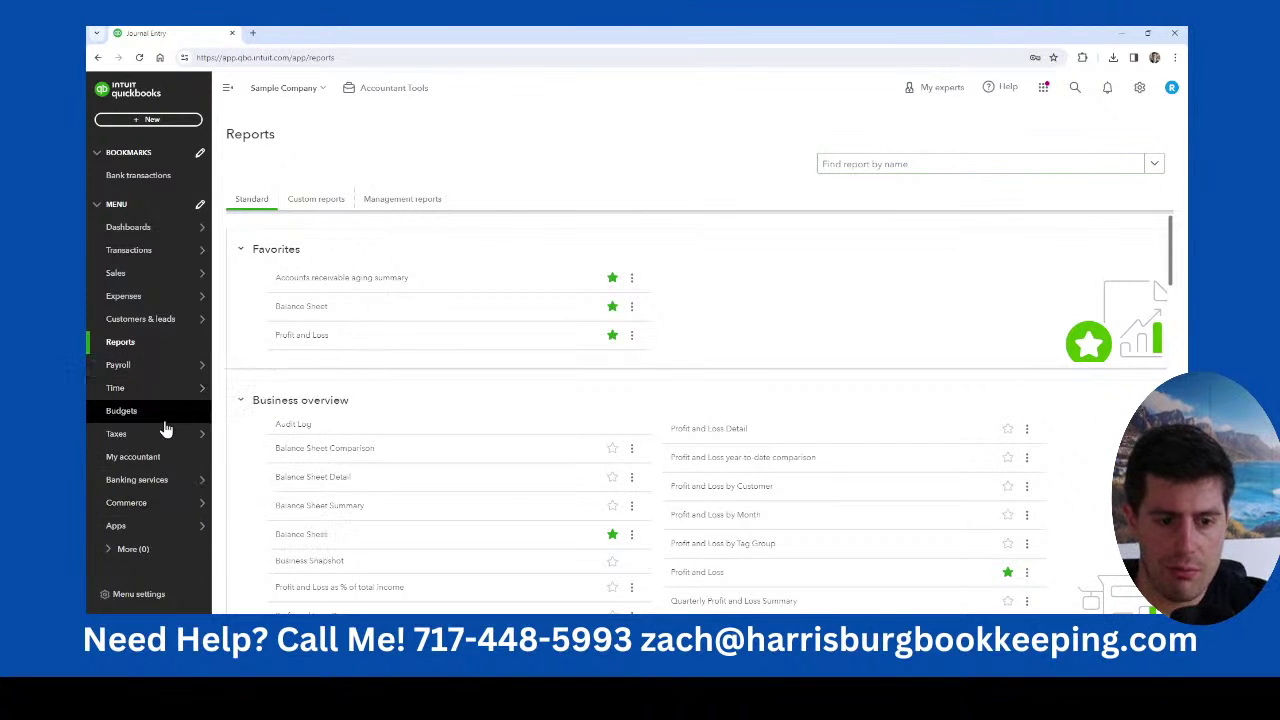
mouse_move(174, 258)
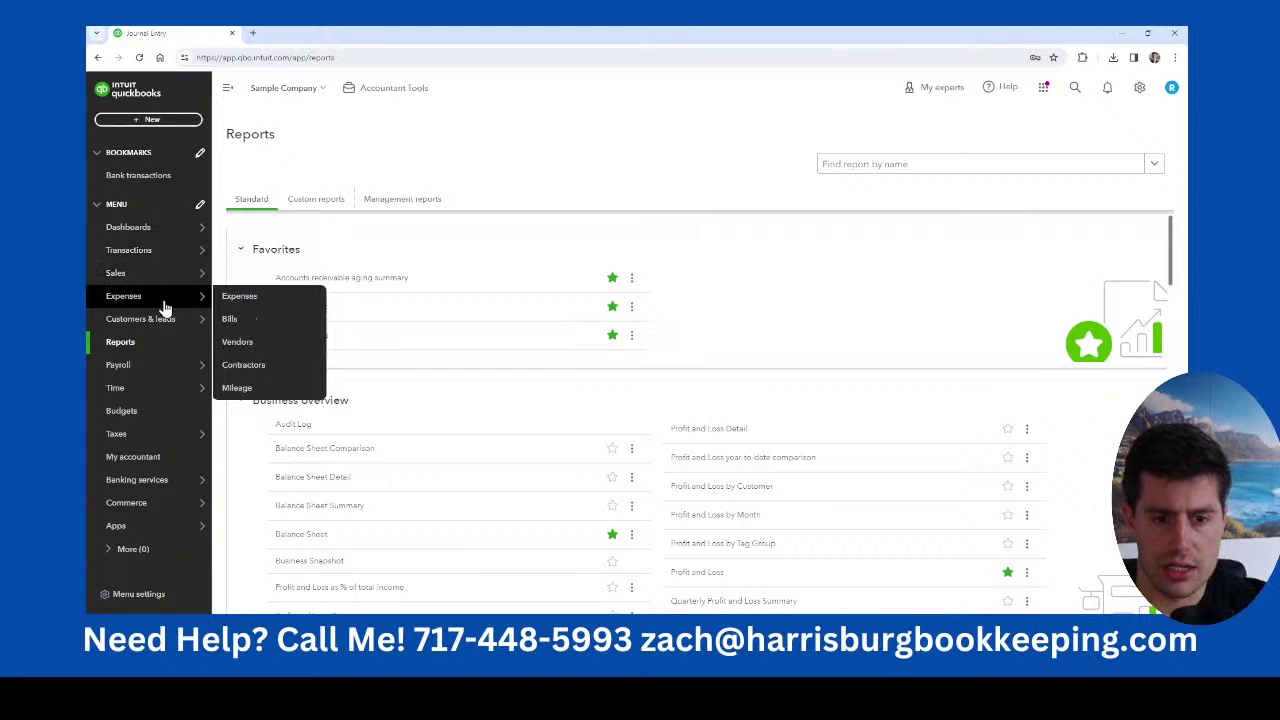
In the advanced company account settings, turn on class tracking, save the Categories section and leave the settings.
click(1139, 87)
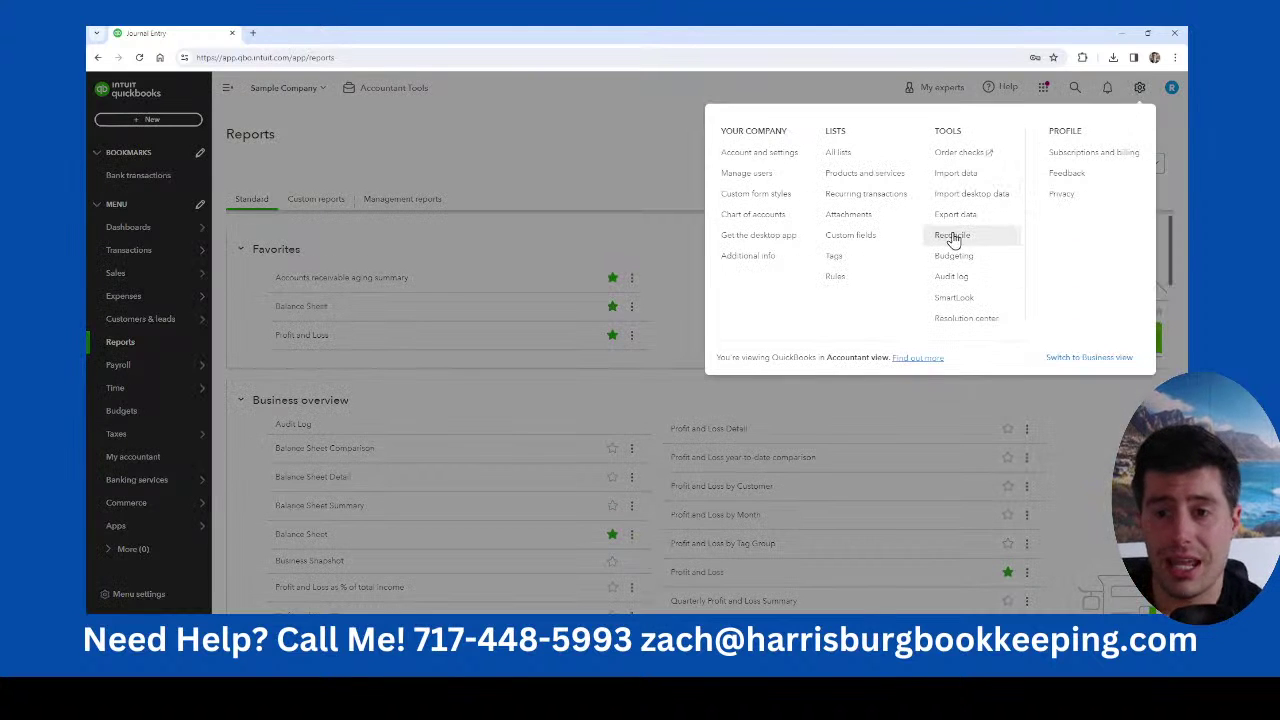
click(785, 158)
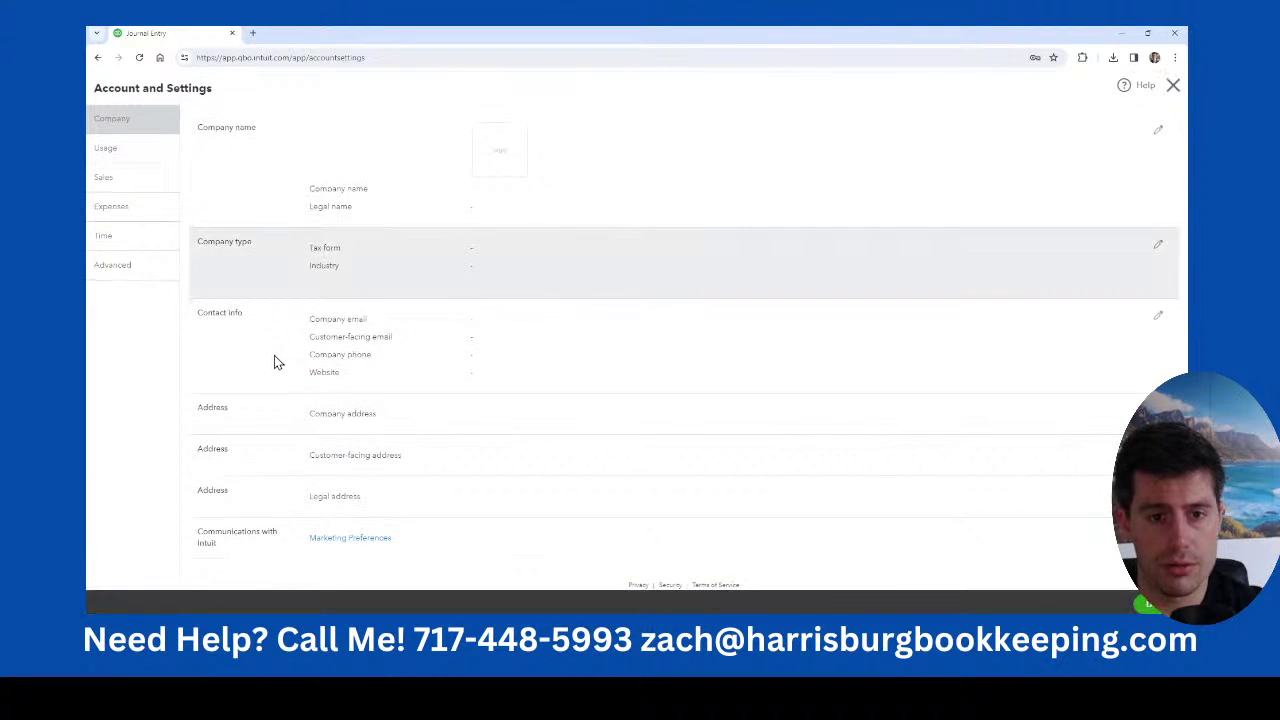
click(113, 268)
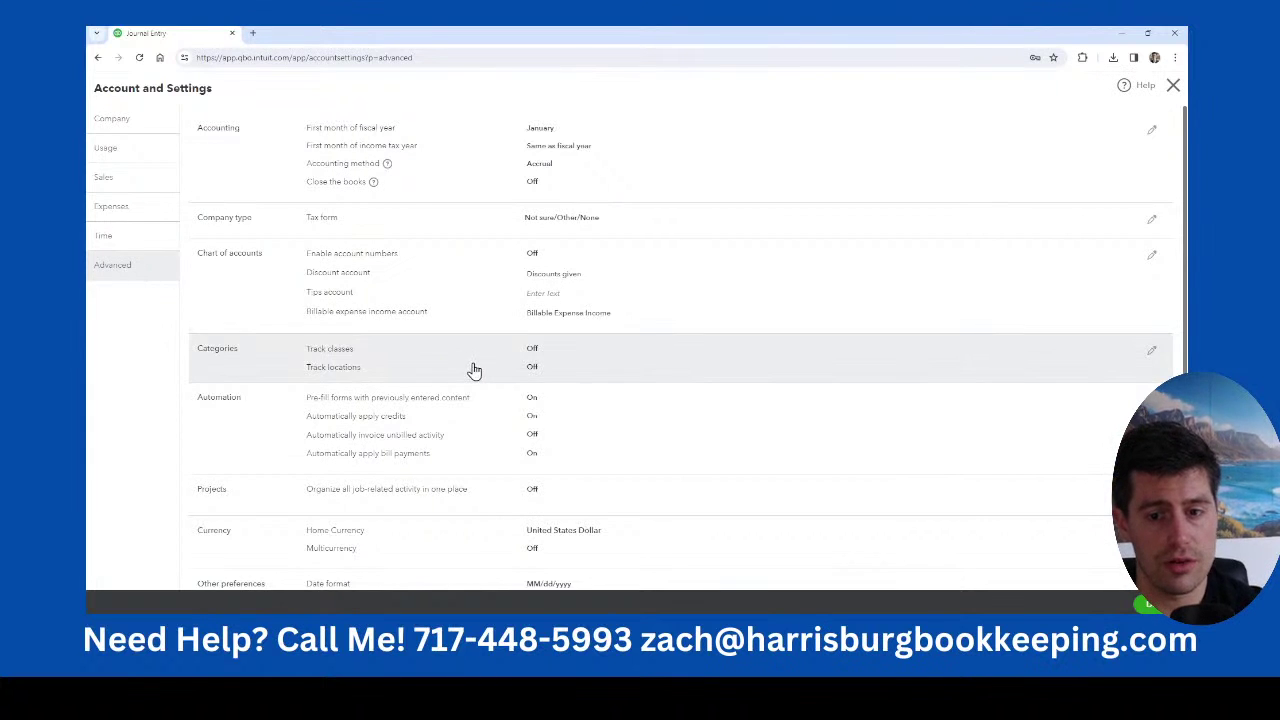
click(474, 370)
click(538, 352)
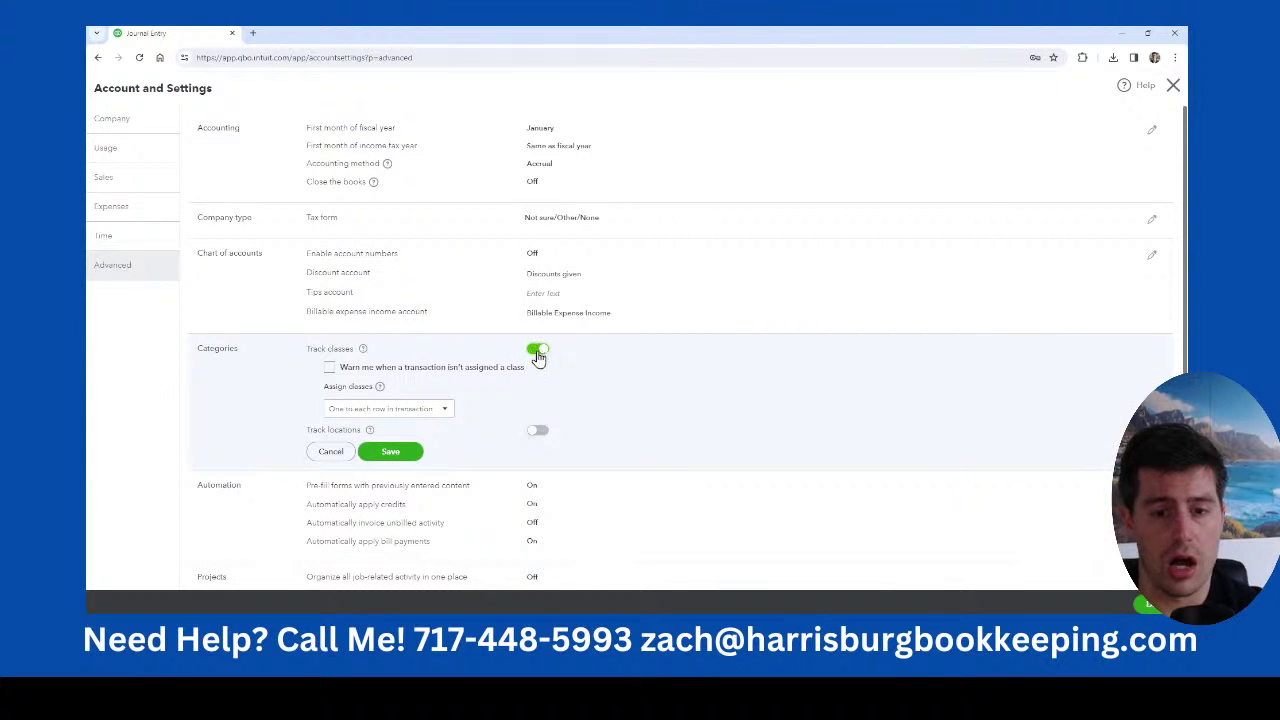
click(392, 452)
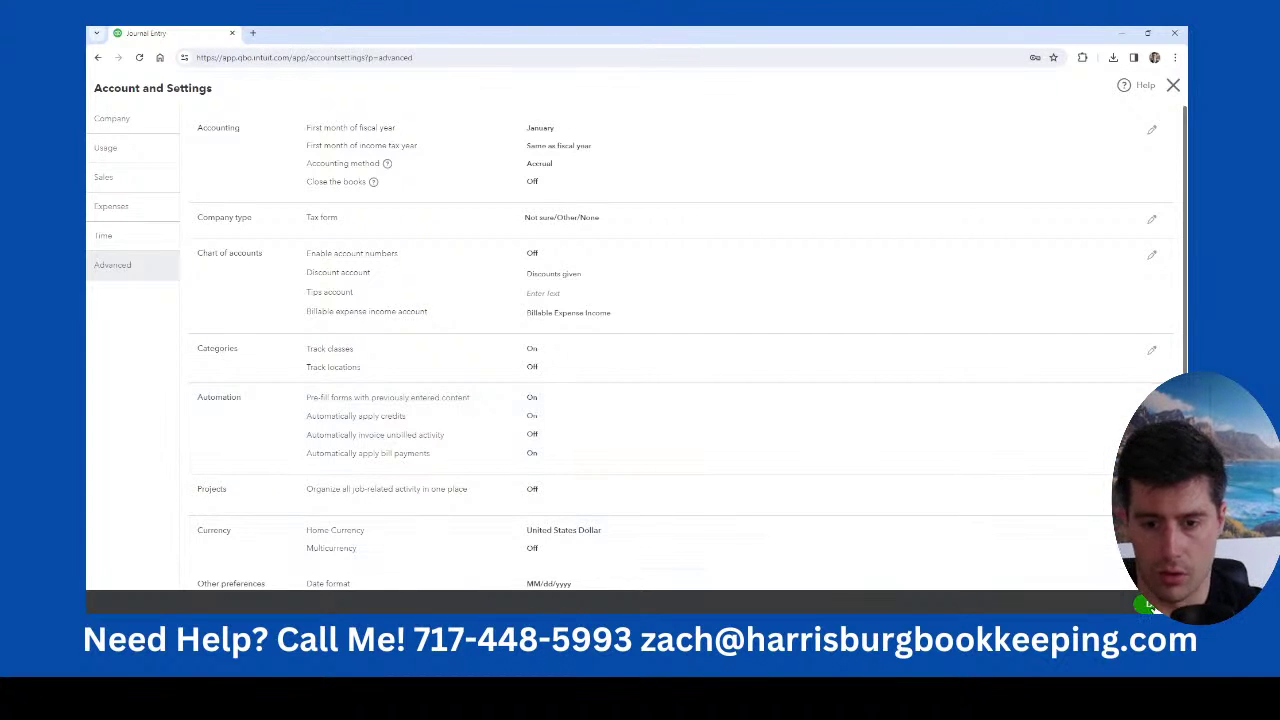
click(1157, 606)
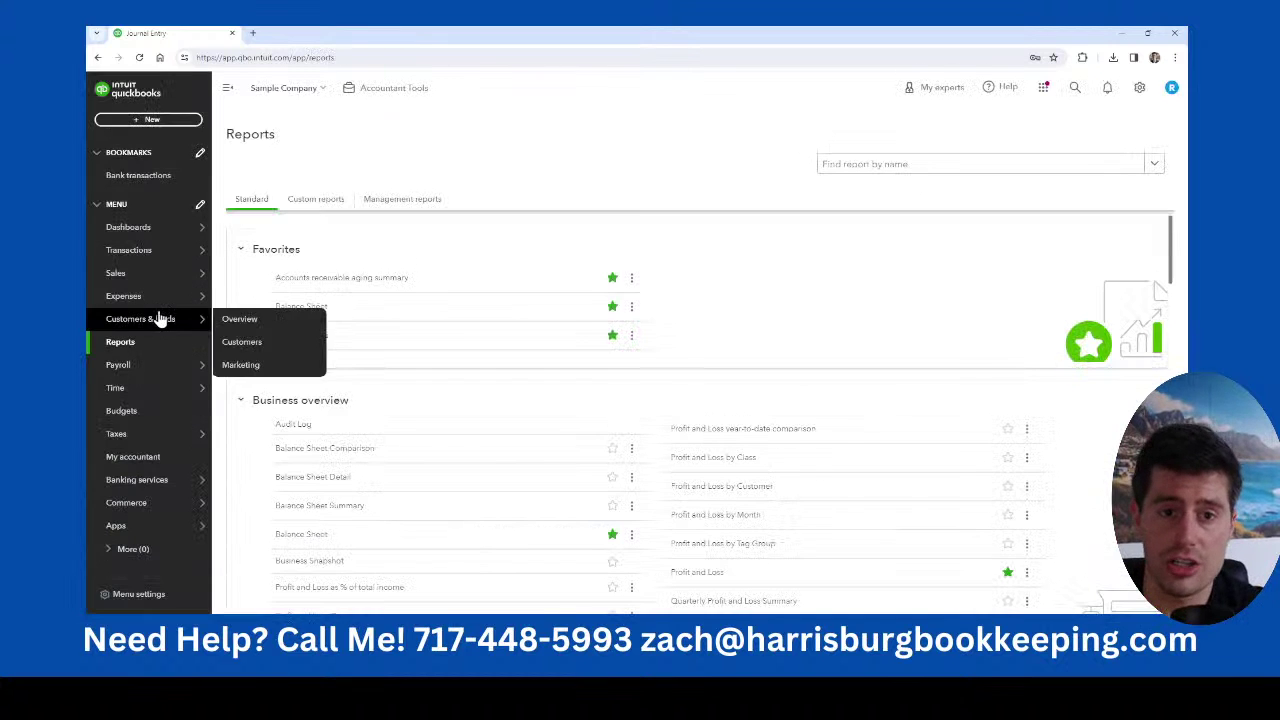
Open a blank expense form to look at its Class column, and close the form.
click(152, 121)
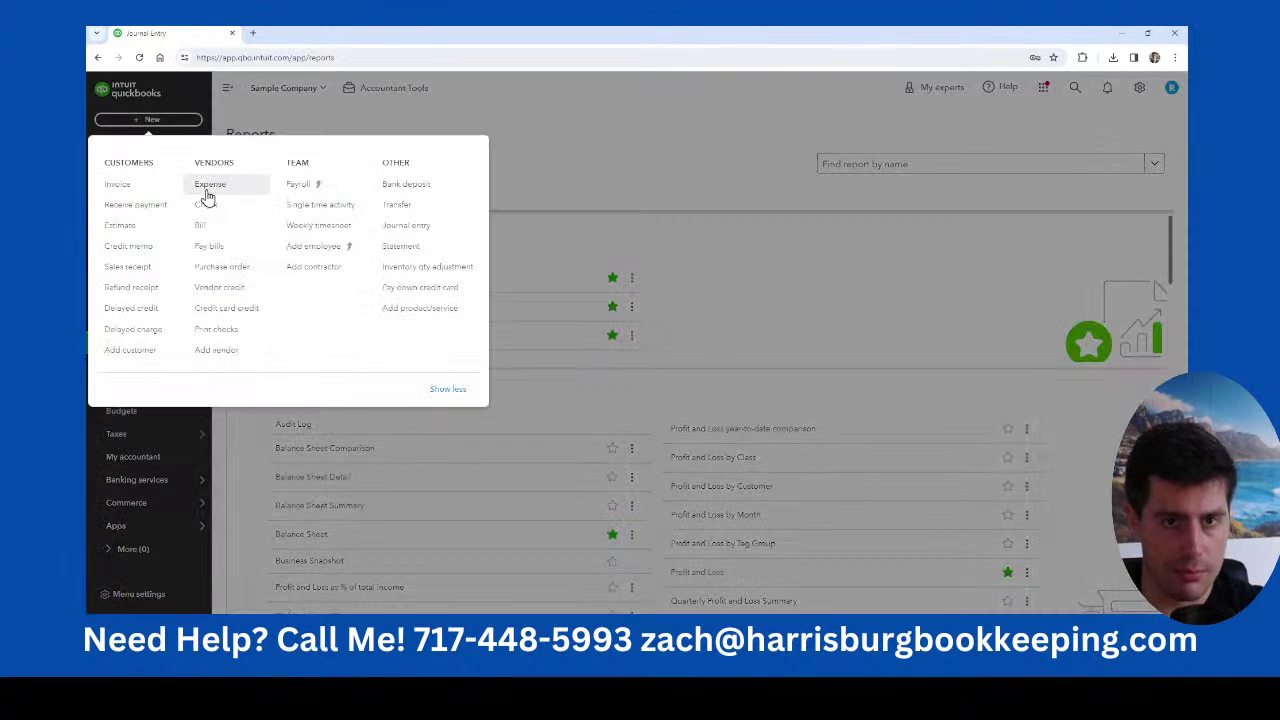
click(207, 196)
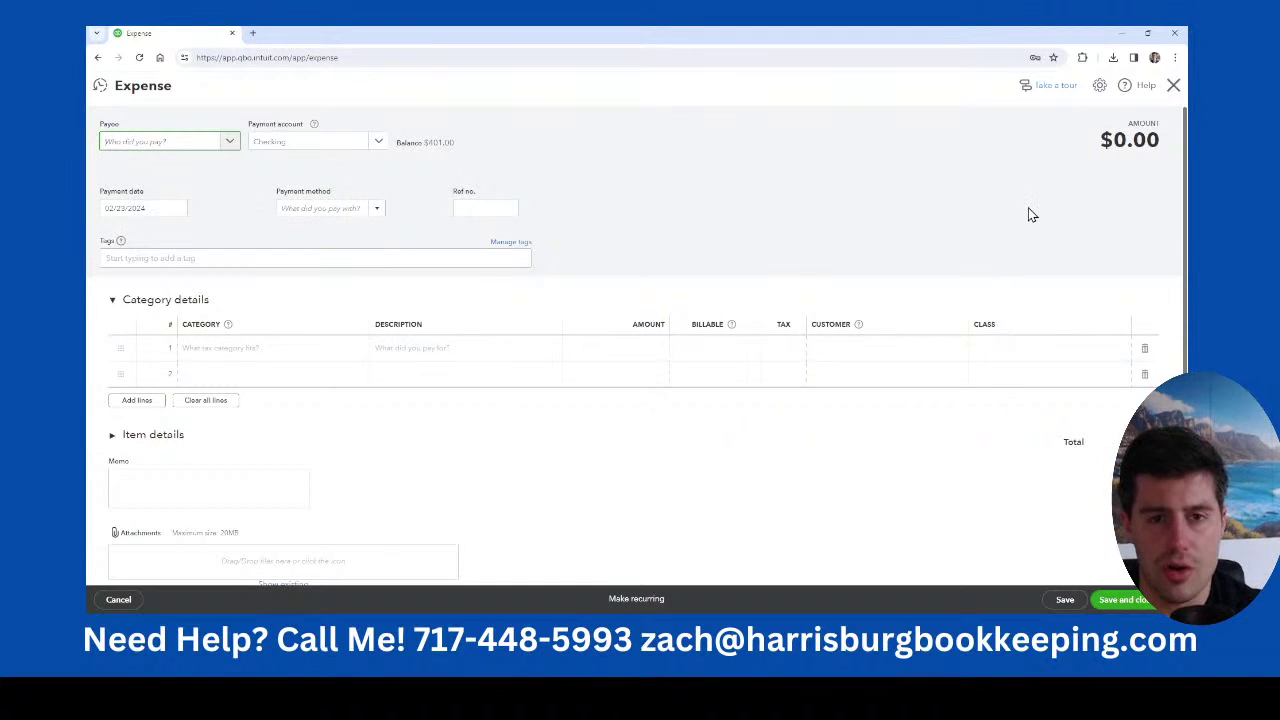
click(1172, 86)
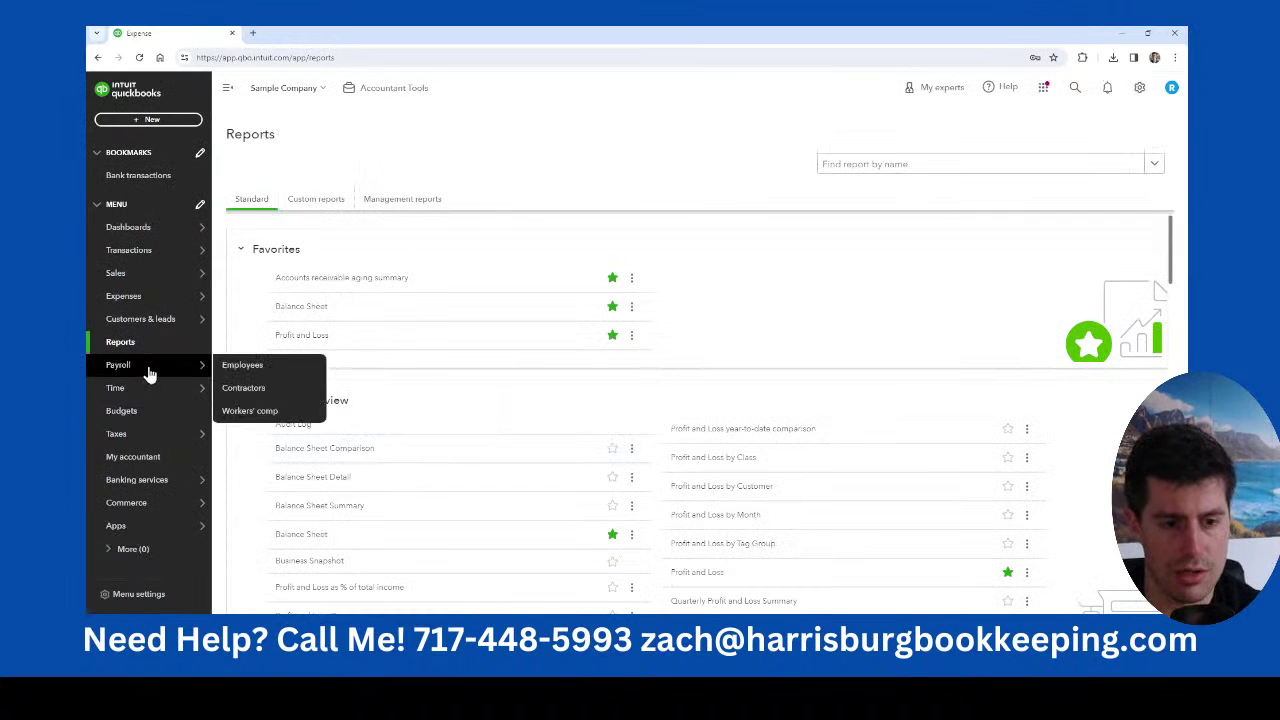
click(155, 549)
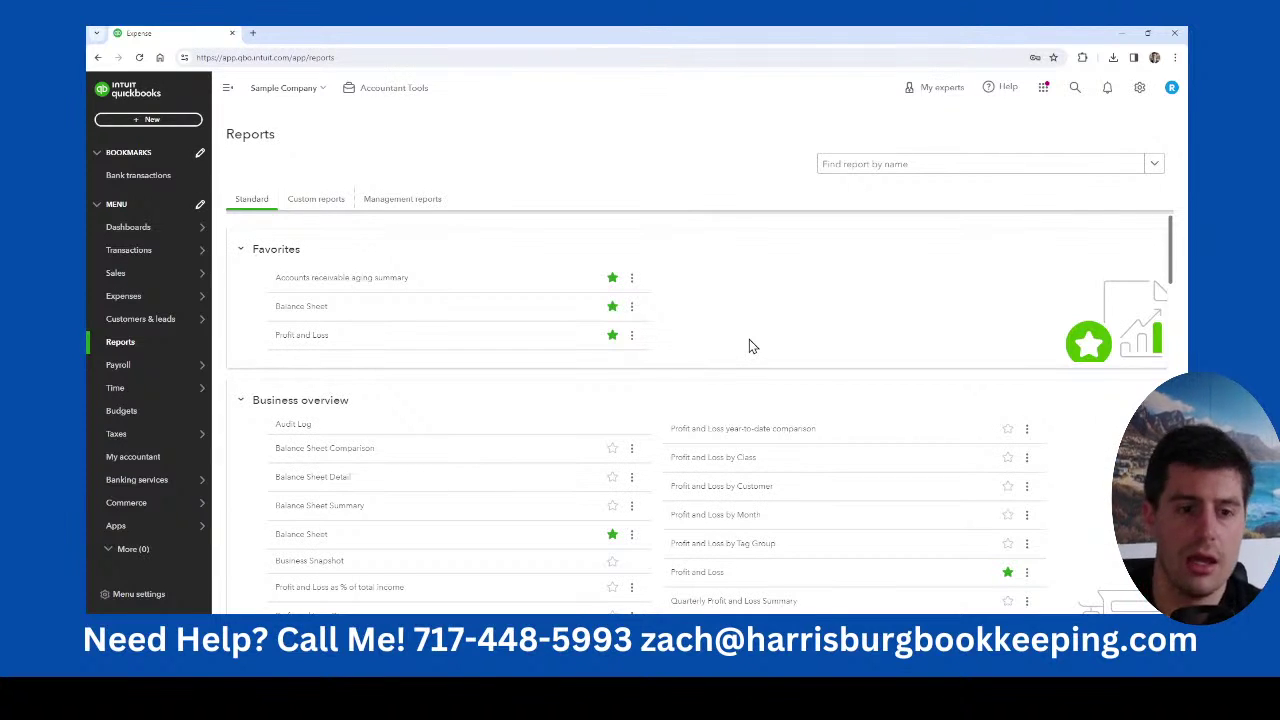
mouse_move(148, 300)
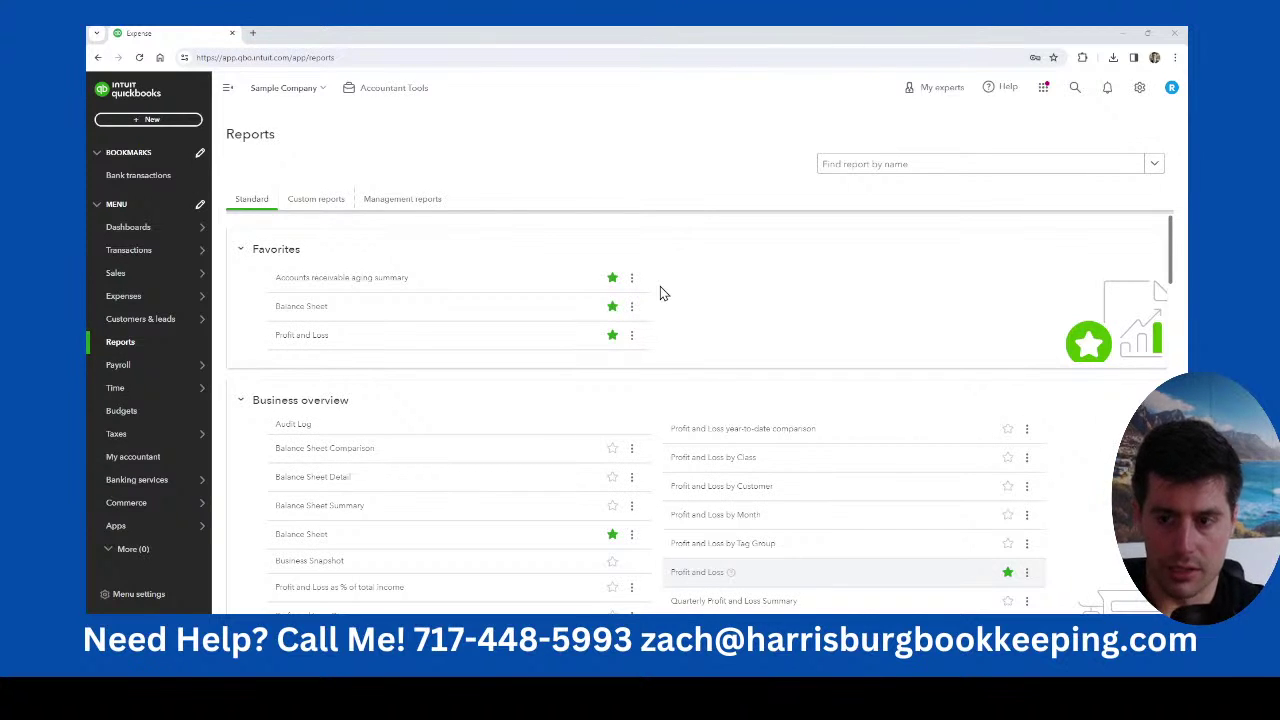
Open Pay Bills and select the PG&E, Norton Lumber and Building Materials, and Robertson & Associates bills for payment.
click(150, 120)
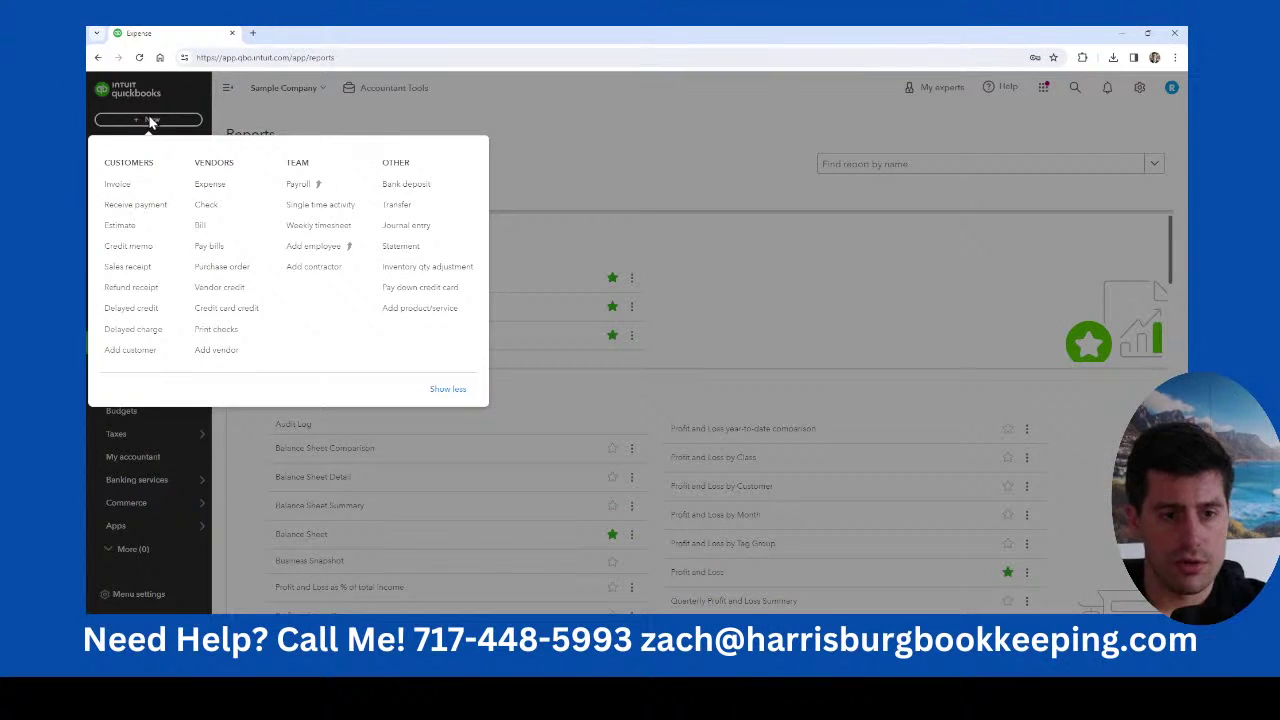
click(224, 250)
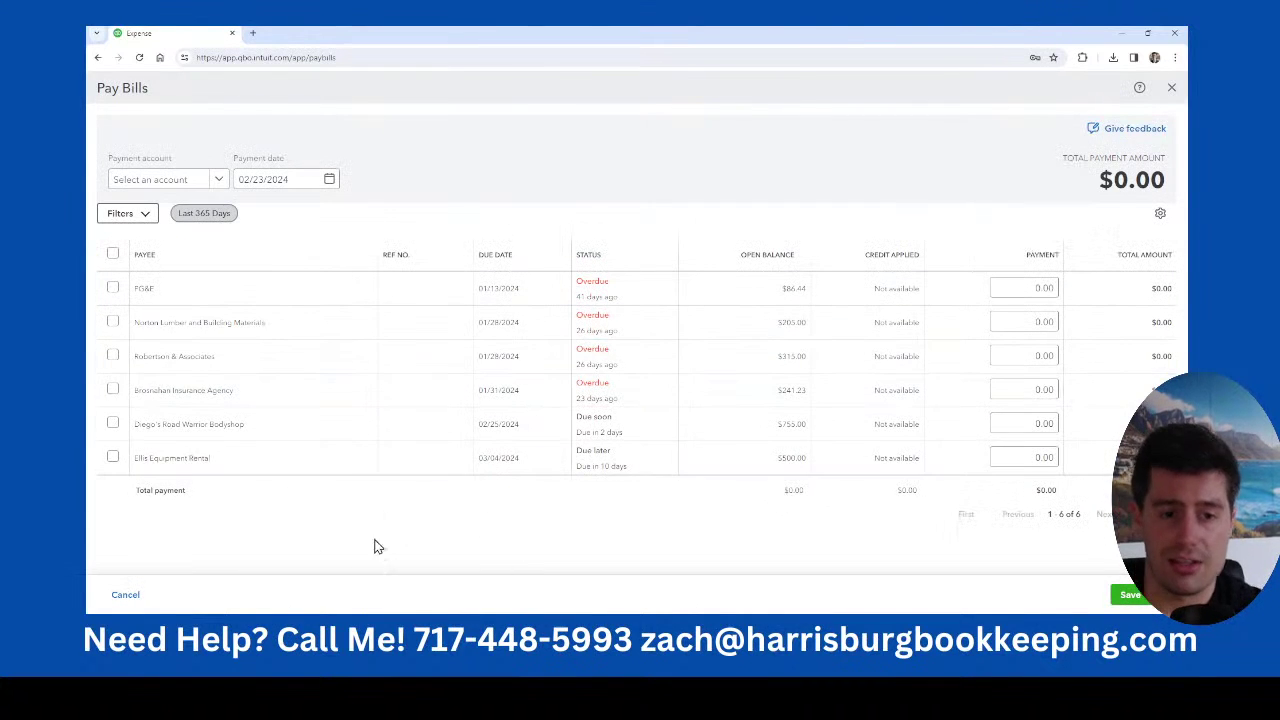
click(113, 288)
click(113, 322)
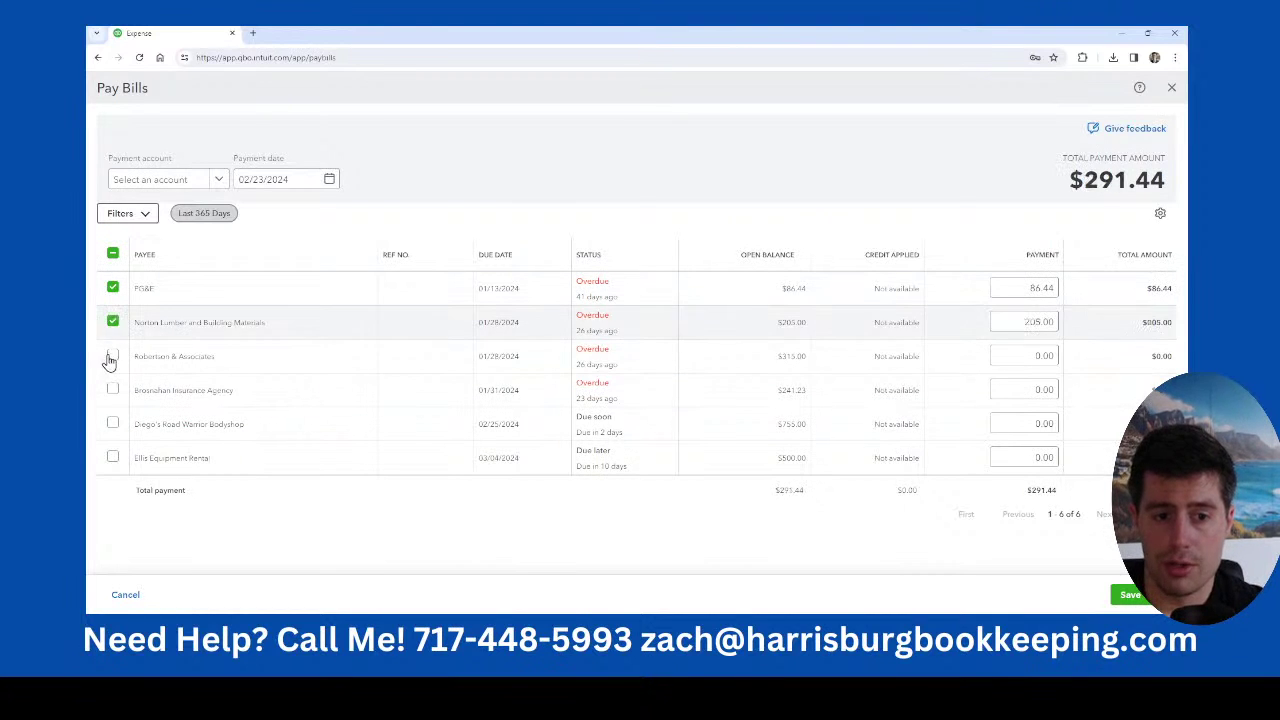
click(113, 356)
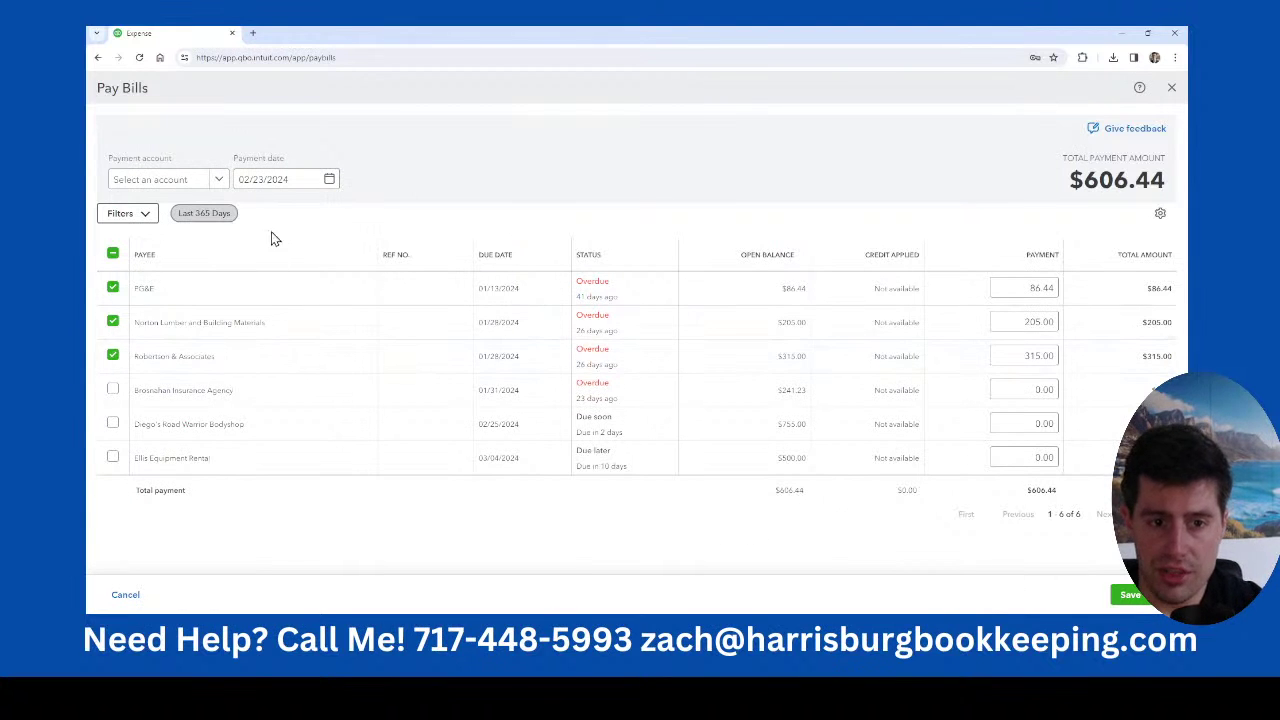
Choose Checking as the payment account with the checks set to print later, and leave Pay Bills without saving.
click(211, 181)
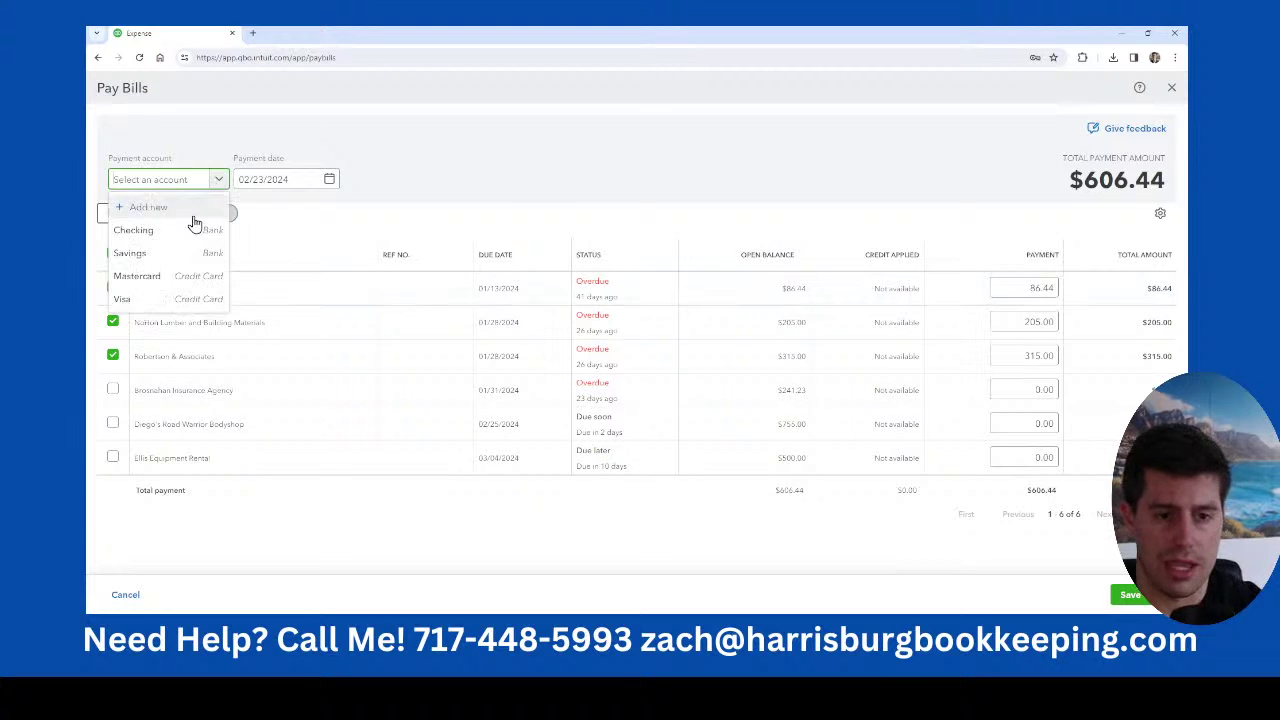
click(191, 228)
click(358, 175)
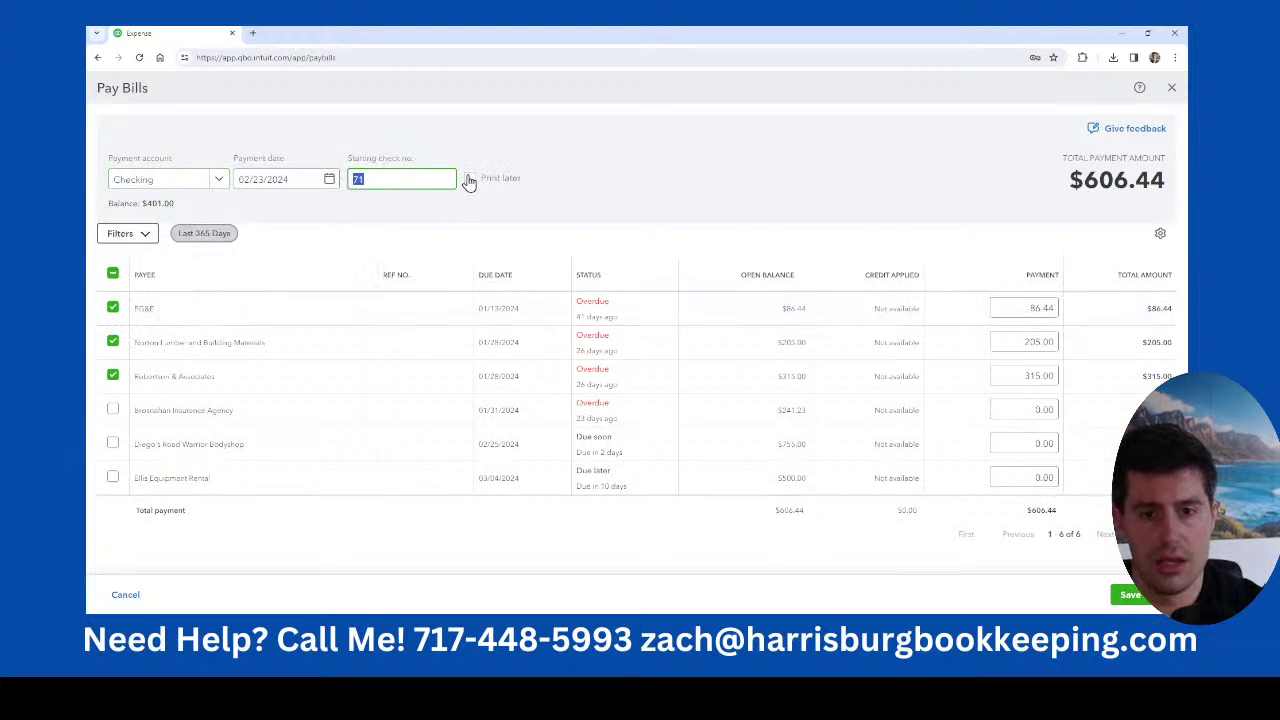
text(71)
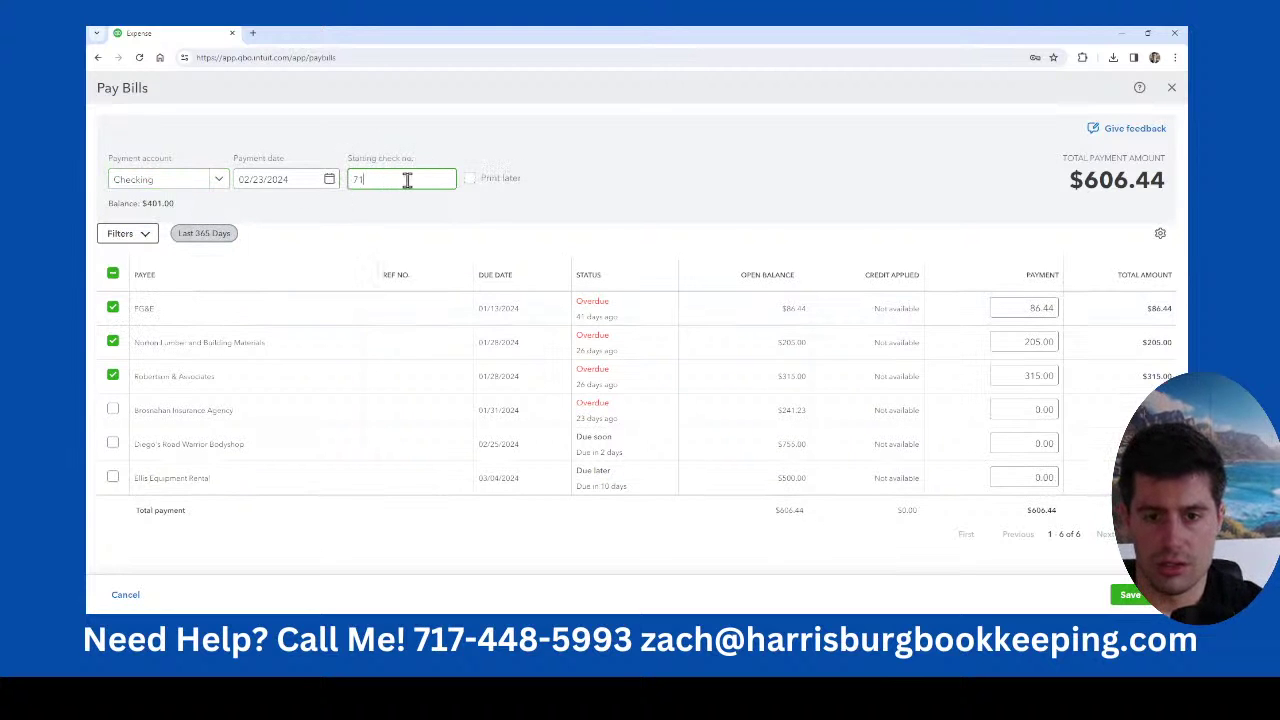
click(470, 178)
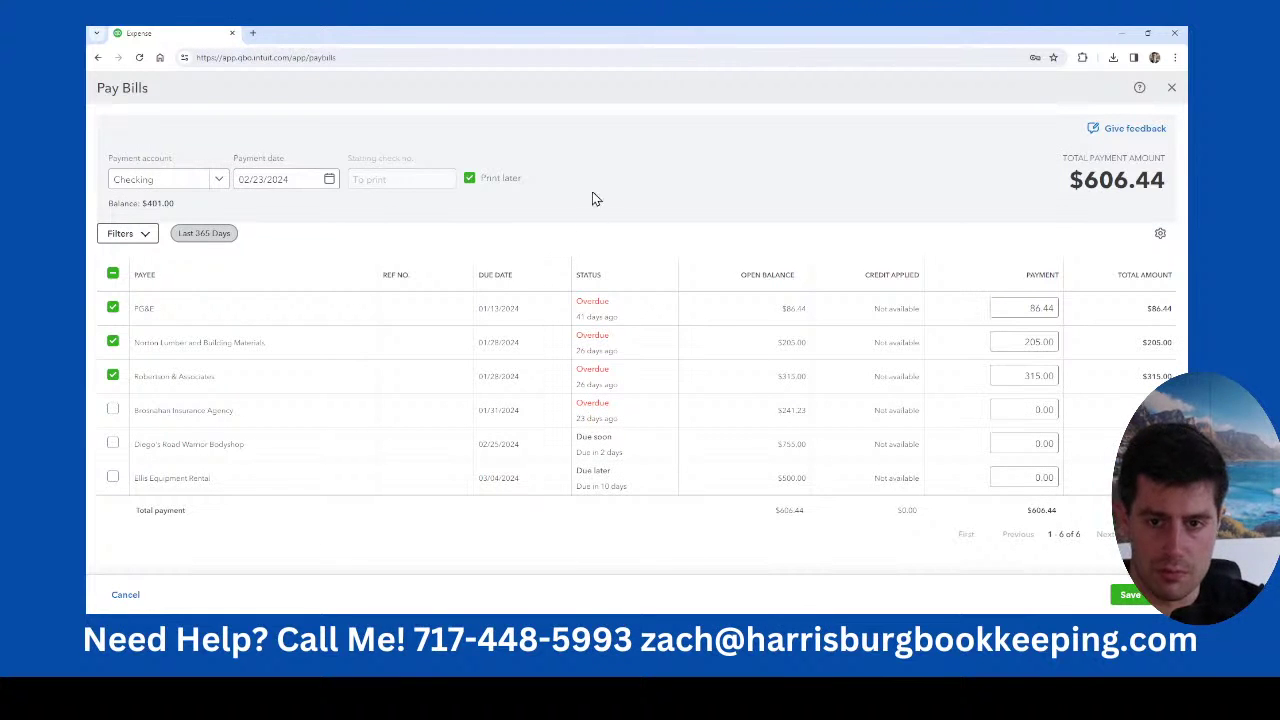
key(Escape)
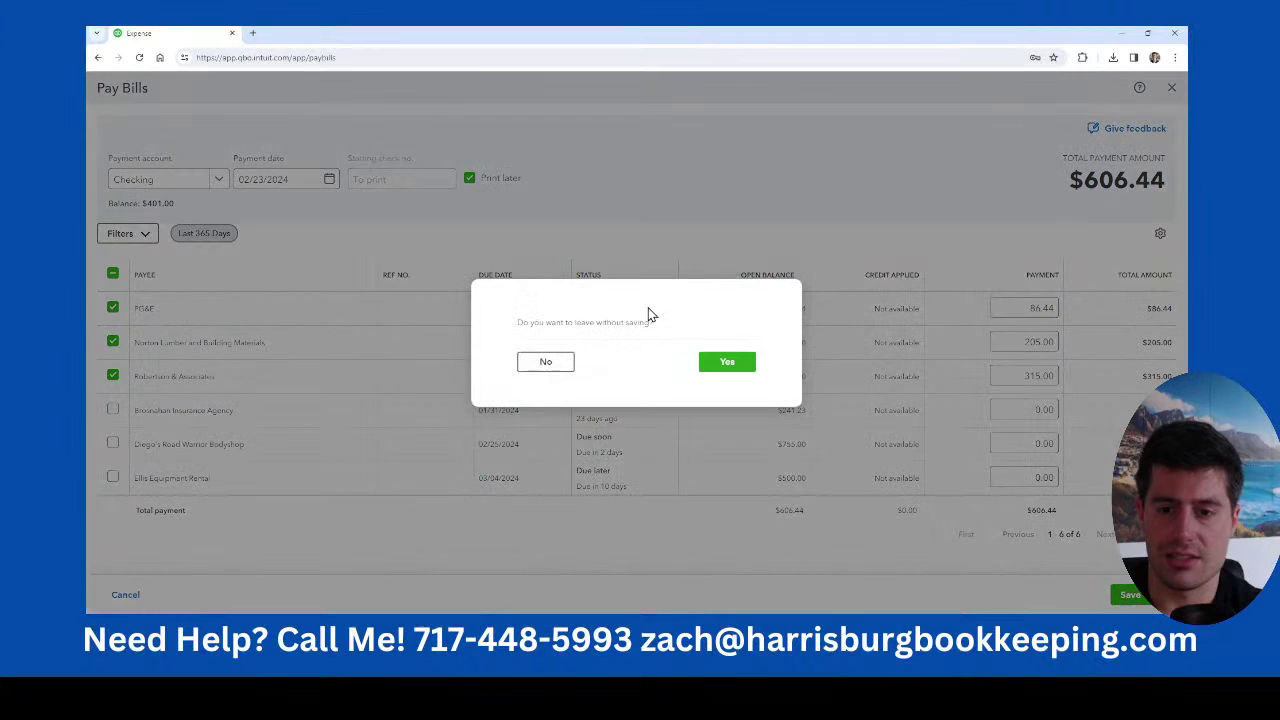
click(729, 362)
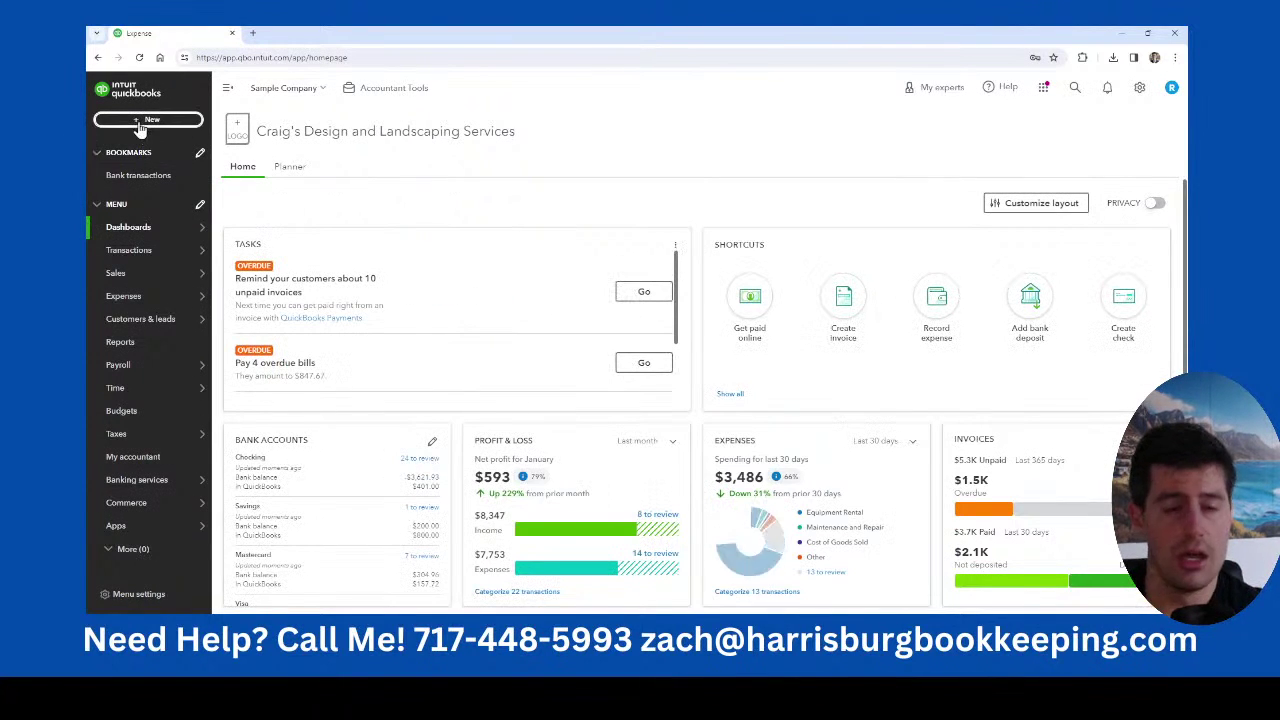
Open the bank transactions page to look over the Checking transactions awaiting review.
mouse_move(150, 252)
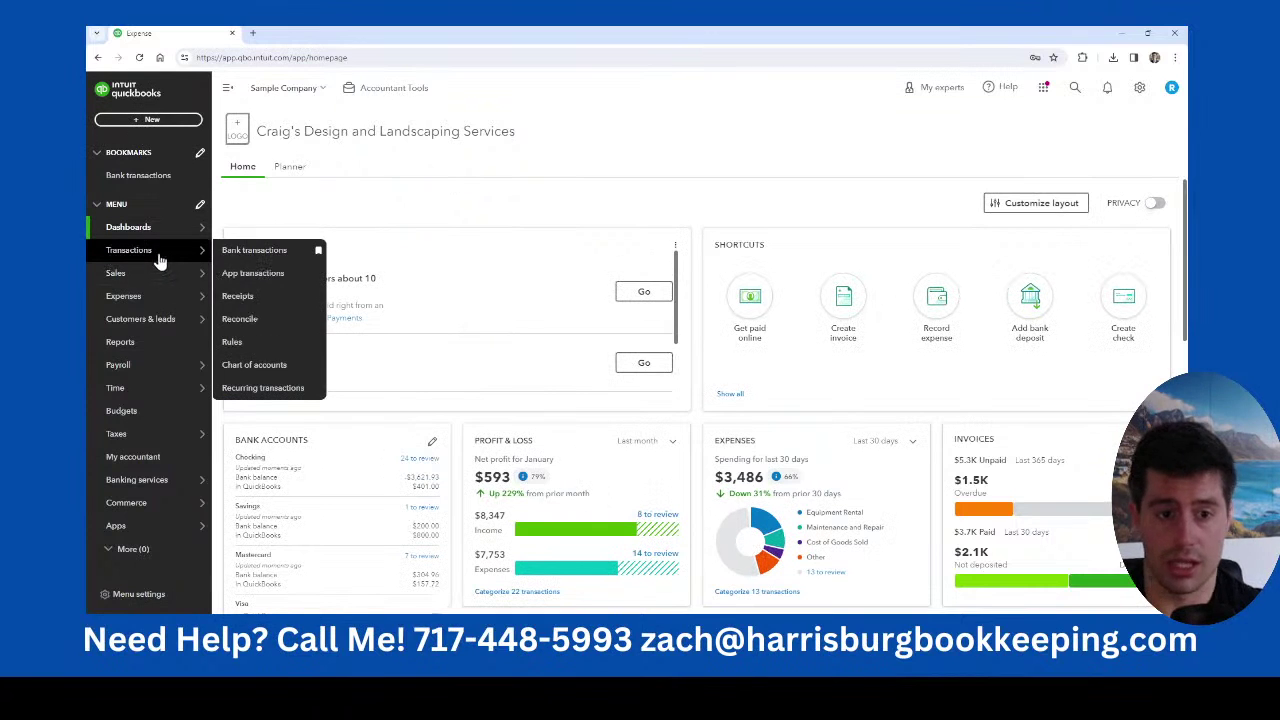
click(255, 252)
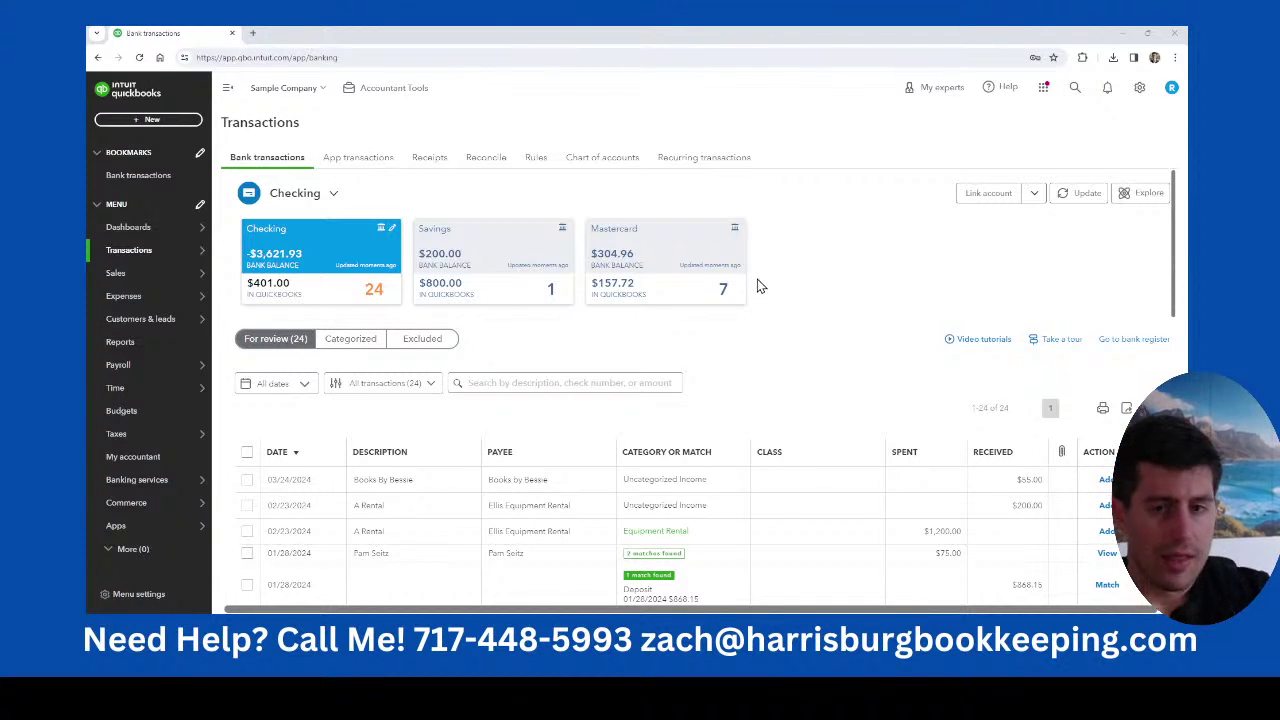
Open the recurring transactions list and start a new recurring template of transaction type Invoice.
click(1139, 88)
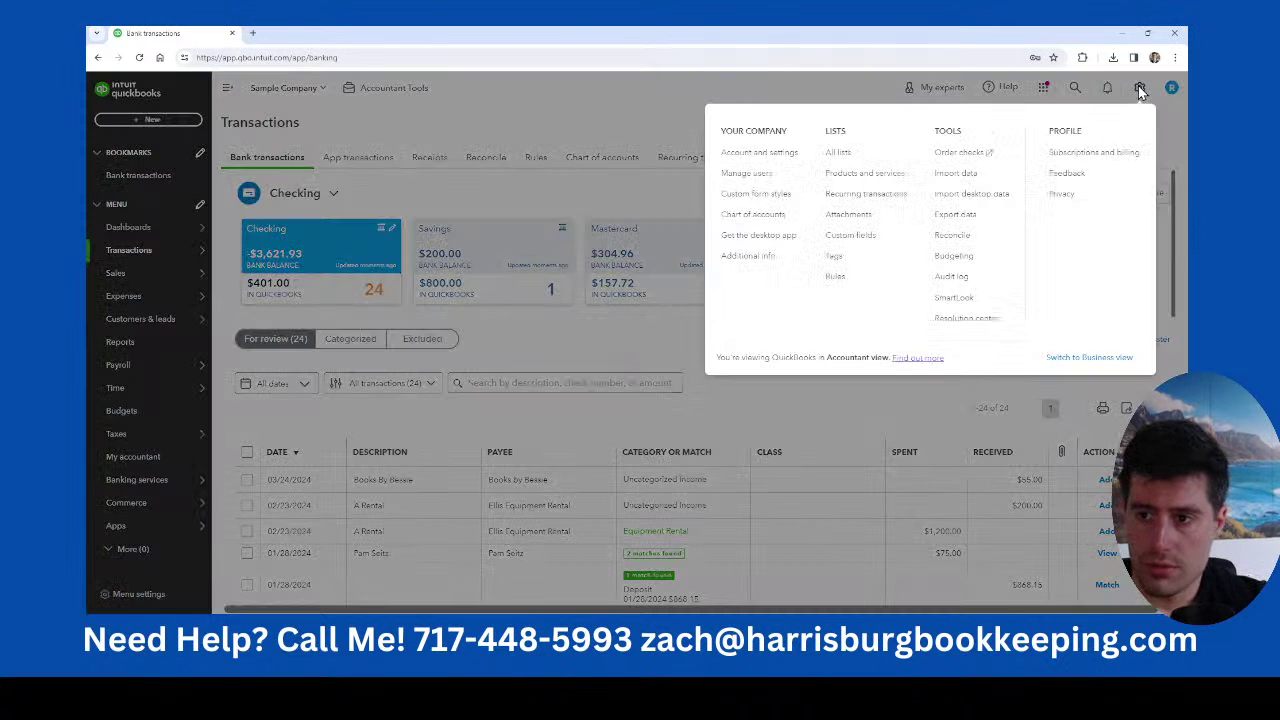
click(862, 199)
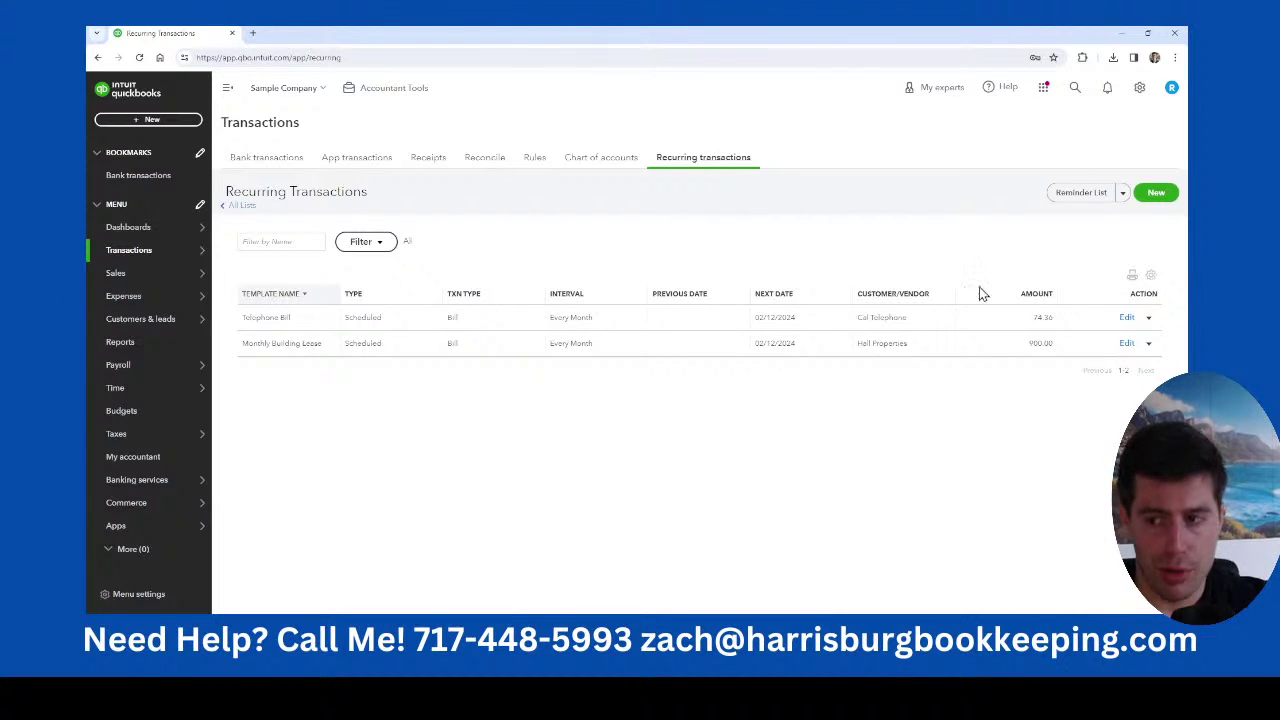
click(1153, 198)
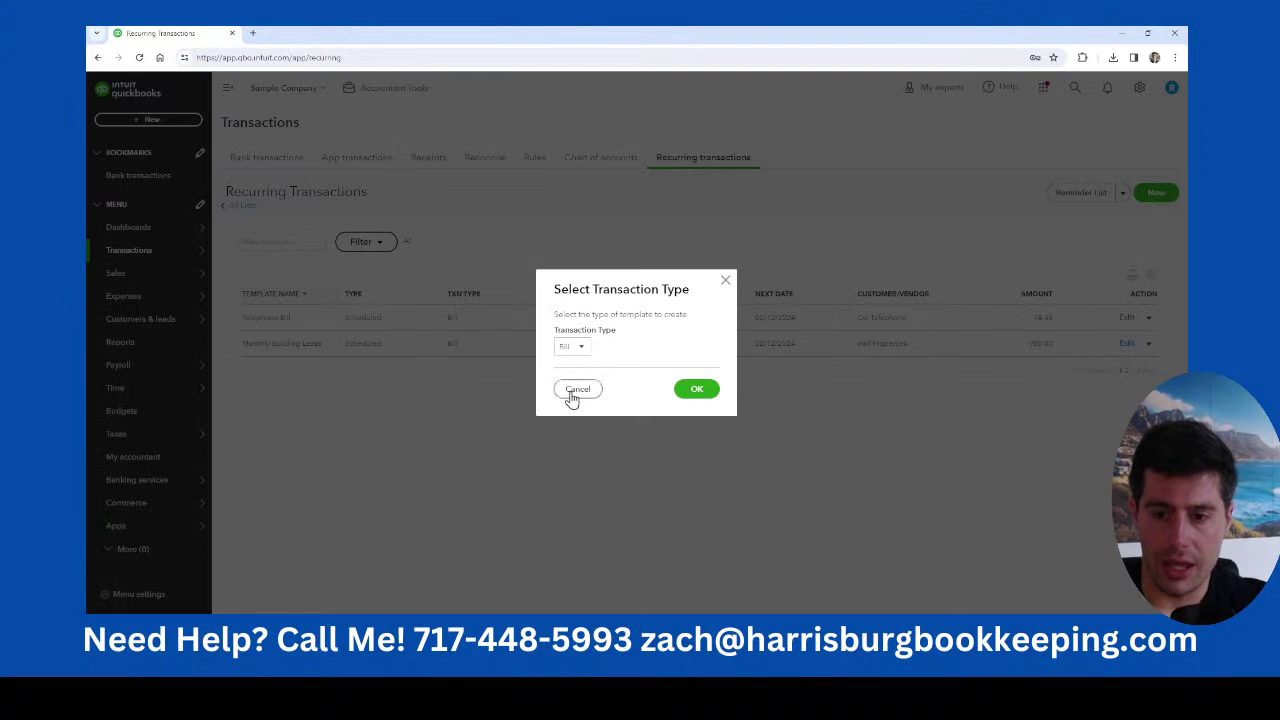
click(725, 281)
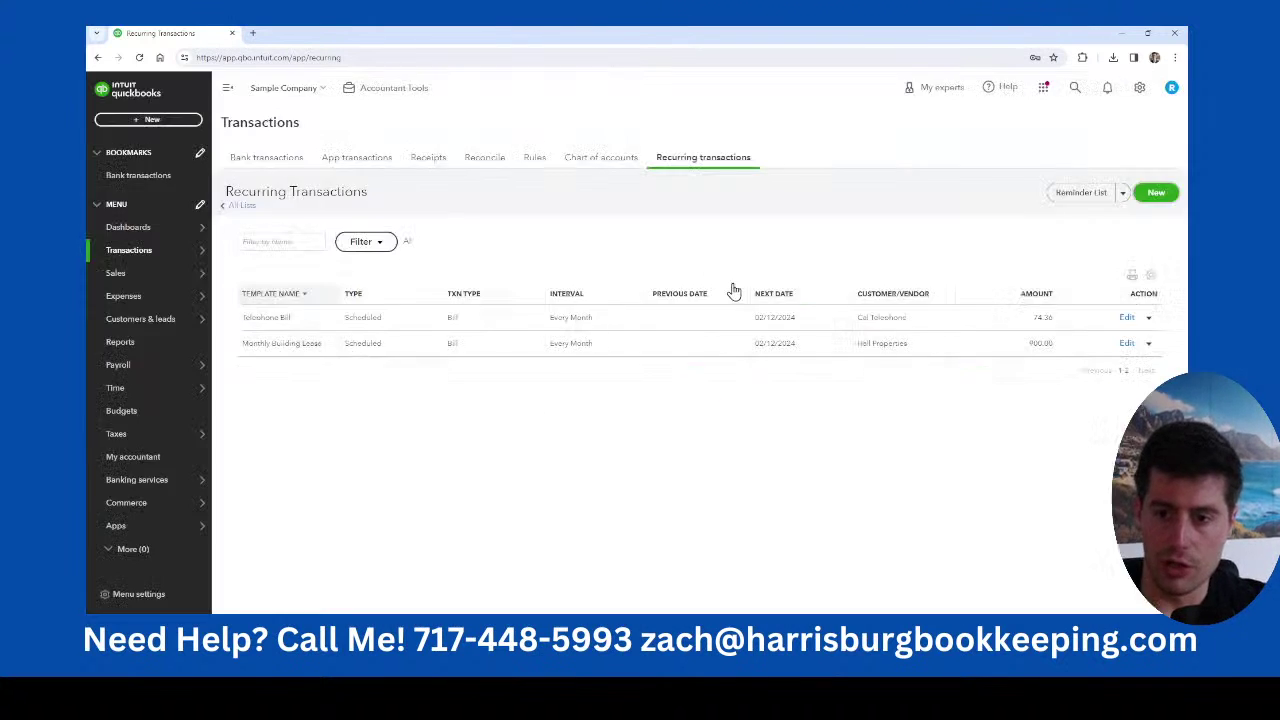
click(1160, 197)
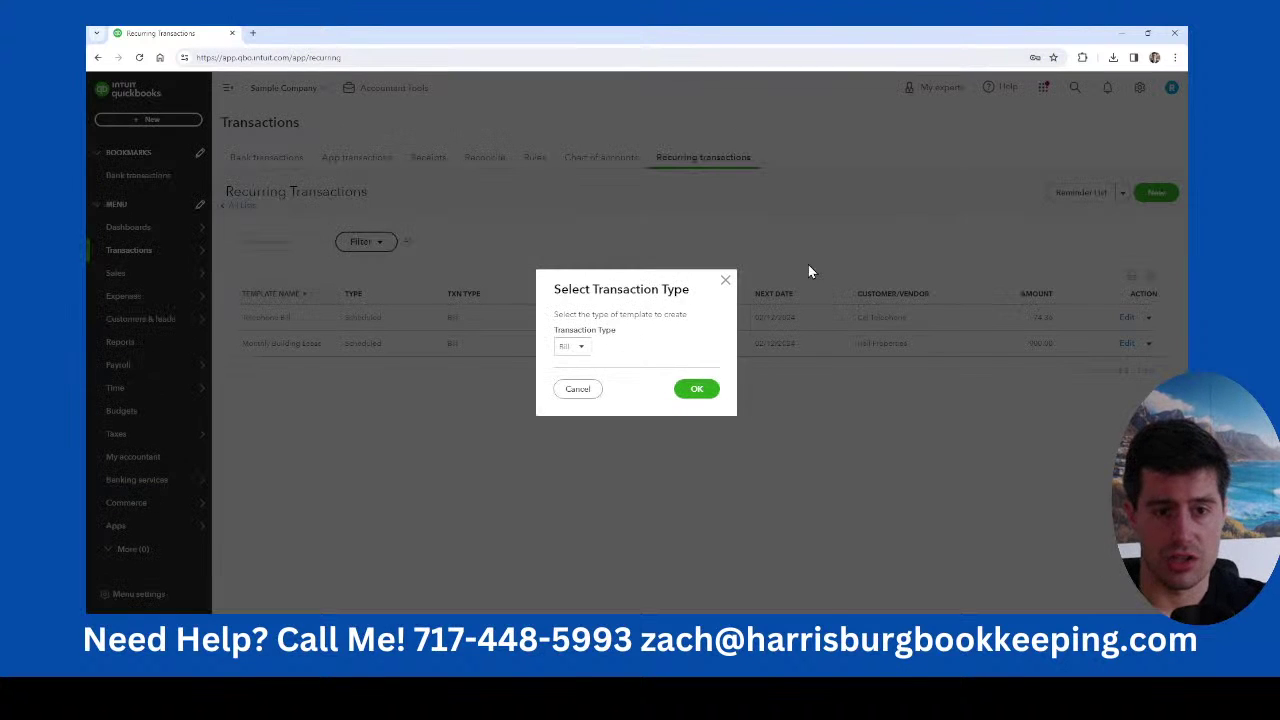
click(574, 347)
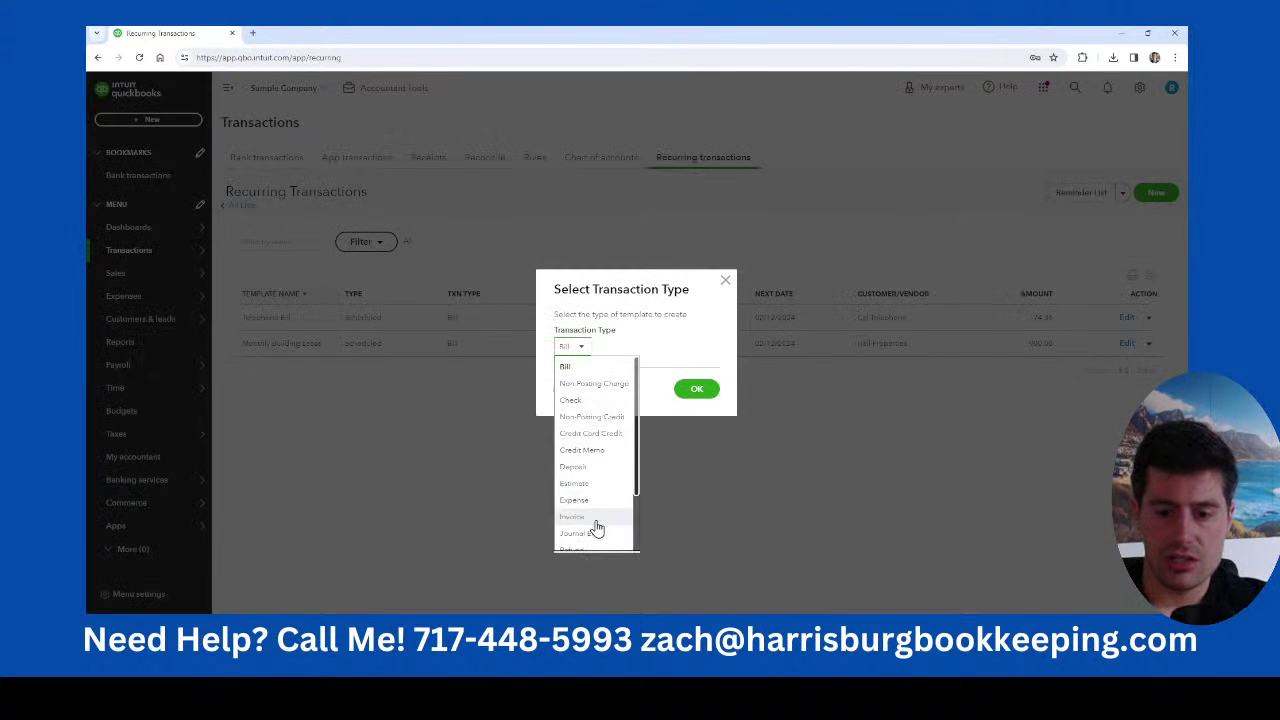
scroll(594, 524, down, 1)
click(590, 469)
click(696, 390)
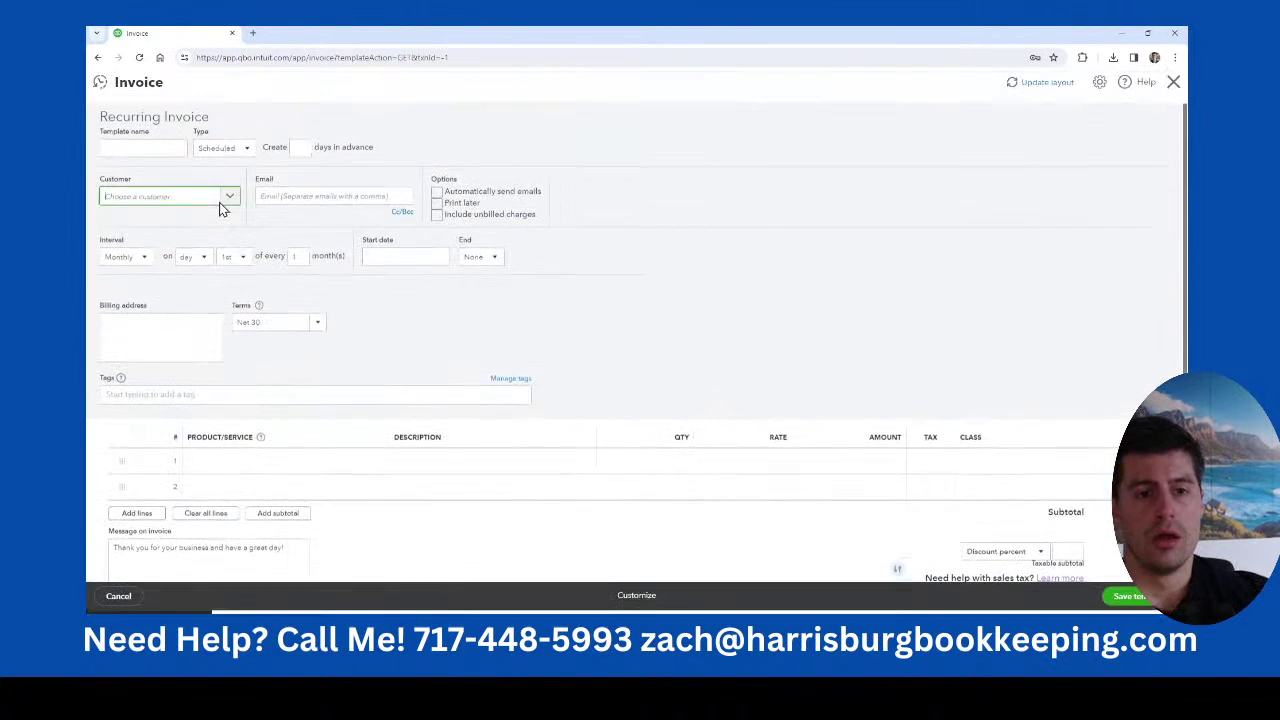
Choose Amy's Bird Sanctuary as the customer, turn off Print later and turn on Automatically send emails.
click(163, 210)
click(245, 254)
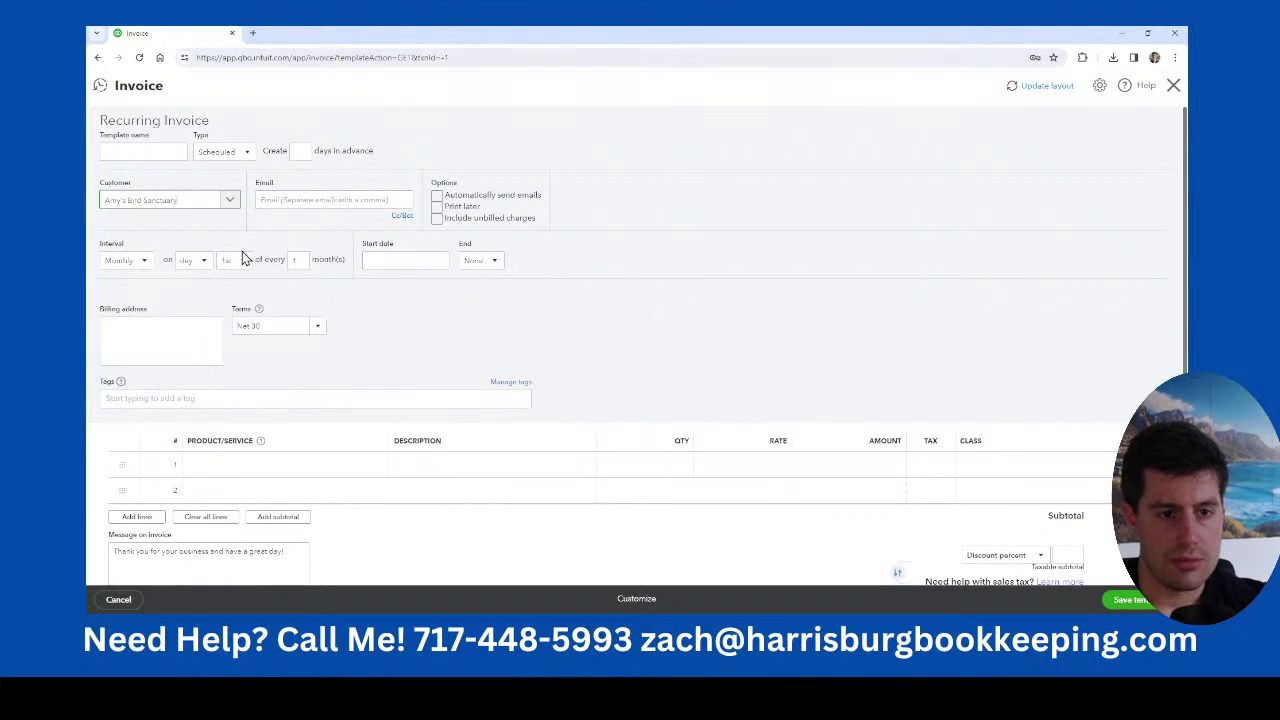
click(348, 201)
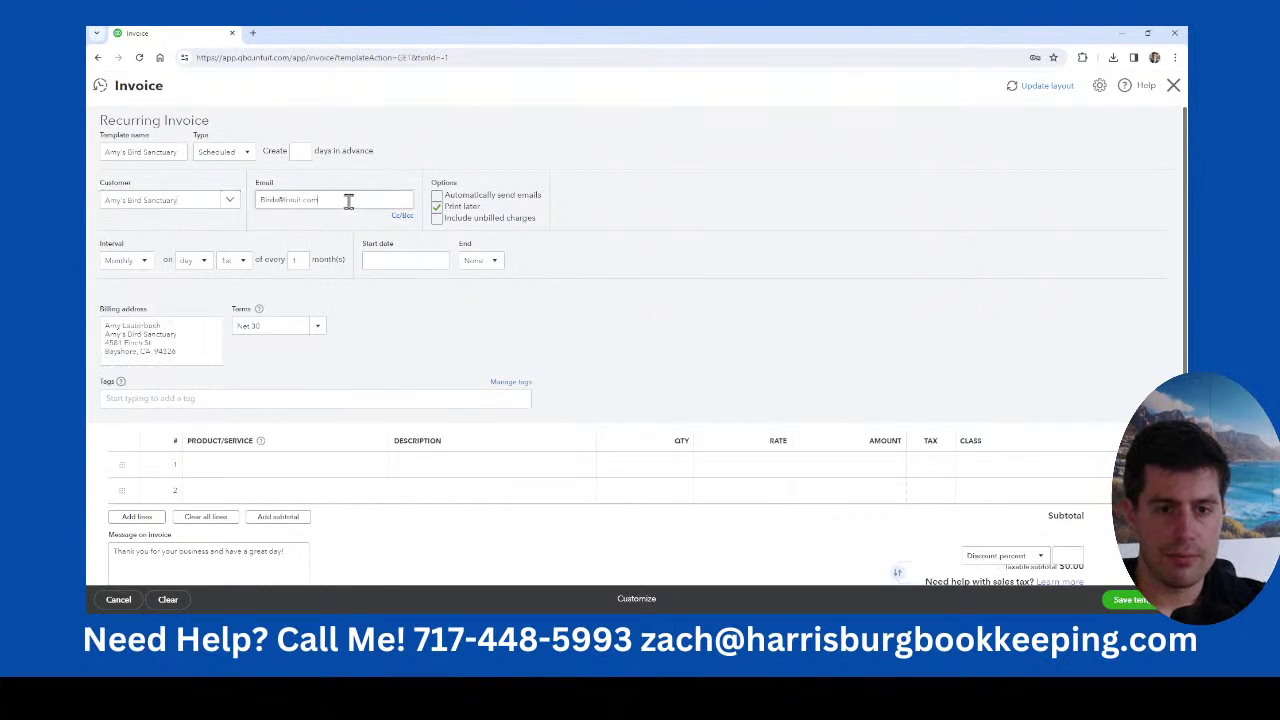
drag(348, 201, 256, 211)
click(361, 205)
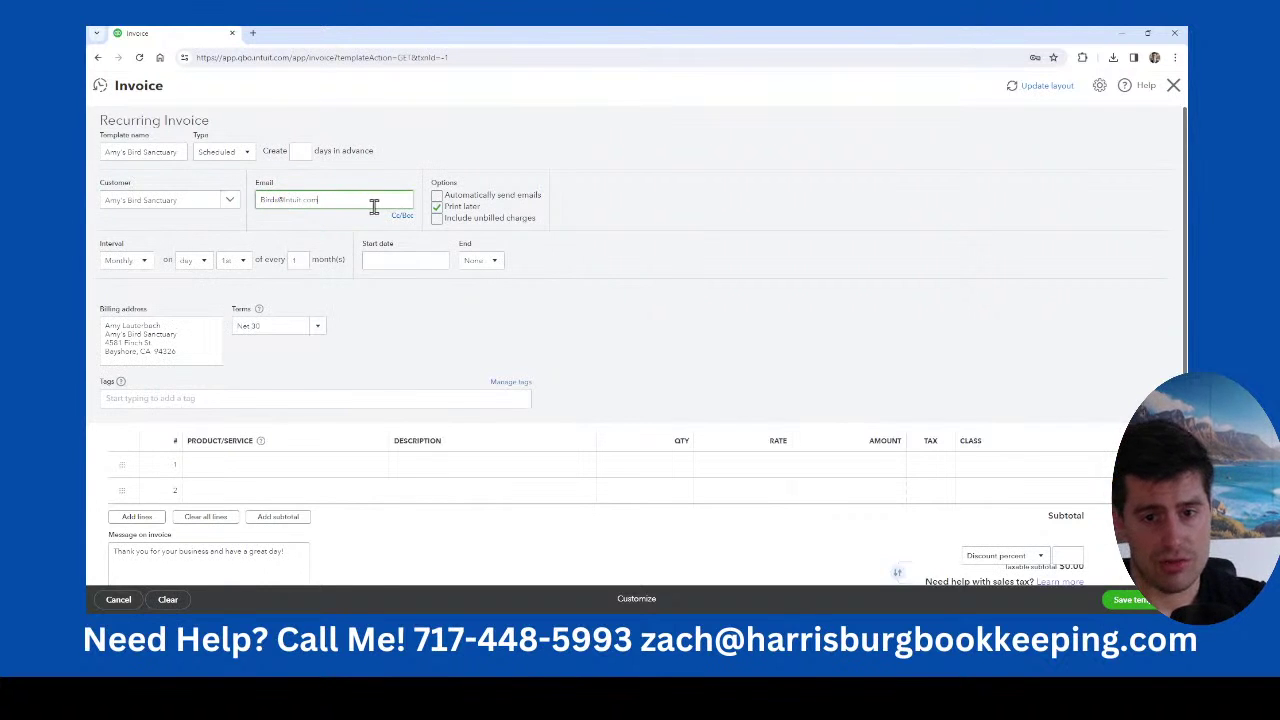
click(437, 208)
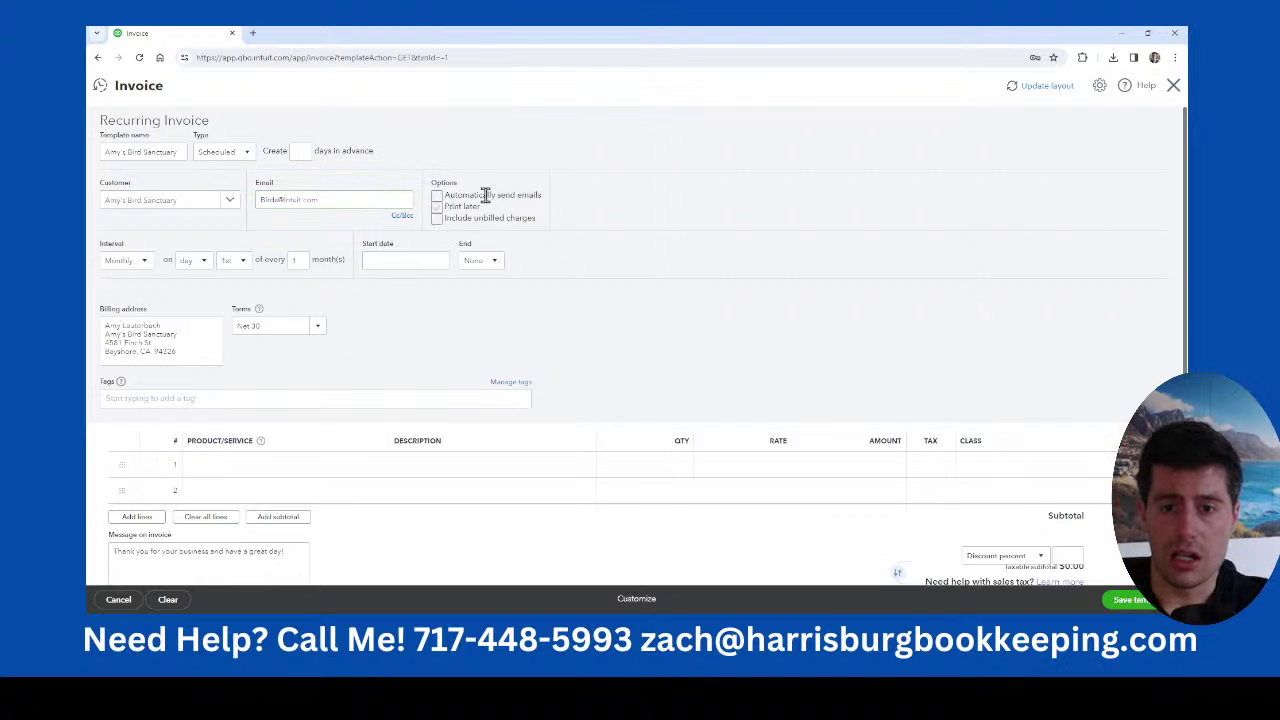
drag(548, 197, 458, 205)
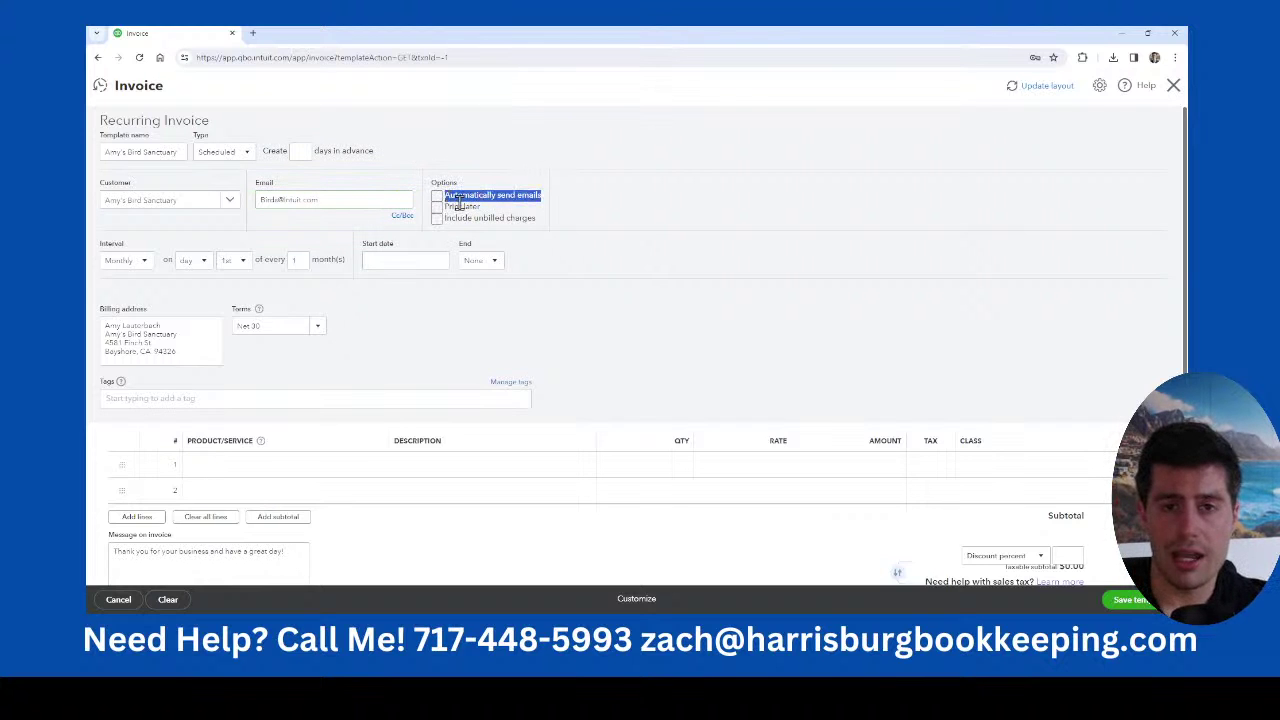
click(437, 195)
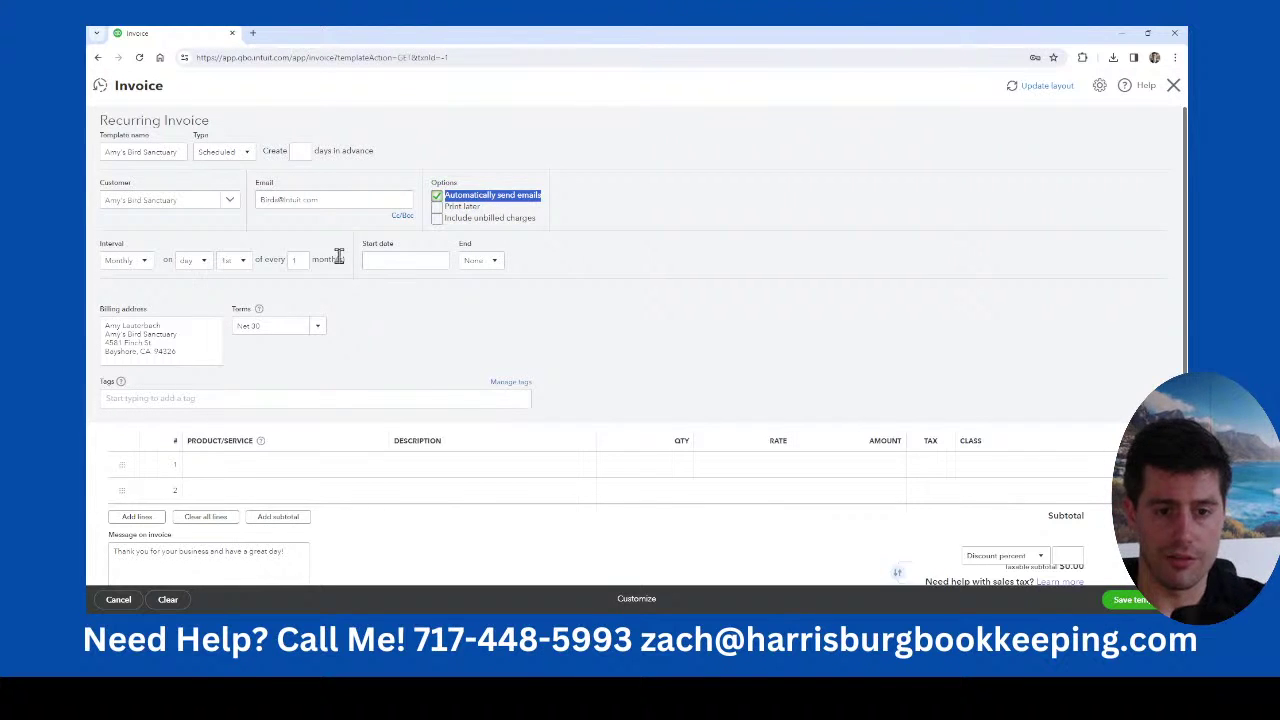
Set the recurring invoice's start date to 03/01/2024 and its terms to Due on receipt.
click(440, 262)
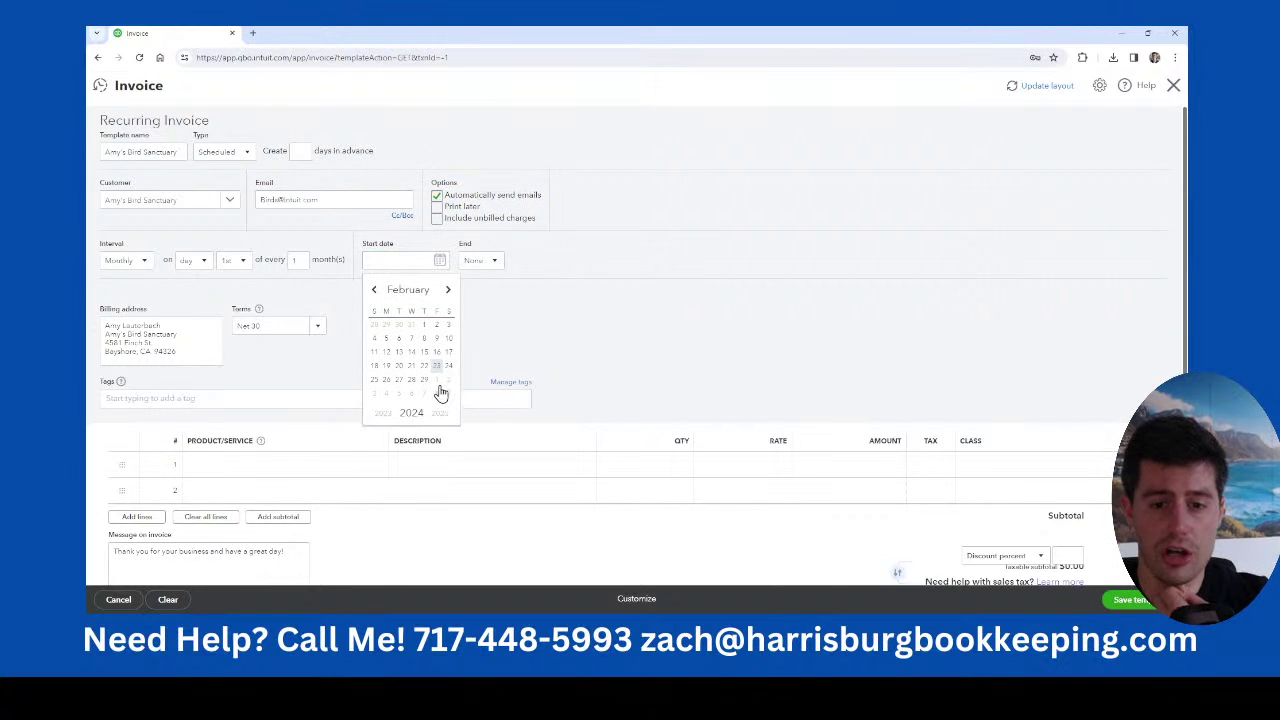
click(436, 379)
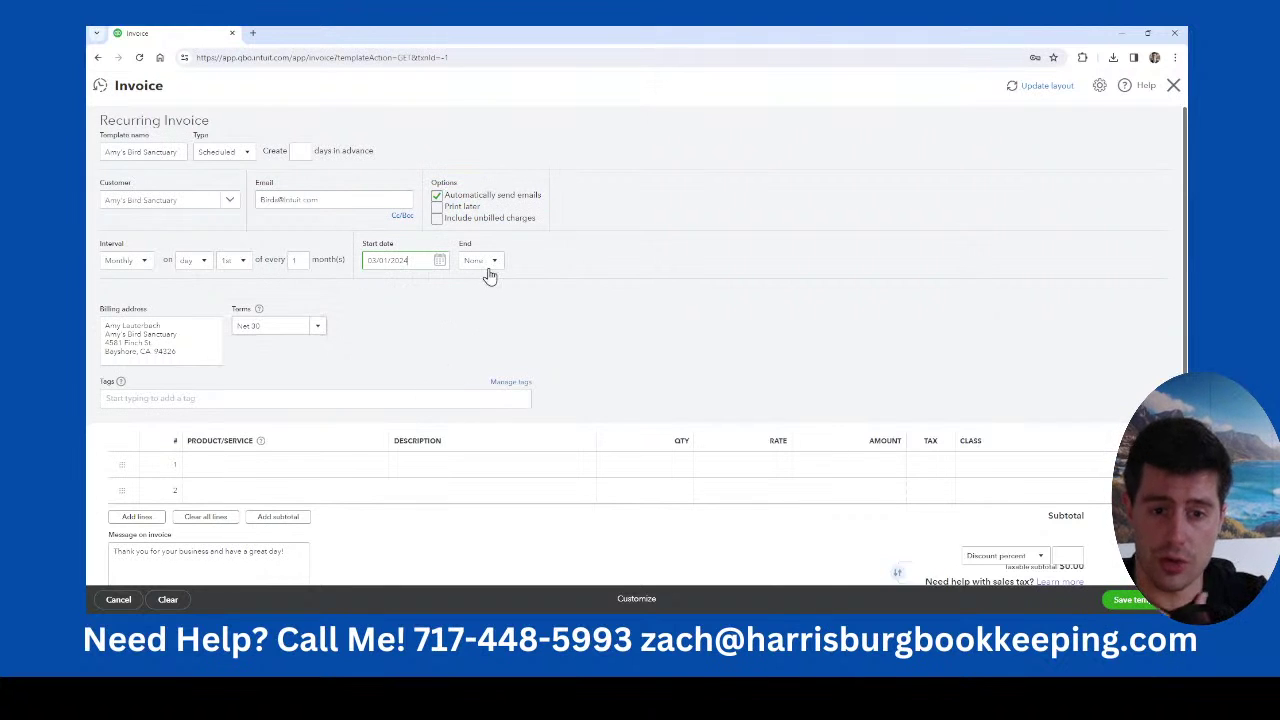
click(318, 328)
click(288, 368)
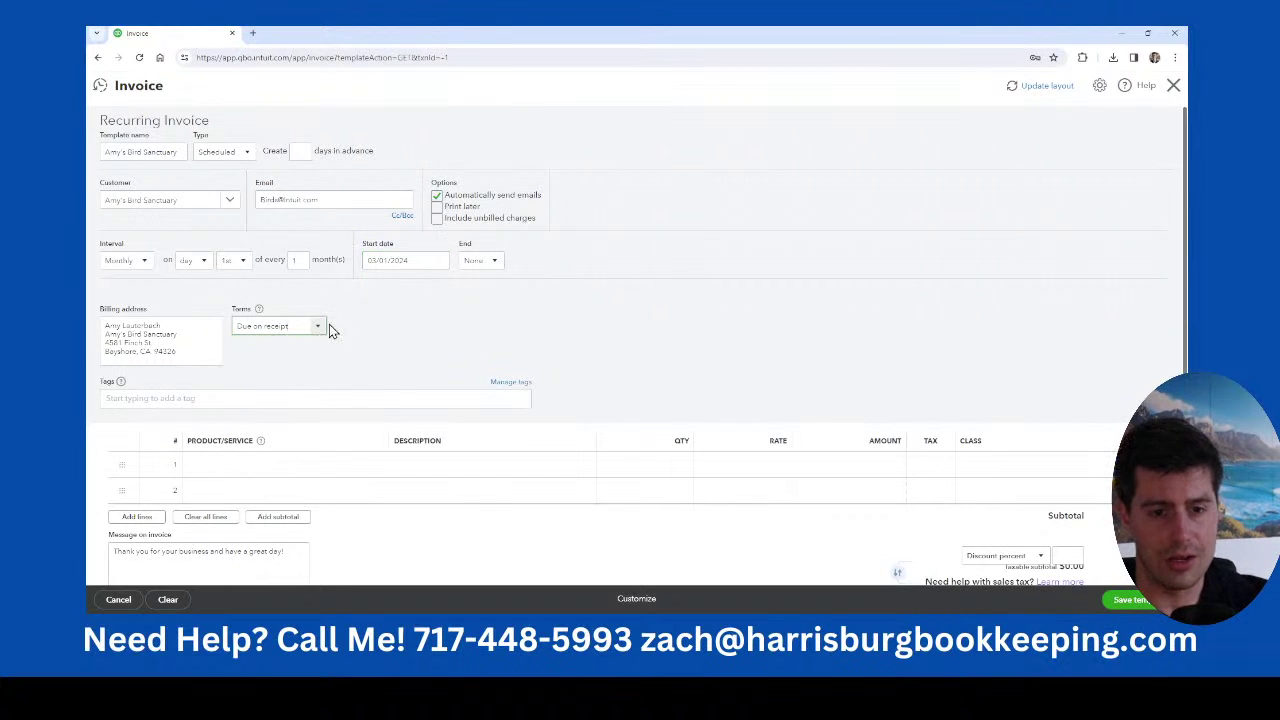
click(329, 326)
click(305, 370)
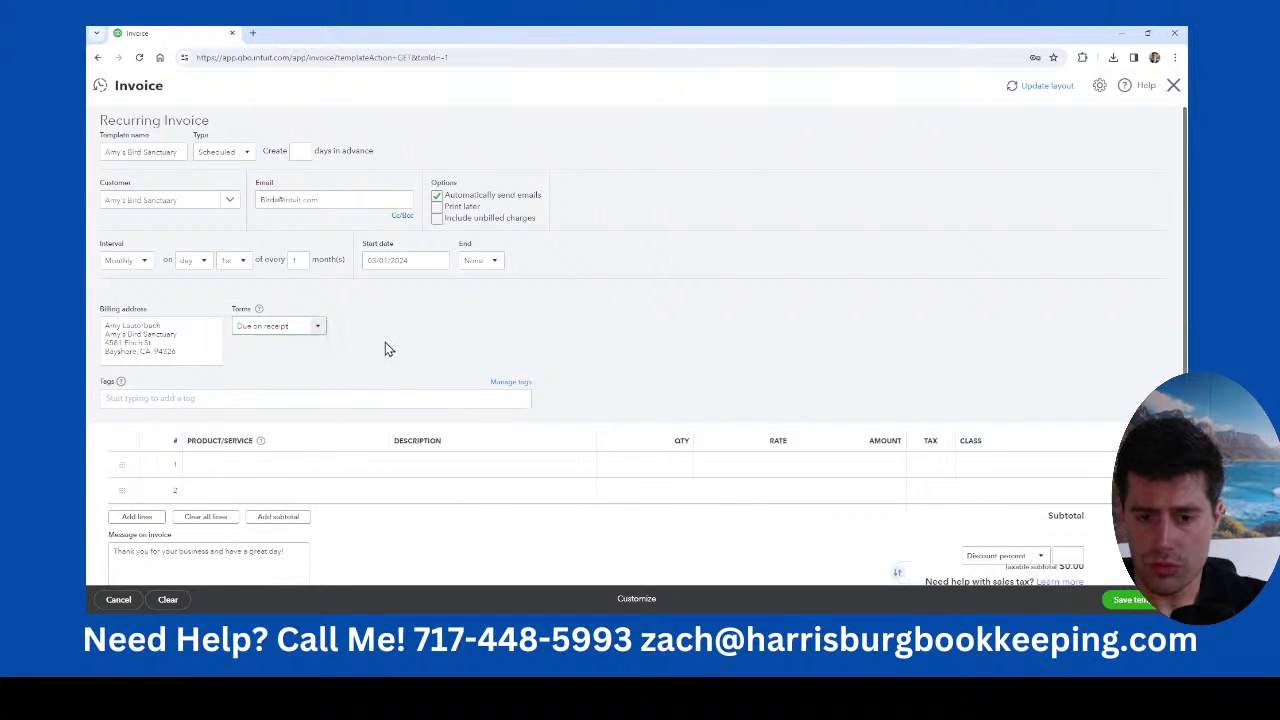
Add the Design:Services item on the first invoice line with an amount of 300.
click(340, 472)
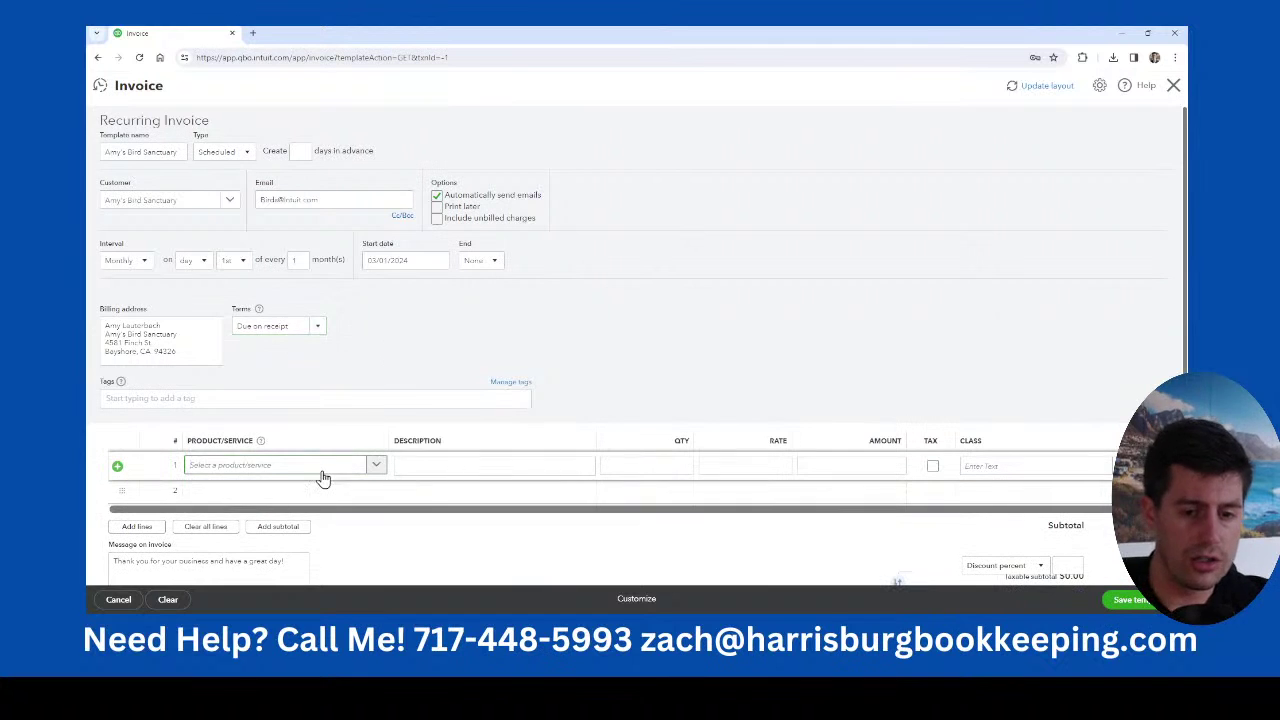
click(323, 478)
scroll(305, 430, down, 5)
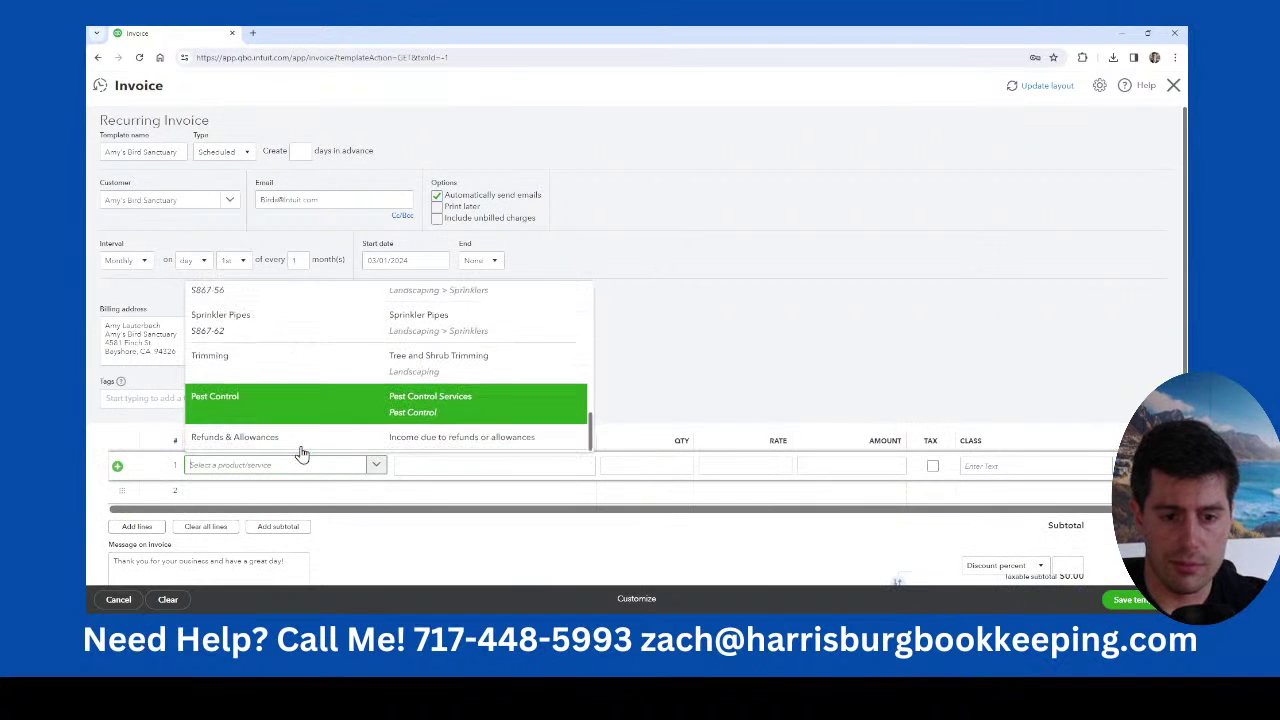
scroll(302, 453, up, 3)
text(ser)
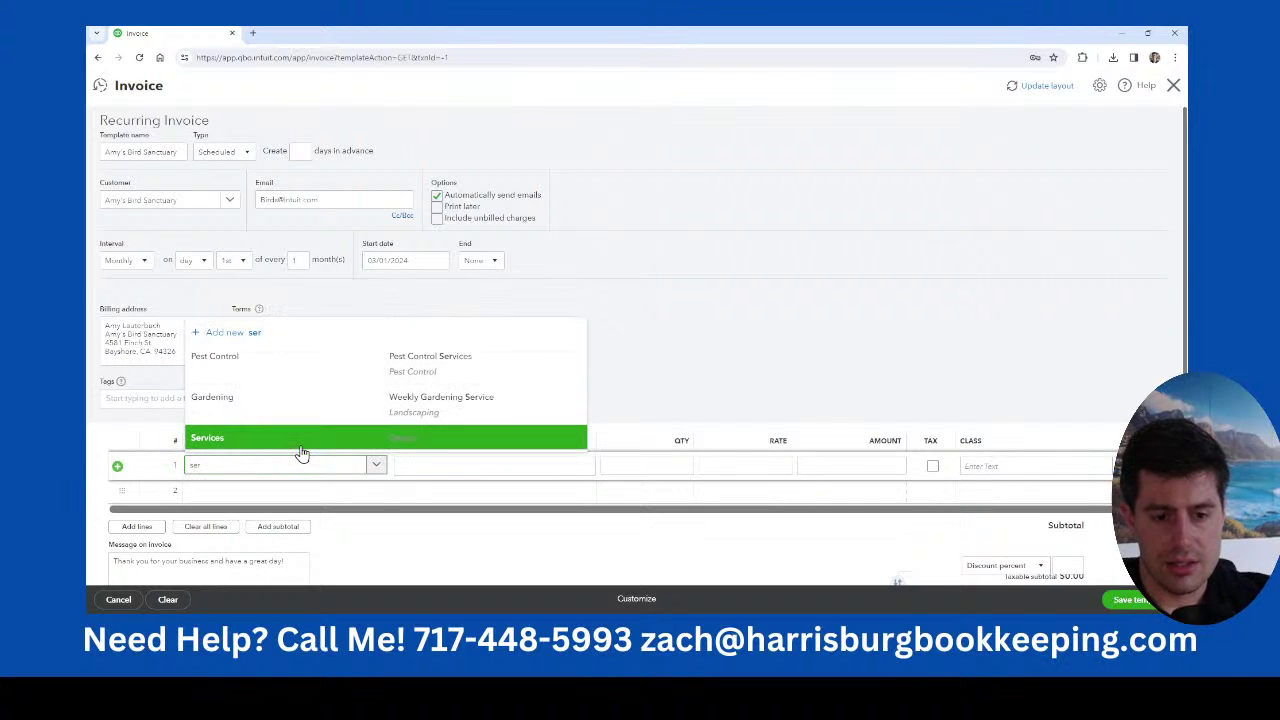
click(302, 440)
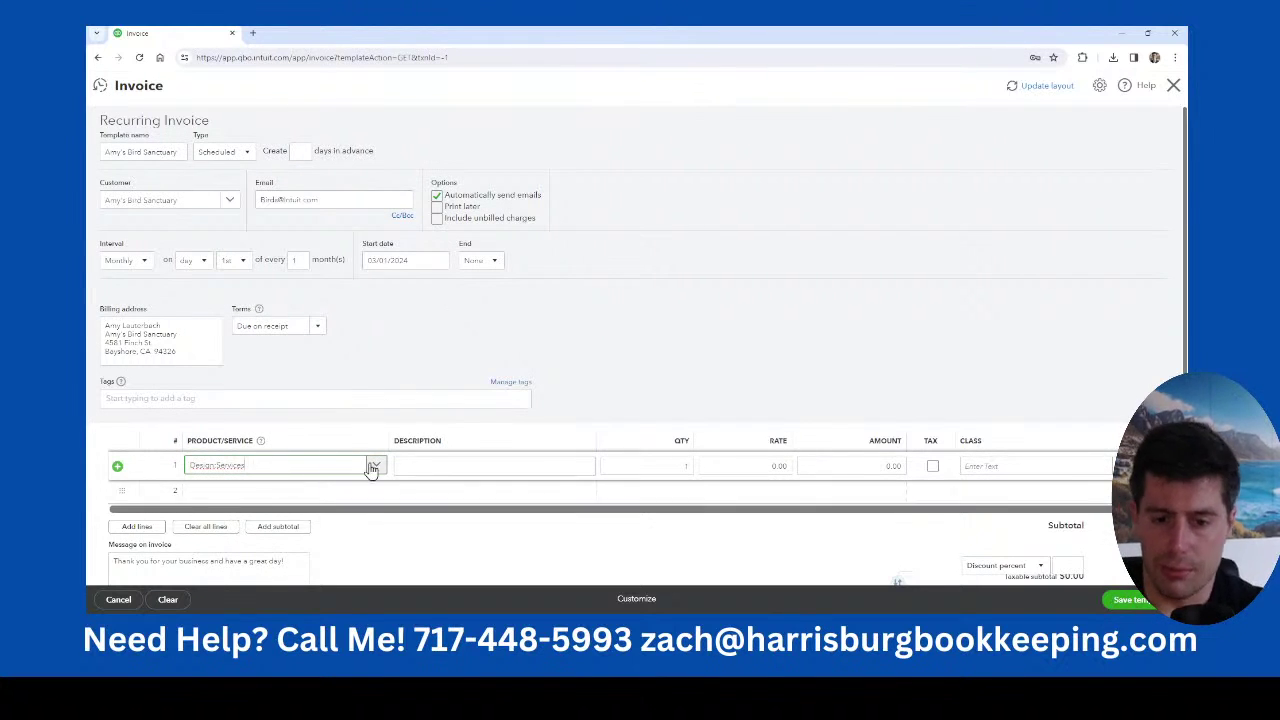
click(840, 461)
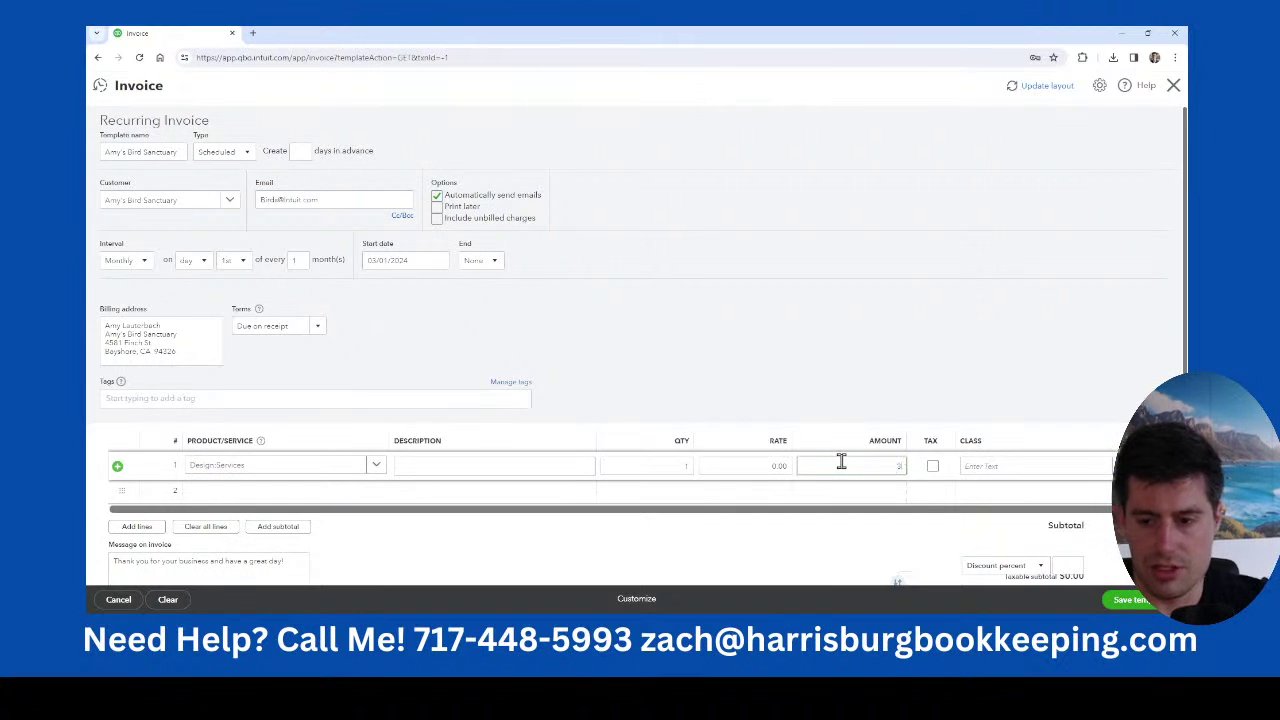
text(300)
click(761, 298)
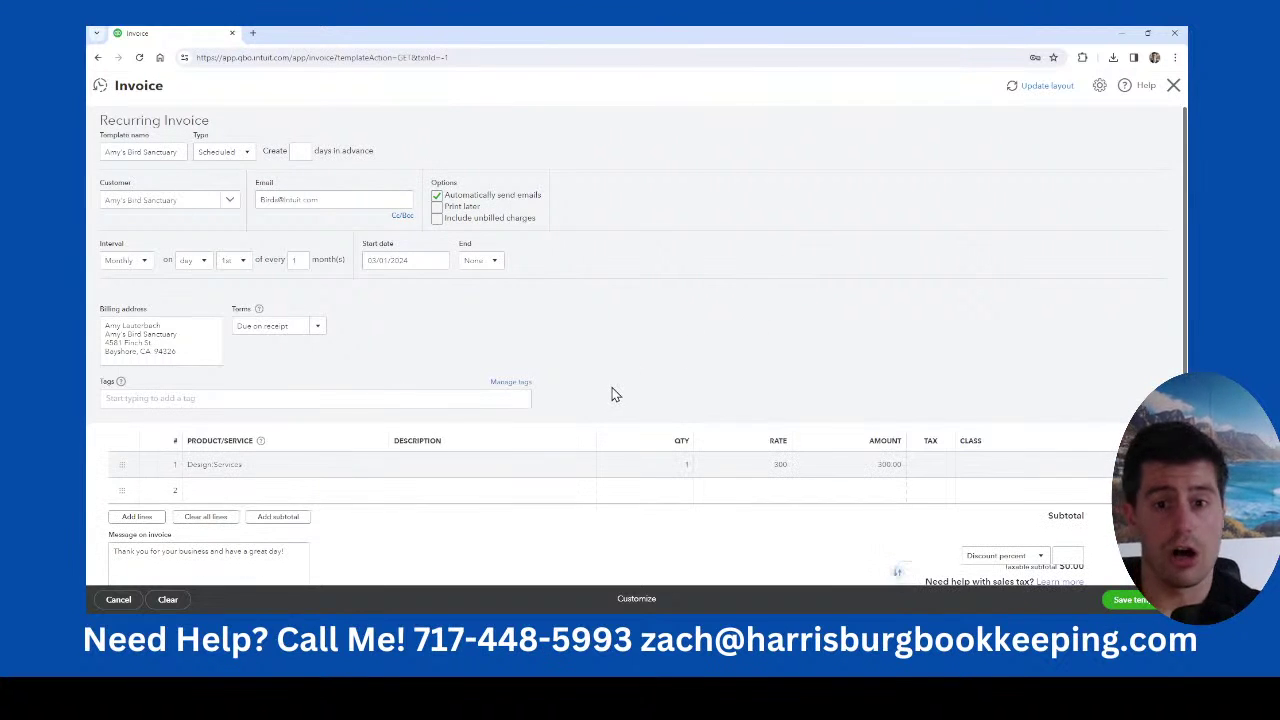
Review the recurring invoice's details and save the template to the recurring transactions list.
scroll(614, 400, down, 2)
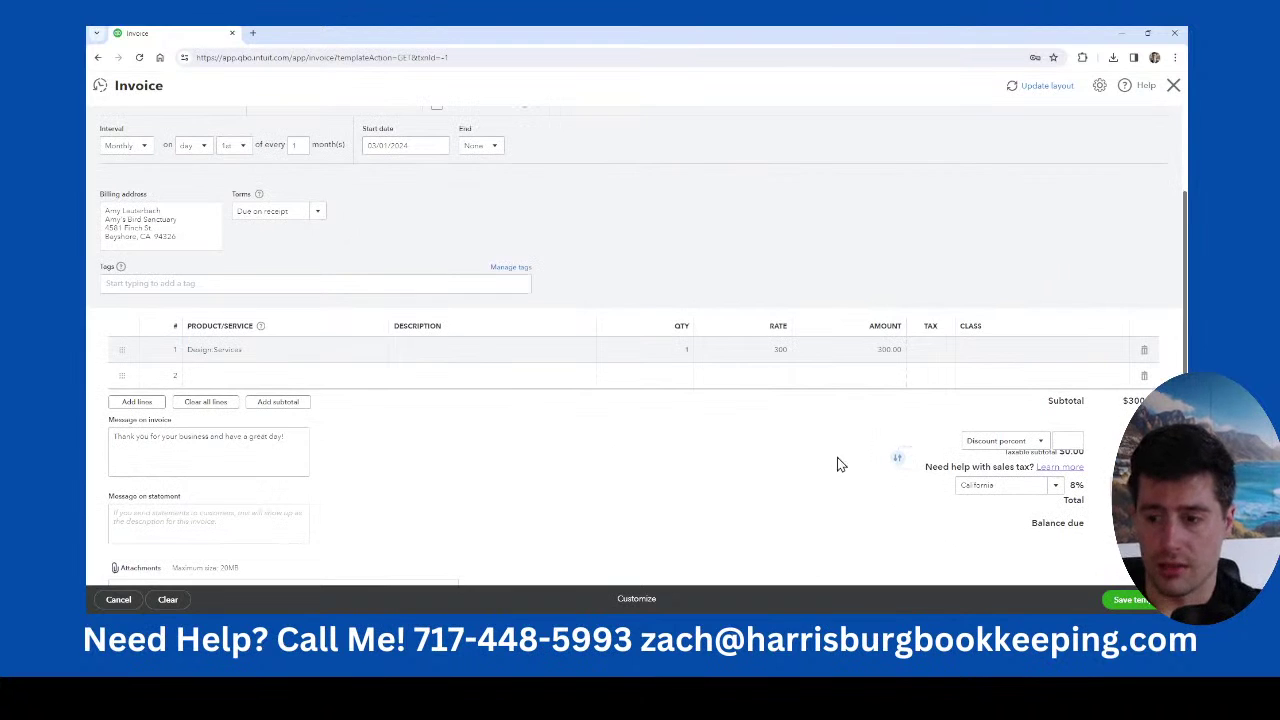
scroll(837, 457, up, 2)
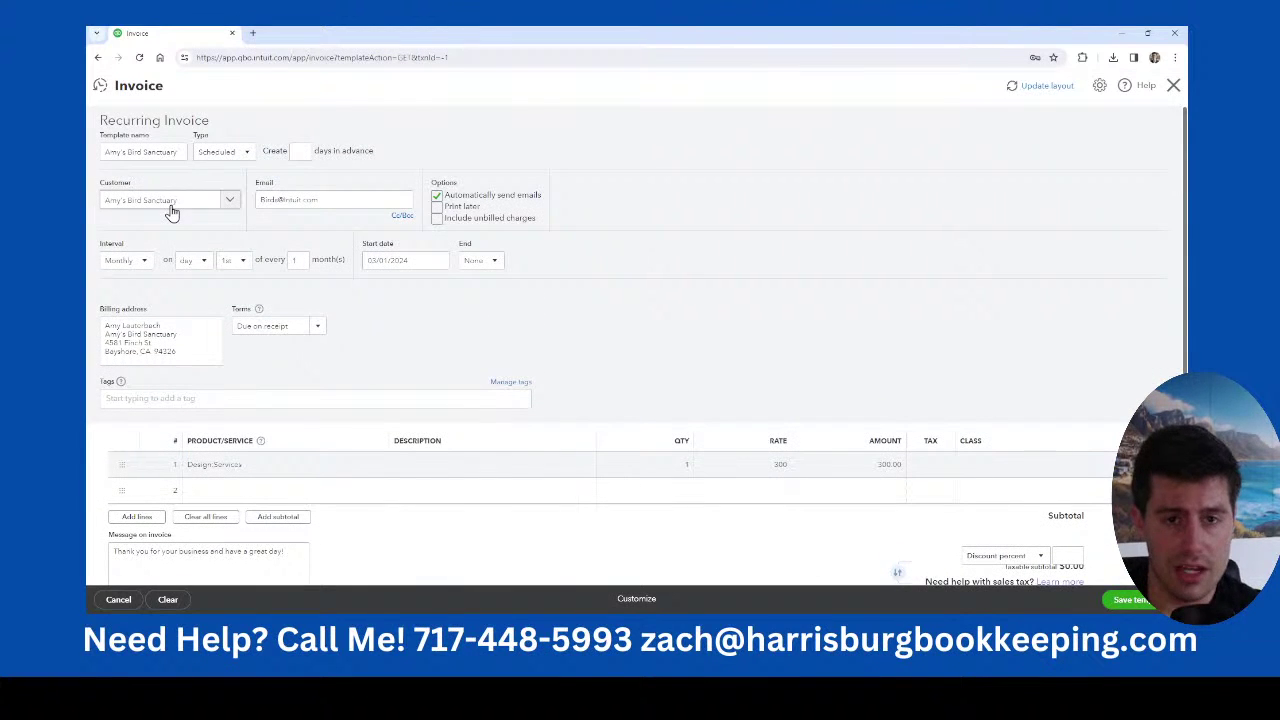
mouse_move(551, 196)
mouse_down()
mouse_move(449, 194)
mouse_move(543, 197)
mouse_up()
click(447, 194)
click(550, 201)
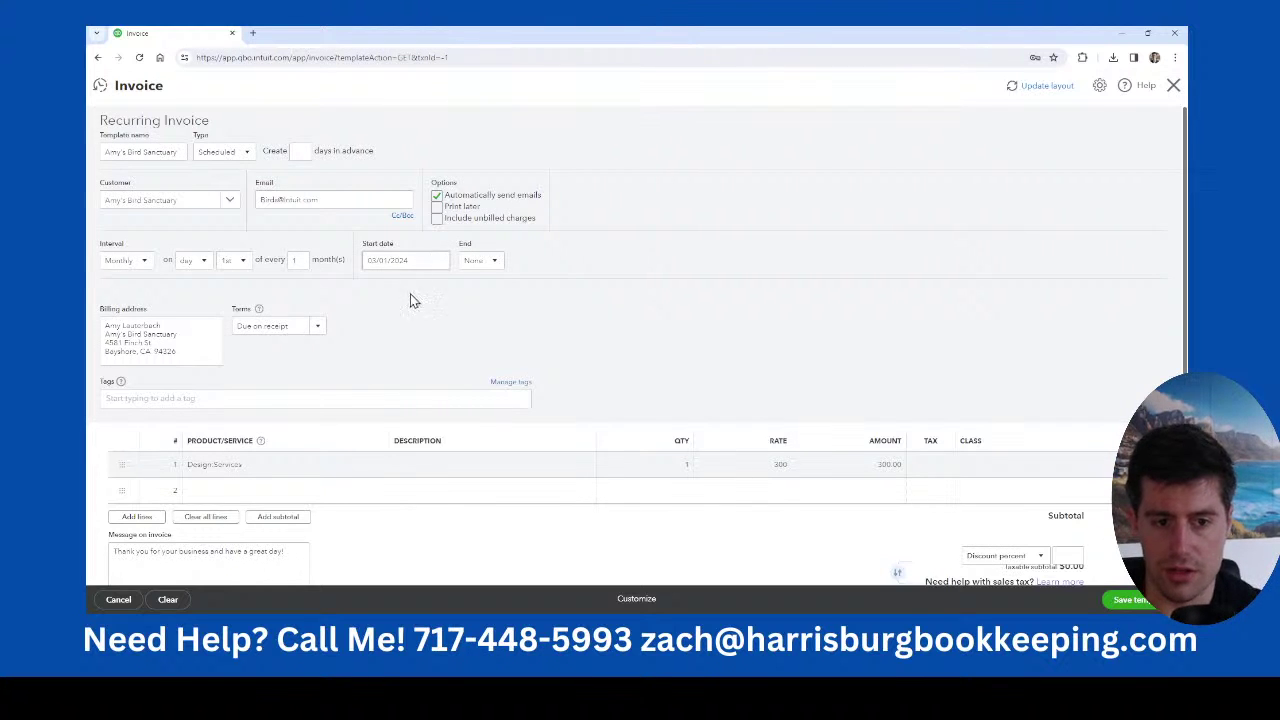
scroll(400, 374, down, 1)
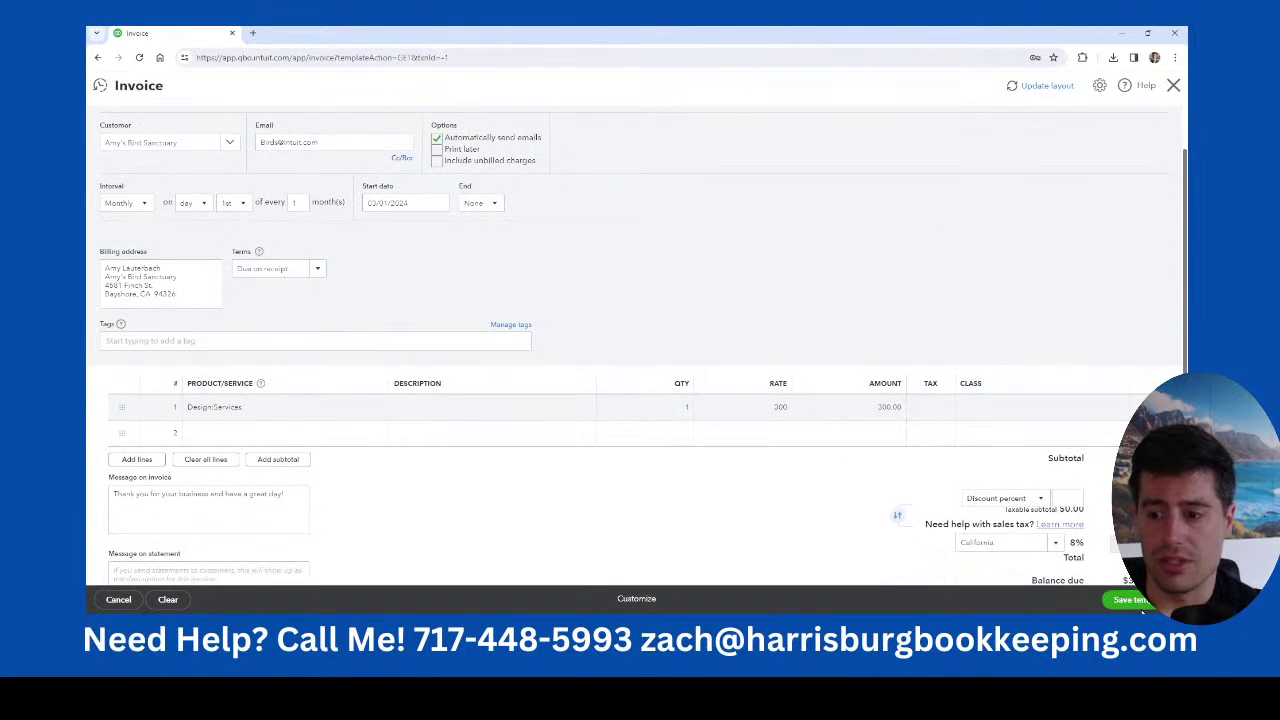
click(1133, 599)
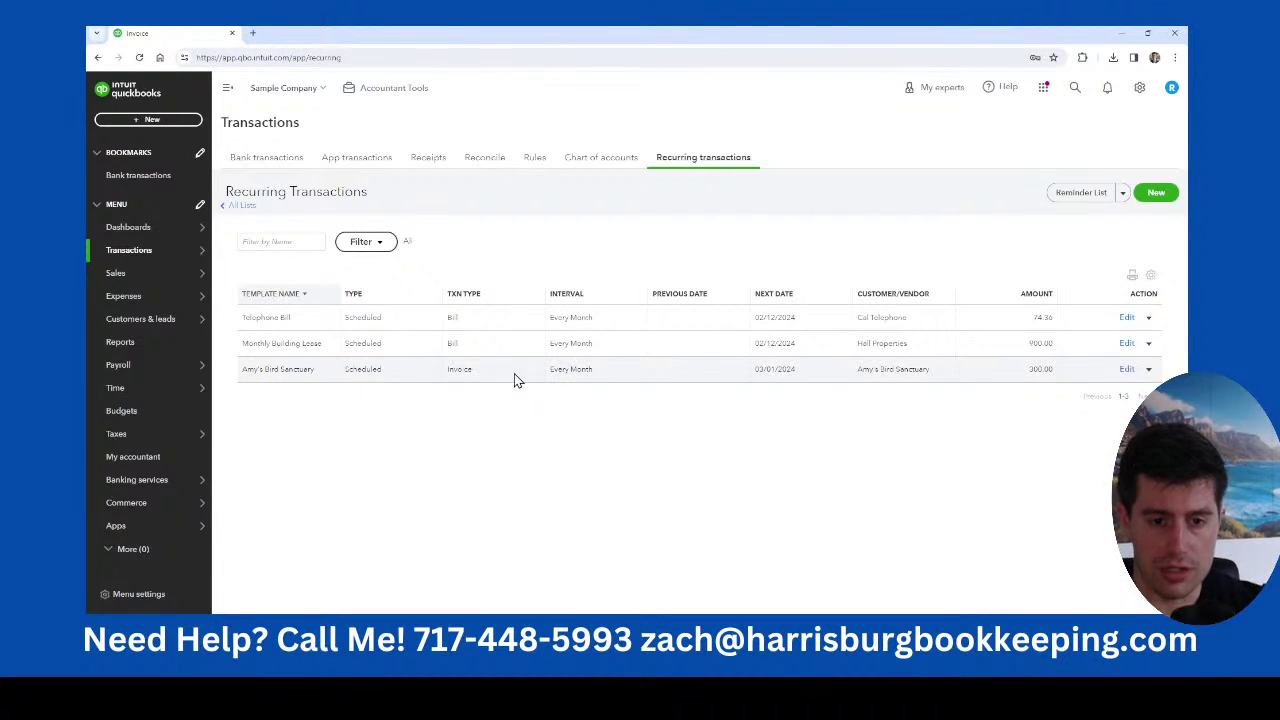
drag(240, 374, 314, 374)
click(314, 378)
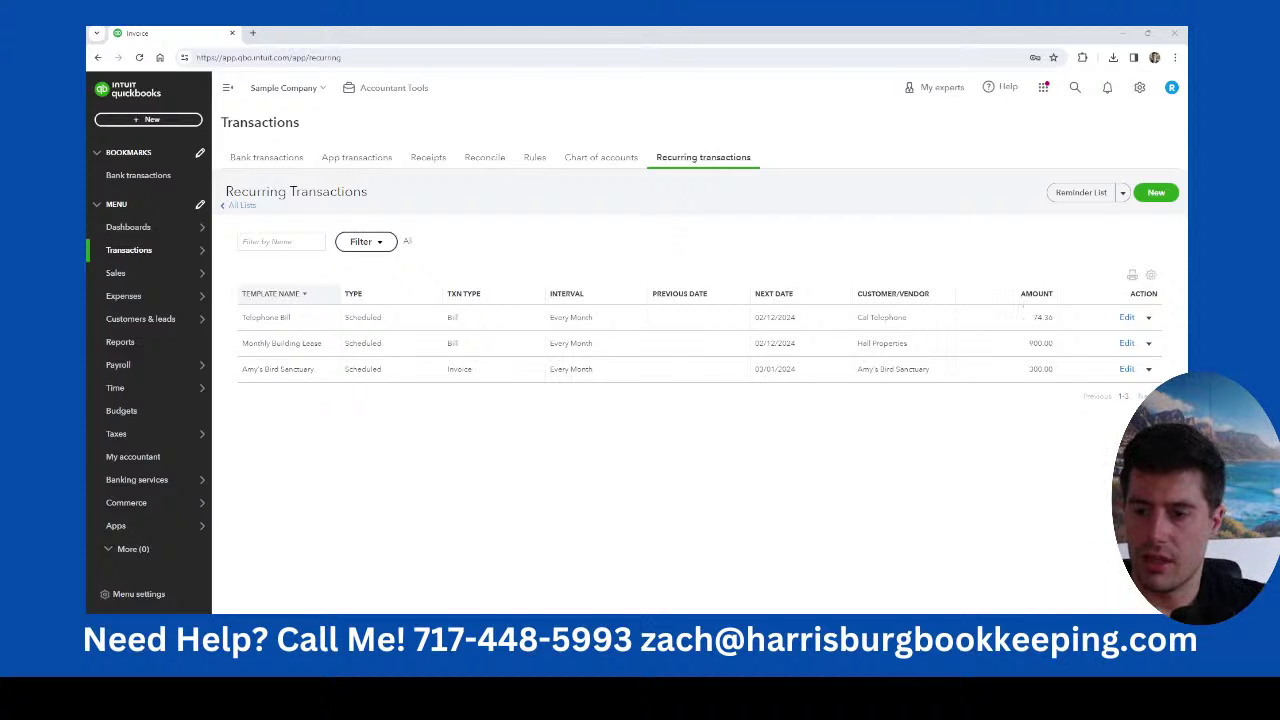
Open the vendor list, start a new vendor and examine its contact, address, ACH payment and tax fields.
mouse_move(170, 300)
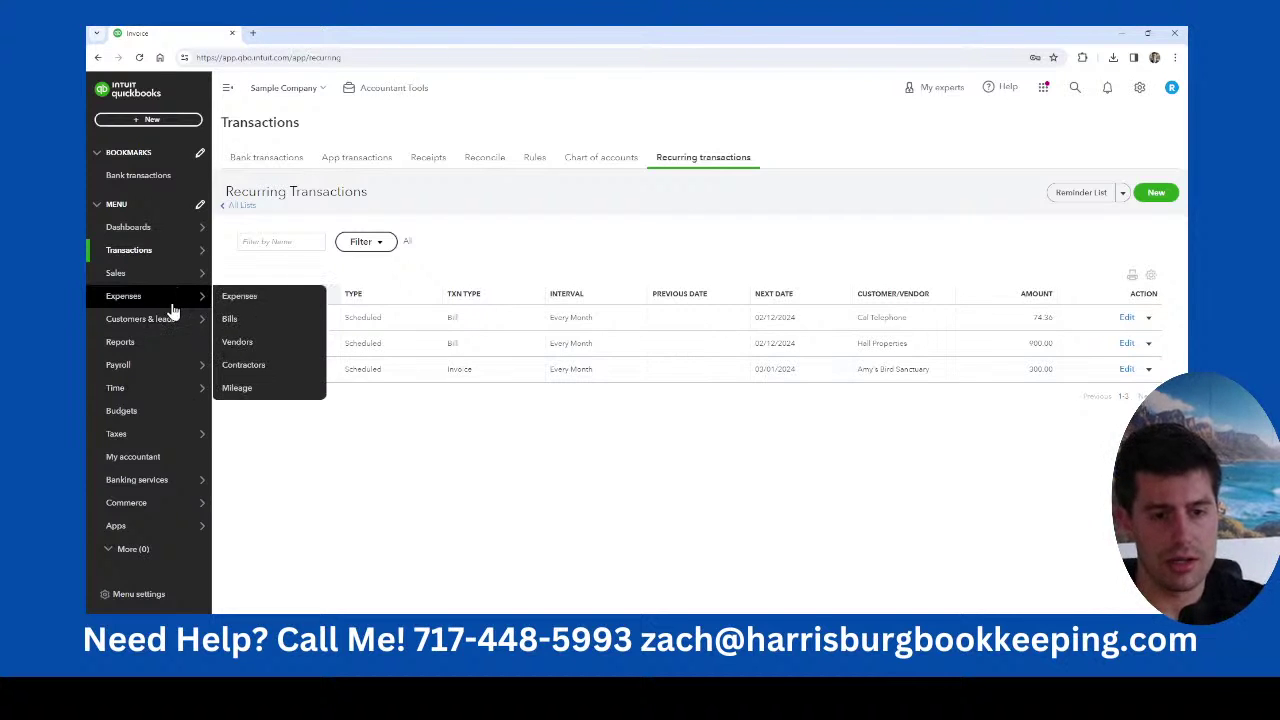
click(240, 345)
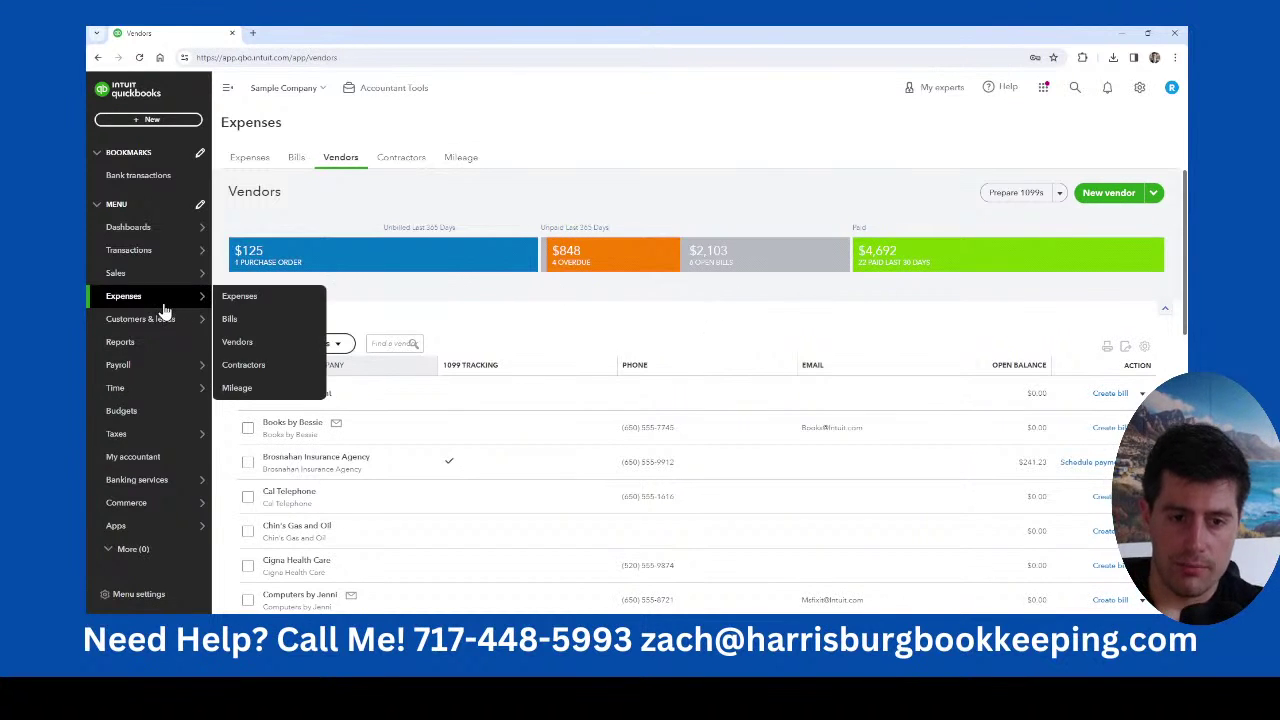
mouse_move(185, 318)
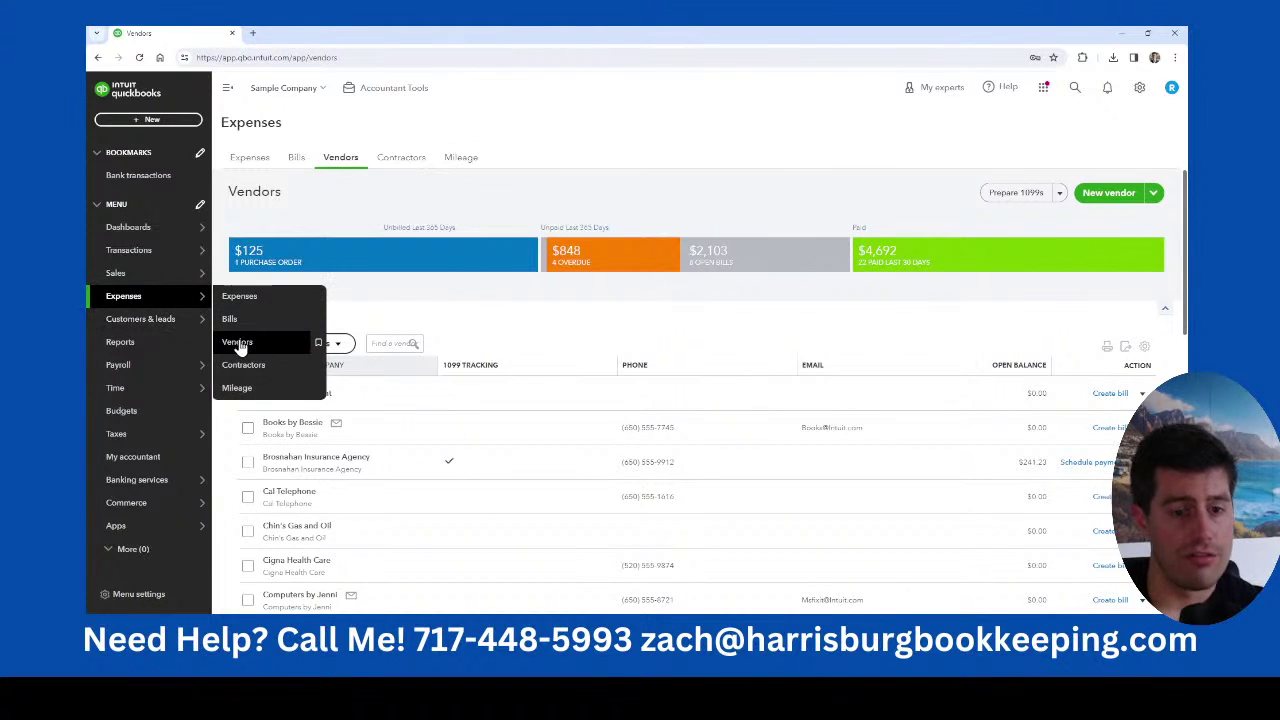
click(240, 346)
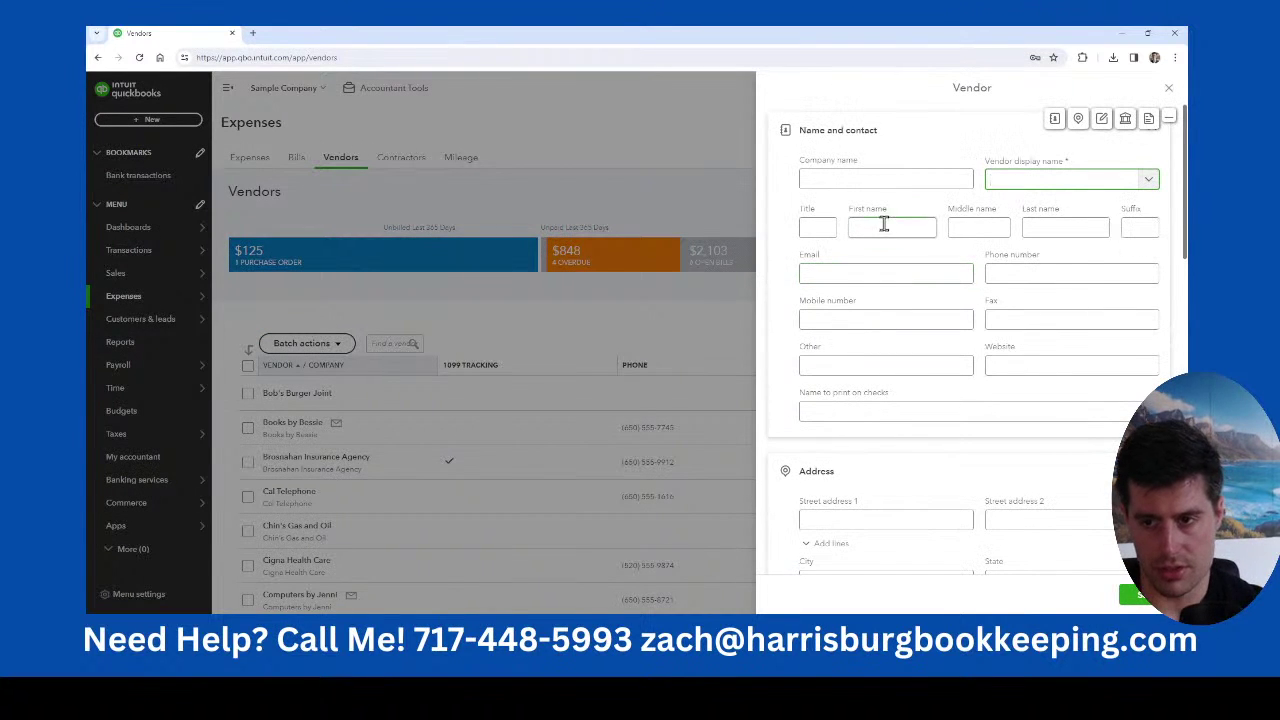
click(884, 179)
click(887, 240)
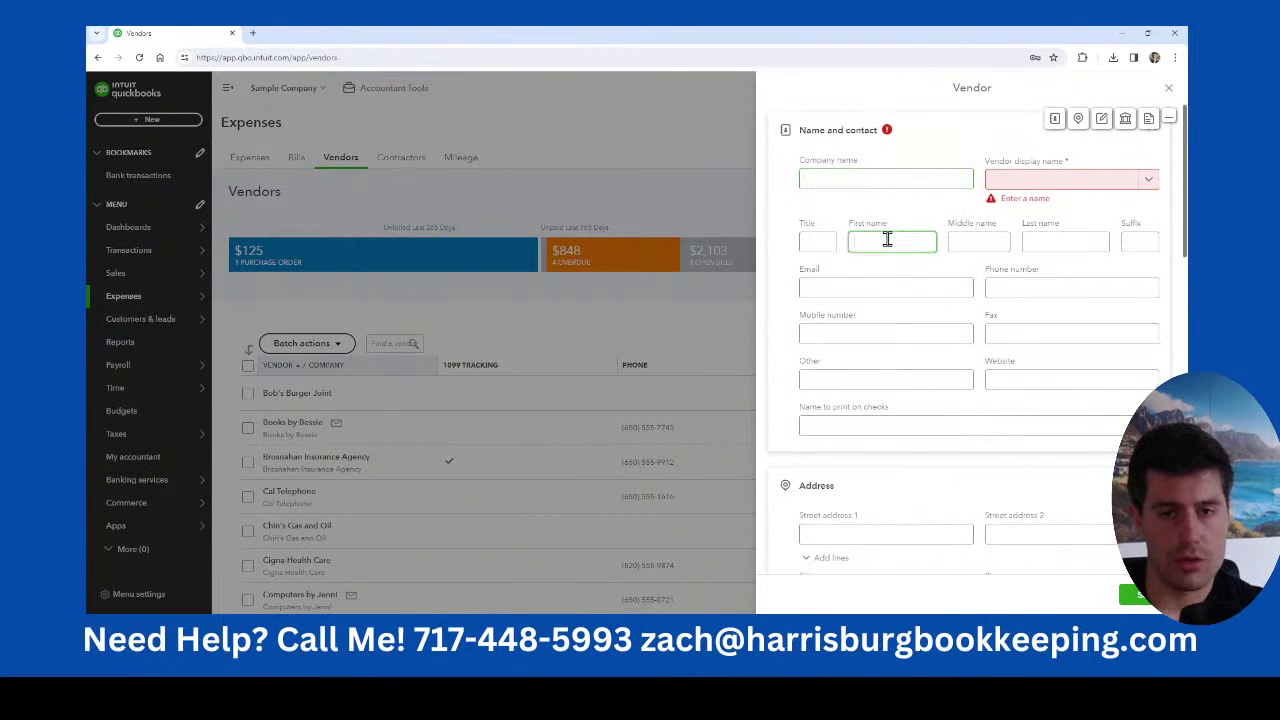
click(880, 178)
scroll(912, 358, down, 4)
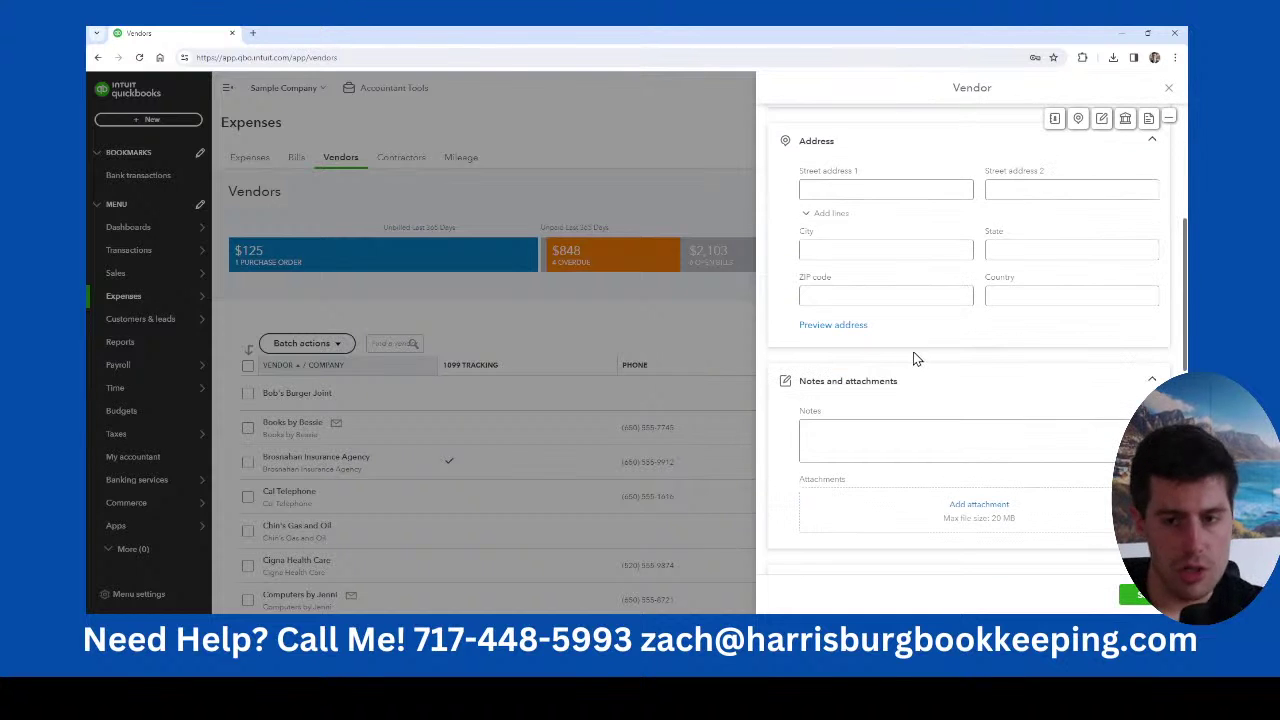
scroll(912, 360, down, 3)
scroll(940, 505, down, 1)
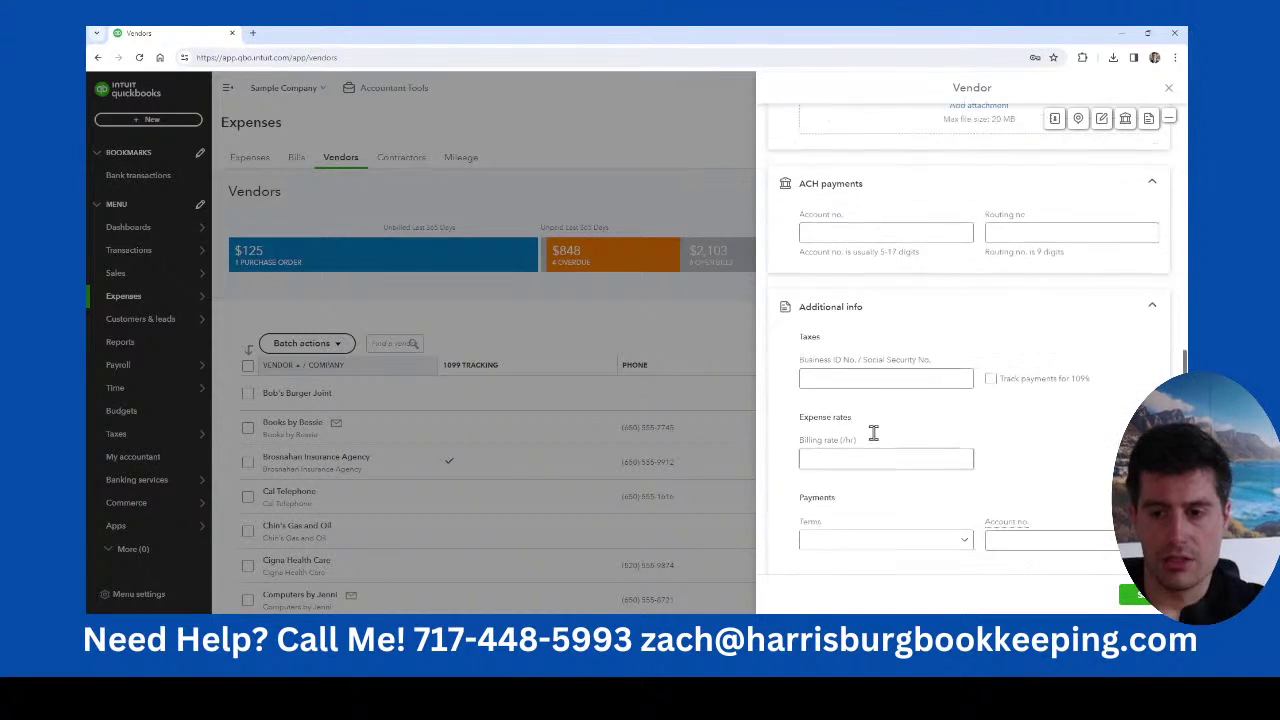
drag(801, 335, 847, 342)
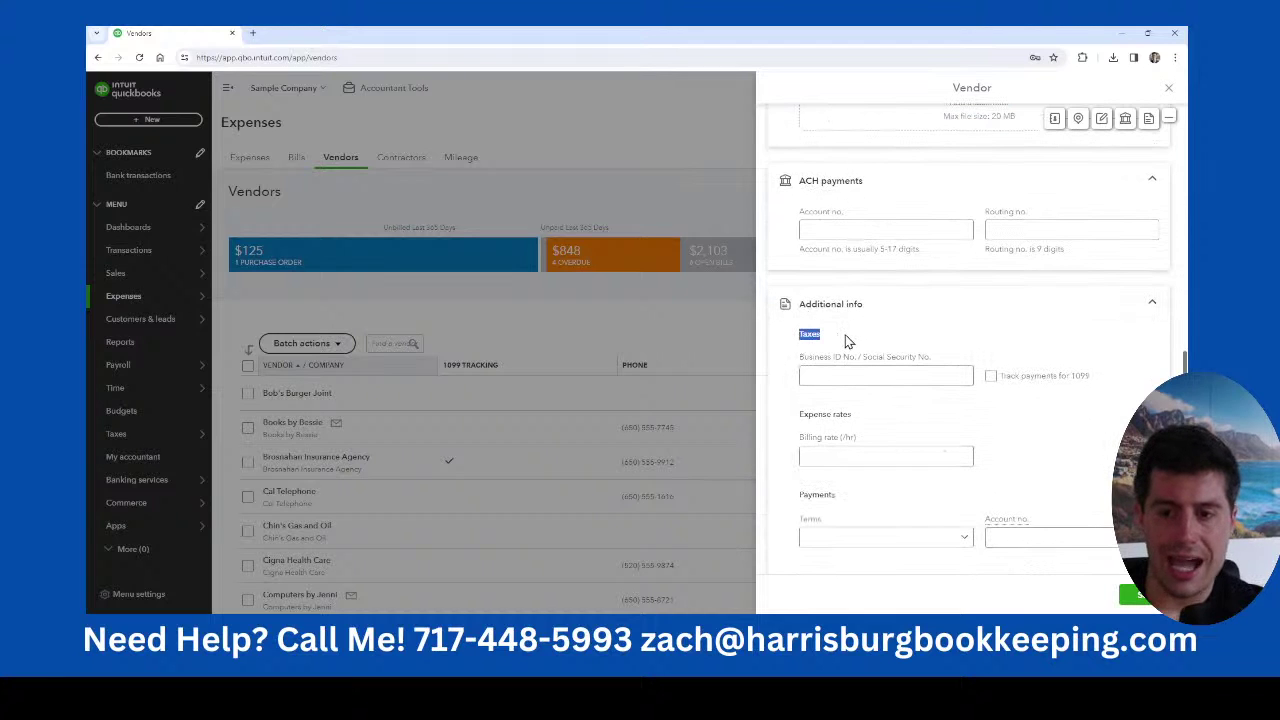
Turn on Track payments for 1099 for the new vendor and review the form's contact, address and additional info sections.
click(991, 379)
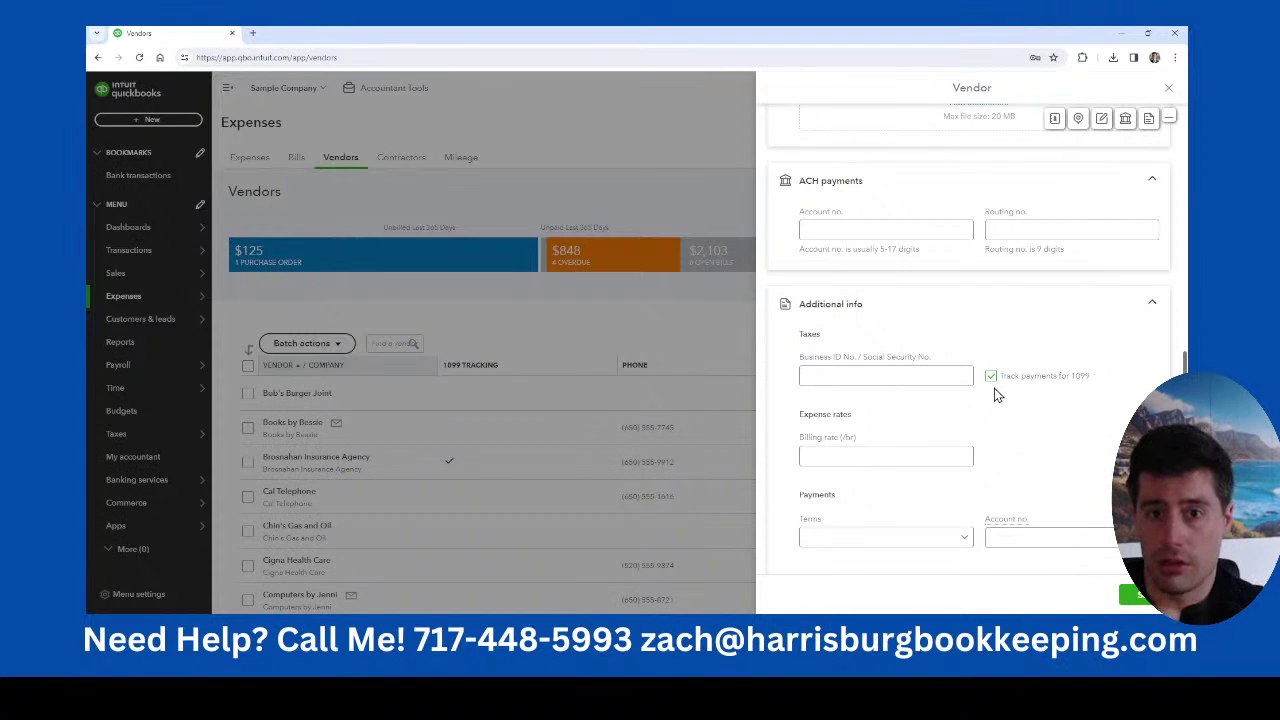
scroll(994, 390, up, 5)
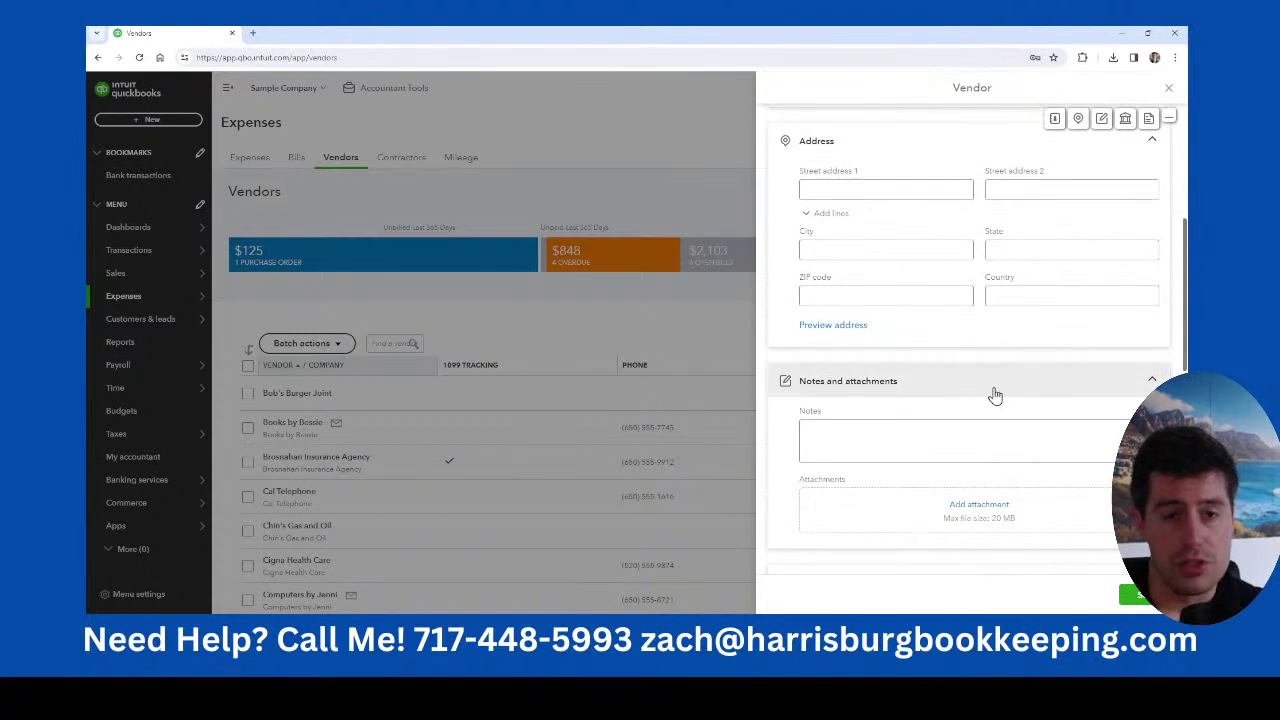
scroll(994, 394, up, 3)
scroll(906, 458, down, 1)
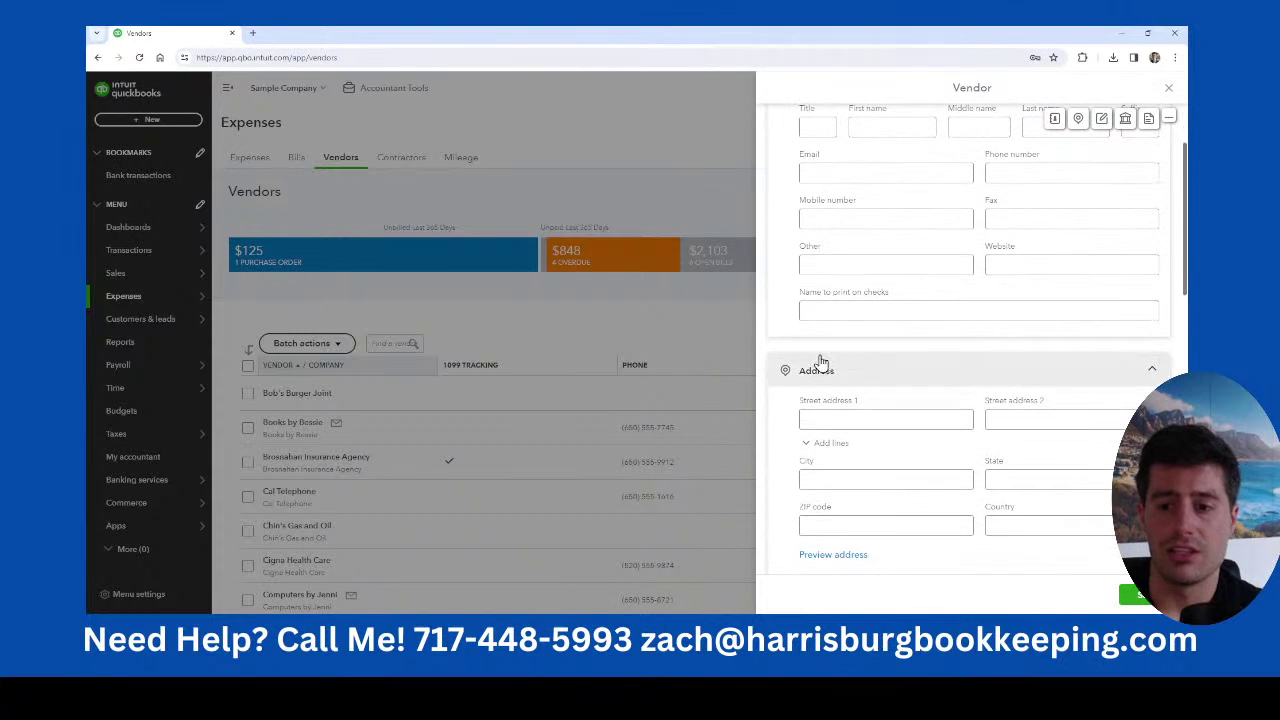
scroll(831, 494, down, 5)
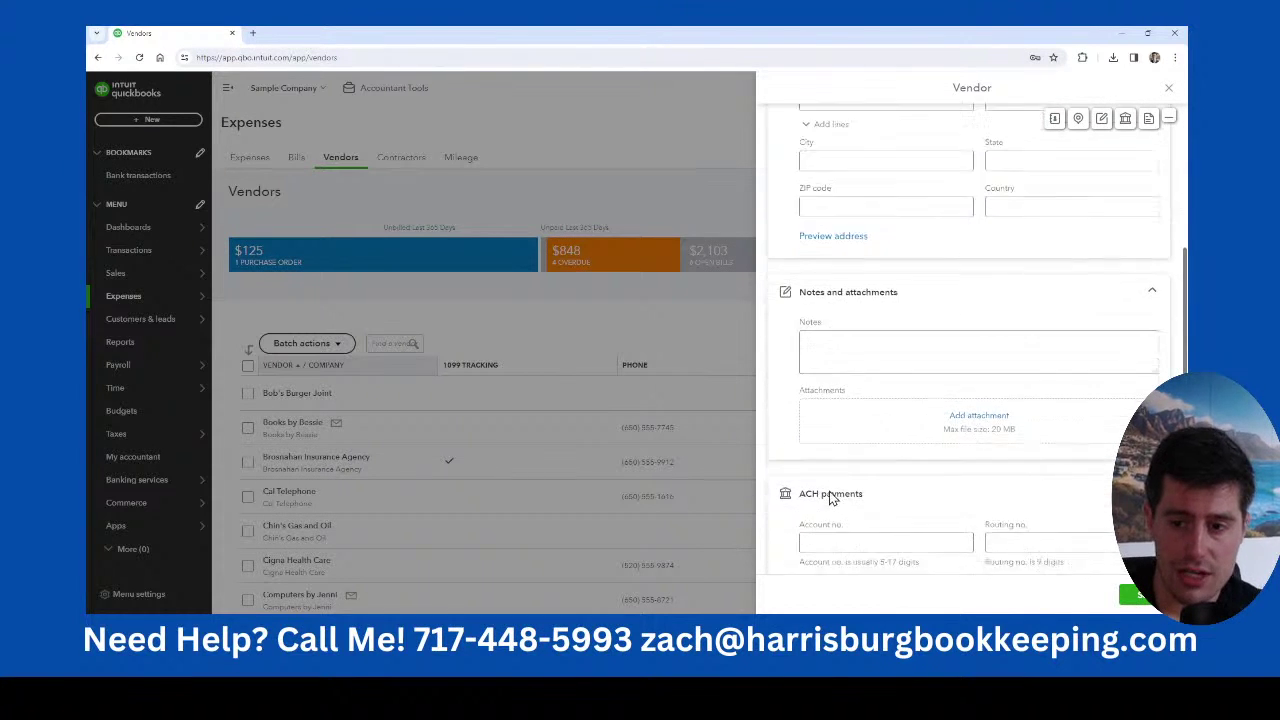
click(934, 490)
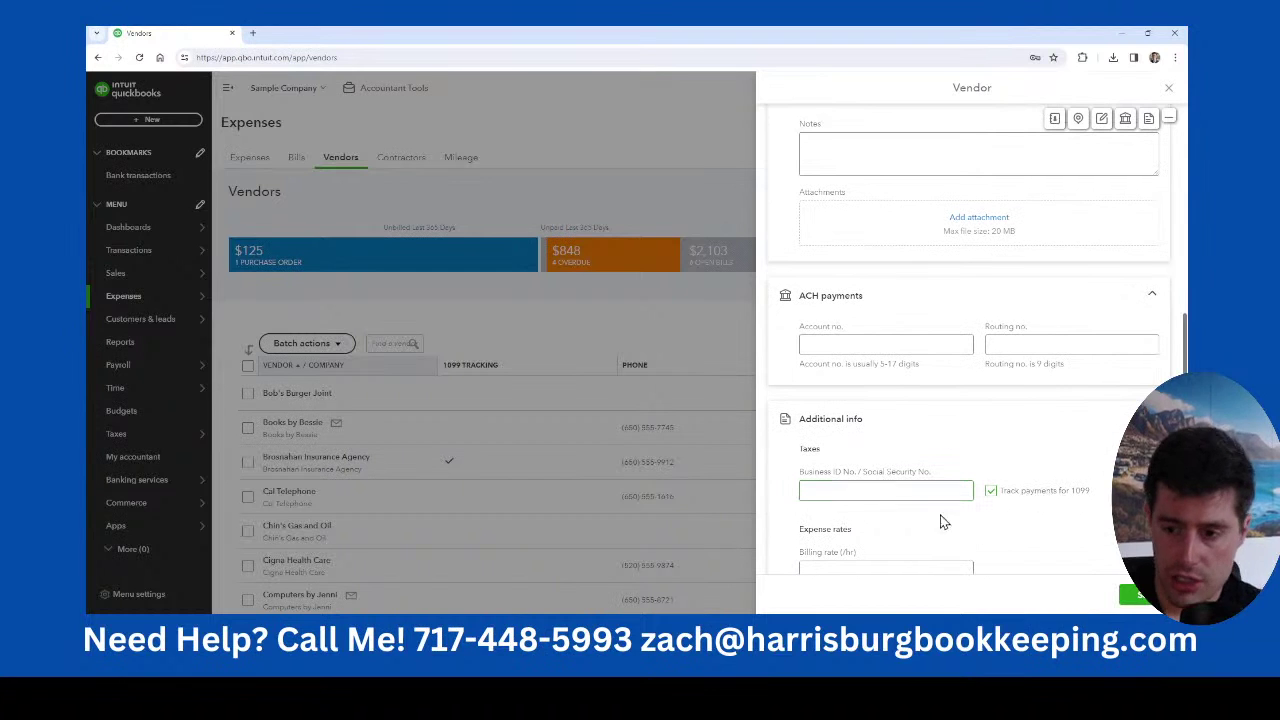
scroll(860, 495, up, 4)
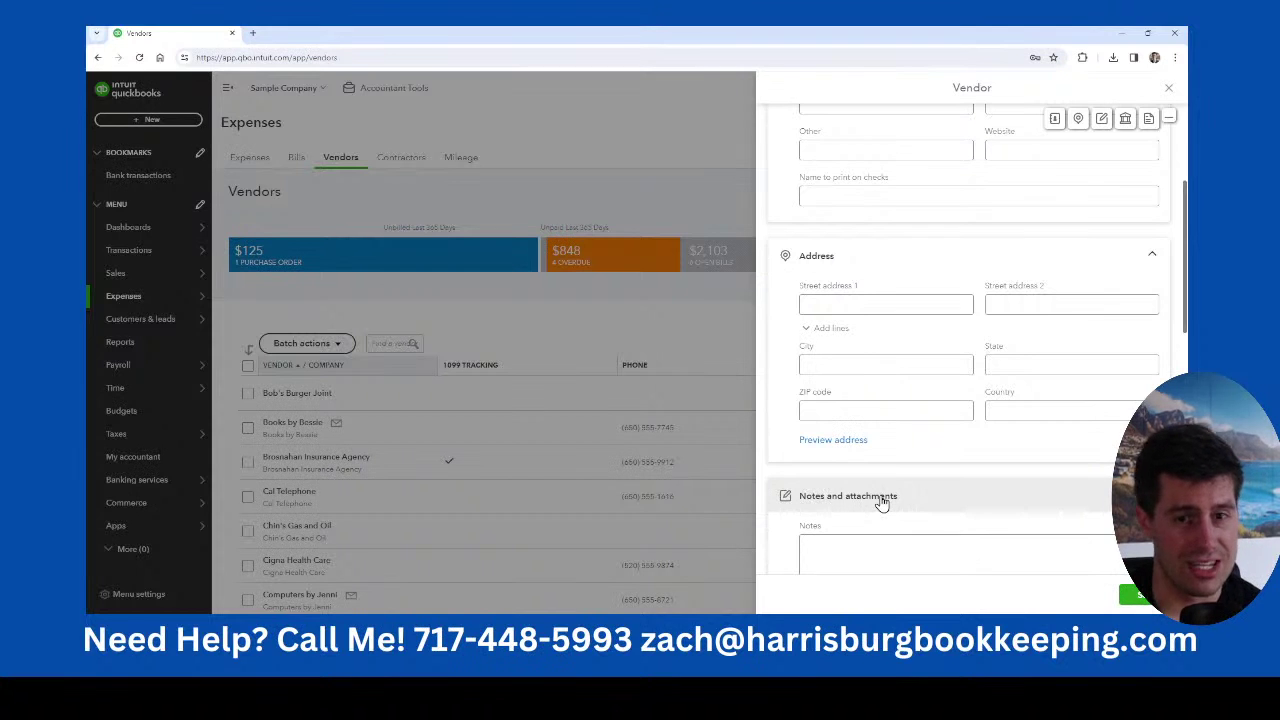
scroll(880, 500, up, 3)
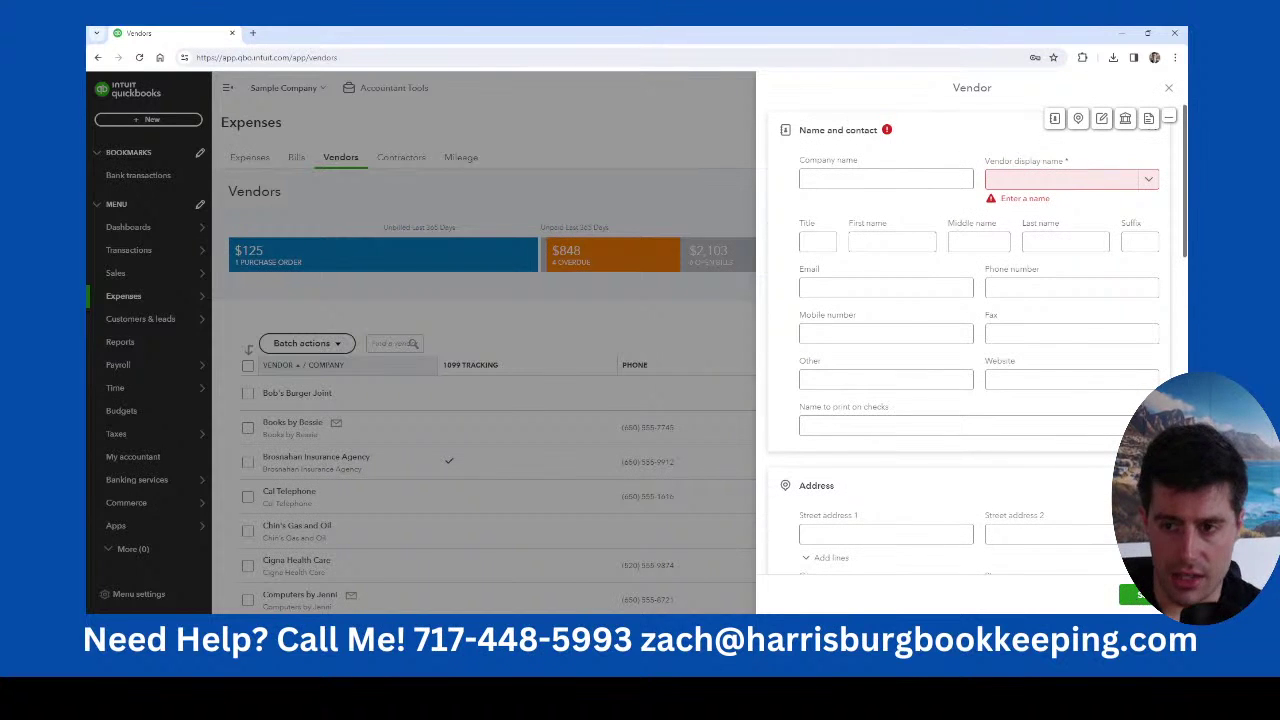
scroll(1055, 340, down, 10)
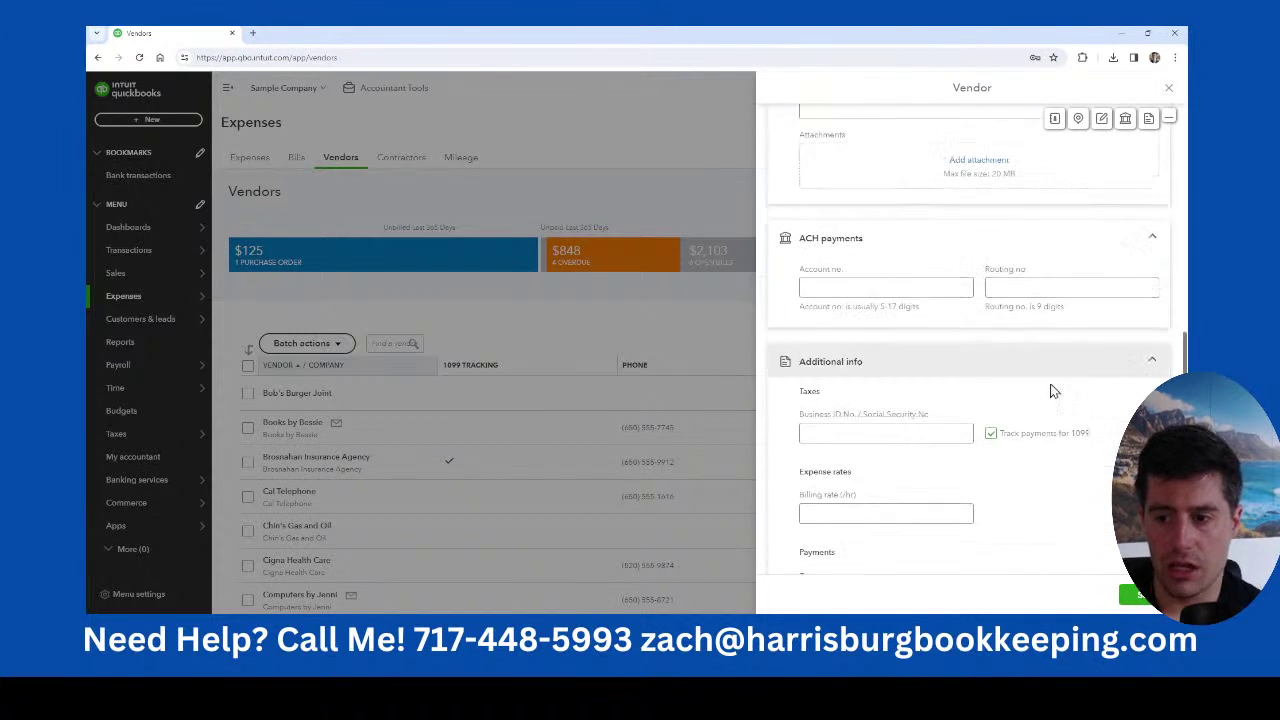
drag(1107, 434, 983, 444)
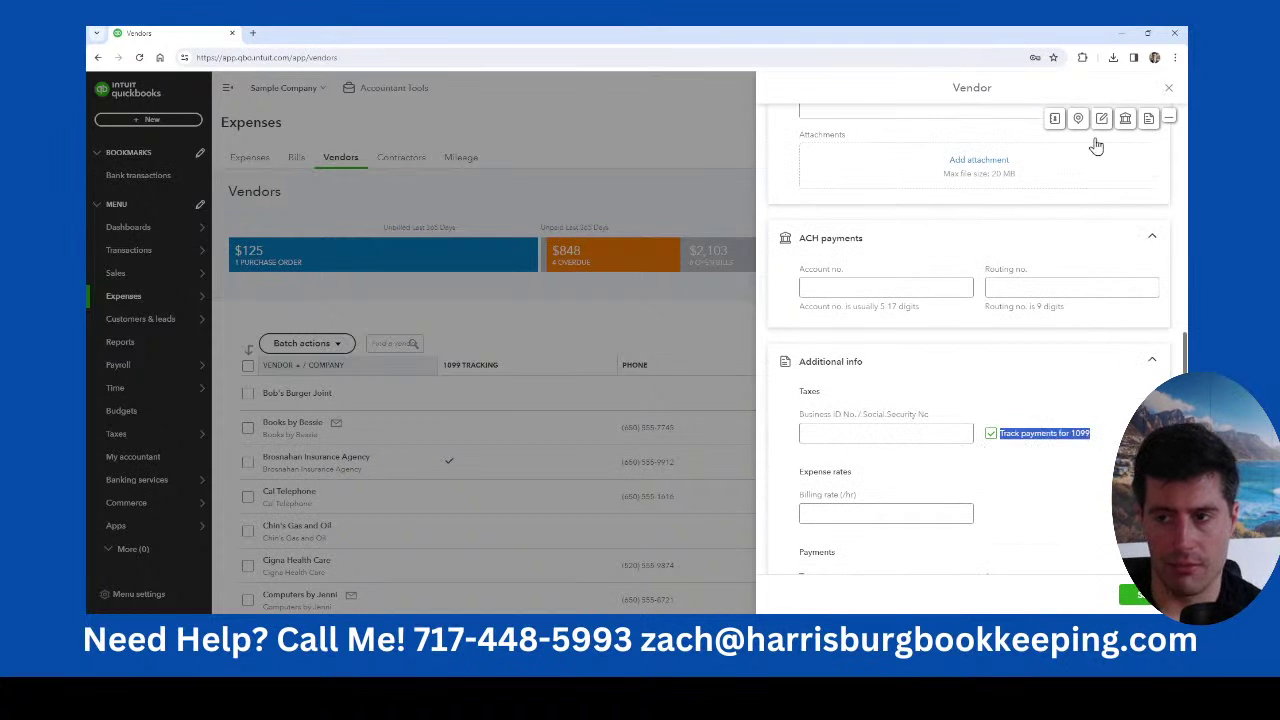
Discard the unsaved vendor, then open a blank vendor form and close it again.
click(1166, 93)
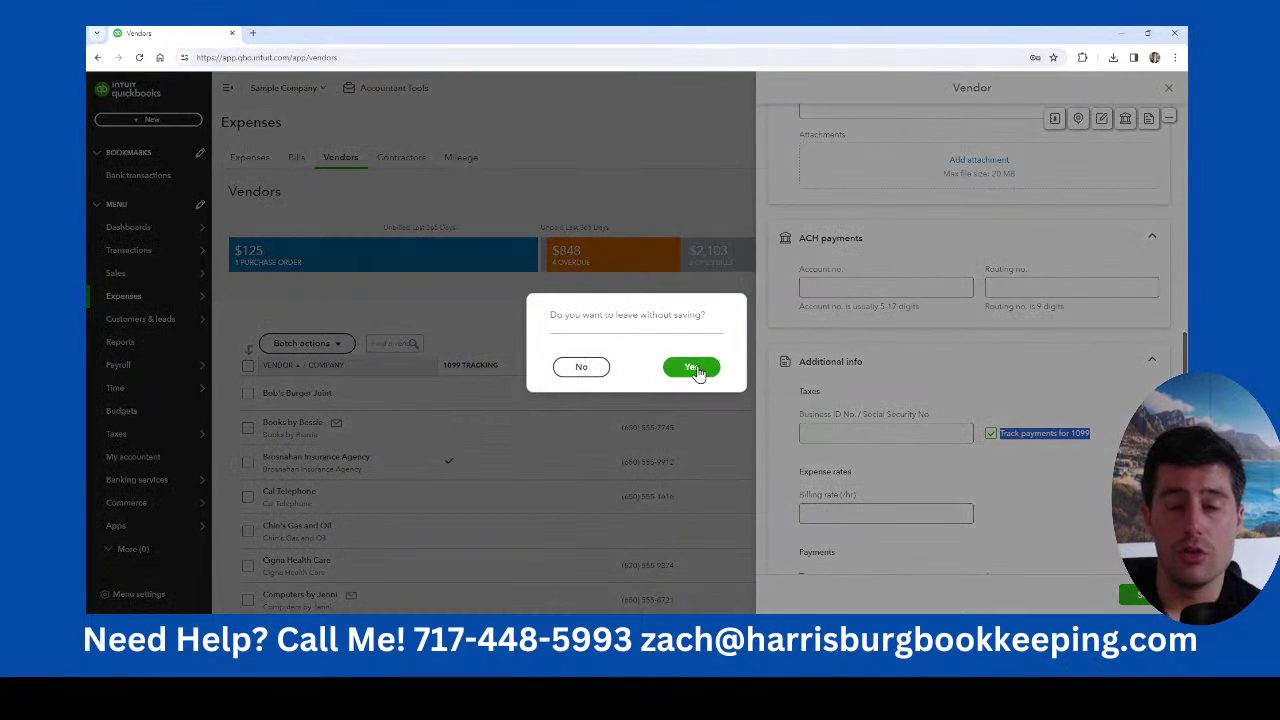
click(697, 370)
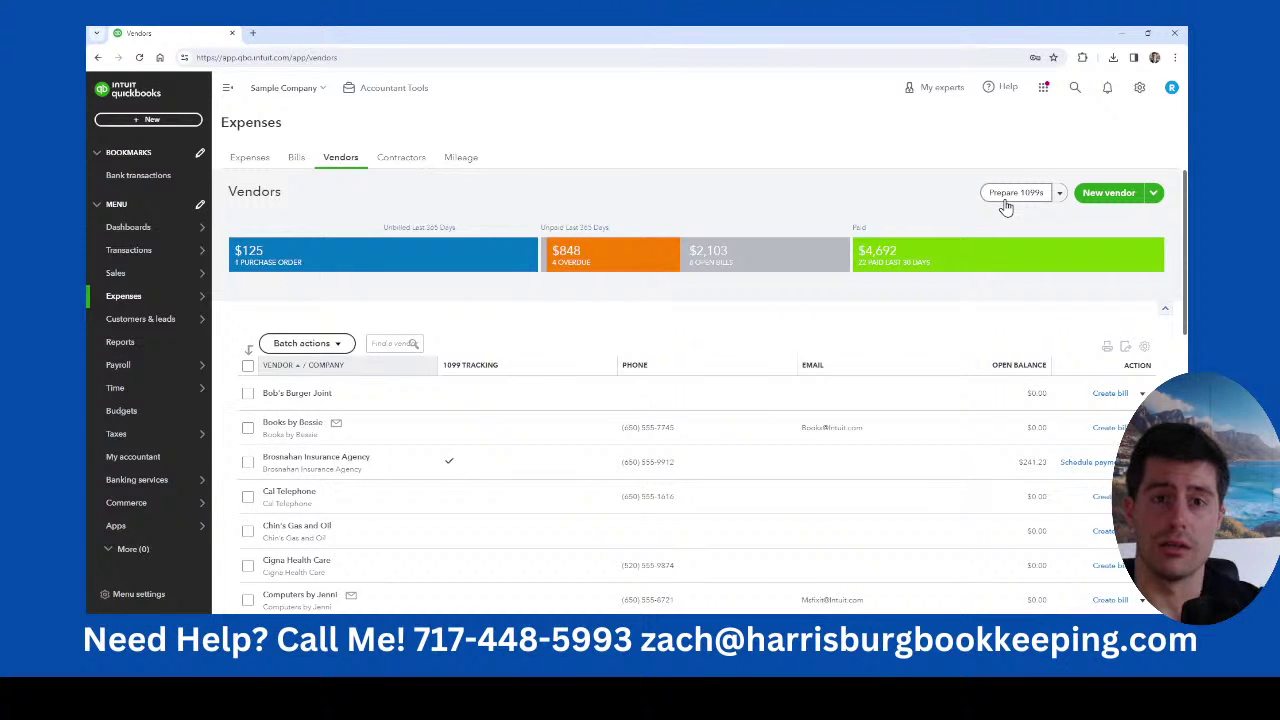
click(1110, 194)
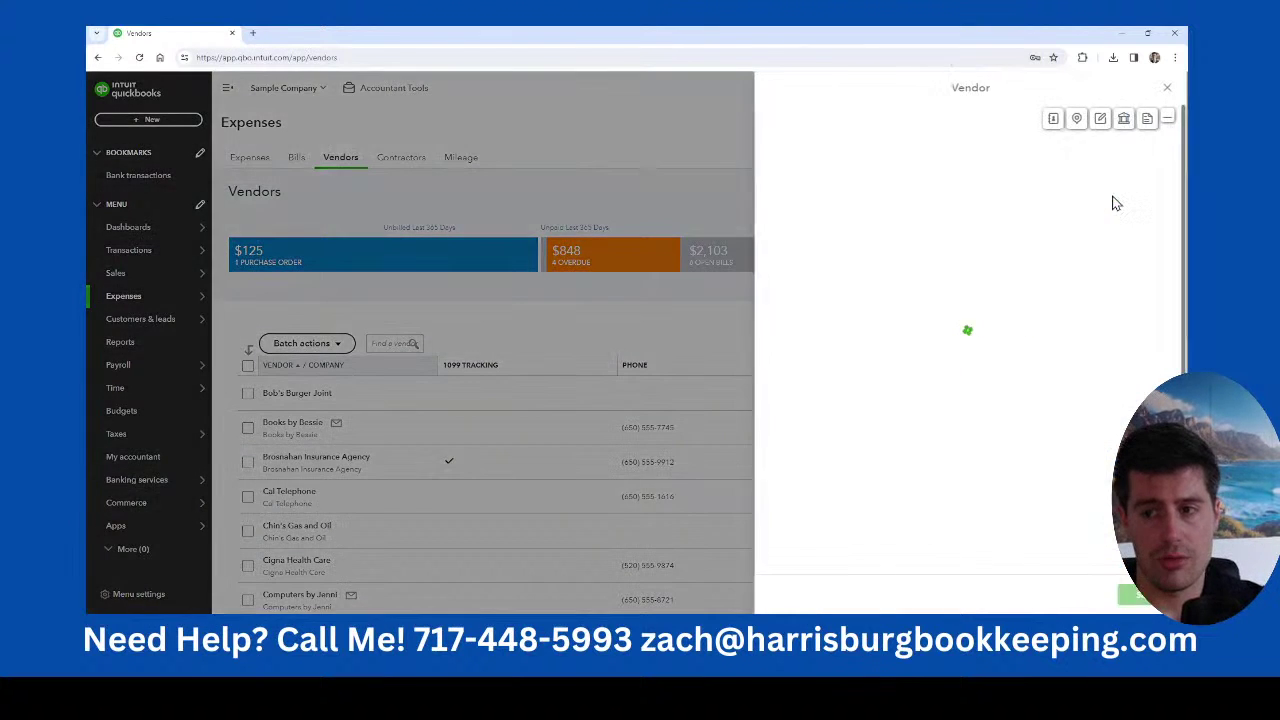
click(1171, 92)
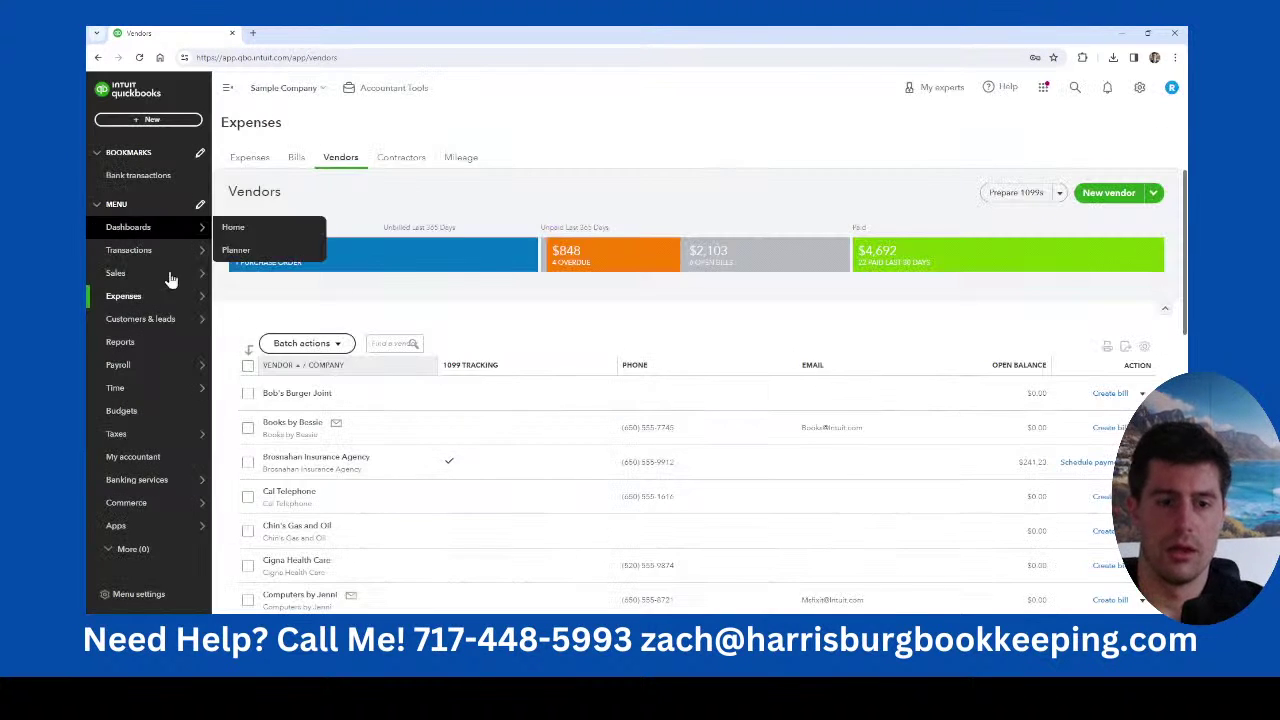
Go to the customer list, look over the name and email fields of a new customer form and close it.
mouse_move(143, 276)
click(251, 322)
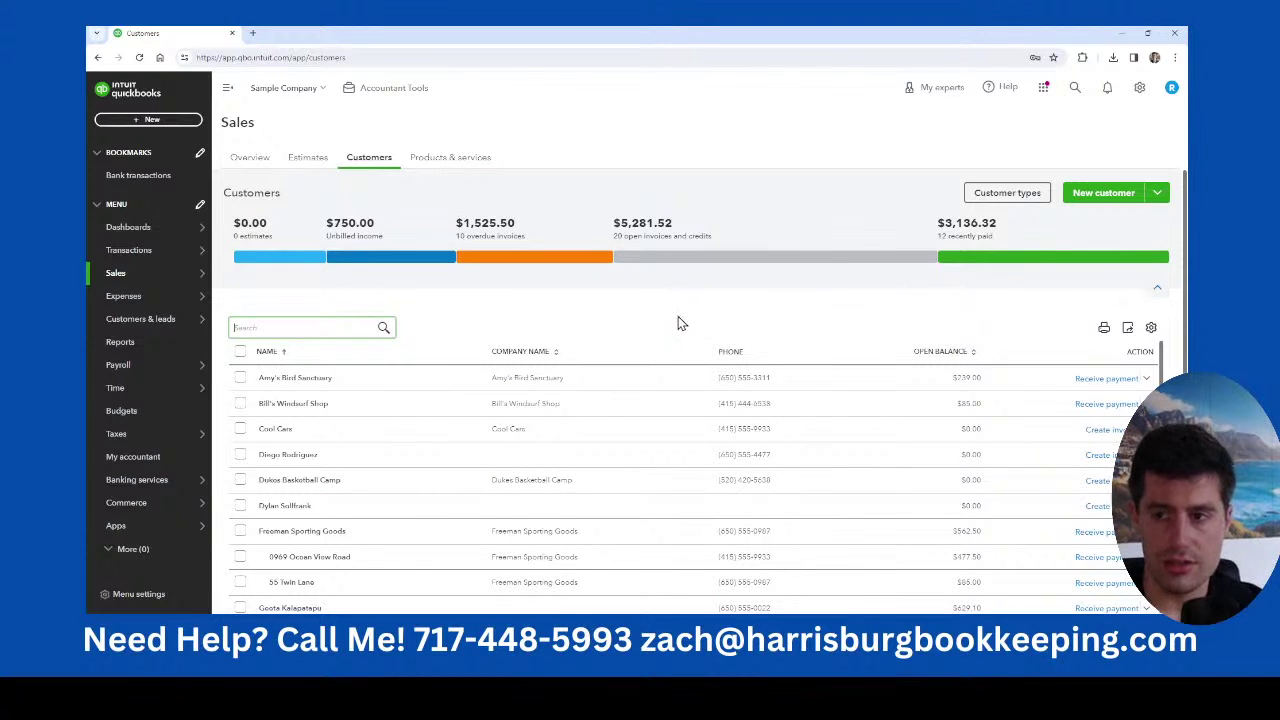
click(1097, 203)
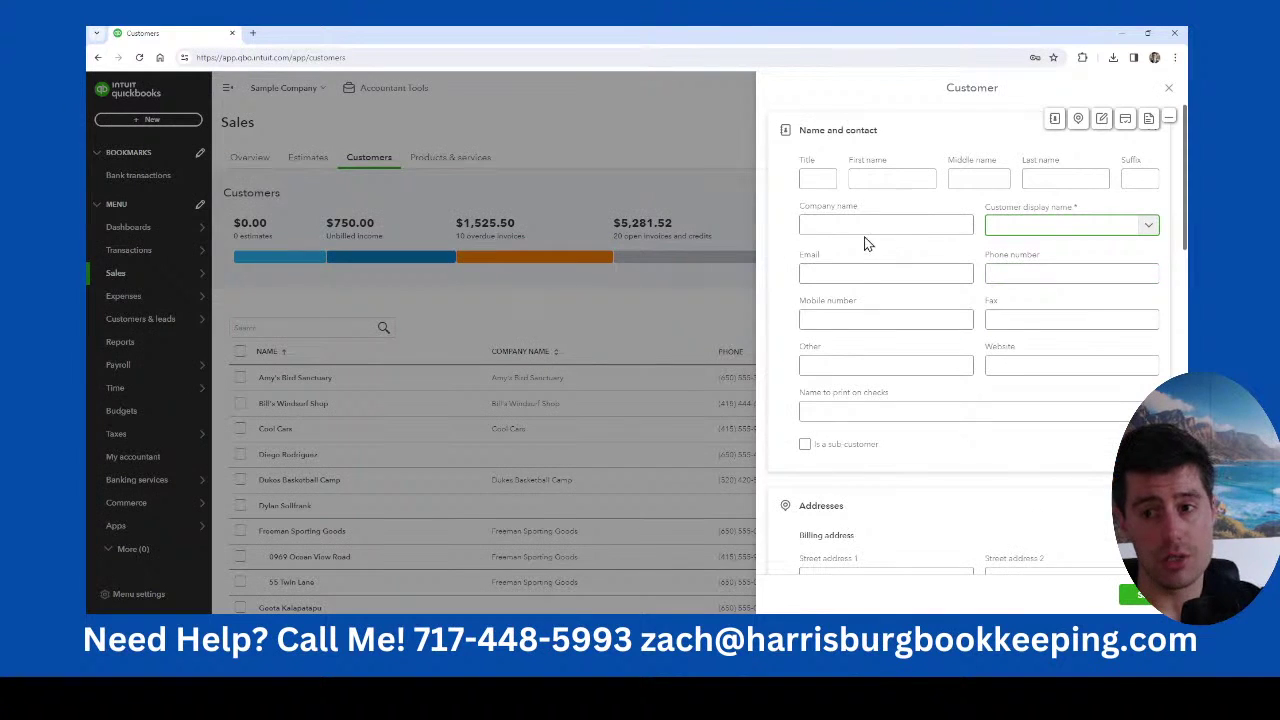
click(837, 274)
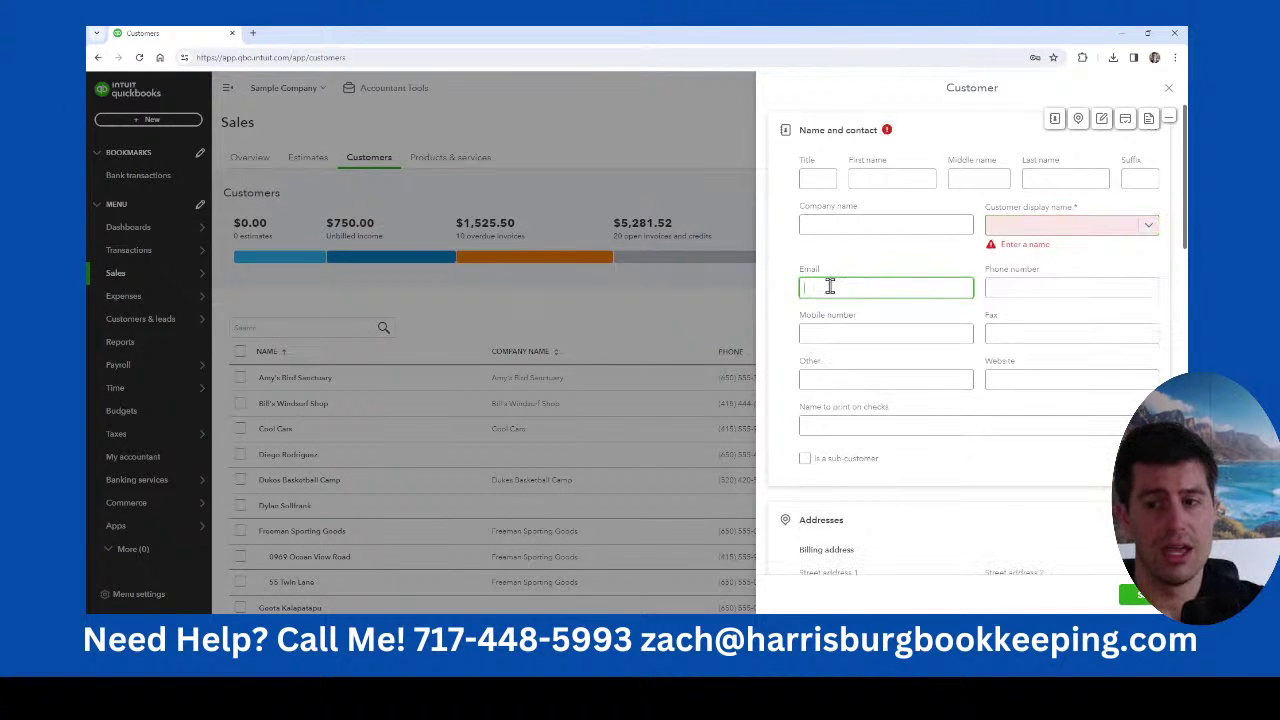
click(1172, 89)
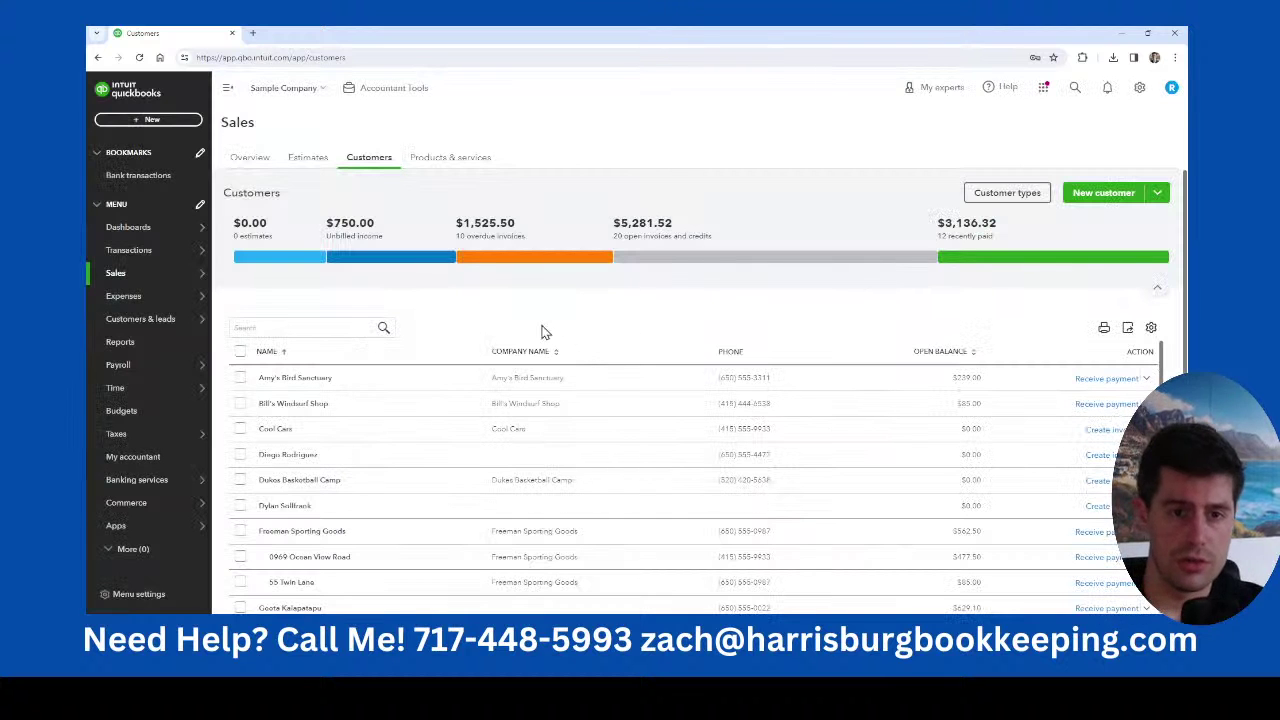
View the bank transaction Rules page and the Reconcile page.
mouse_move(130, 296)
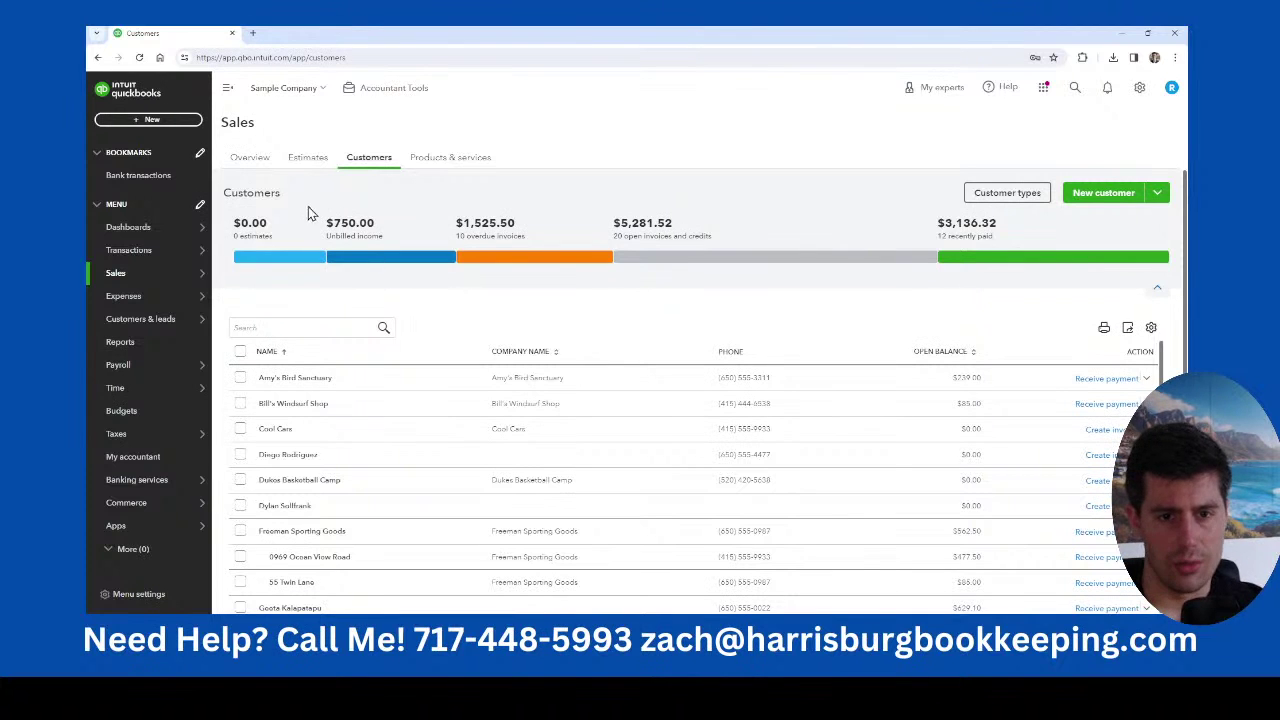
mouse_move(140, 317)
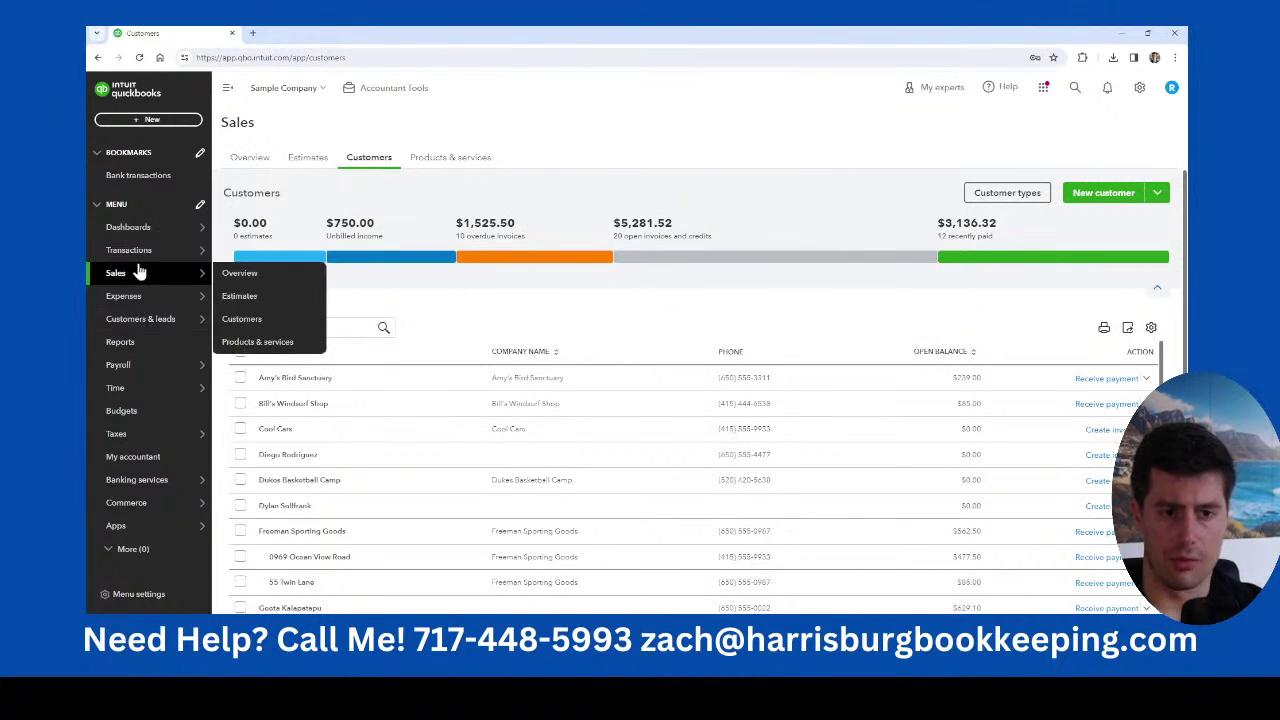
mouse_move(140, 250)
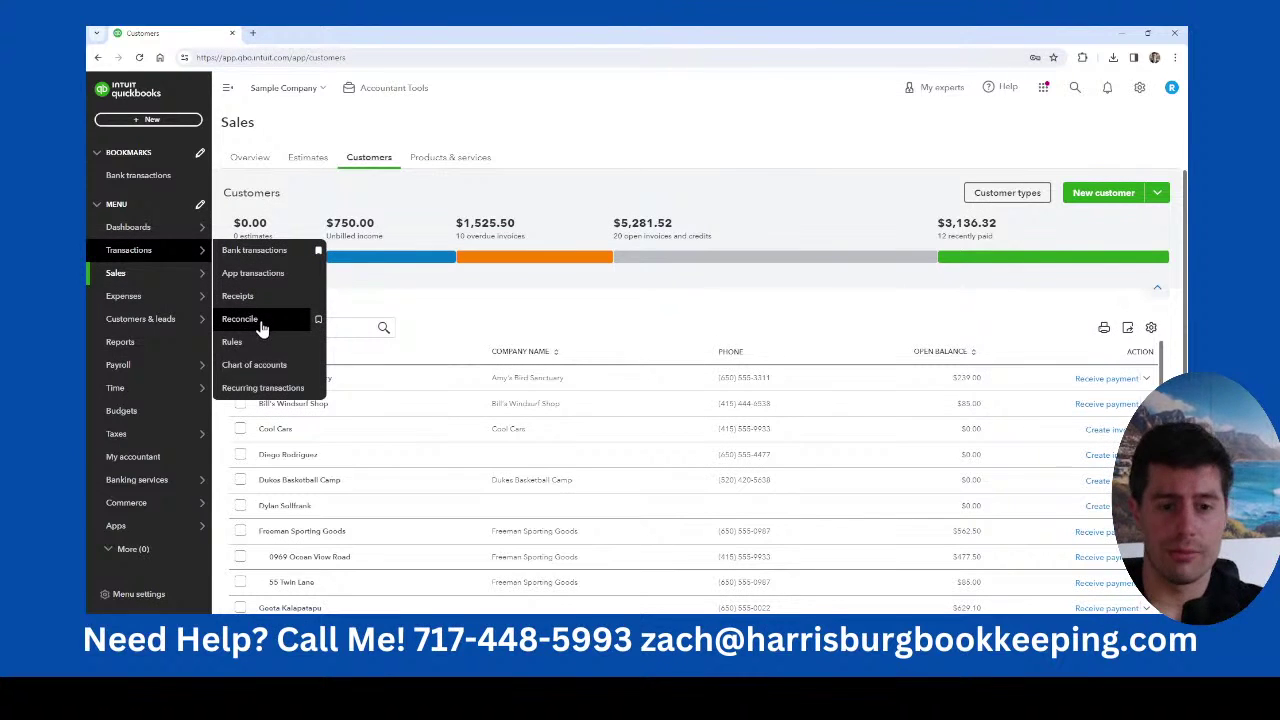
click(252, 346)
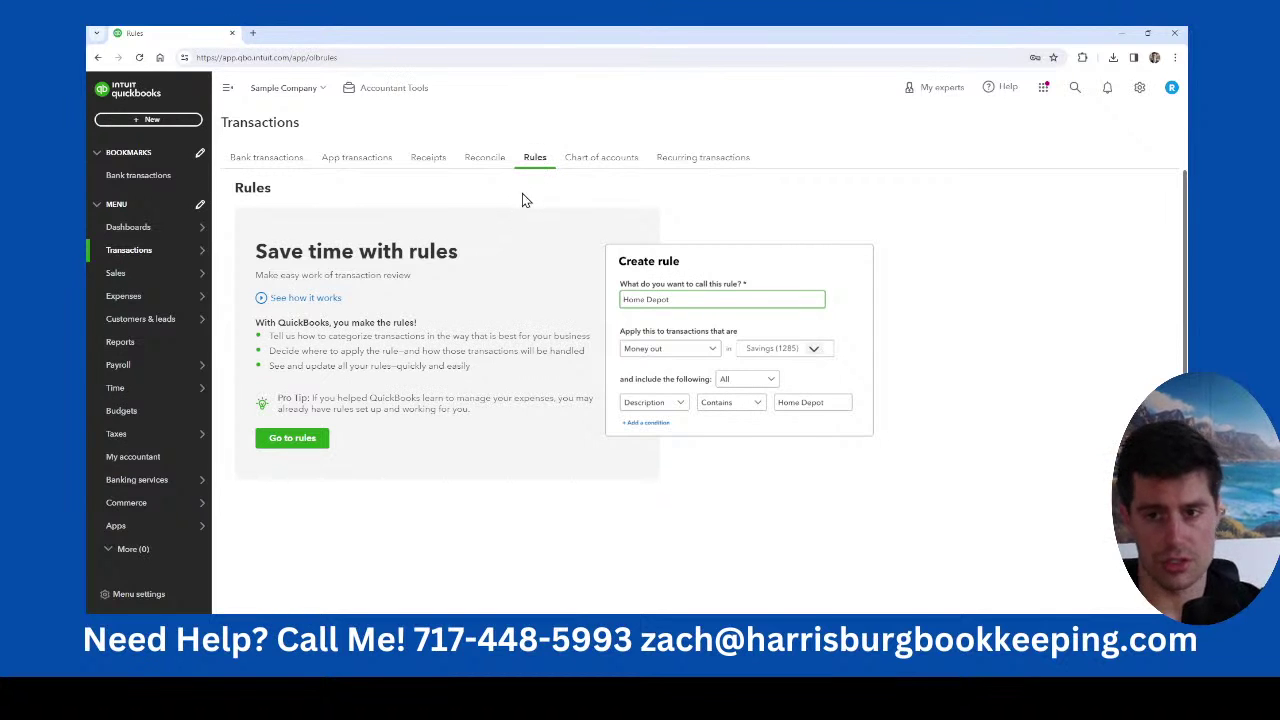
click(478, 160)
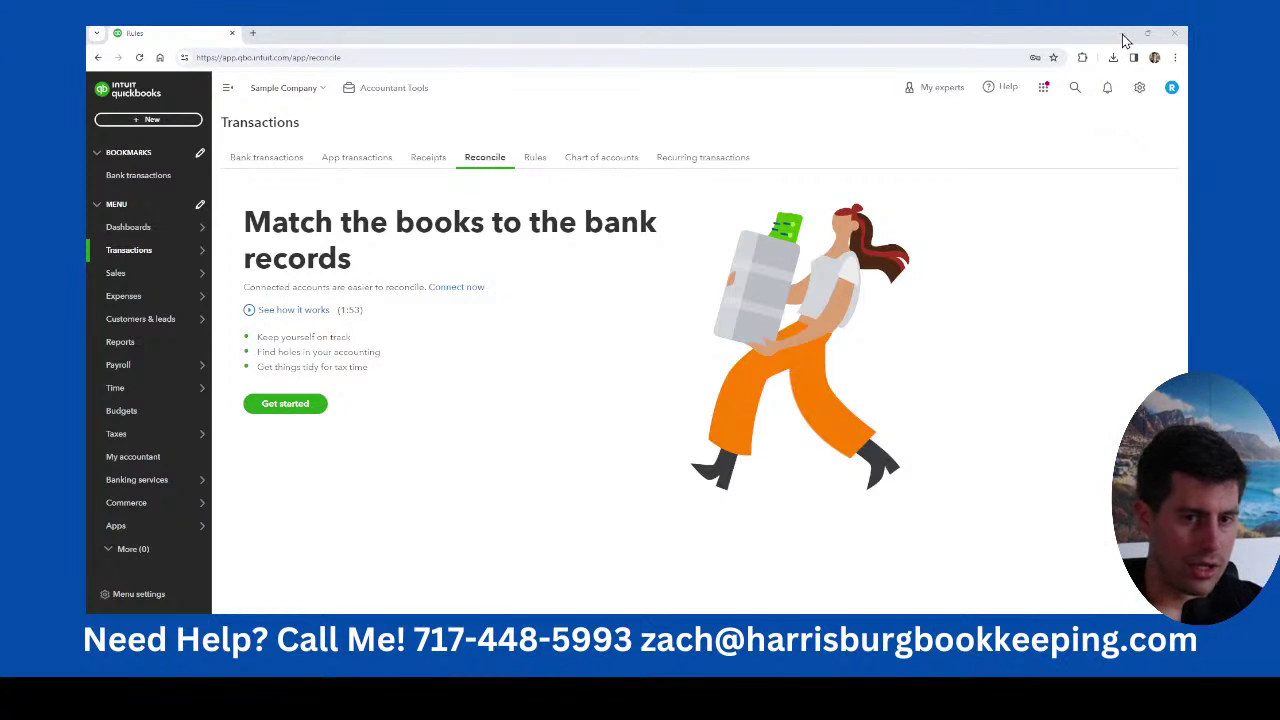
Open 1099 preparation from the vendor list and review the required company info and tax identification number.
mouse_move(140, 293)
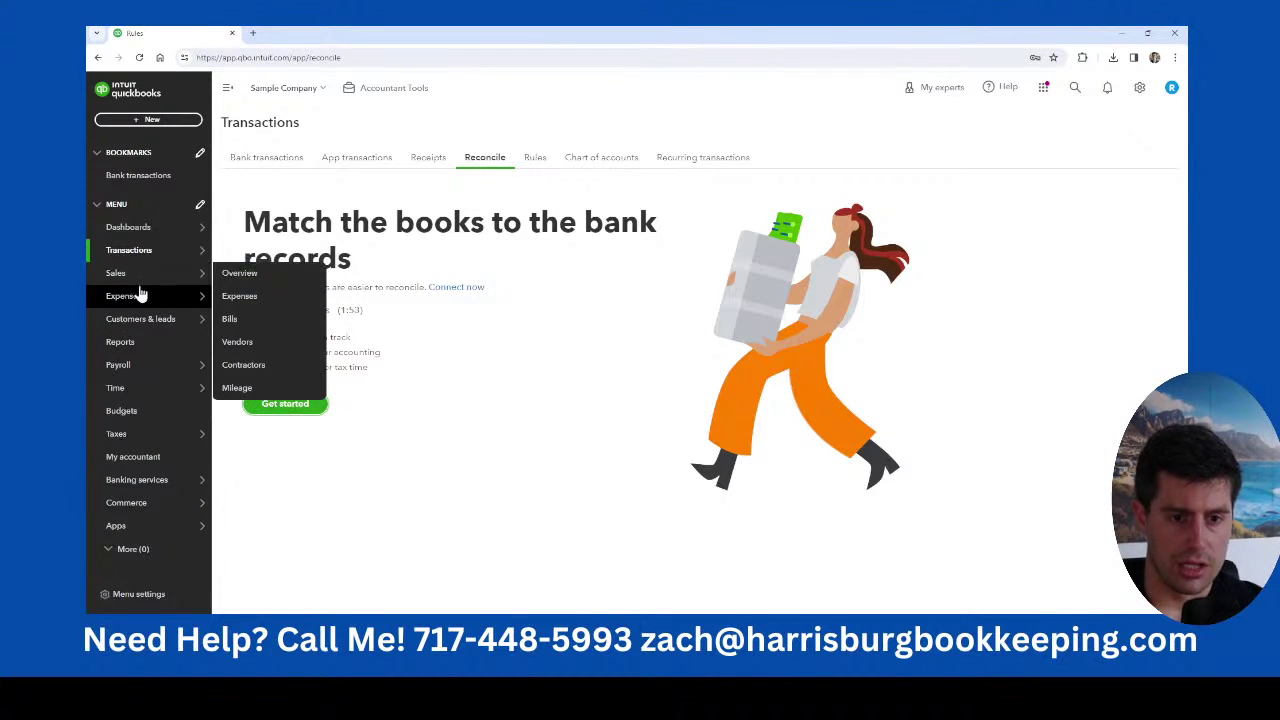
click(257, 347)
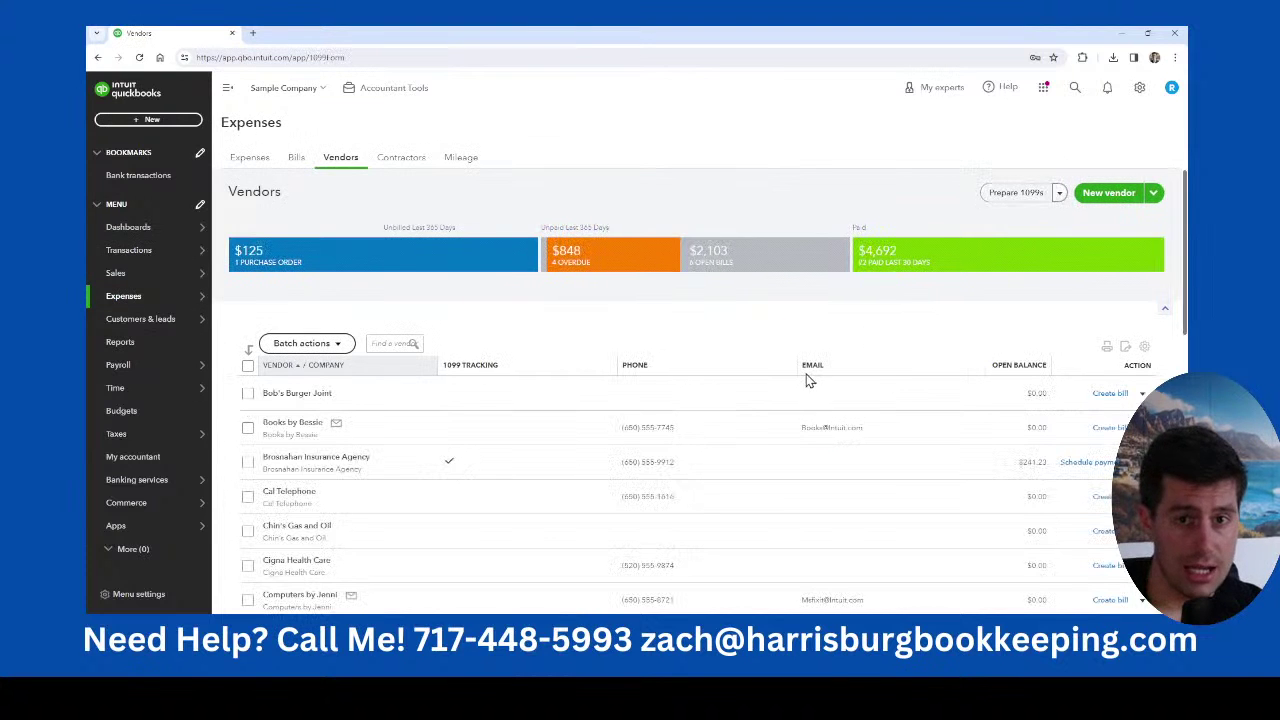
click(1019, 194)
scroll(560, 430, down, 4)
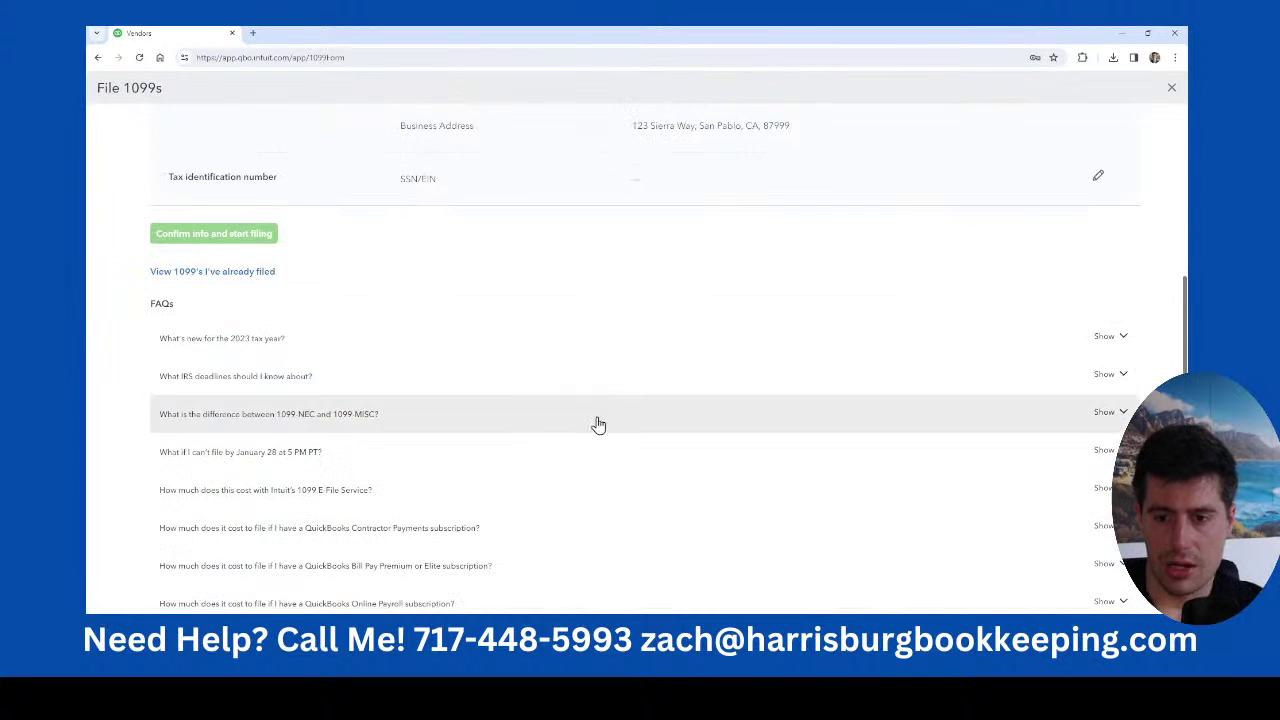
scroll(597, 426, up, 2)
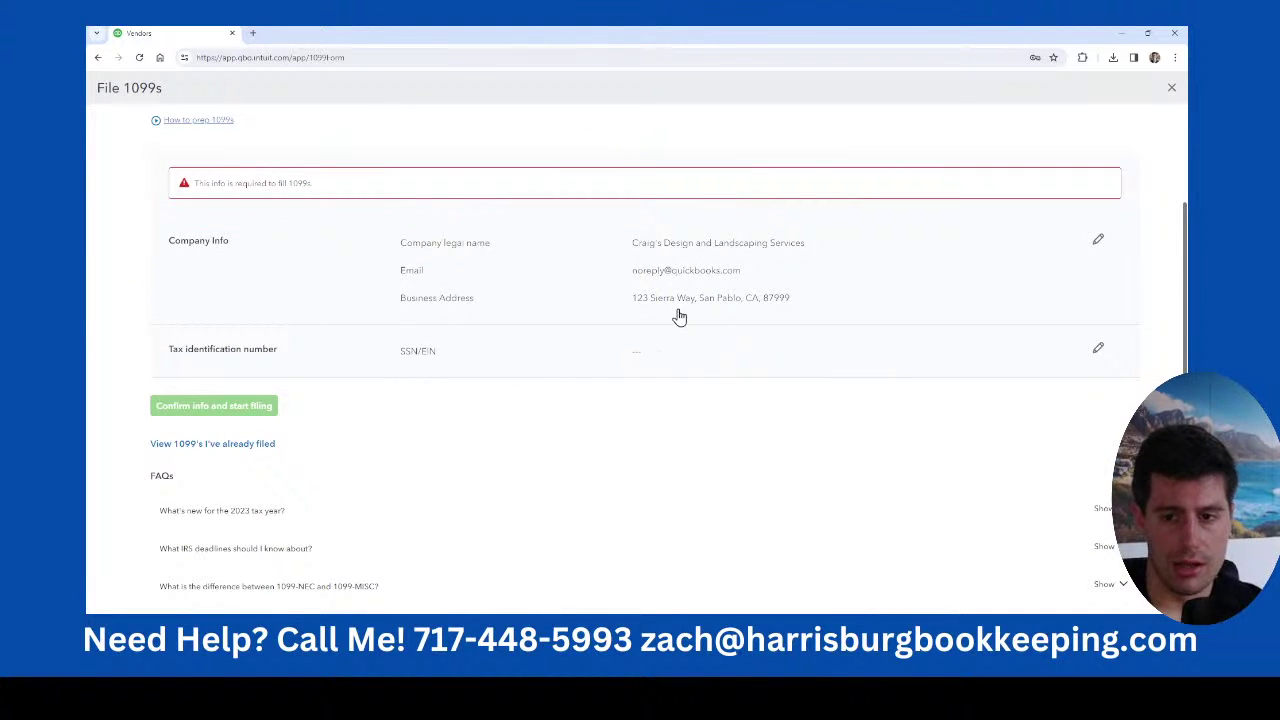
drag(376, 360, 701, 360)
click(701, 360)
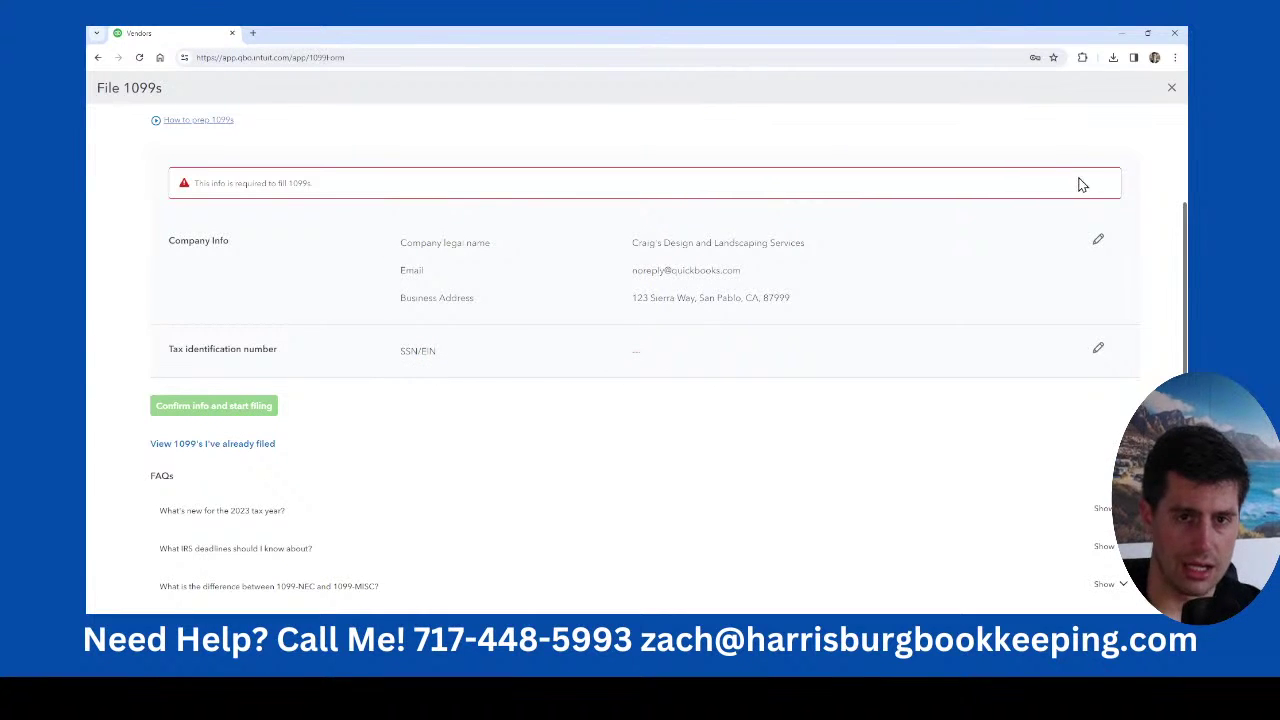
Close the 1099 filing and begin a reconciliation from the Reconcile page, dismissing the introduction.
click(1171, 88)
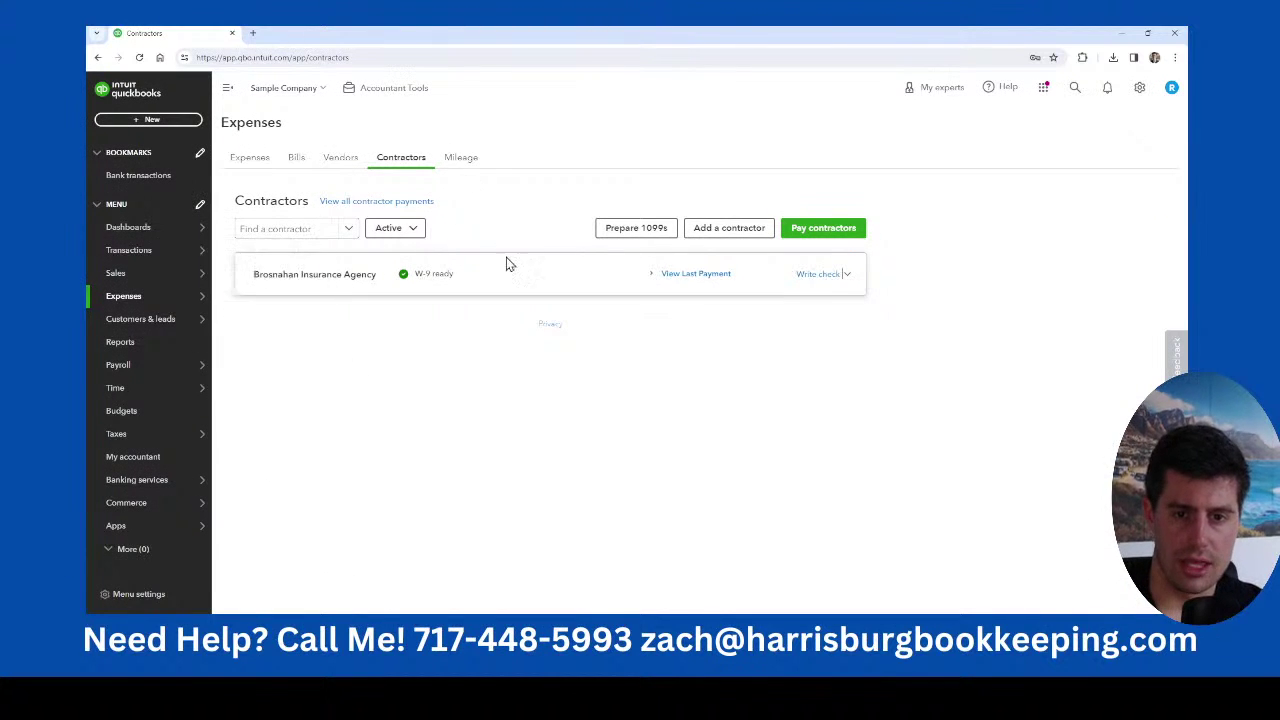
mouse_move(144, 304)
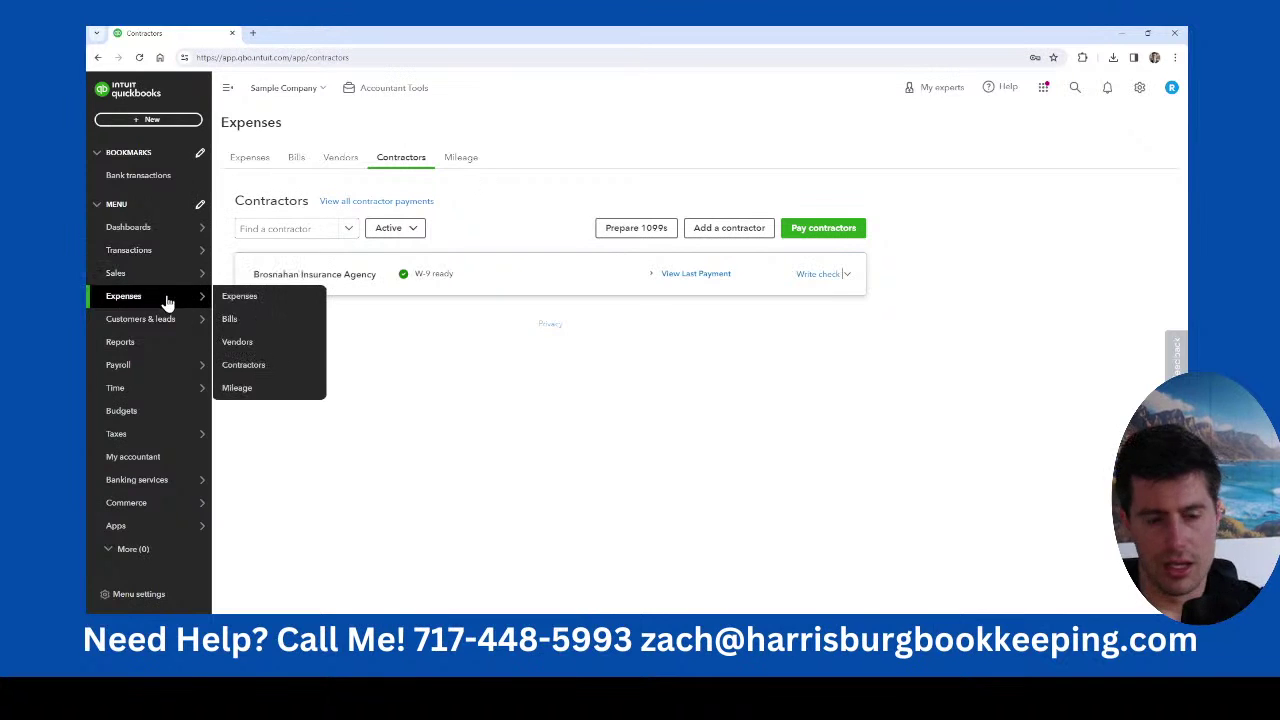
mouse_move(165, 268)
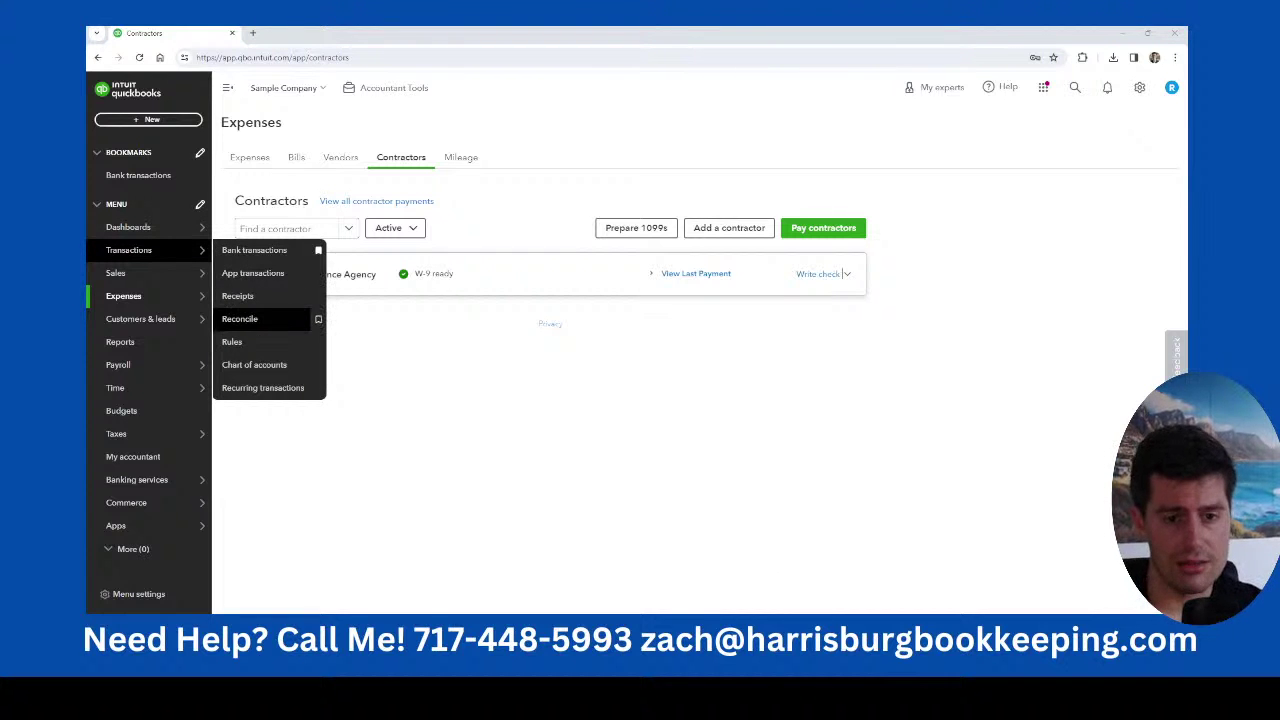
click(248, 320)
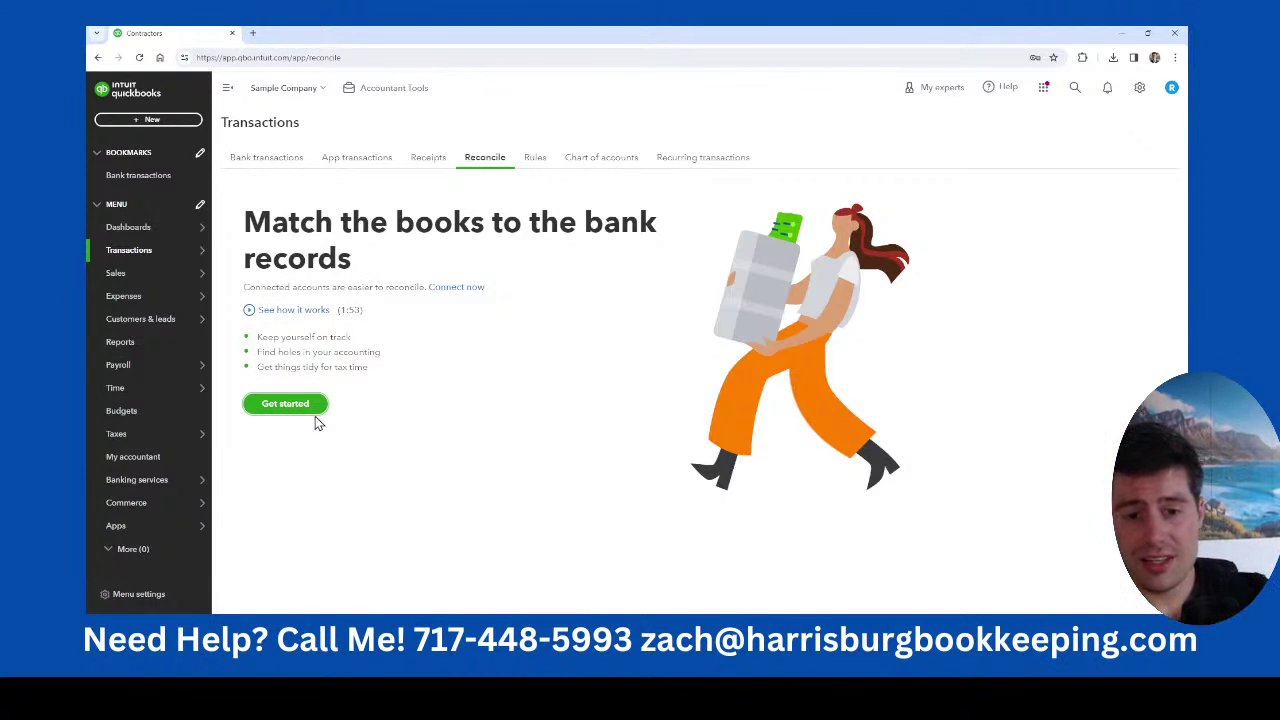
click(287, 404)
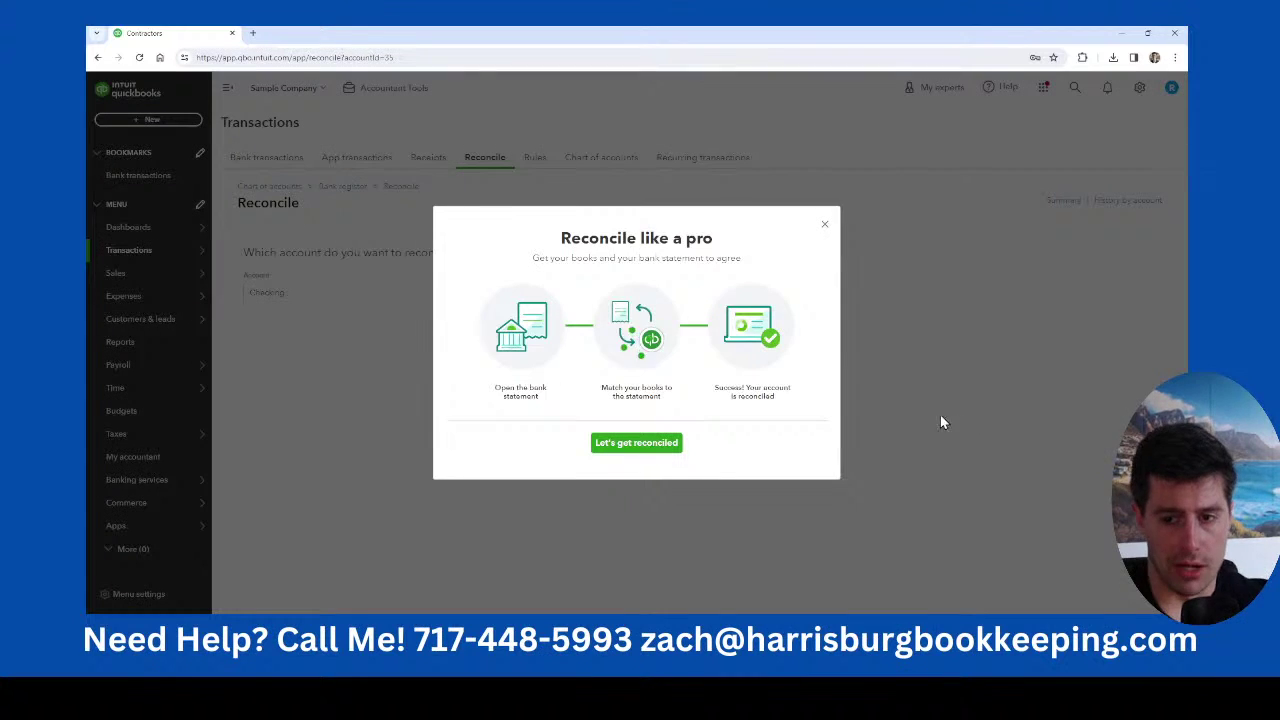
click(822, 227)
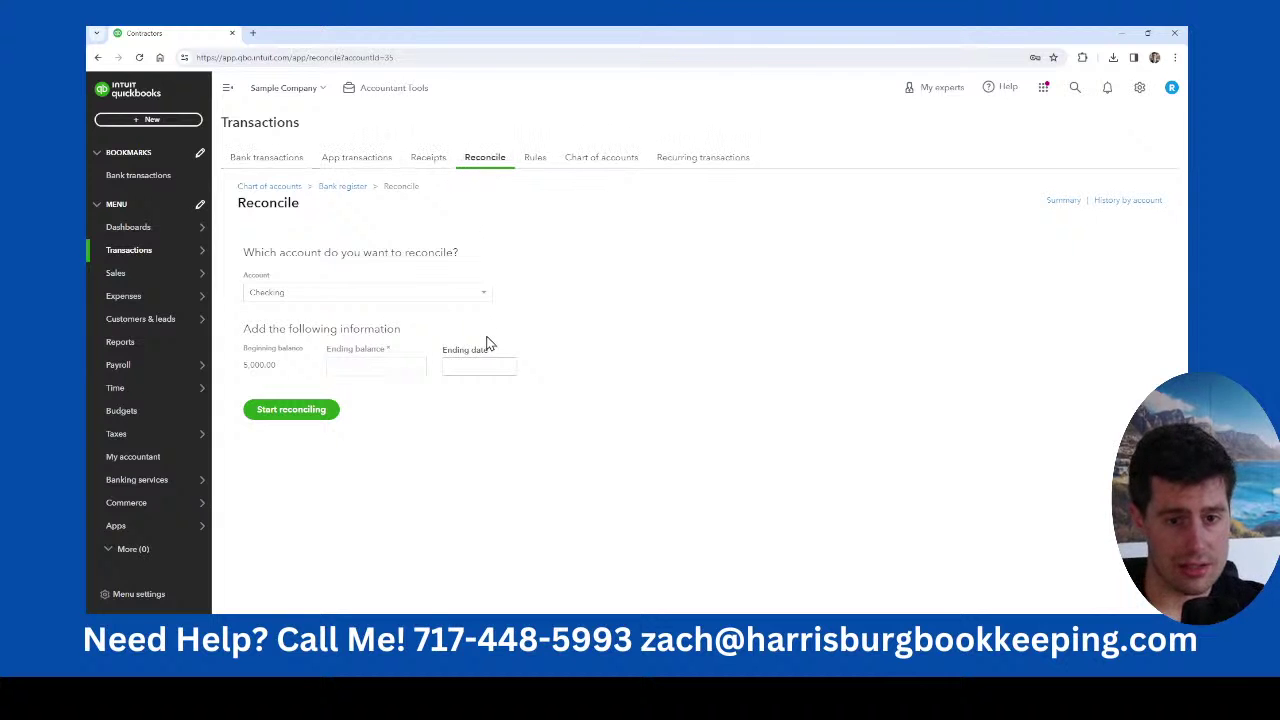
Start reconciling the Checking account with an ending balance of 5,000.00 and an ending date of 01/31/2024.
click(484, 300)
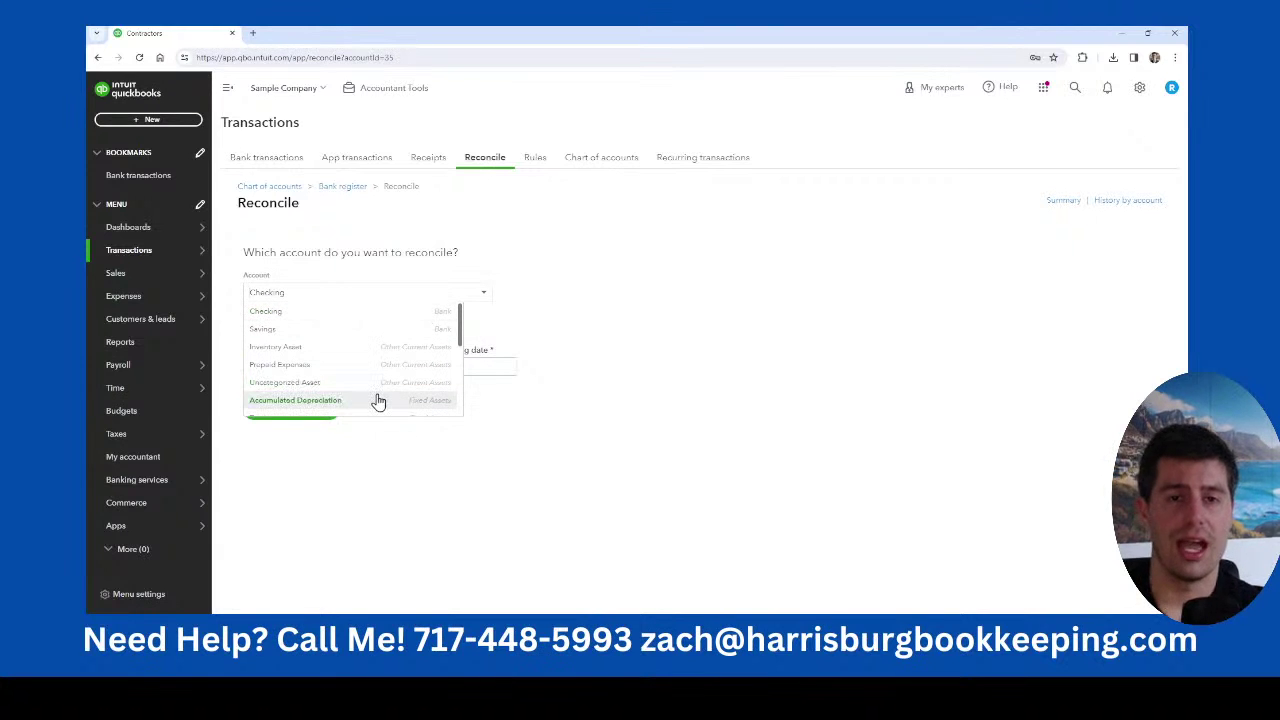
click(666, 375)
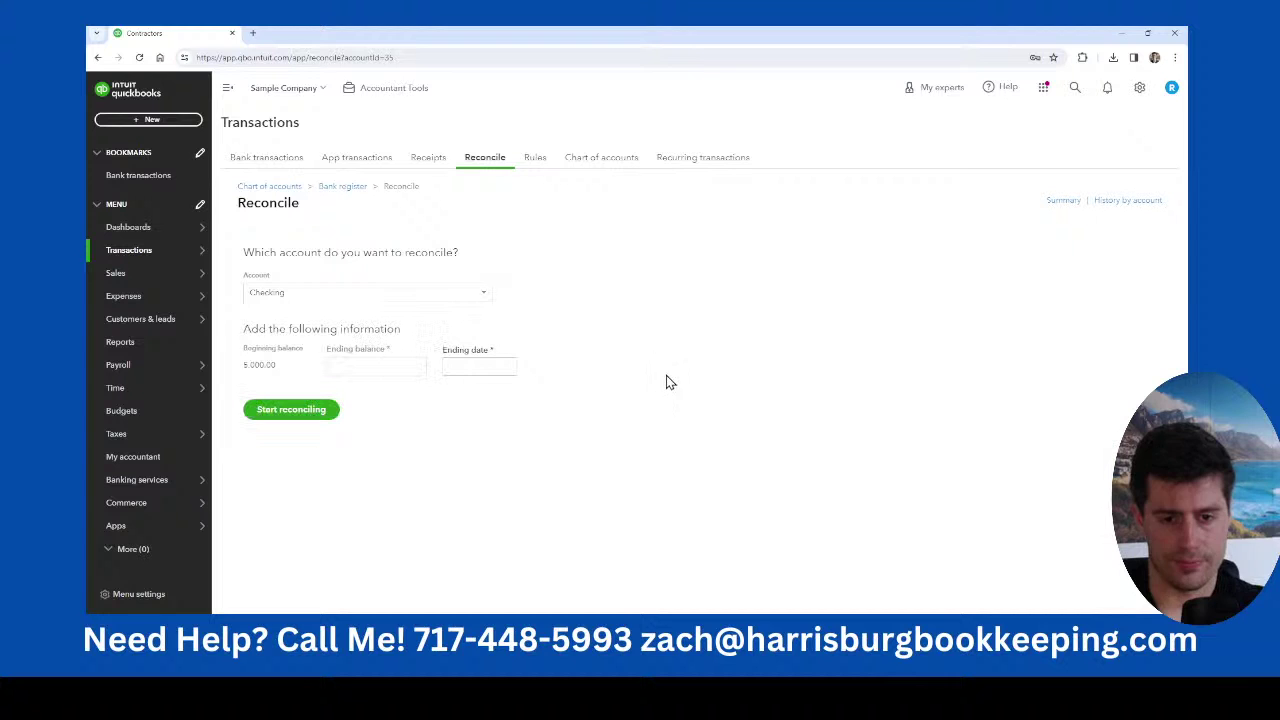
click(484, 295)
click(422, 430)
click(365, 369)
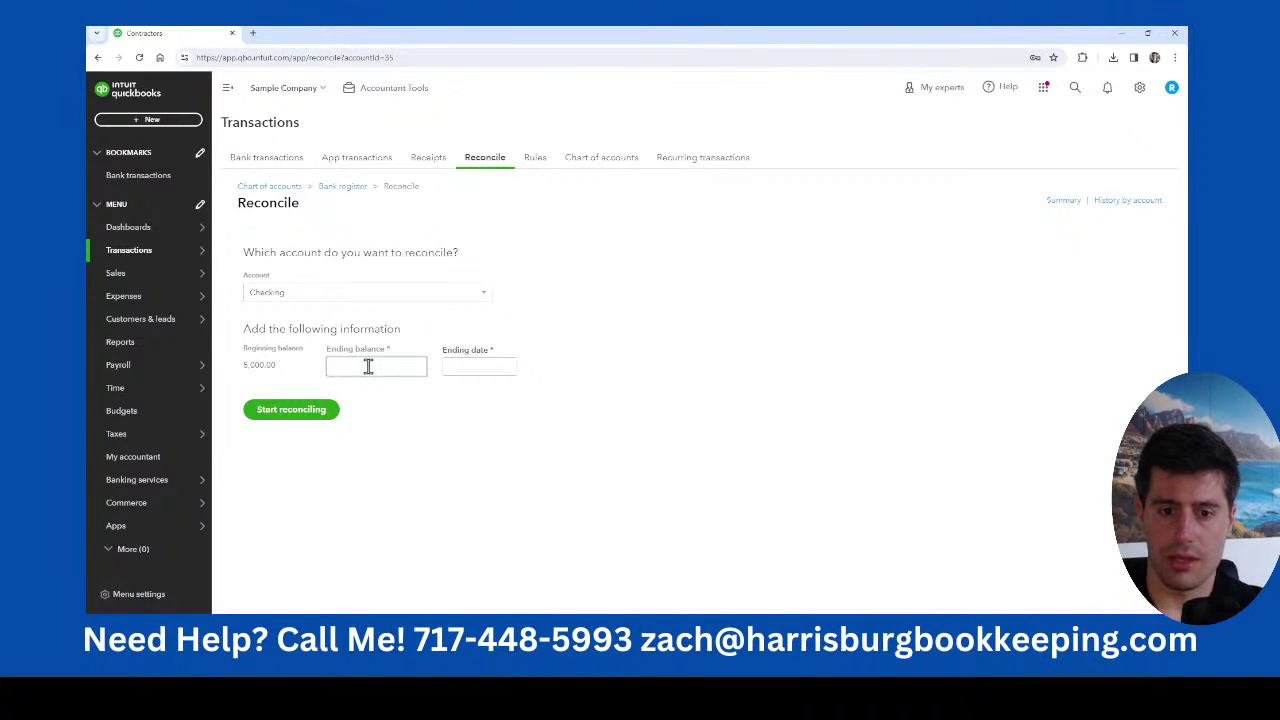
click(463, 365)
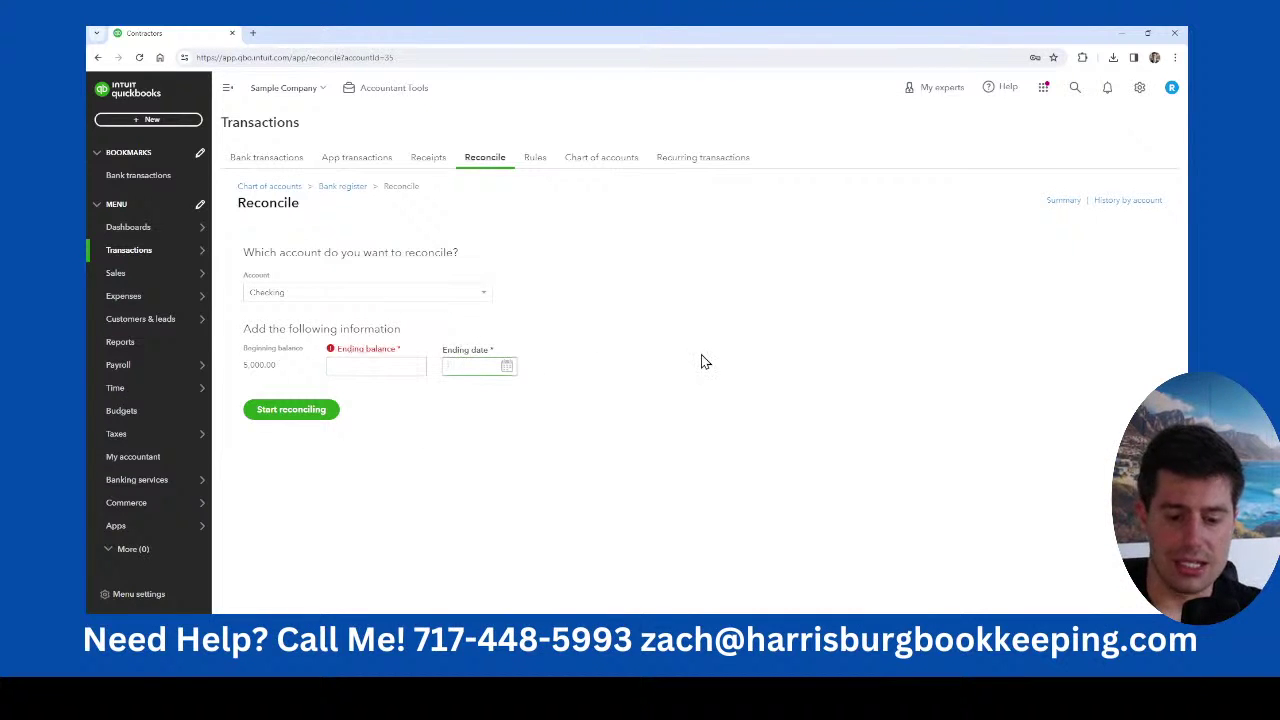
text(1/31)
key(Tab)
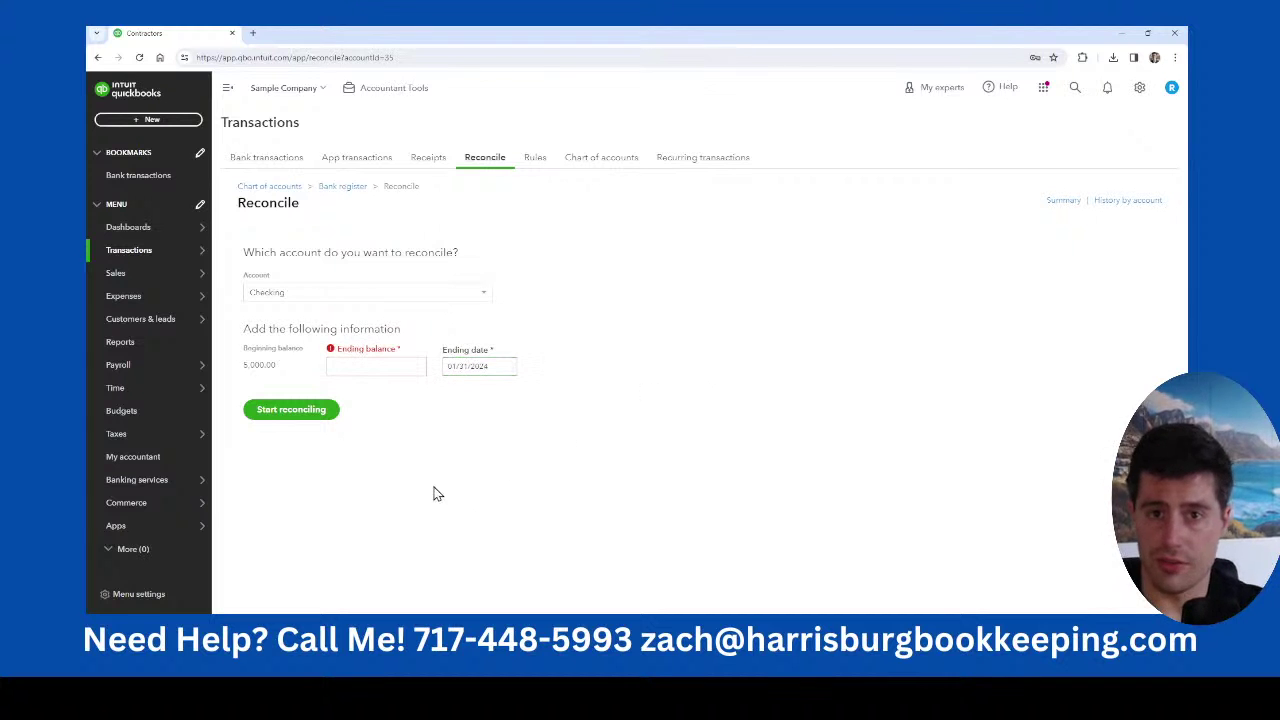
click(362, 369)
text(5,000)
click(398, 427)
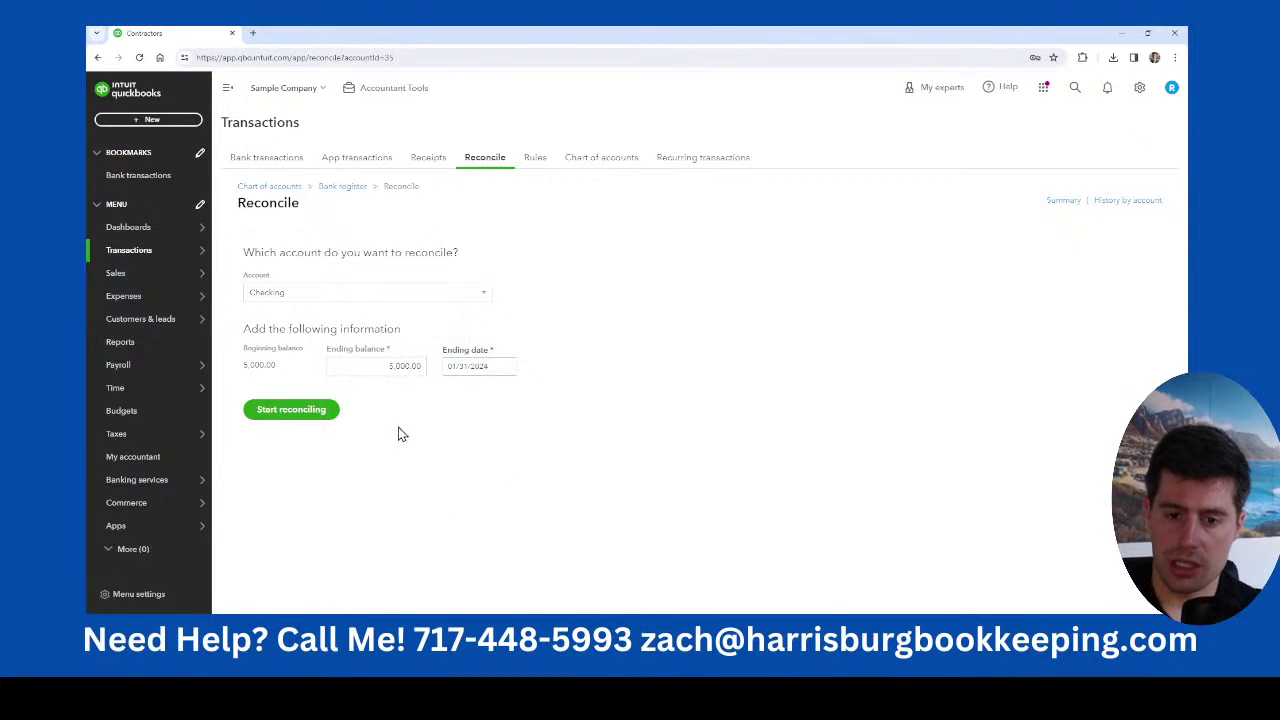
click(292, 410)
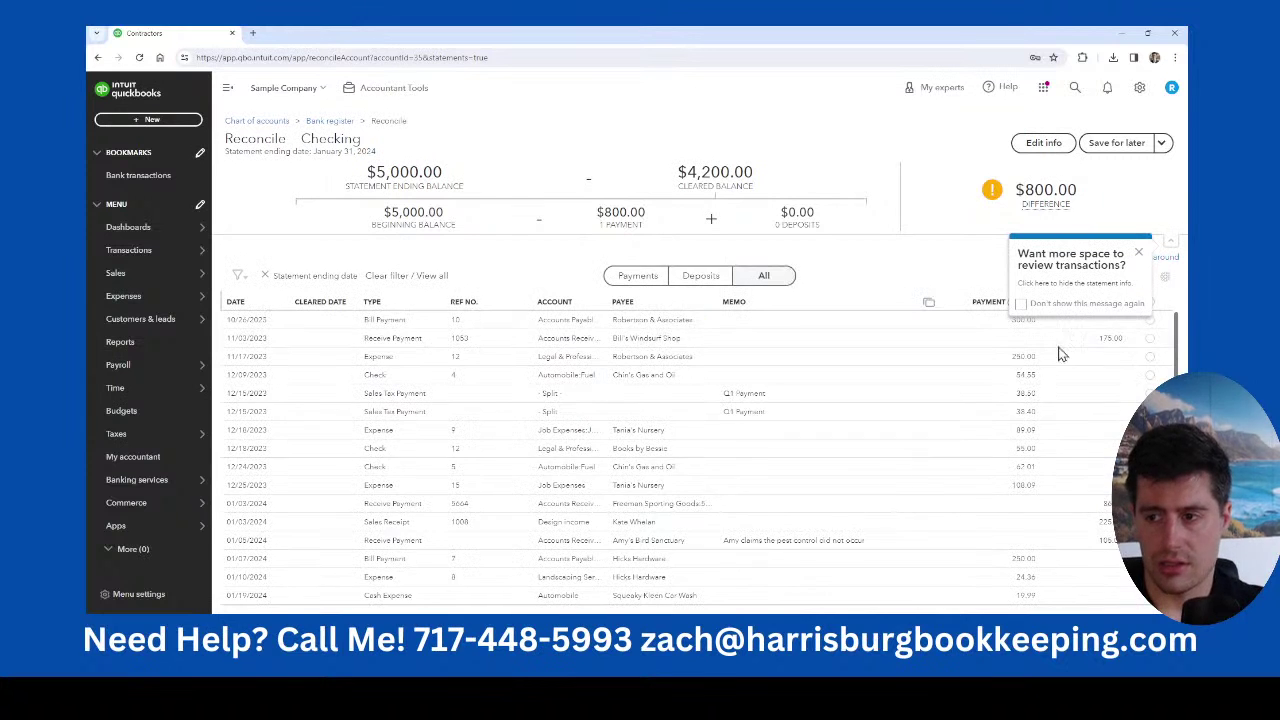
Review the Checking transactions and the statement ending balance, beginning balance, payments and deposits, dismissing the display tips.
scroll(880, 485, down, 5)
scroll(880, 485, down, 2)
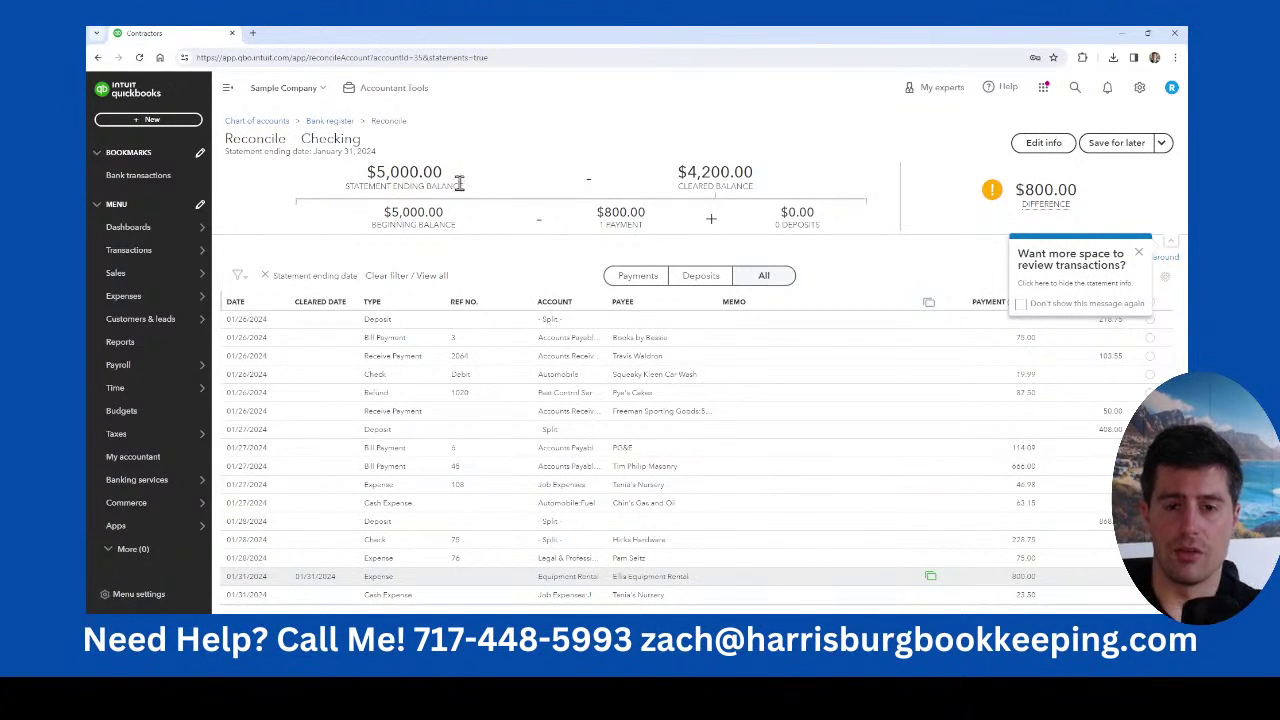
drag(444, 172, 365, 177)
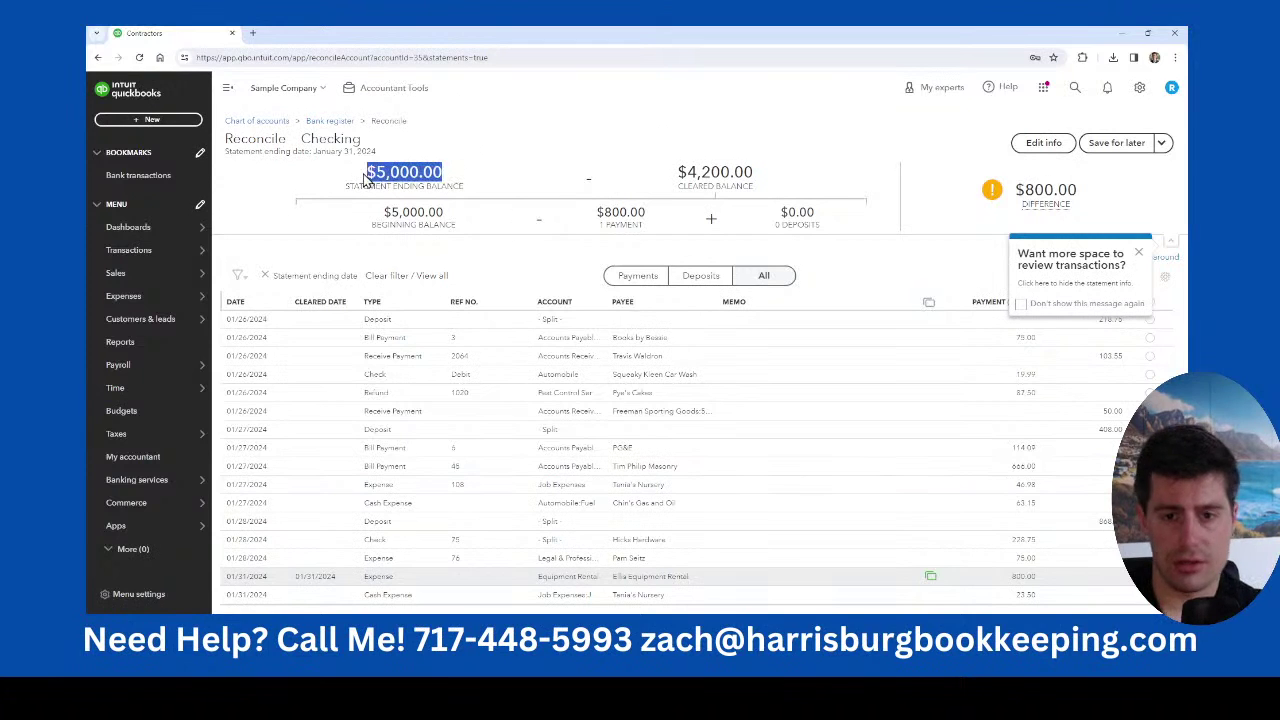
drag(448, 214, 372, 220)
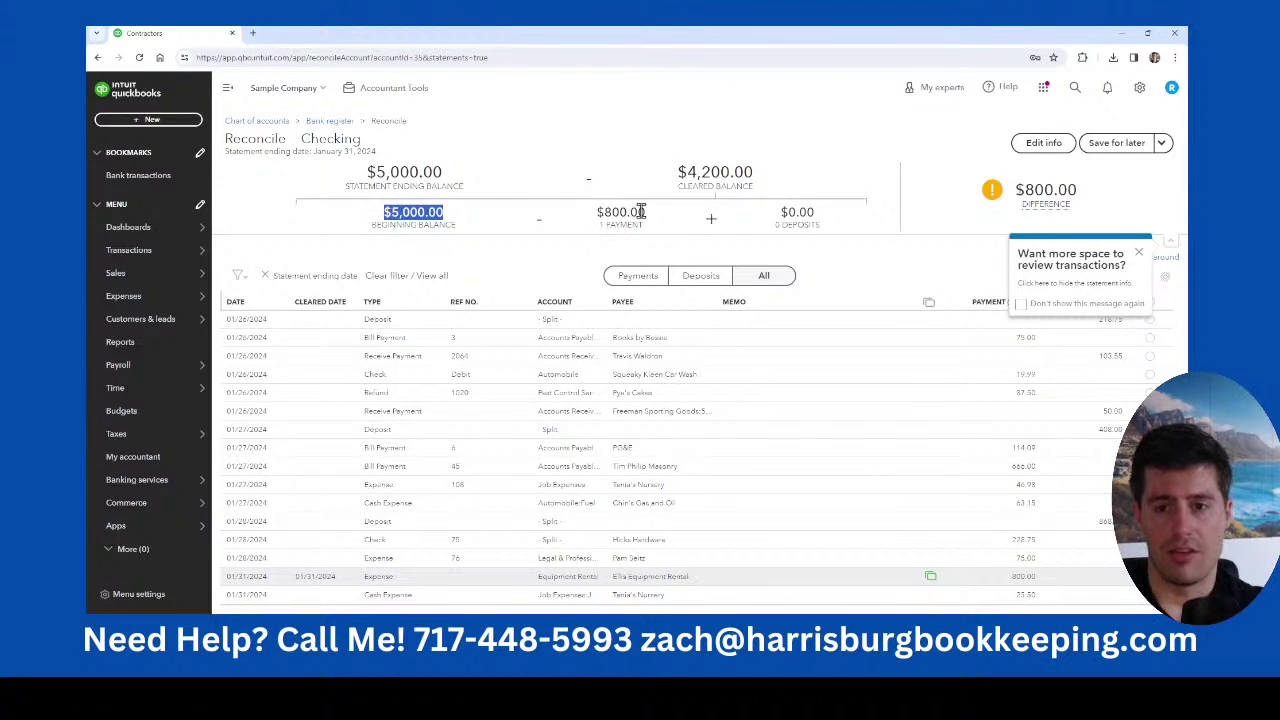
drag(641, 212, 580, 222)
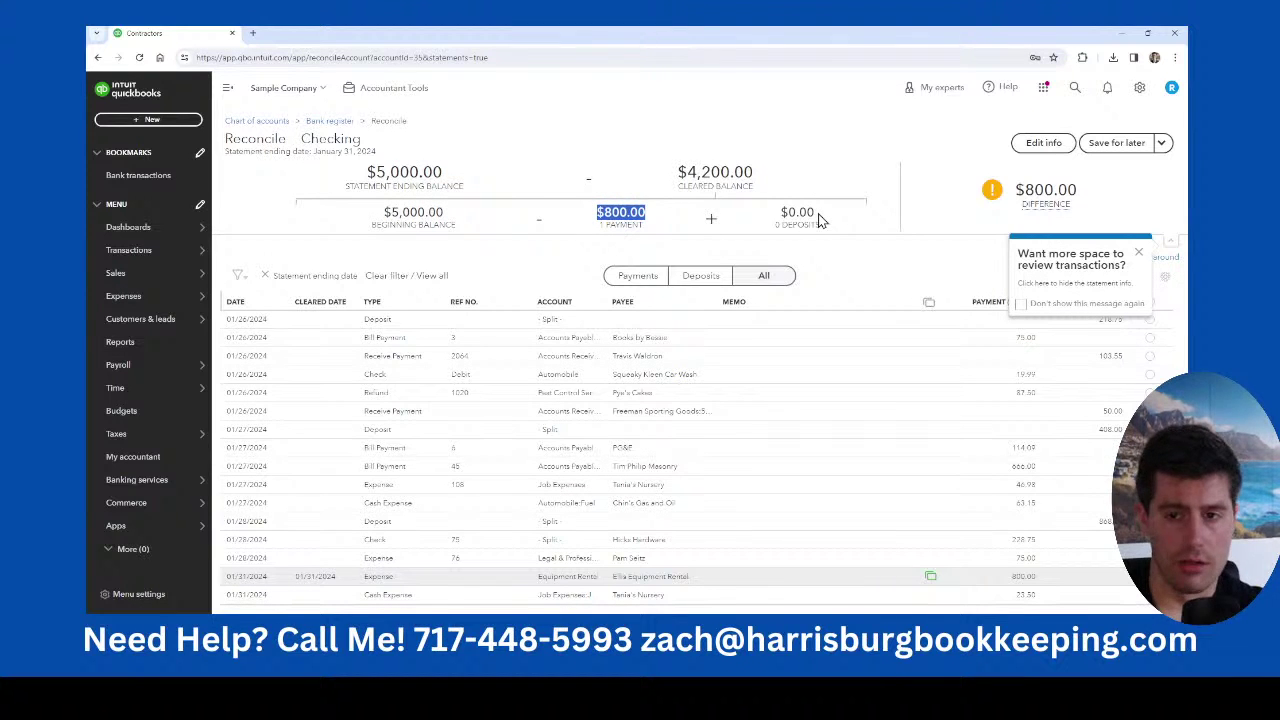
drag(820, 214, 776, 226)
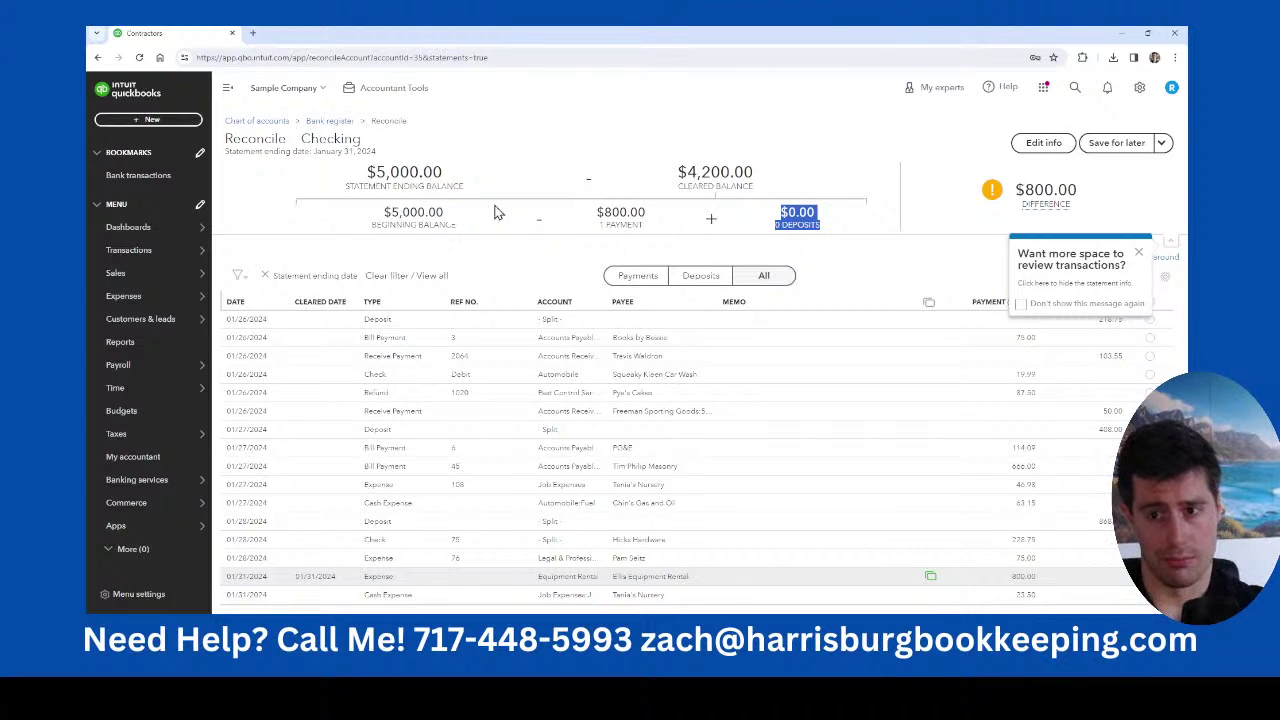
click(1140, 255)
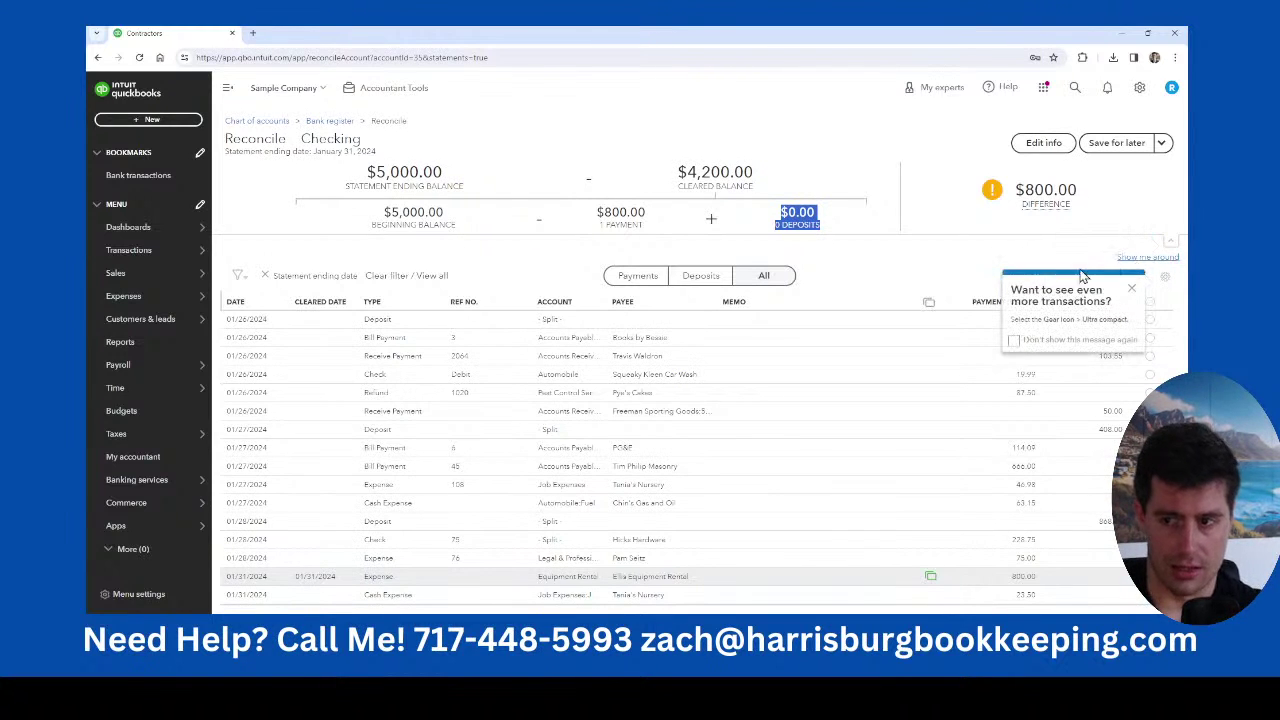
click(1131, 289)
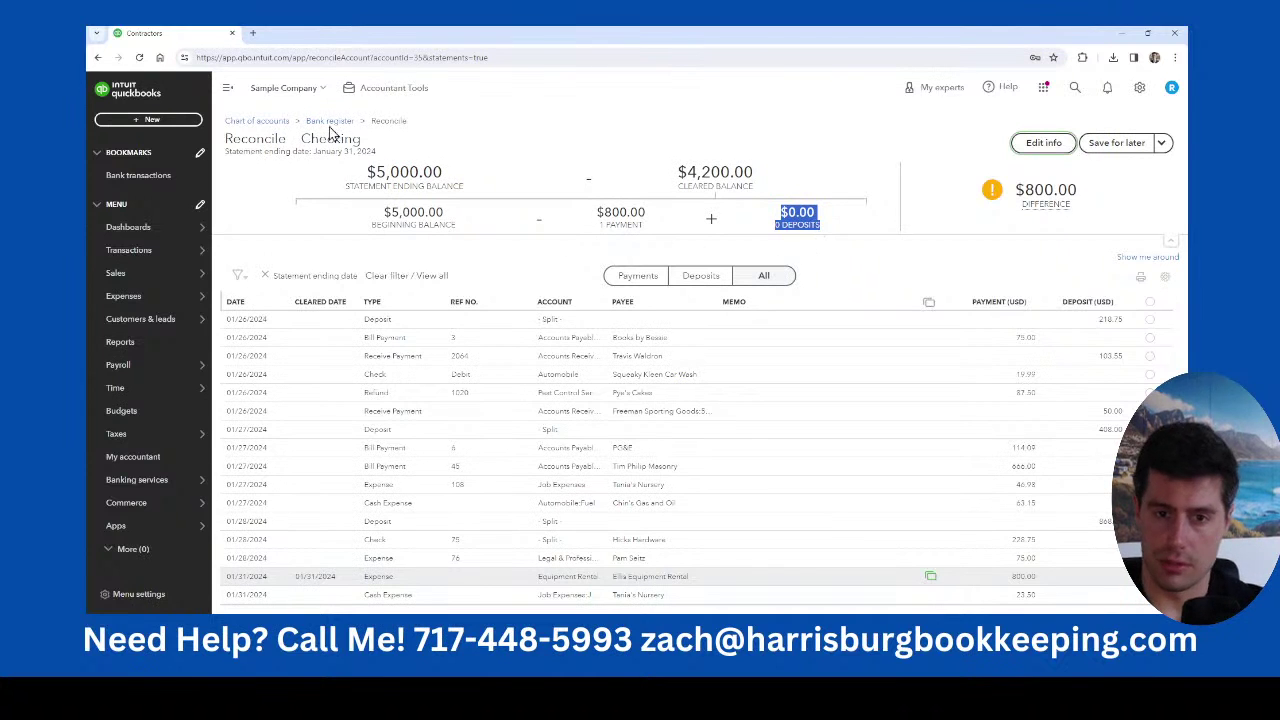
Close the Checking reconciliation without saving.
click(1161, 143)
click(1114, 206)
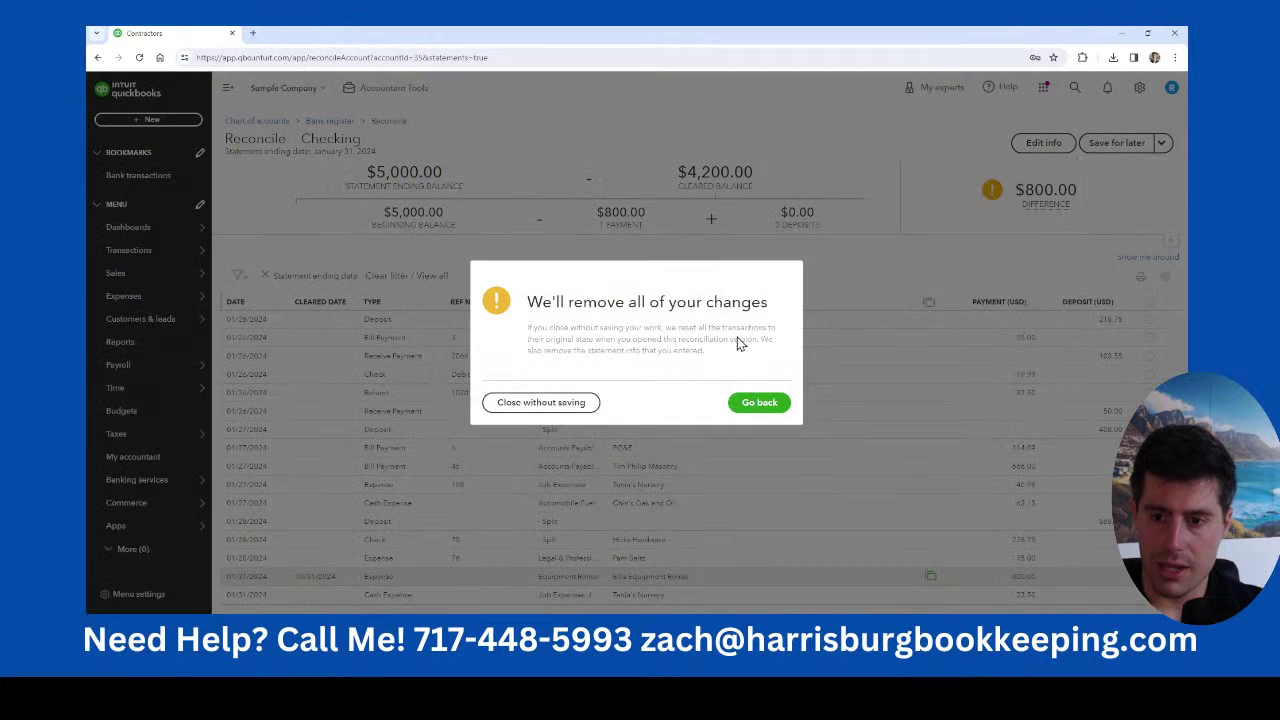
click(541, 402)
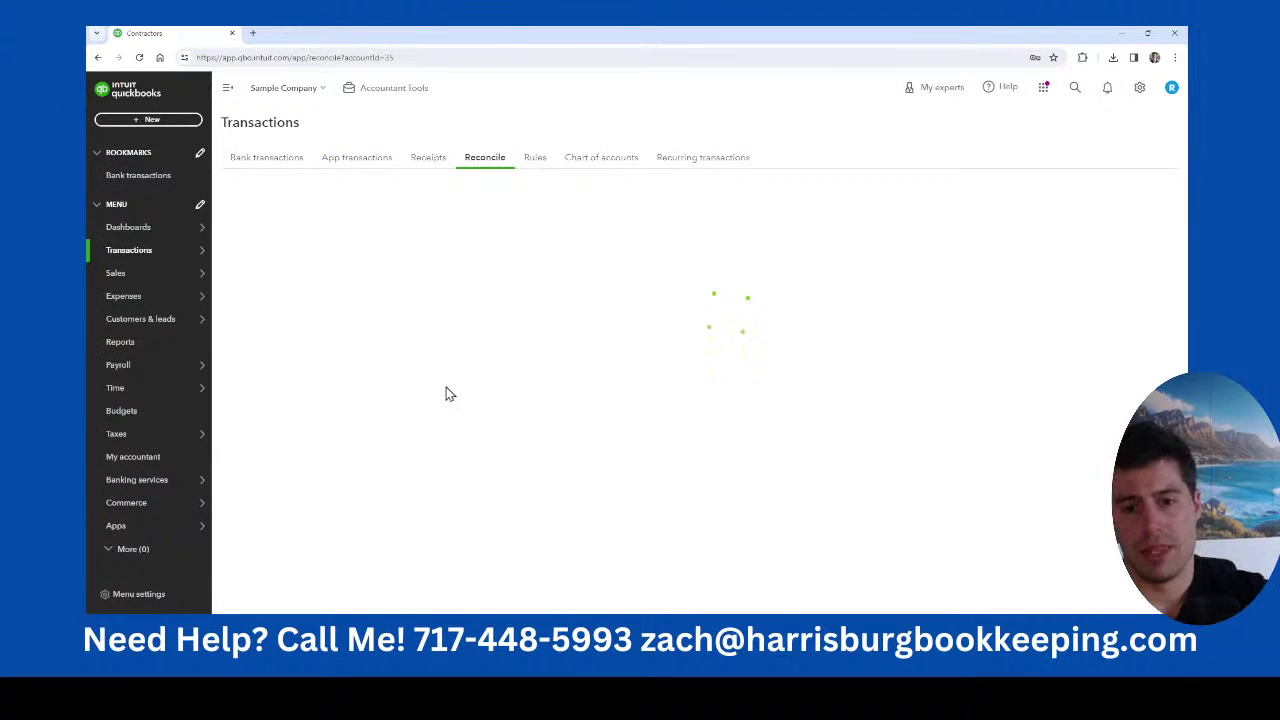
Choose Loan Payable as the account to reconcile, with ending balance 5,000.00 and ending date 01/31/2024.
click(424, 294)
scroll(386, 388, down, 5)
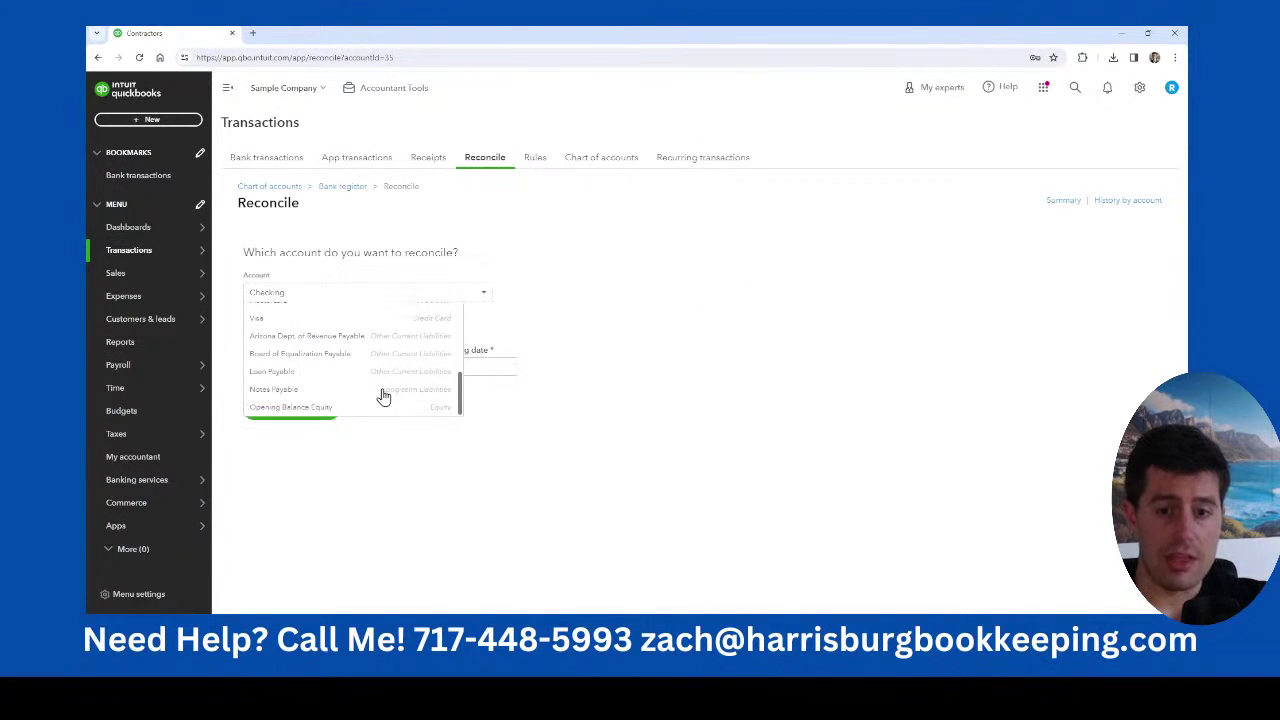
click(389, 377)
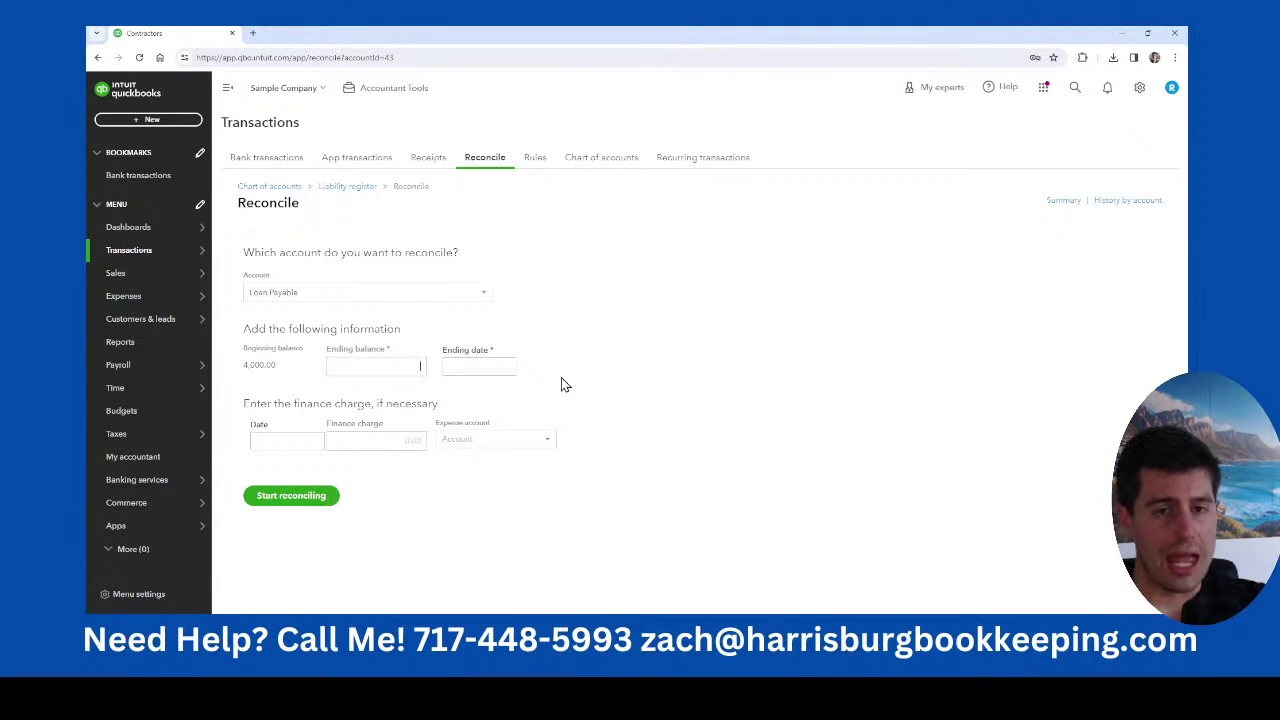
text(000)
key(Tab)
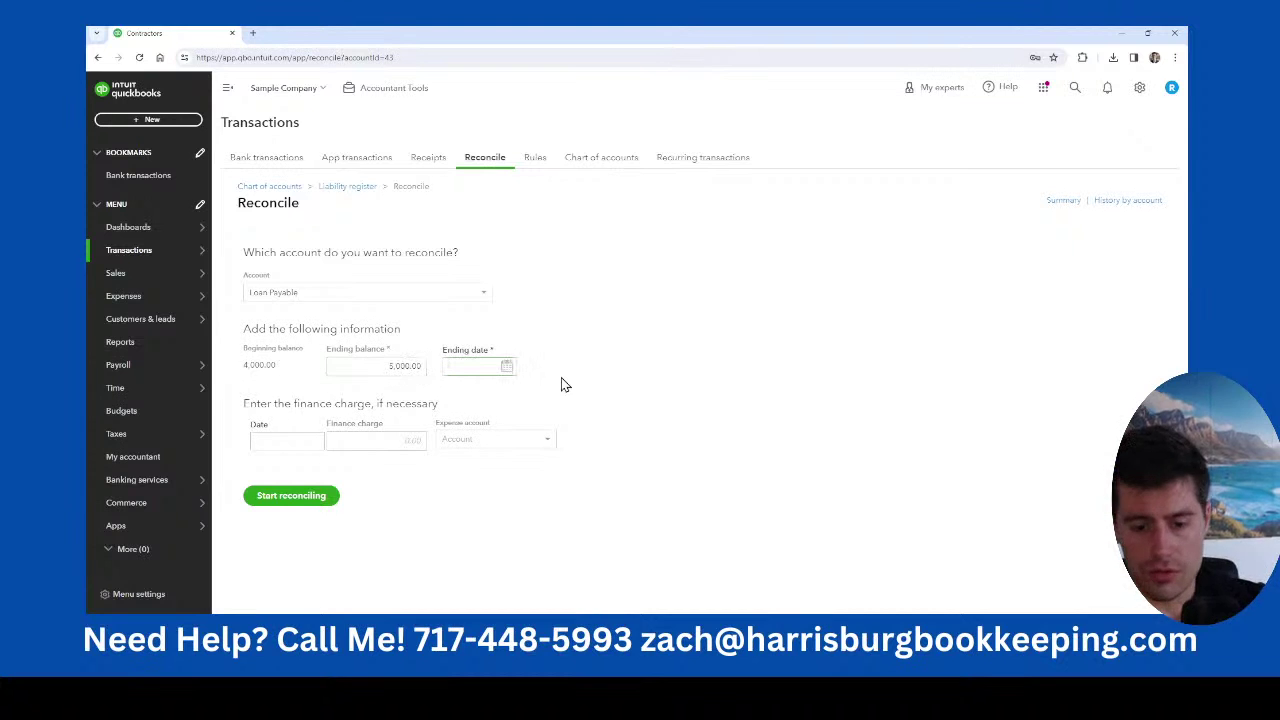
text(1/31/2024)
key(Tab)
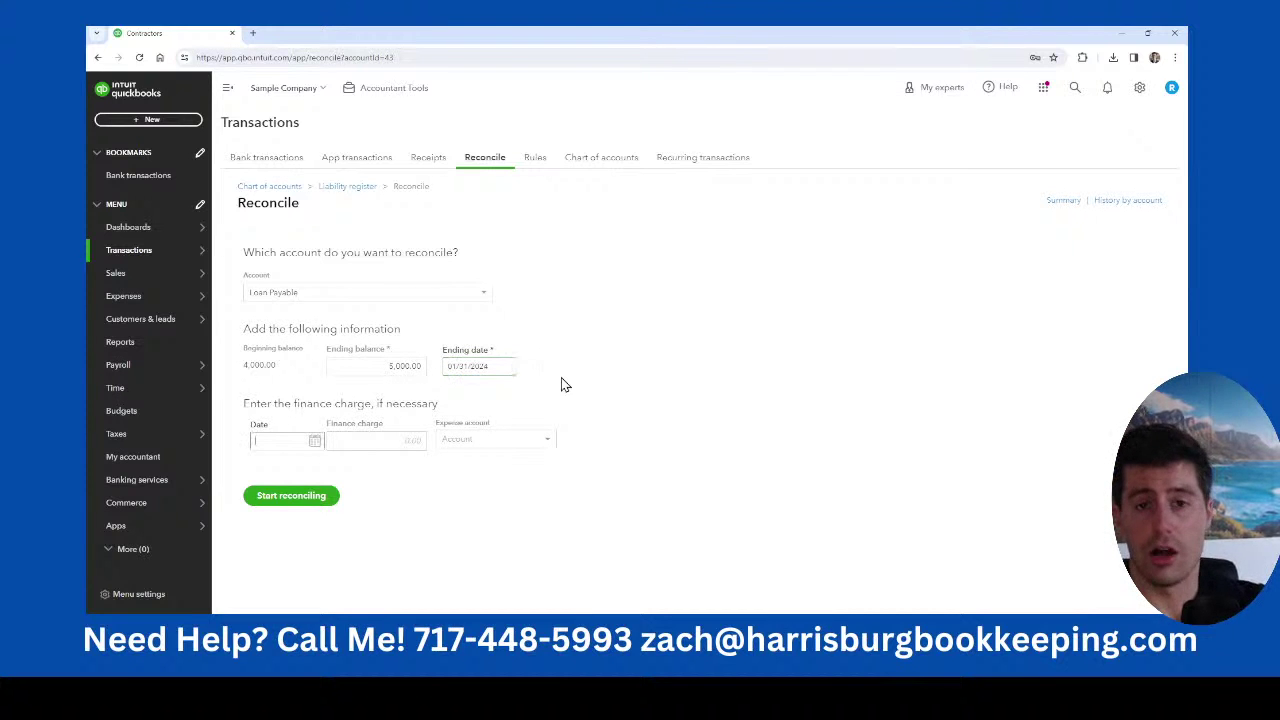
Enter a finance charge of 500.00 dated 01/15/2024 for the Loan Payable reconciliation.
text(1/15/2024)
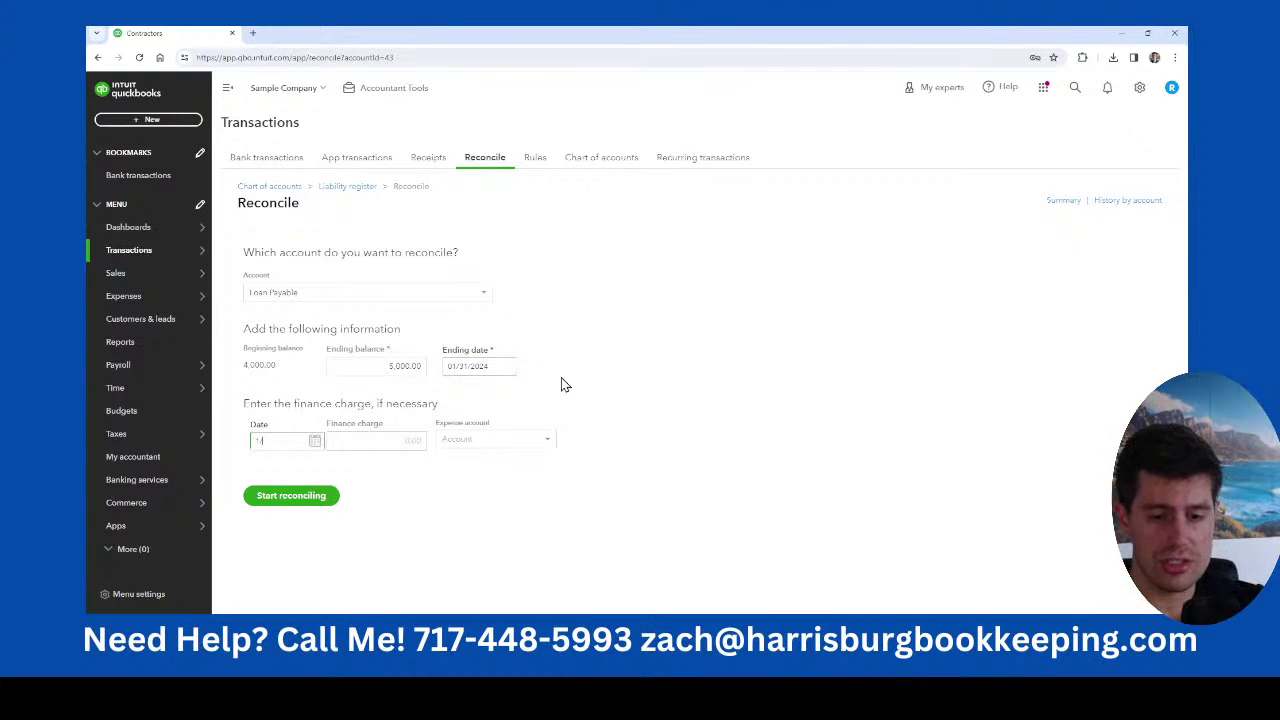
key(Tab)
text(5)
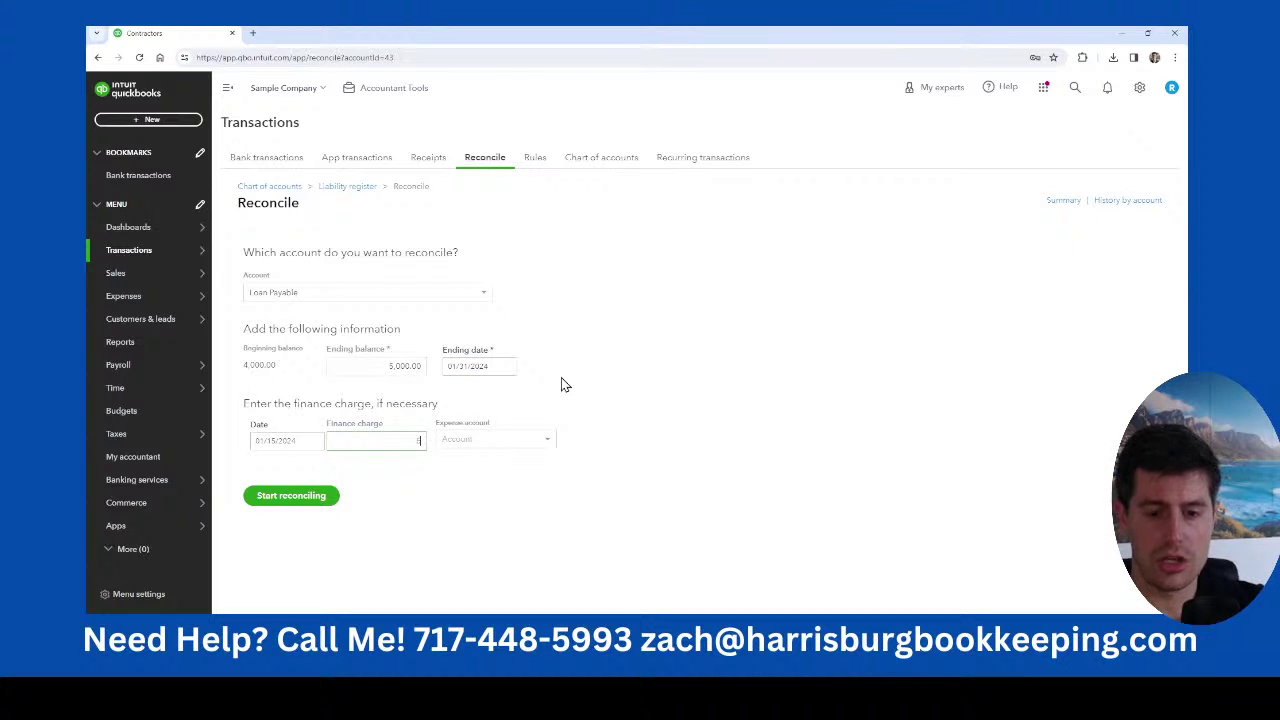
text(00)
key(Tab)
Search the finance charge's expense accounts for "Inter" and clear the entry without choosing an account.
text(Inter)
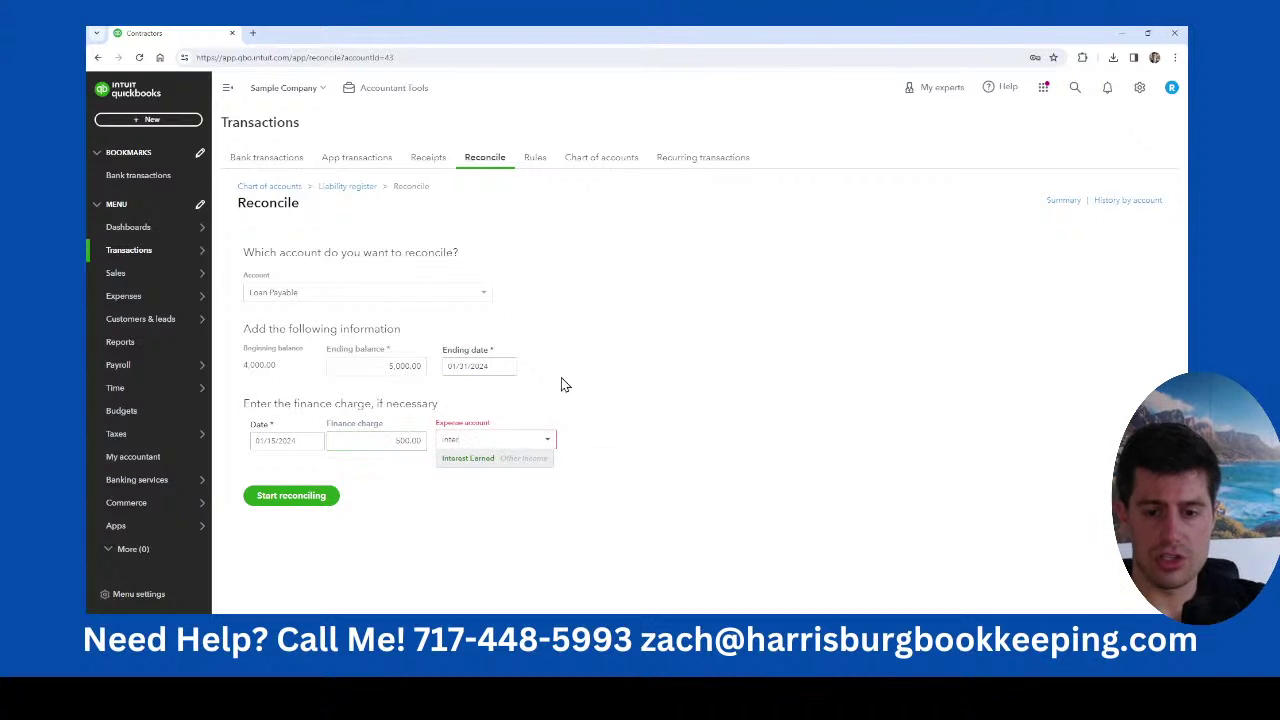
key(BackSpace)
key(BackSpace)
key(BackSpace)
key(BackSpace)
key(BackSpace)
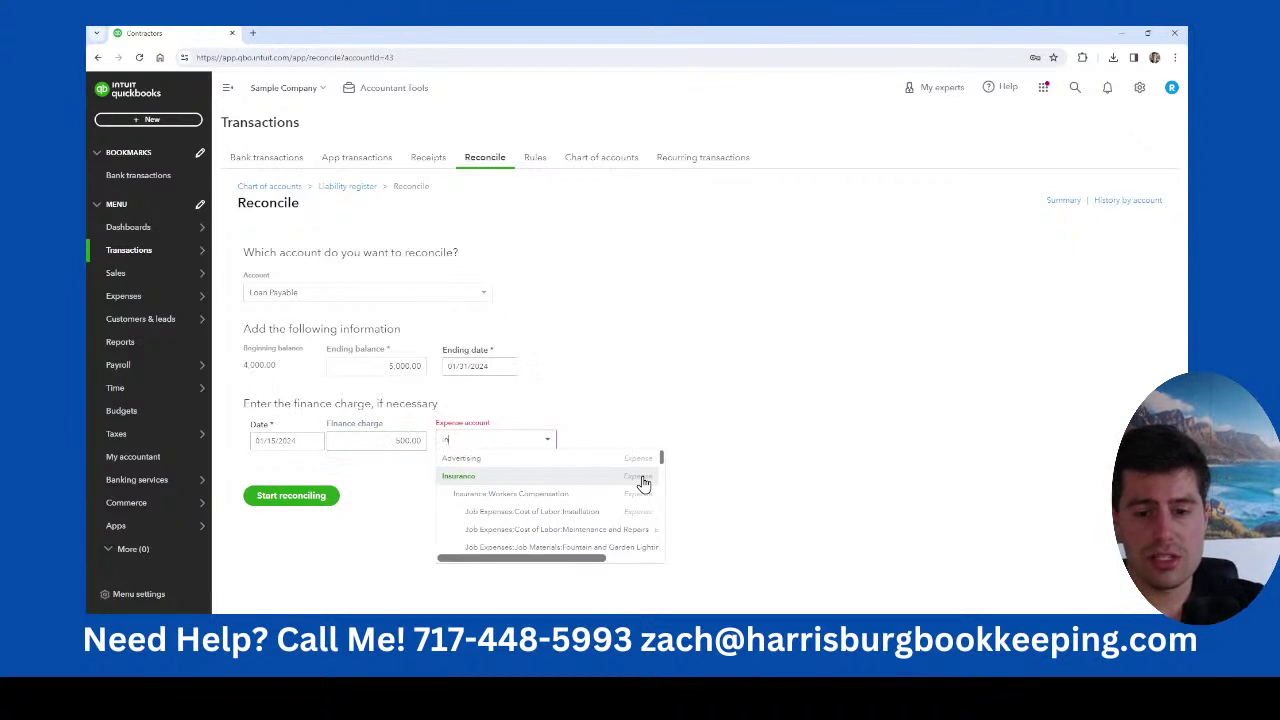
key(Escape)
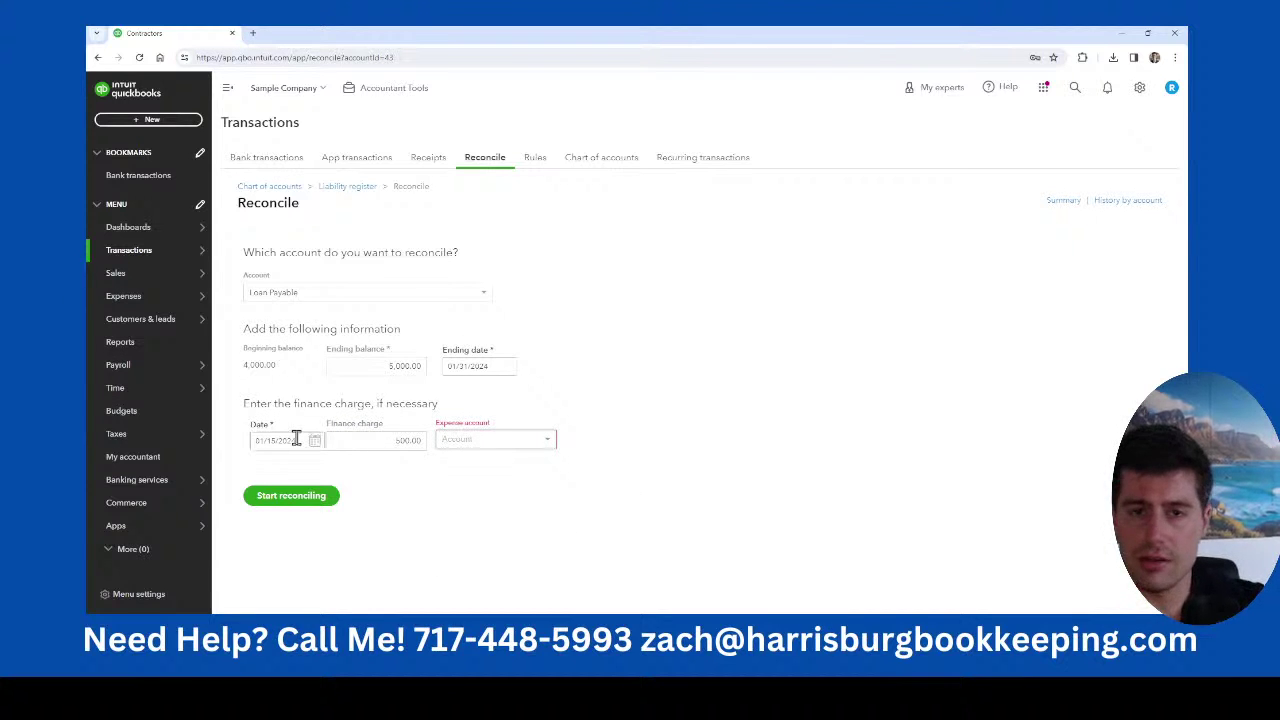
click(369, 492)
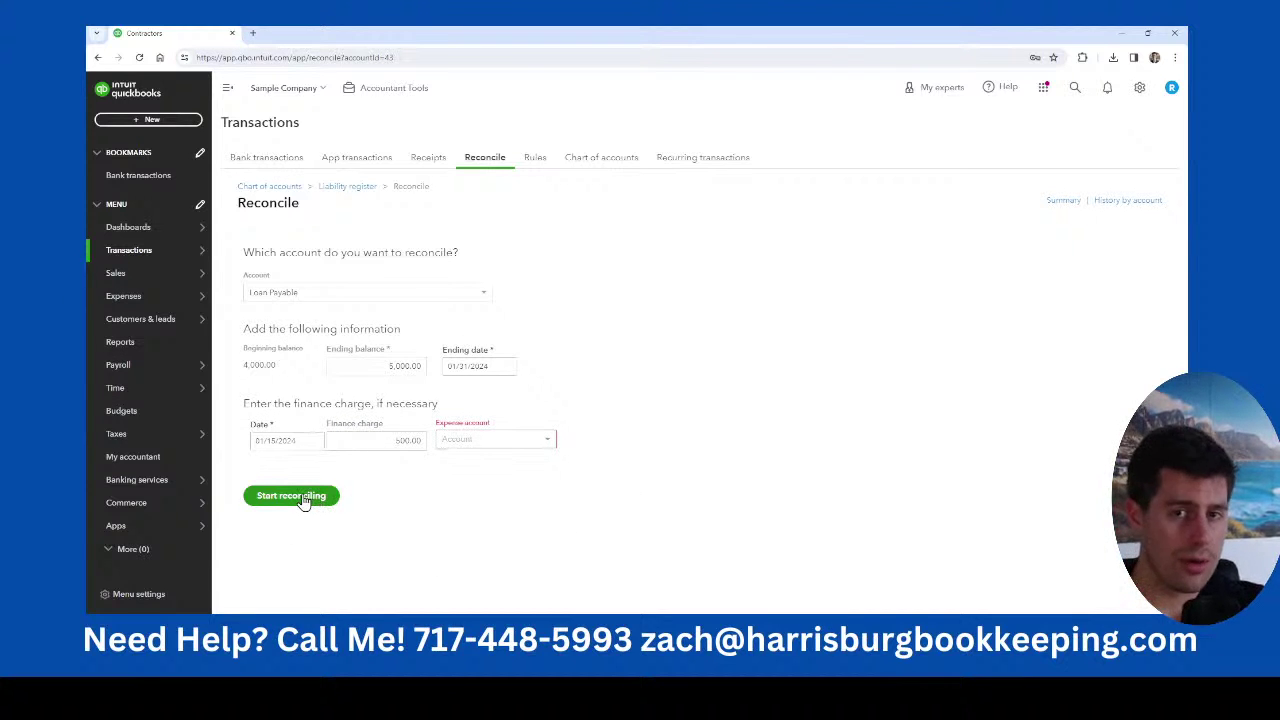